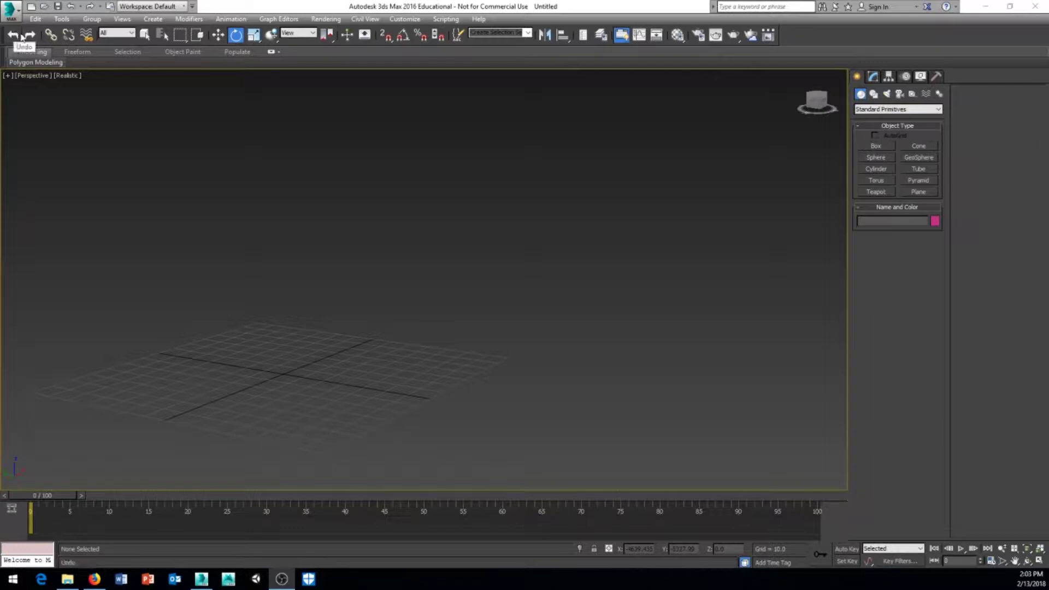
Step: Review the scene undo levels in the general preferences and the auto backup options in the file preferences
{"action": "left_click", "coordinate": [406, 19]}
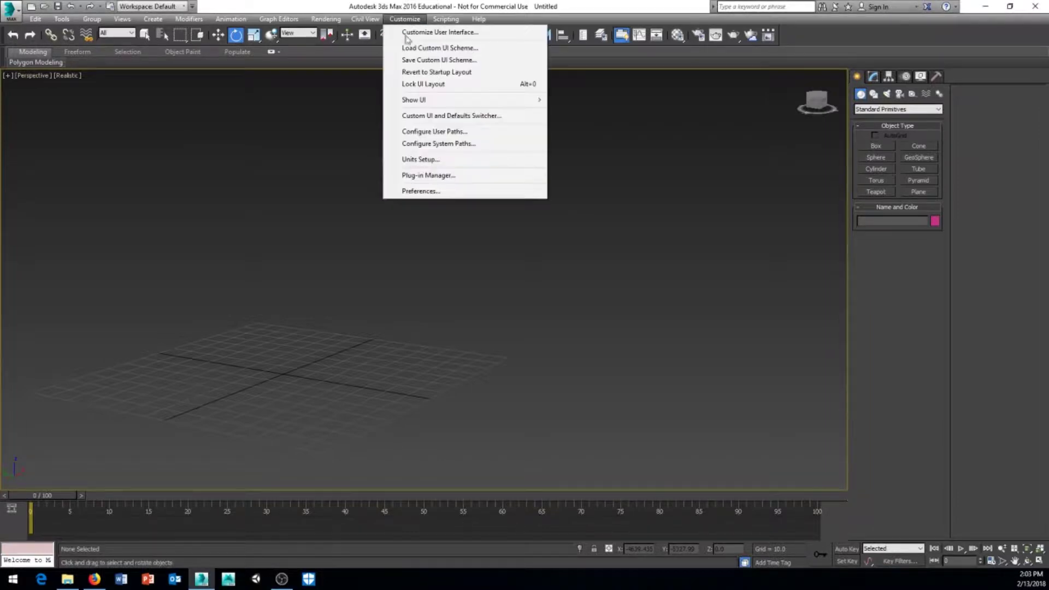
{"action": "left_click", "coordinate": [435, 193]}
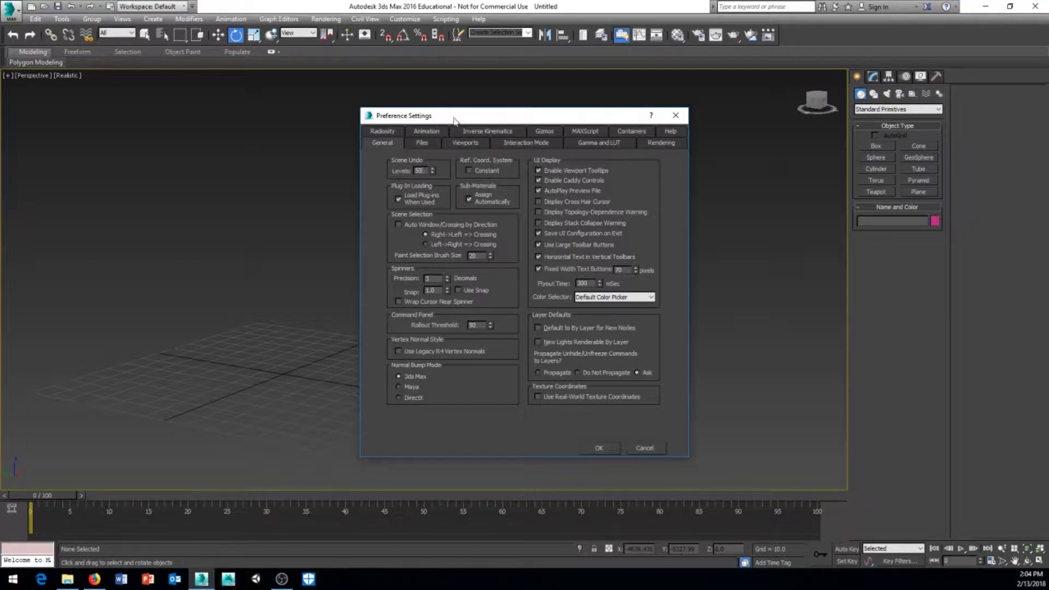
{"action": "left_click_drag", "start_coordinate": [454, 120], "coordinate": [436, 98]}
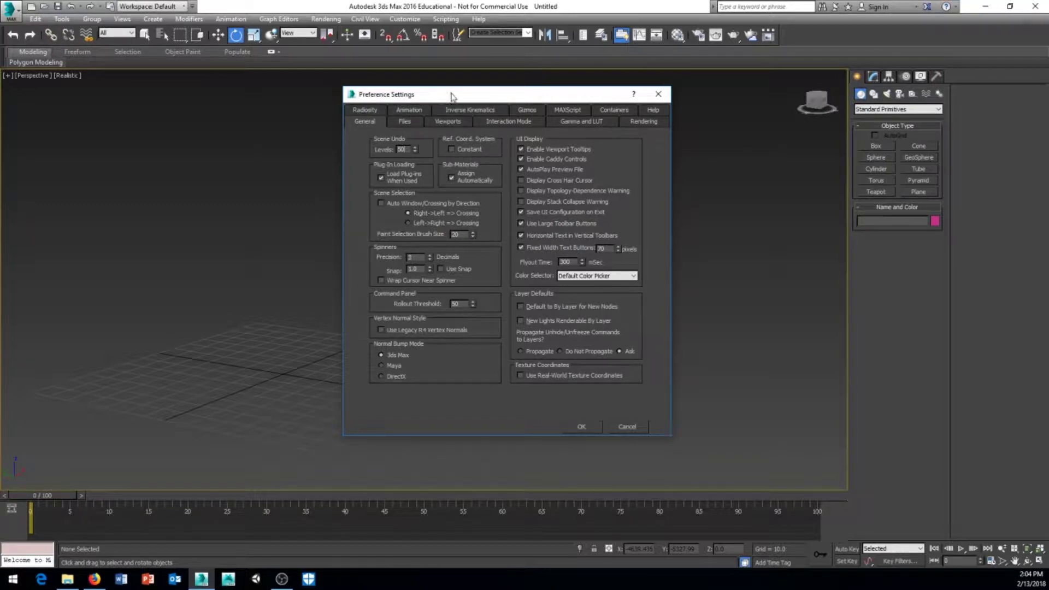
{"action": "left_click_drag", "start_coordinate": [451, 96], "coordinate": [452, 91]}
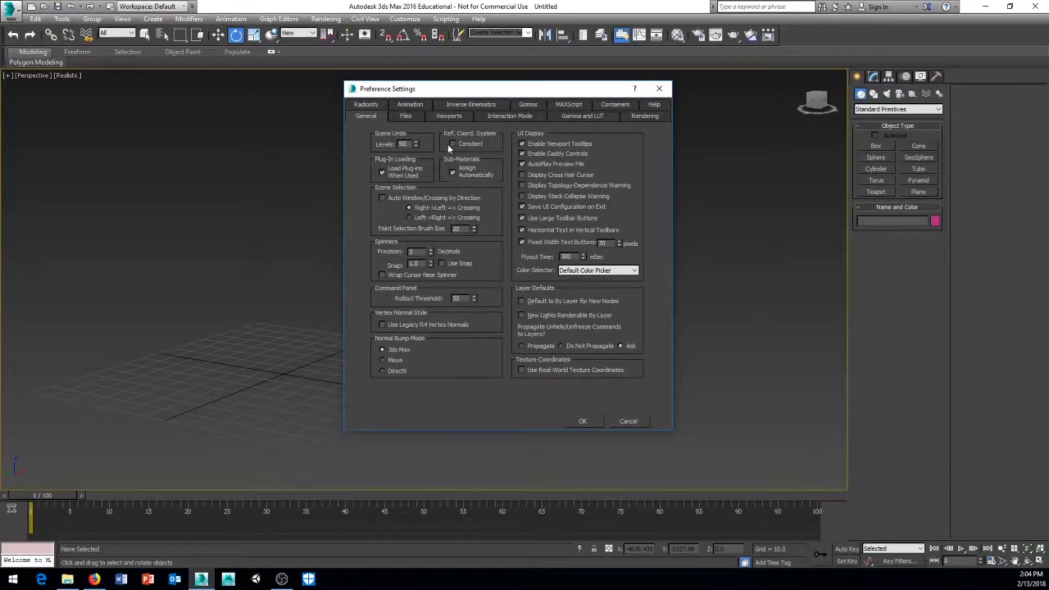
{"action": "left_click", "coordinate": [410, 116]}
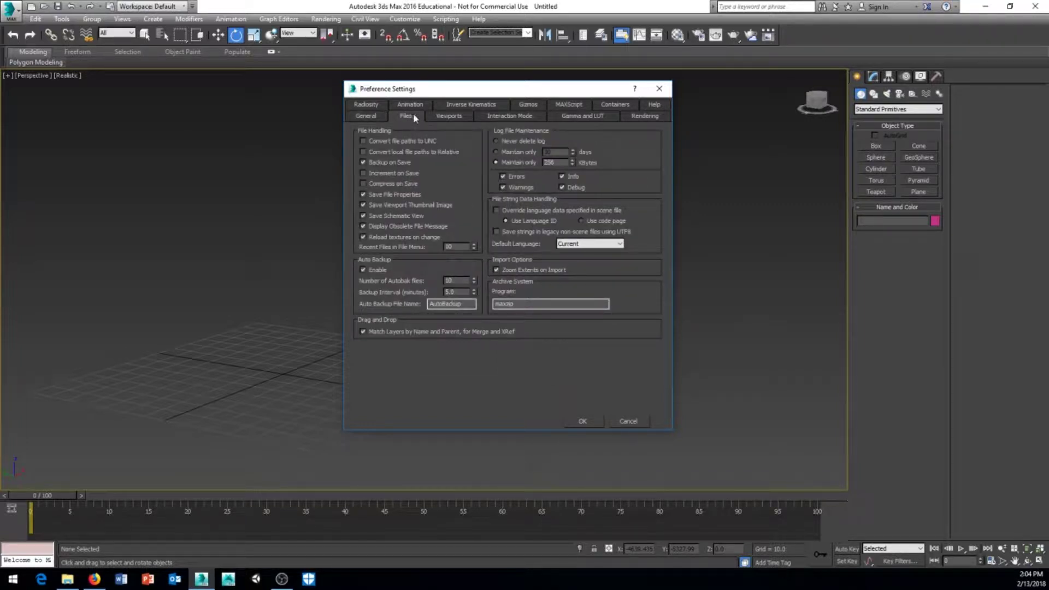
{"action": "left_click", "coordinate": [364, 270]}
{"action": "left_click", "coordinate": [367, 117]}
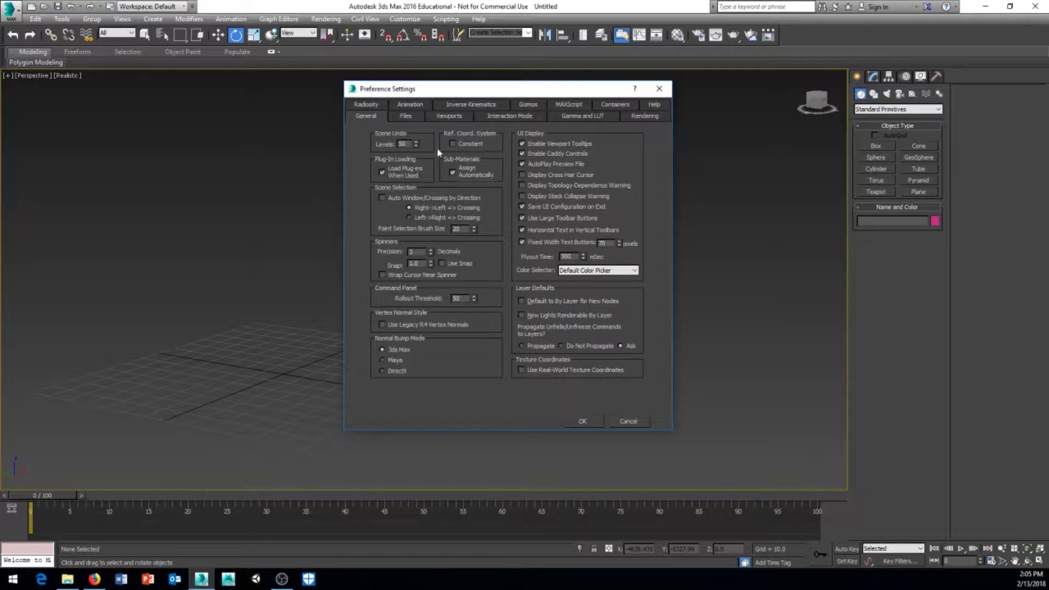
{"action": "left_click", "coordinate": [406, 118]}
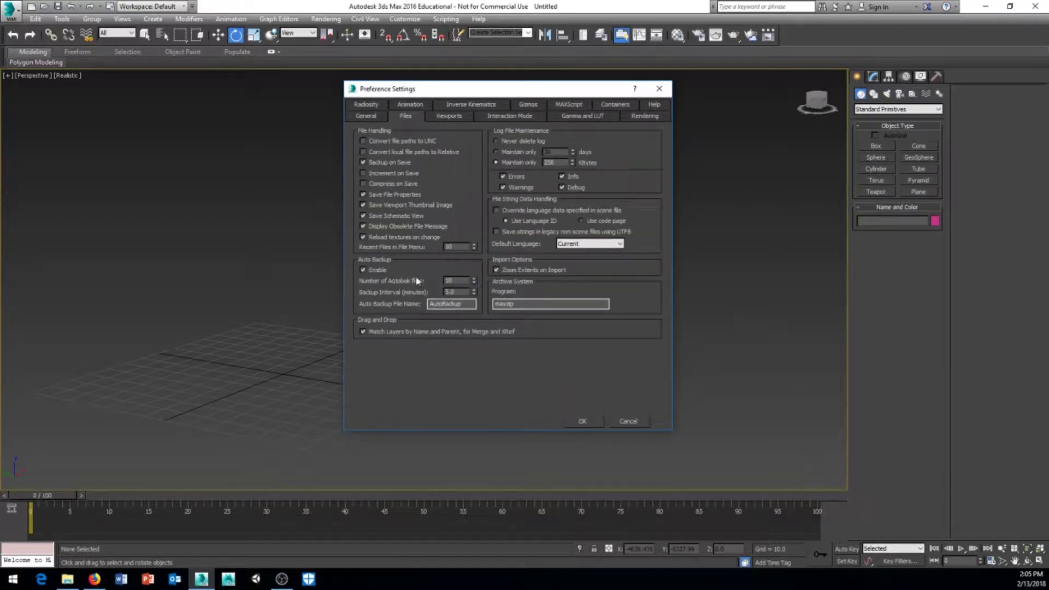
{"action": "left_click", "coordinate": [377, 118]}
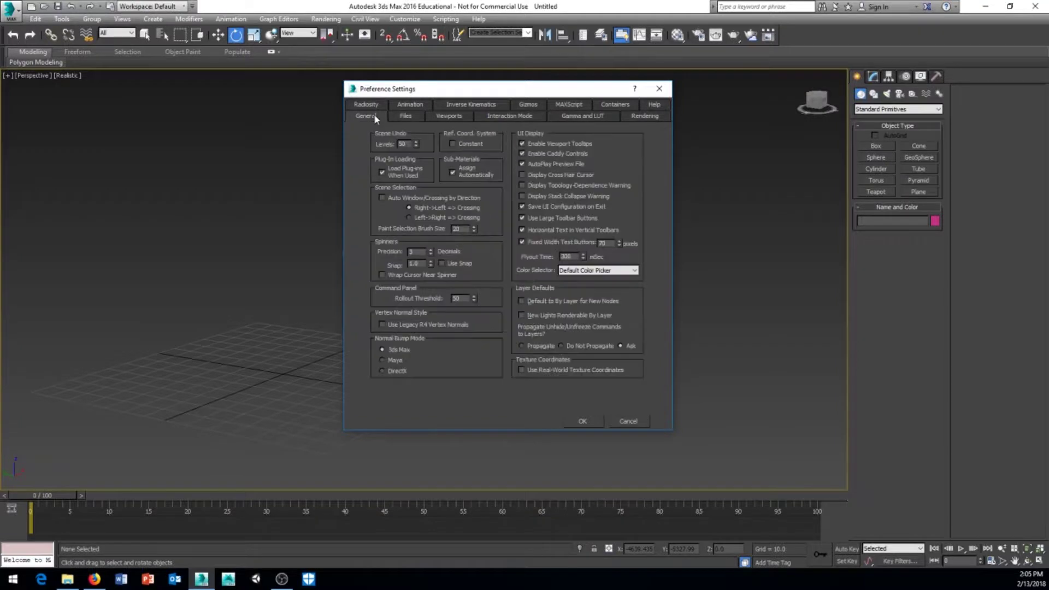
{"action": "left_click", "coordinate": [572, 419]}
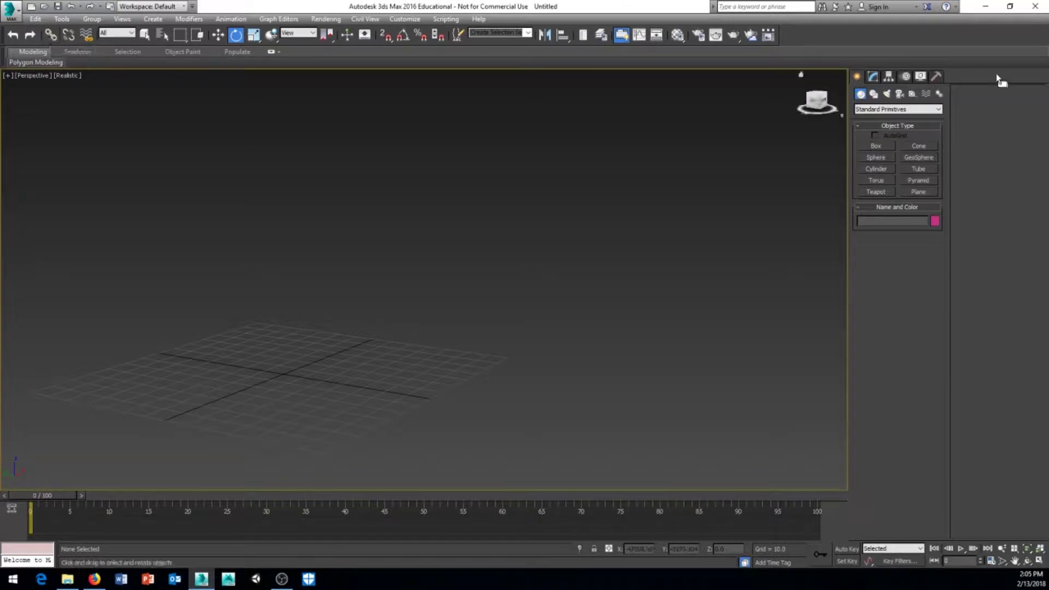
Step: Create a green box and, beside it on the grid, a magenta box about 39 long, 25 wide and 20 high
{"action": "left_click", "coordinate": [882, 149]}
{"action": "left_click_drag", "start_coordinate": [290, 429], "coordinate": [291, 363]}
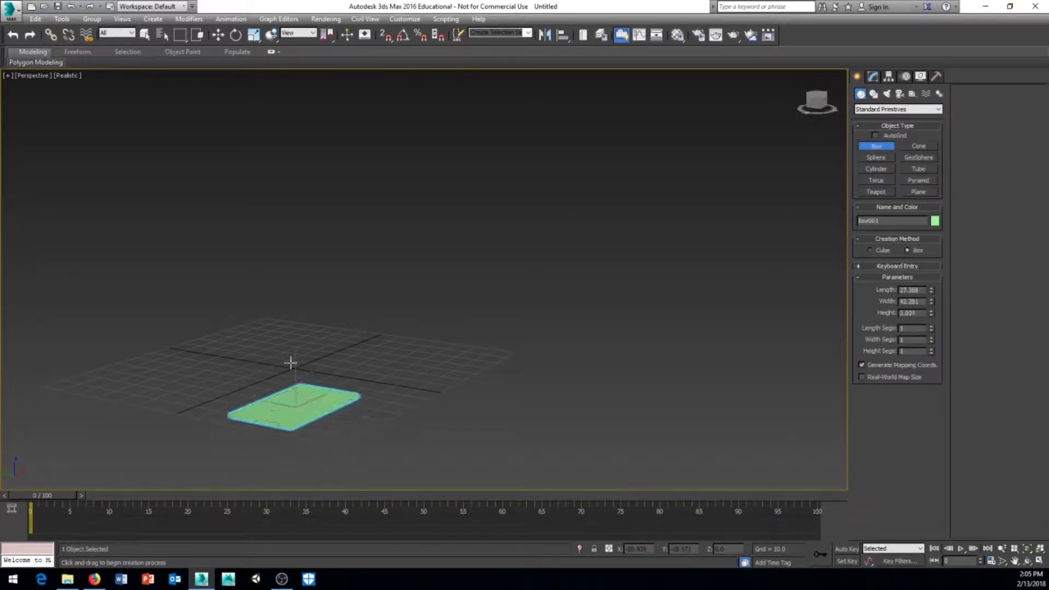
{"action": "left_click", "coordinate": [293, 323]}
{"action": "middle_click_drag", "start_coordinate": [293, 324], "coordinate": [328, 311], "text": "alt"}
{"action": "left_click_drag", "start_coordinate": [328, 311], "coordinate": [392, 358]}
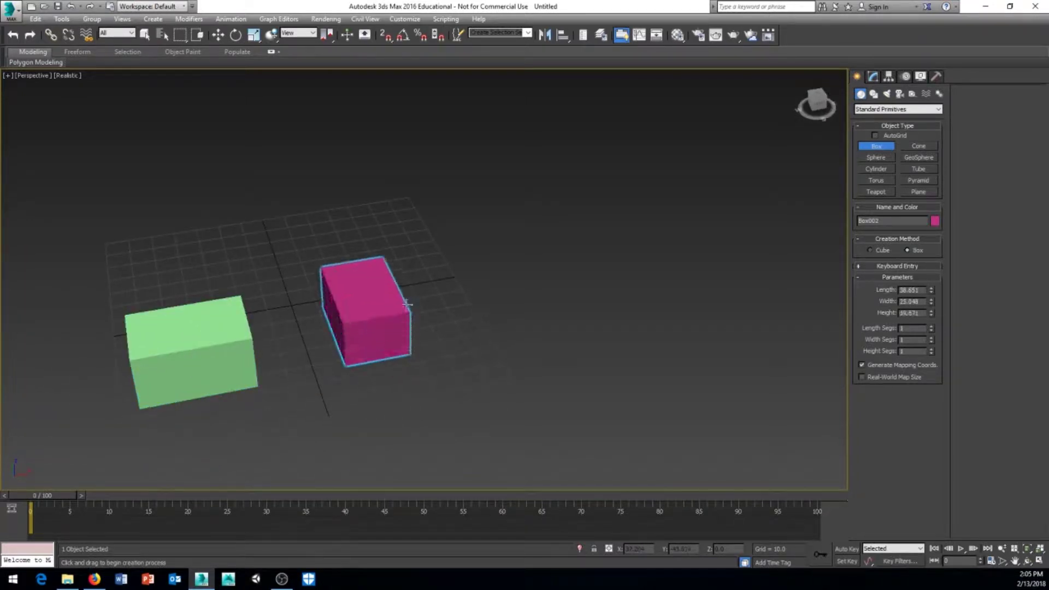
{"action": "left_click", "coordinate": [408, 305]}
{"action": "middle_click_drag", "start_coordinate": [452, 379], "coordinate": [323, 285], "text": "alt"}
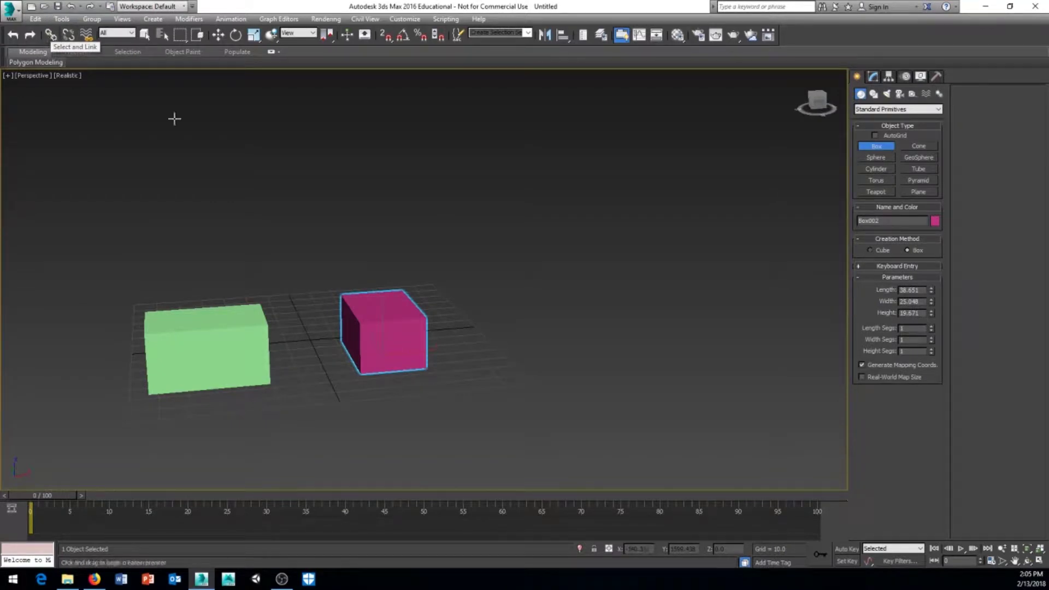
Step: Link the green box to the magenta box as its child with Select and Link
{"action": "key", "text": "e"}
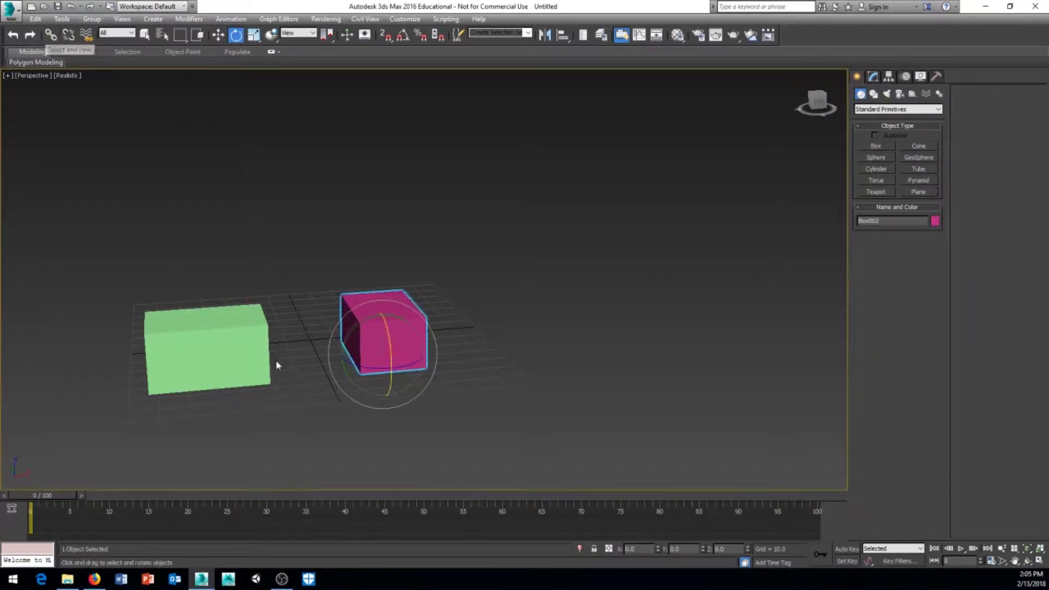
{"action": "left_click", "coordinate": [51, 34]}
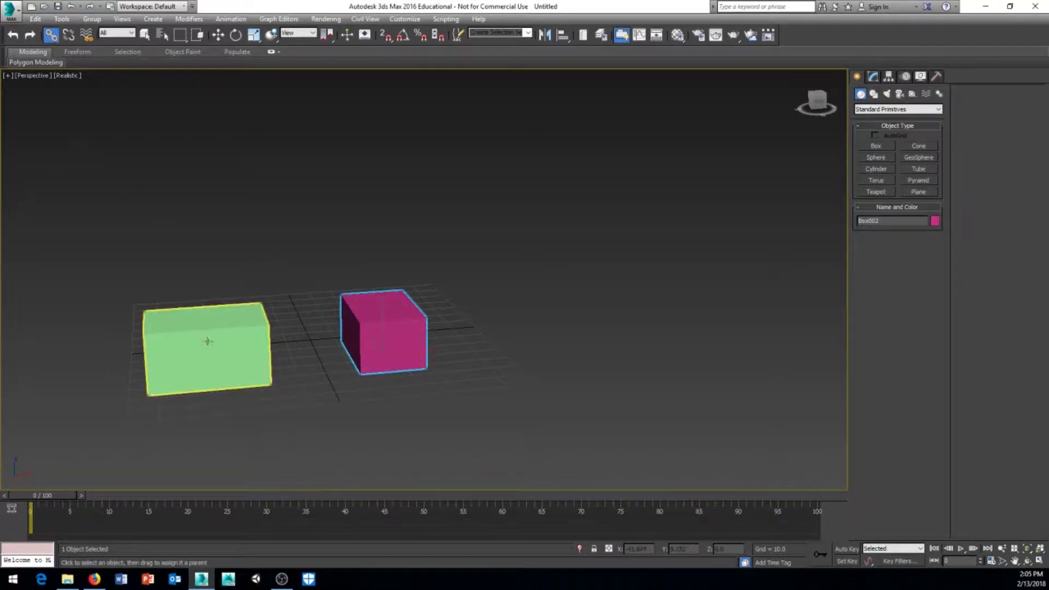
{"action": "left_click_drag", "start_coordinate": [207, 341], "coordinate": [230, 205]}
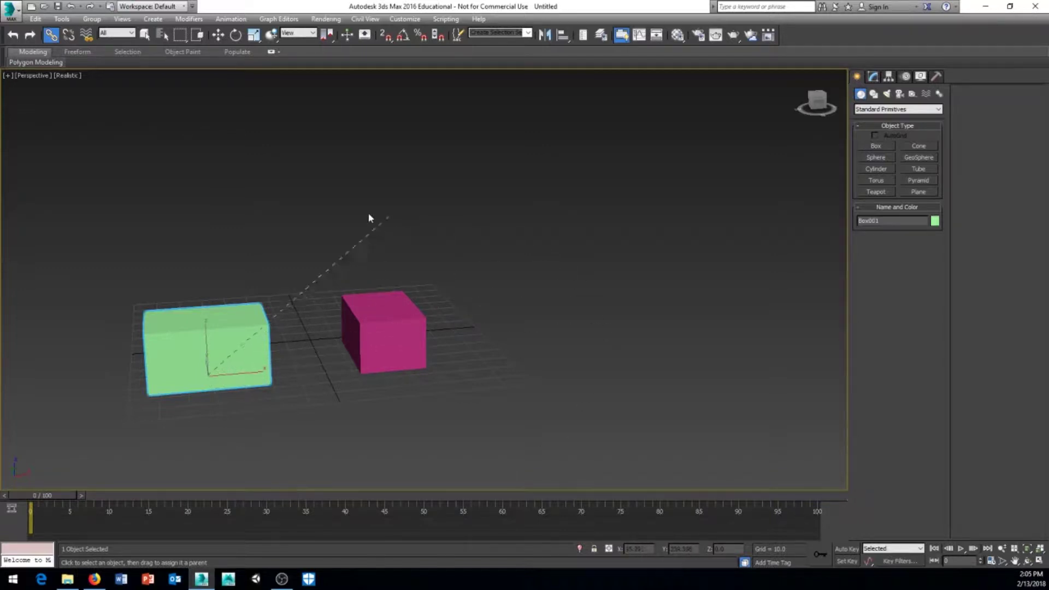
{"action": "left_click_drag", "start_coordinate": [369, 218], "coordinate": [382, 296]}
Step: Test the link by raising the green box about 17 units, and the magenta parent about 16 units
{"action": "right_click", "coordinate": [325, 203]}
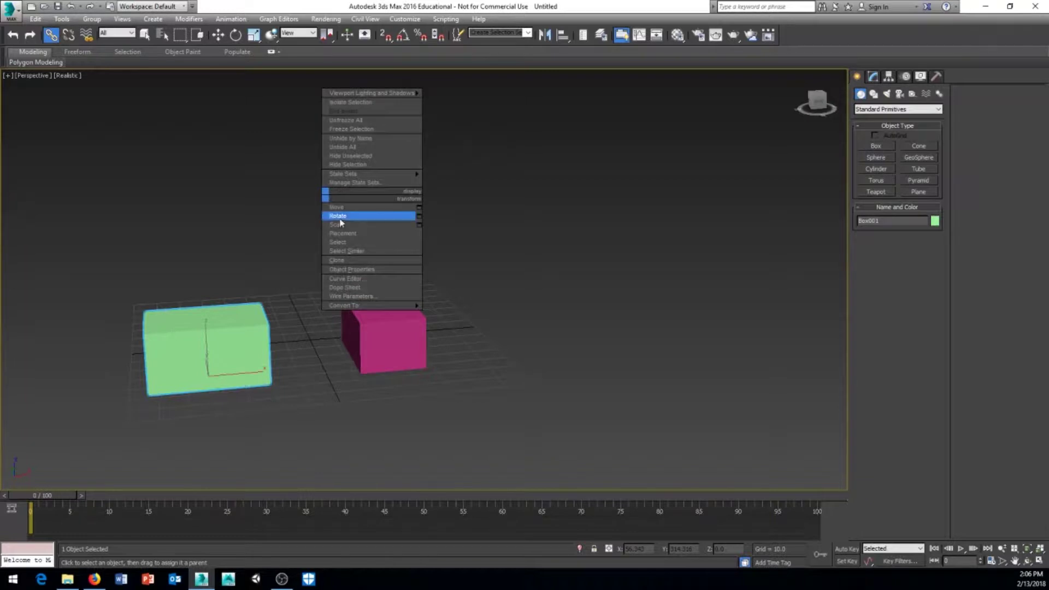
{"action": "left_click", "coordinate": [340, 218]}
{"action": "left_click_drag", "start_coordinate": [211, 331], "coordinate": [215, 290]}
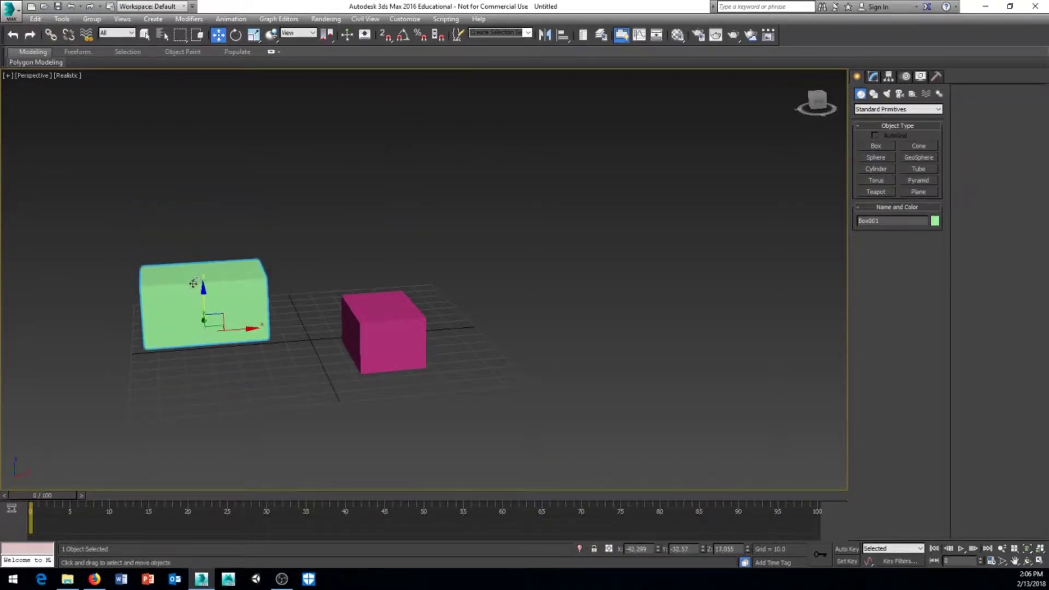
{"action": "left_click", "coordinate": [394, 316]}
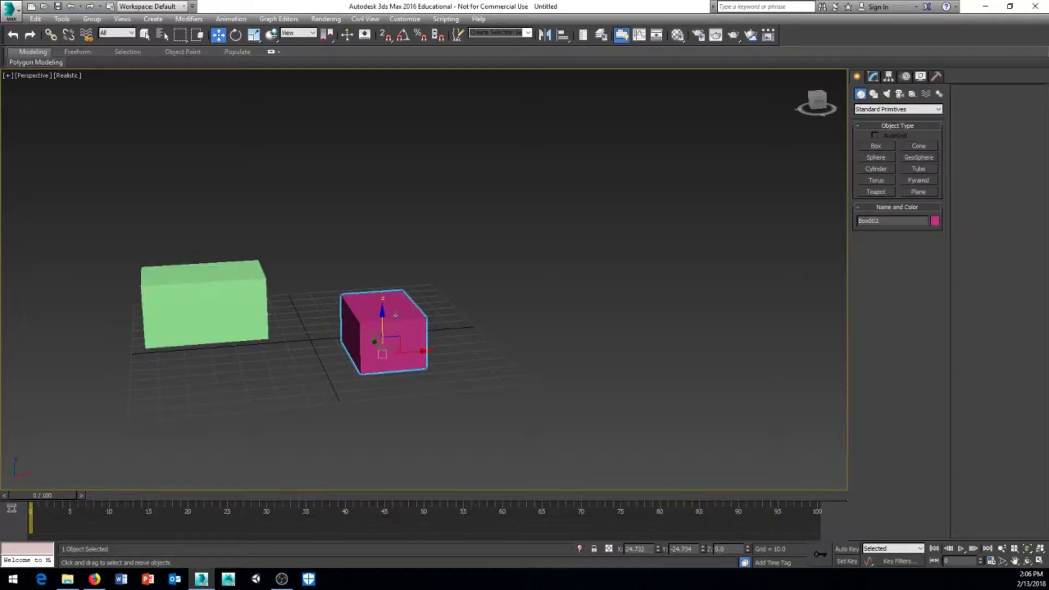
{"action": "left_click_drag", "start_coordinate": [382, 314], "coordinate": [381, 274]}
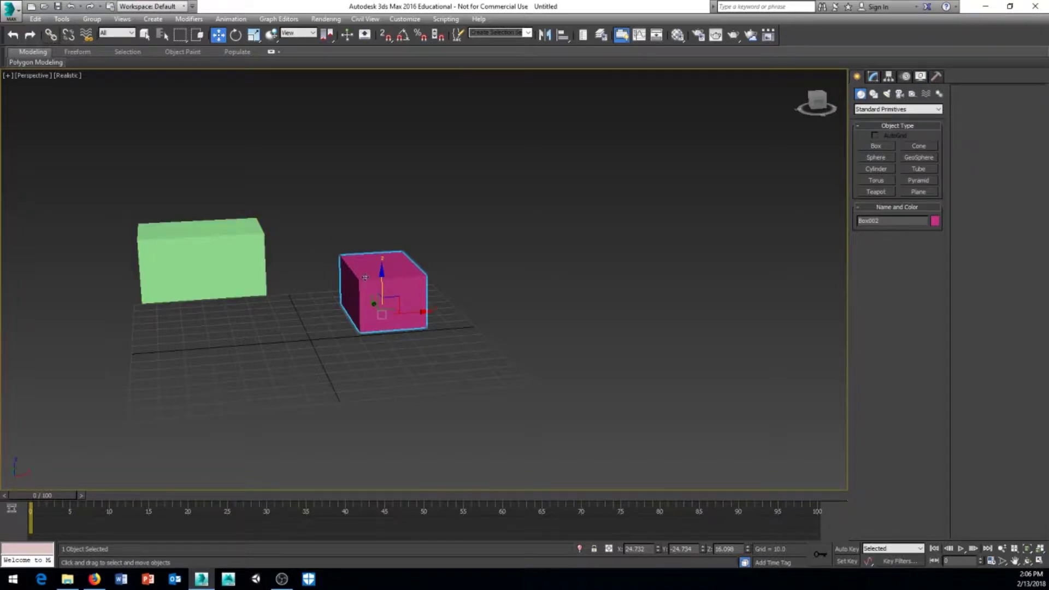
Step: Undo the vertical test moves of the magenta and green boxes
{"action": "key", "text": "ctrl+z"}
{"action": "key", "text": "ctrl+z"}
{"action": "key", "text": "ctrl+z"}
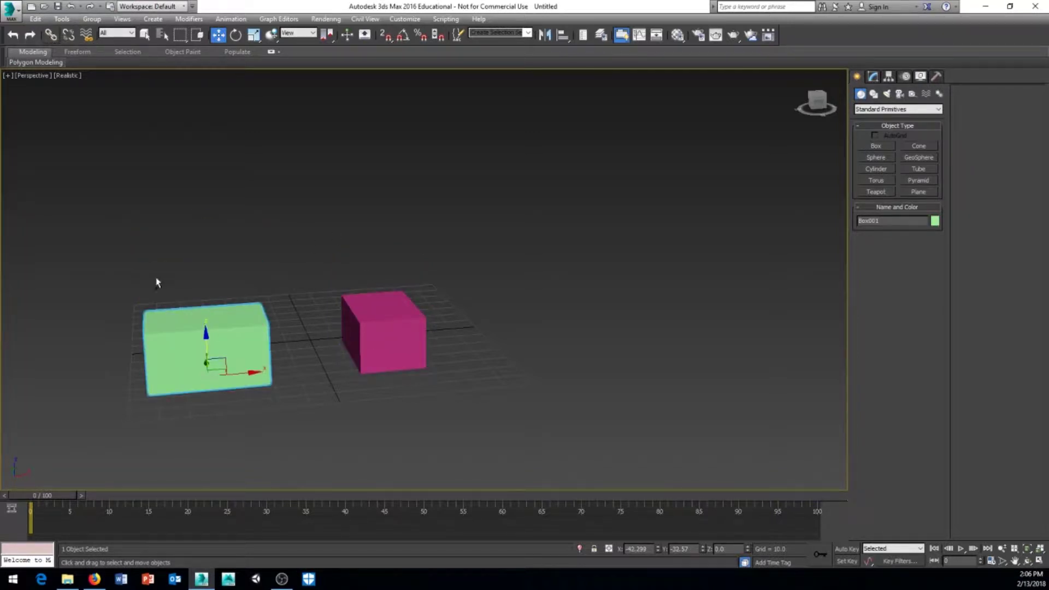
Step: Create a third, purple box behind the green and magenta boxes
{"action": "left_click", "coordinate": [876, 146]}
{"action": "left_click_drag", "start_coordinate": [285, 302], "coordinate": [355, 268]}
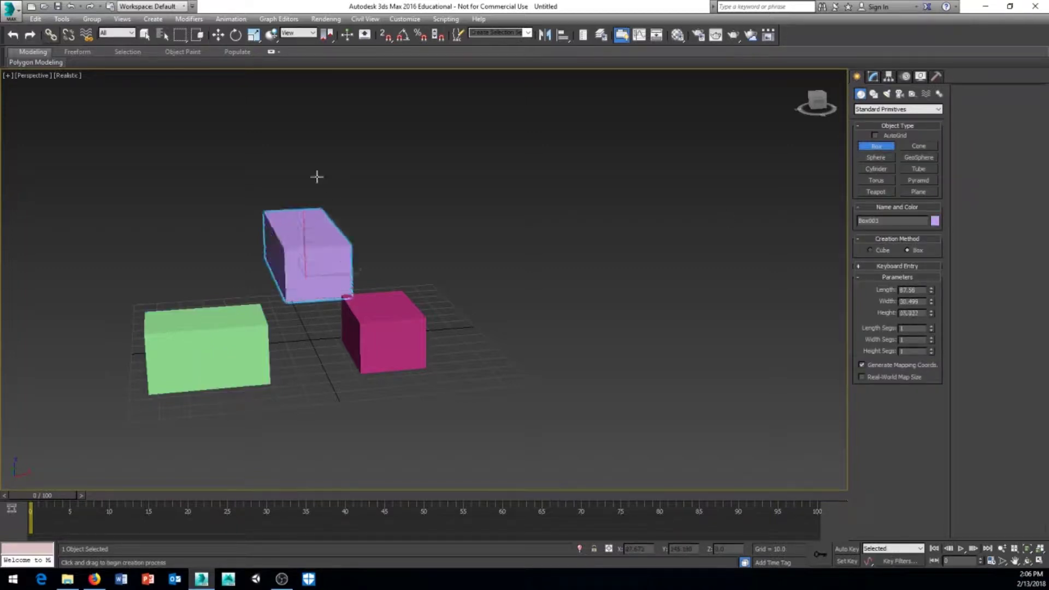
{"action": "left_click", "coordinate": [230, 153]}
Step: Link both the purple box and the green box to the magenta box as their parent
{"action": "key", "text": "l"}
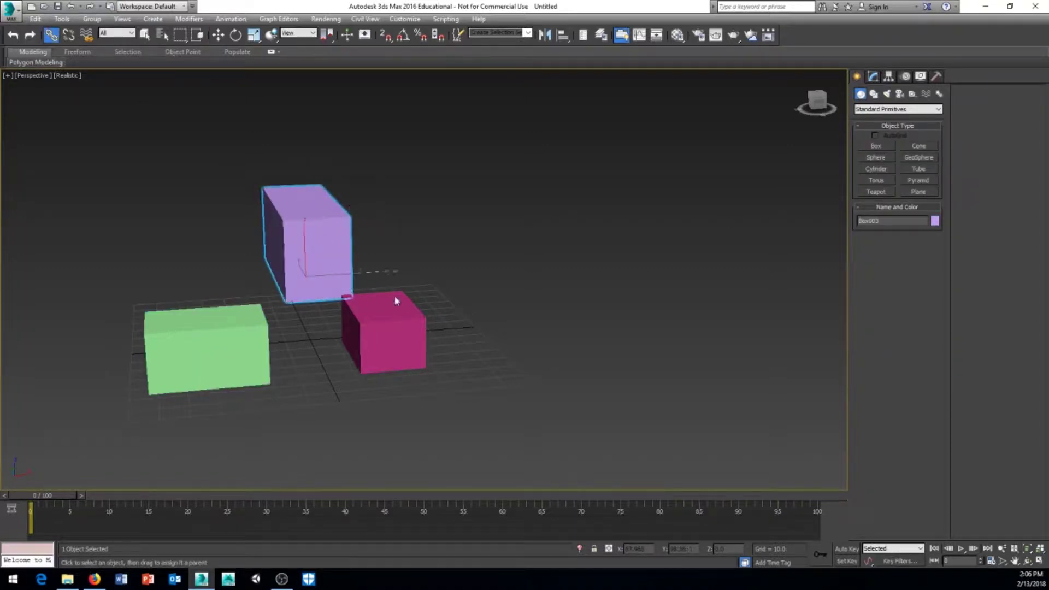
{"action": "left_click_drag", "start_coordinate": [385, 319], "coordinate": [183, 318]}
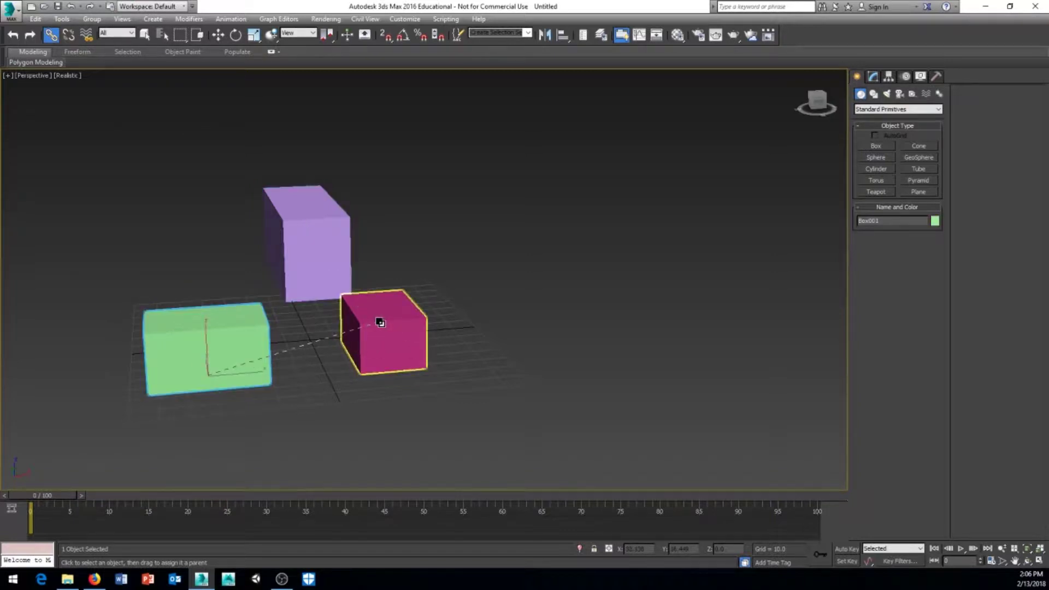
{"action": "right_click", "coordinate": [470, 291]}
Step: Raise the magenta parent box about 11 units, and move the purple box slightly higher on its own
{"action": "key", "text": "w"}
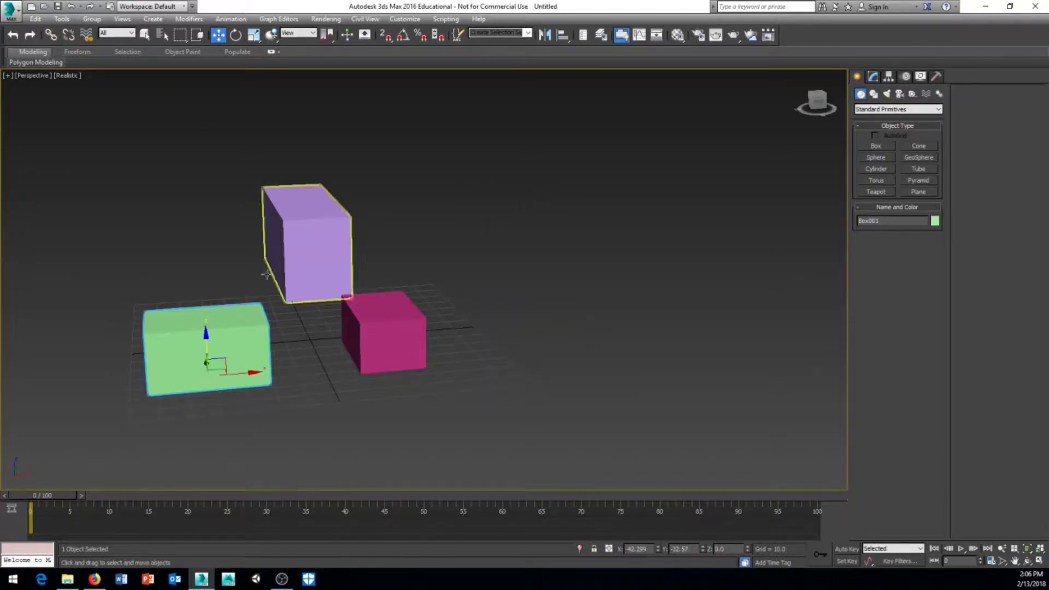
{"action": "left_click", "coordinate": [385, 336]}
{"action": "middle_click_drag", "start_coordinate": [382, 317], "coordinate": [382, 290]}
{"action": "left_click", "coordinate": [311, 258]}
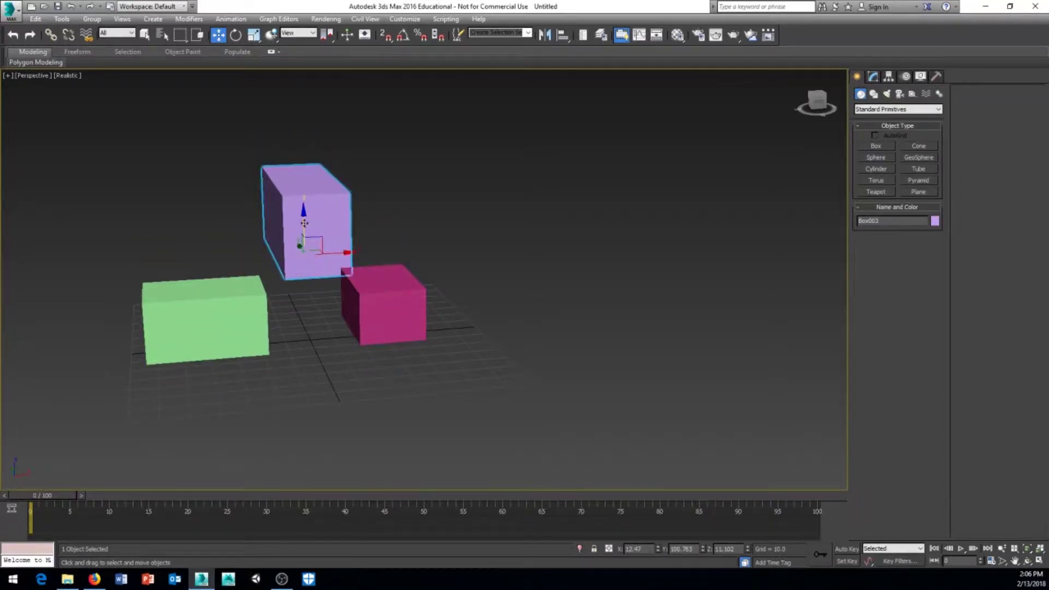
{"action": "left_click_drag", "start_coordinate": [304, 227], "coordinate": [303, 216]}
Step: Try rotating the magenta parent box together with its linked boxes
{"action": "left_click", "coordinate": [410, 326]}
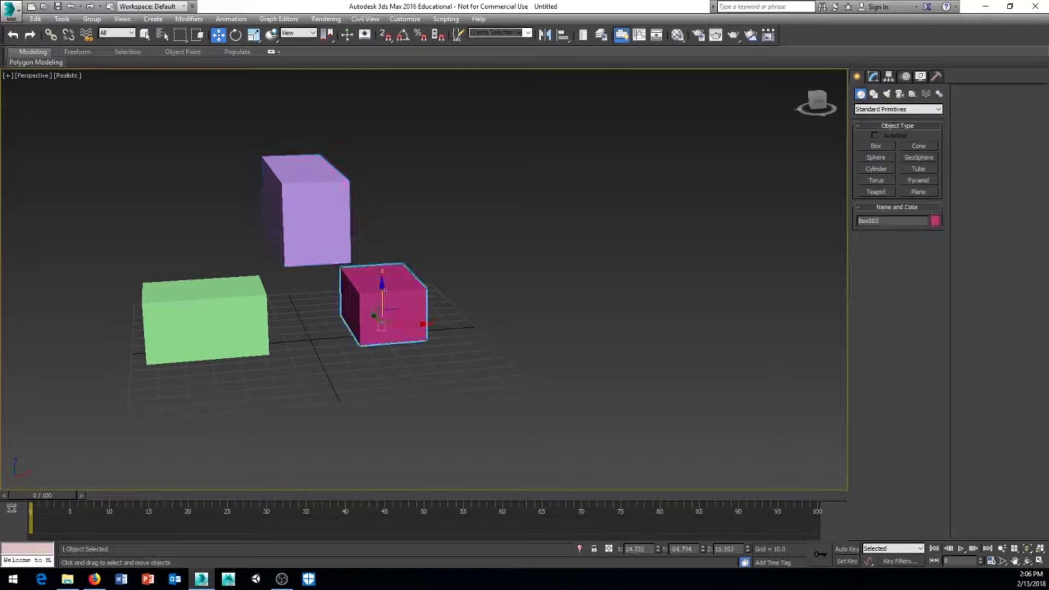
{"action": "right_click", "coordinate": [475, 288]}
{"action": "left_click", "coordinate": [503, 300]}
{"action": "left_click_drag", "start_coordinate": [349, 293], "coordinate": [376, 291]}
{"action": "right_click", "coordinate": [375, 290]}
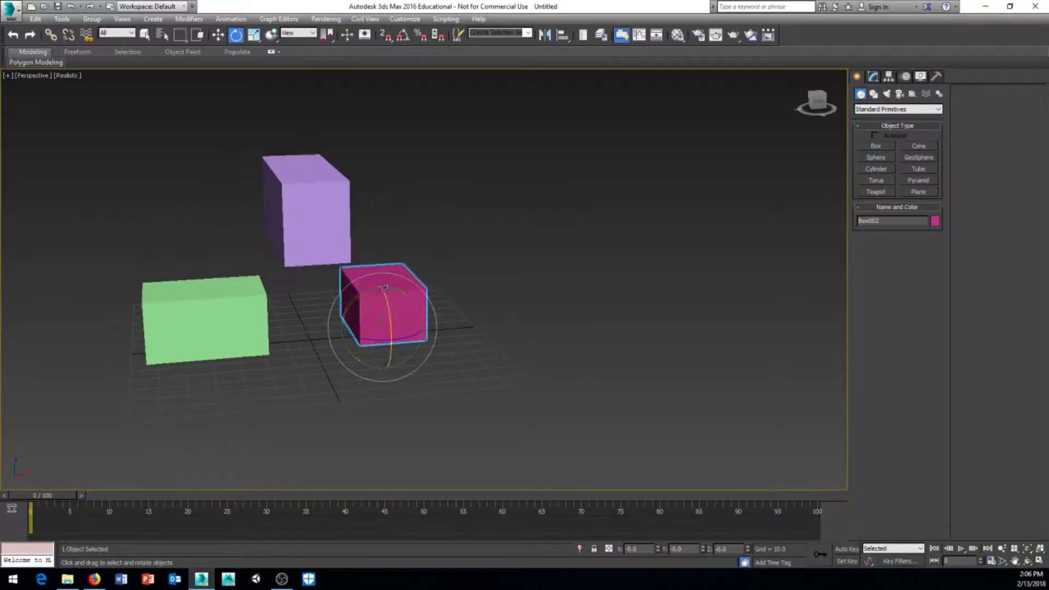
Step: Select all three boxes and unlink them from each other, leaving nothing selected
{"action": "left_click_drag", "start_coordinate": [495, 180], "coordinate": [118, 366]}
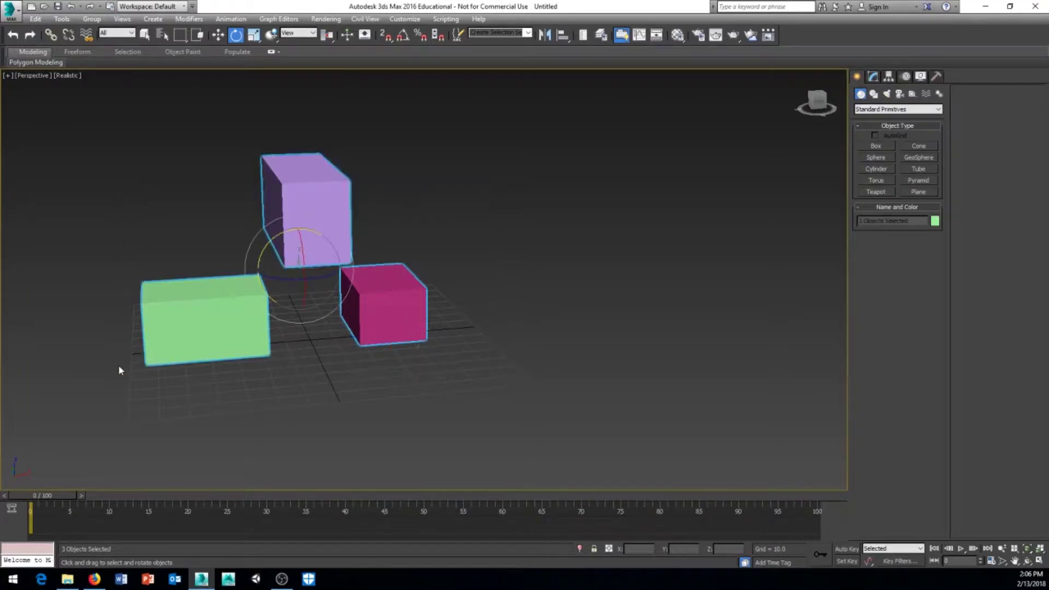
{"action": "left_click", "coordinate": [520, 382]}
{"action": "left_click_drag", "start_coordinate": [422, 190], "coordinate": [136, 417]}
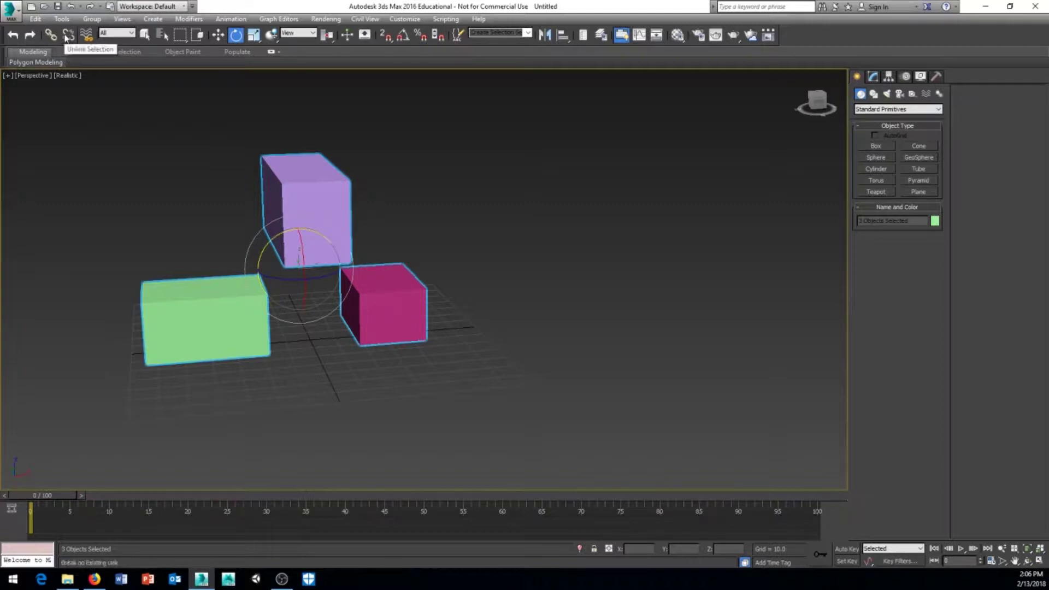
{"action": "left_click_drag", "start_coordinate": [547, 170], "coordinate": [78, 398]}
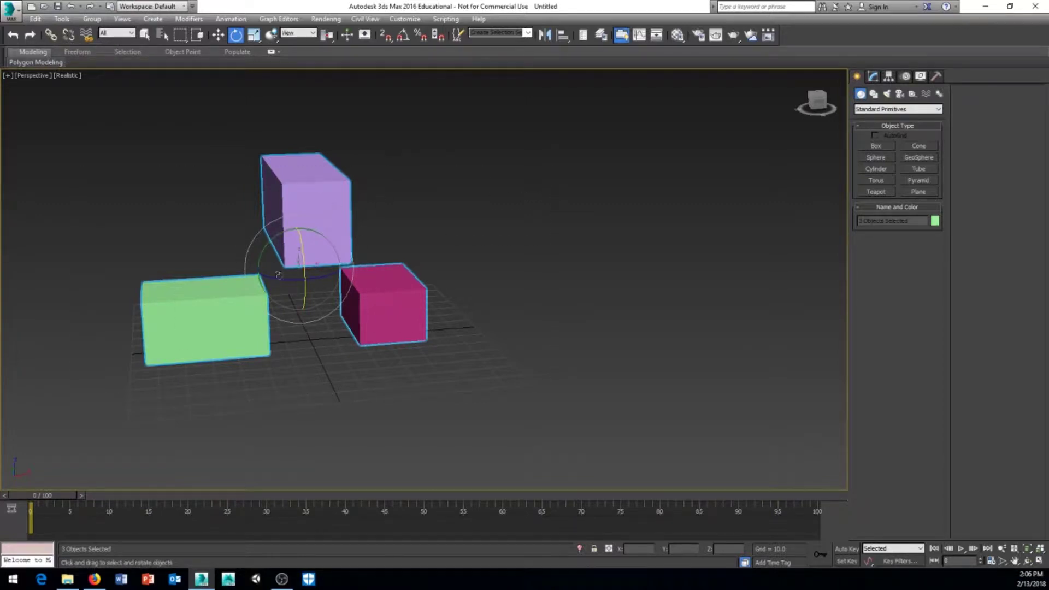
{"action": "left_click", "coordinate": [70, 36]}
{"action": "left_click", "coordinate": [171, 166]}
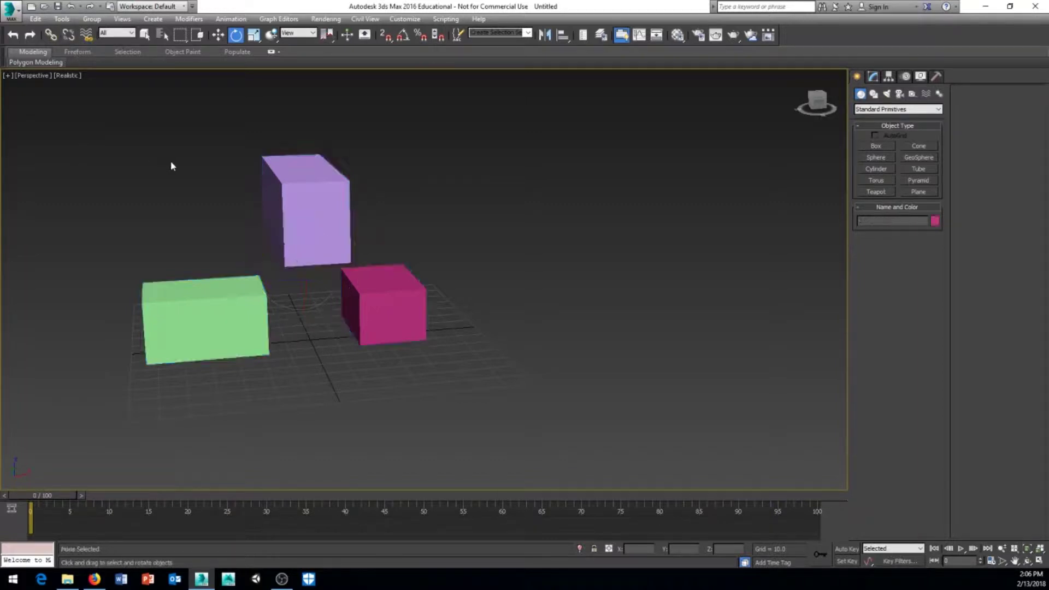
Step: Move the purple box slightly down and the magenta box up to check that they move independently
{"action": "left_click", "coordinate": [301, 210]}
{"action": "right_click", "coordinate": [335, 203]}
{"action": "left_click", "coordinate": [351, 212]}
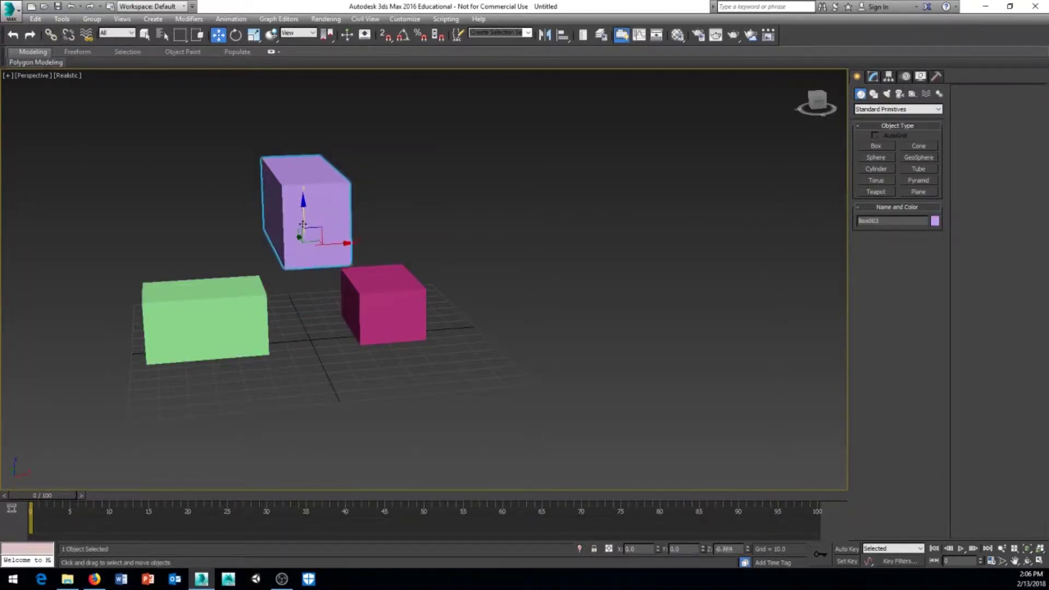
{"action": "left_click", "coordinate": [401, 299]}
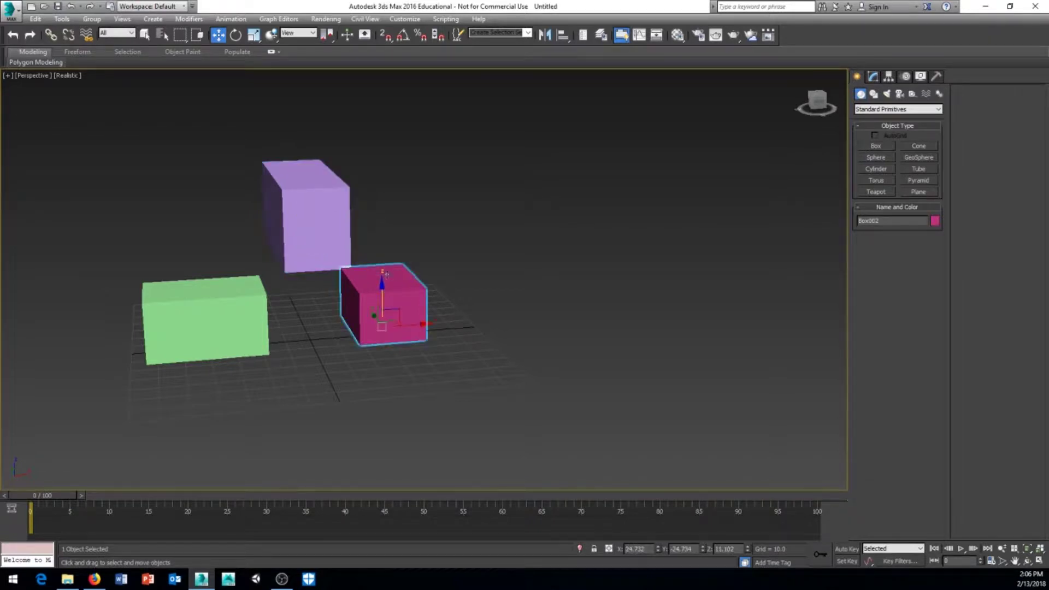
{"action": "left_click_drag", "start_coordinate": [382, 297], "coordinate": [382, 242]}
Step: Delete all three boxes from the scene
{"action": "left_click_drag", "start_coordinate": [536, 157], "coordinate": [168, 377]}
{"action": "key", "text": "Delete"}
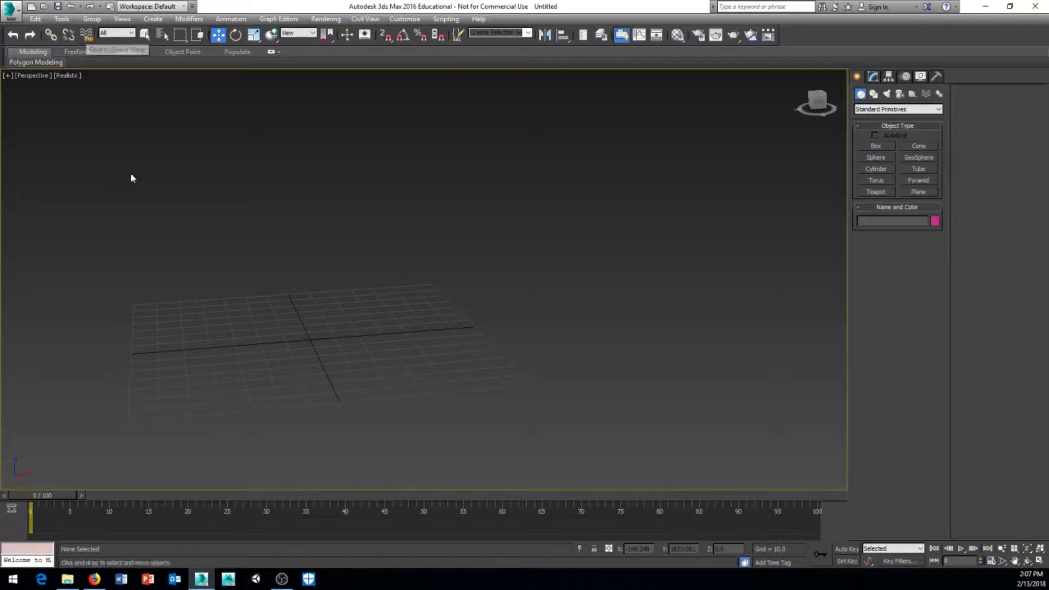
{"action": "middle_click_drag", "start_coordinate": [187, 194], "coordinate": [182, 191]}
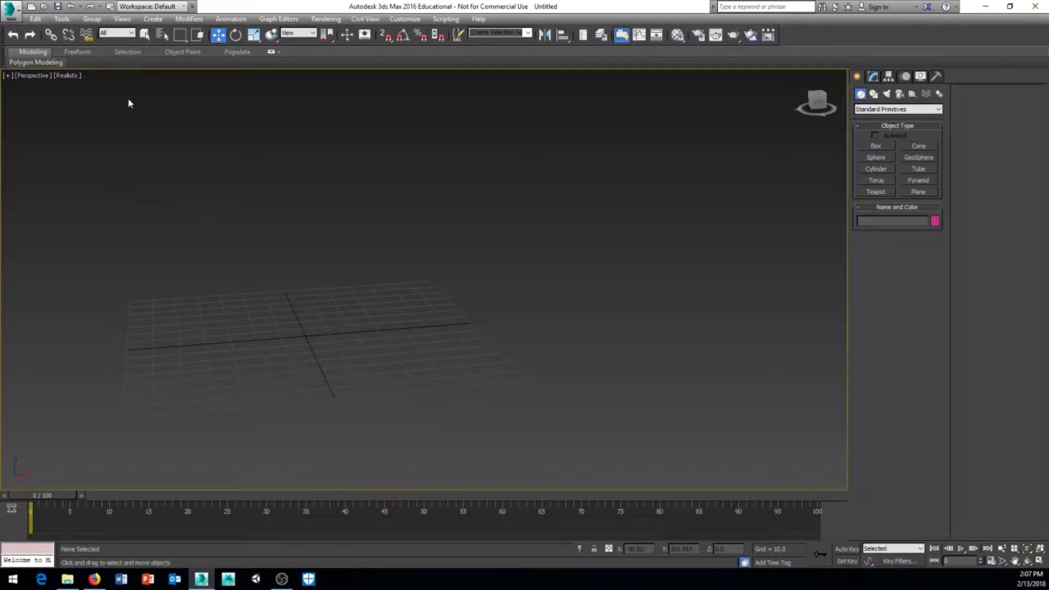
Step: Activate Bind to Space Warp and display the Forces space warps available for creation
{"action": "left_click", "coordinate": [88, 37]}
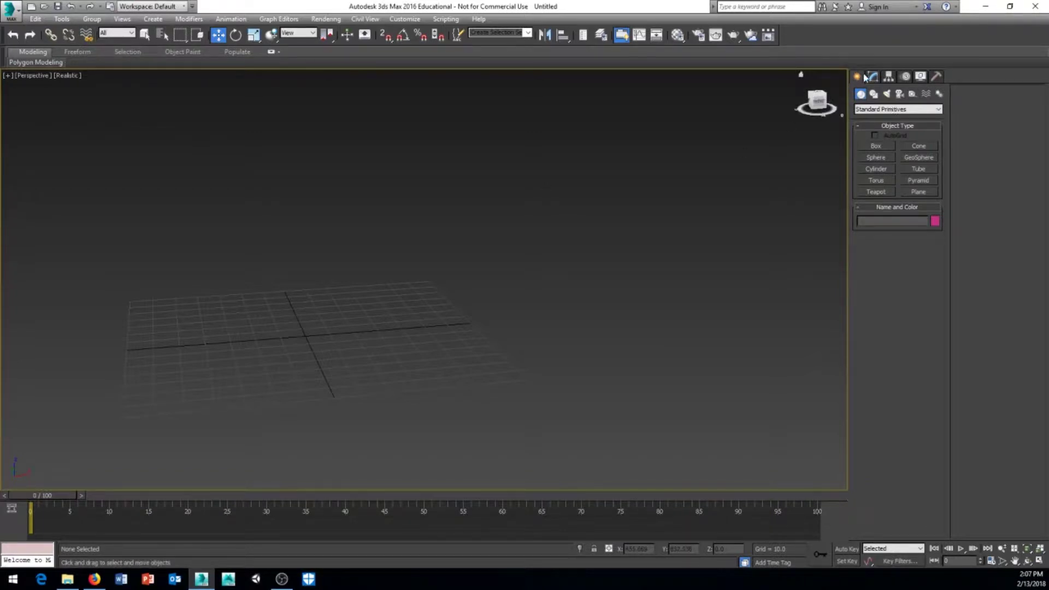
{"action": "left_click", "coordinate": [926, 95]}
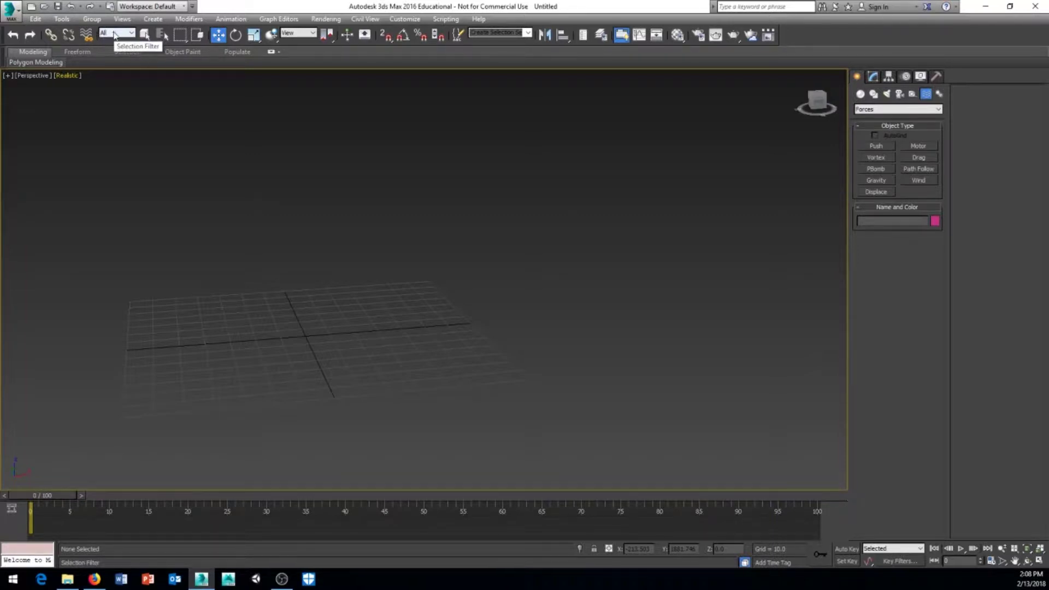
{"action": "middle_click_drag", "start_coordinate": [194, 213], "coordinate": [201, 228]}
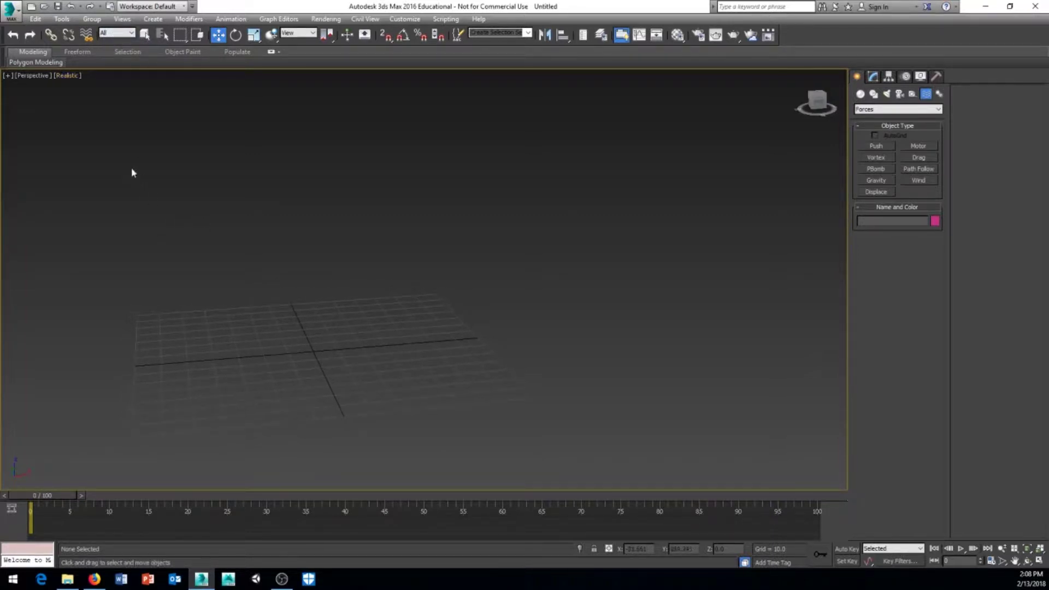
Step: Switch the selection filter to Geometry and return it to All
{"action": "left_click", "coordinate": [131, 33]}
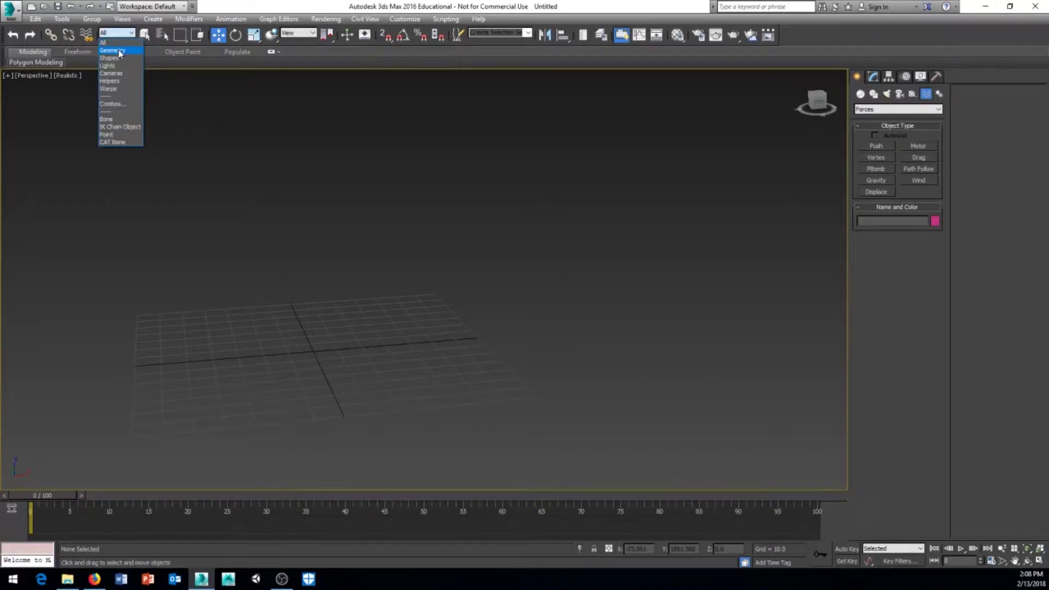
{"action": "left_click", "coordinate": [119, 51]}
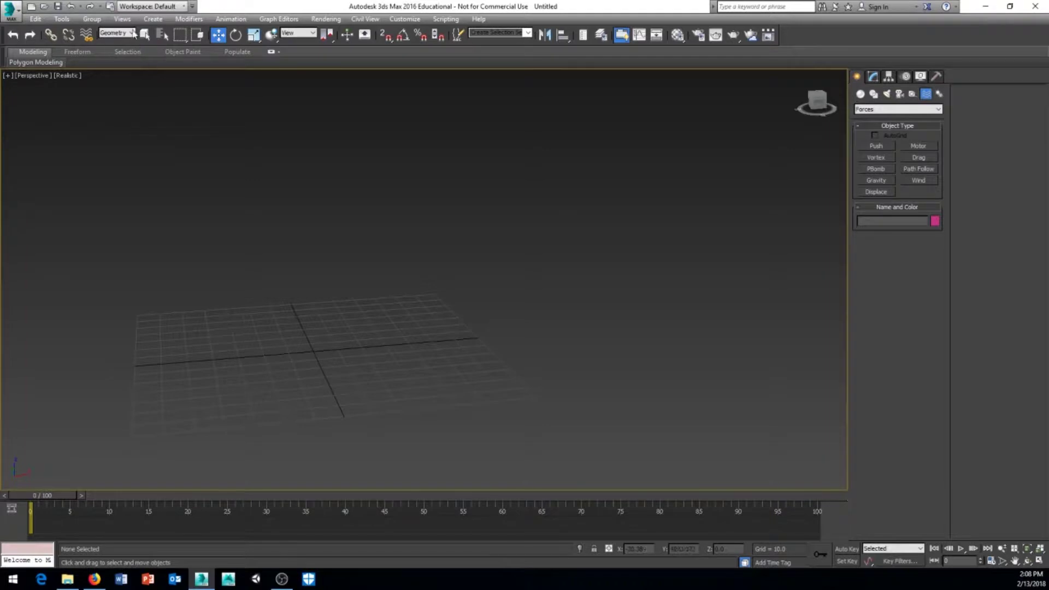
{"action": "left_click", "coordinate": [132, 34]}
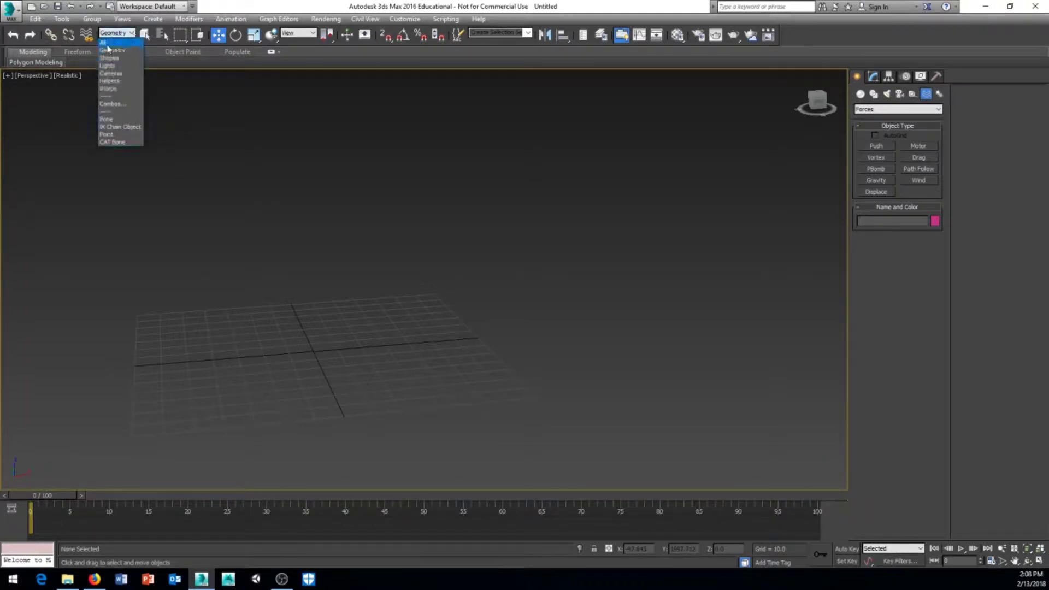
{"action": "left_click", "coordinate": [107, 44]}
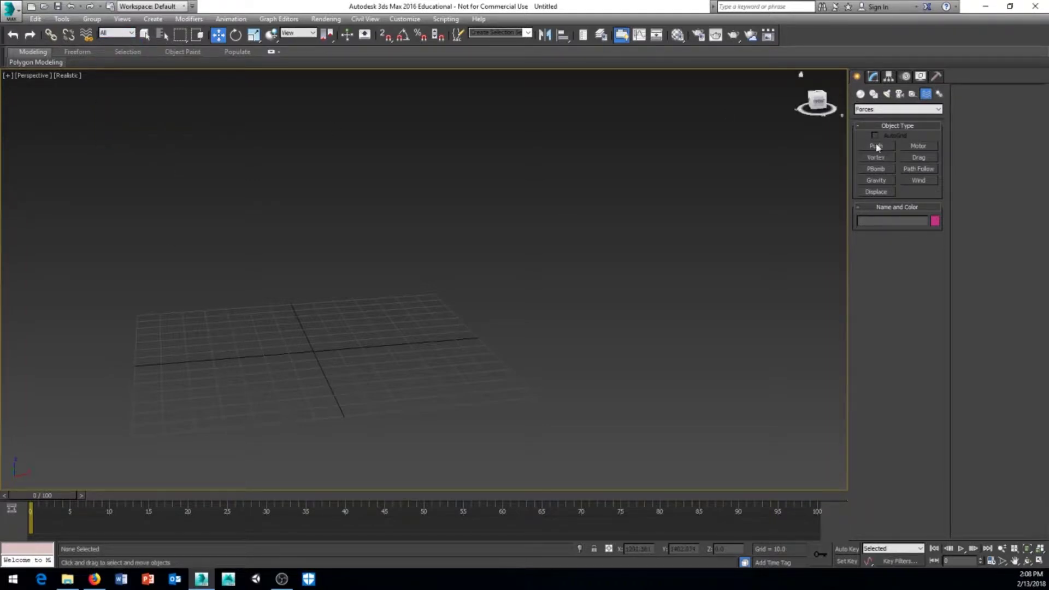
Step: Create a standard primitive box about 31 long, 19 wide and 25 high on the grid, near its centre
{"action": "left_click", "coordinate": [861, 94]}
{"action": "left_click", "coordinate": [877, 146]}
{"action": "mouse_move", "coordinate": [246, 374]}
{"action": "left_mouse_down"}
{"action": "mouse_move", "coordinate": [283, 376]}
{"action": "mouse_move", "coordinate": [295, 350]}
{"action": "left_mouse_up"}
{"action": "left_click", "coordinate": [273, 270]}
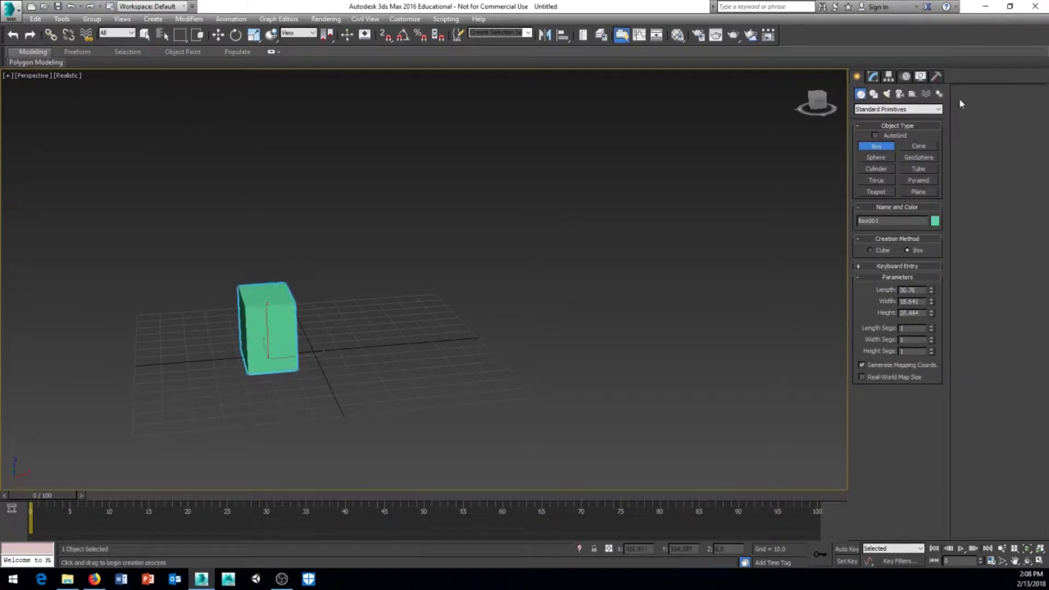
Step: Place a standard Omni light behind the box at about X 47, Y 99 and end light creation
{"action": "left_click", "coordinate": [888, 94]}
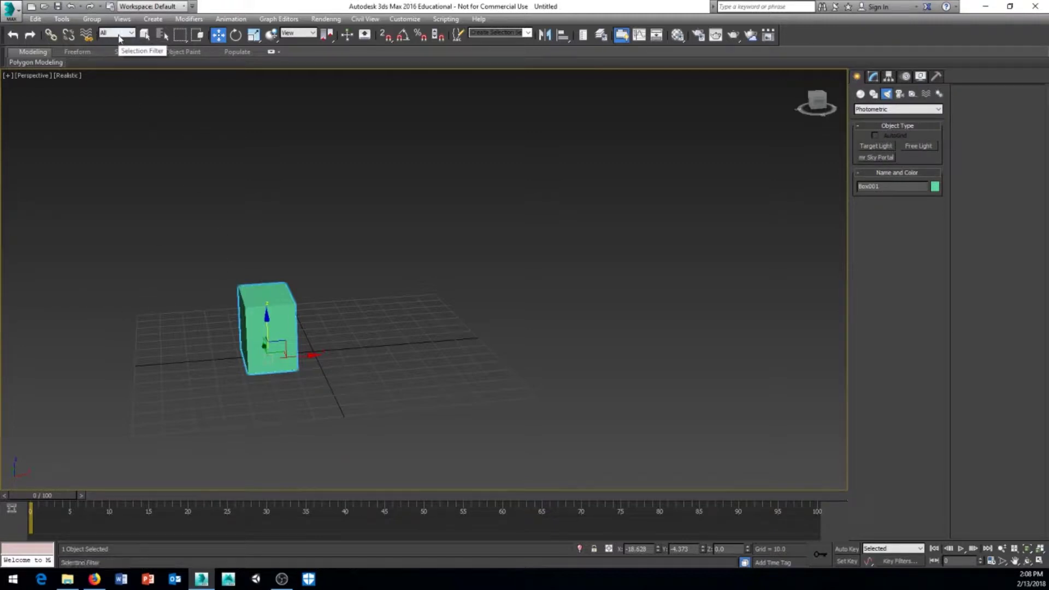
{"action": "left_click", "coordinate": [877, 110]}
{"action": "left_click", "coordinate": [877, 125]}
{"action": "left_click", "coordinate": [876, 170]}
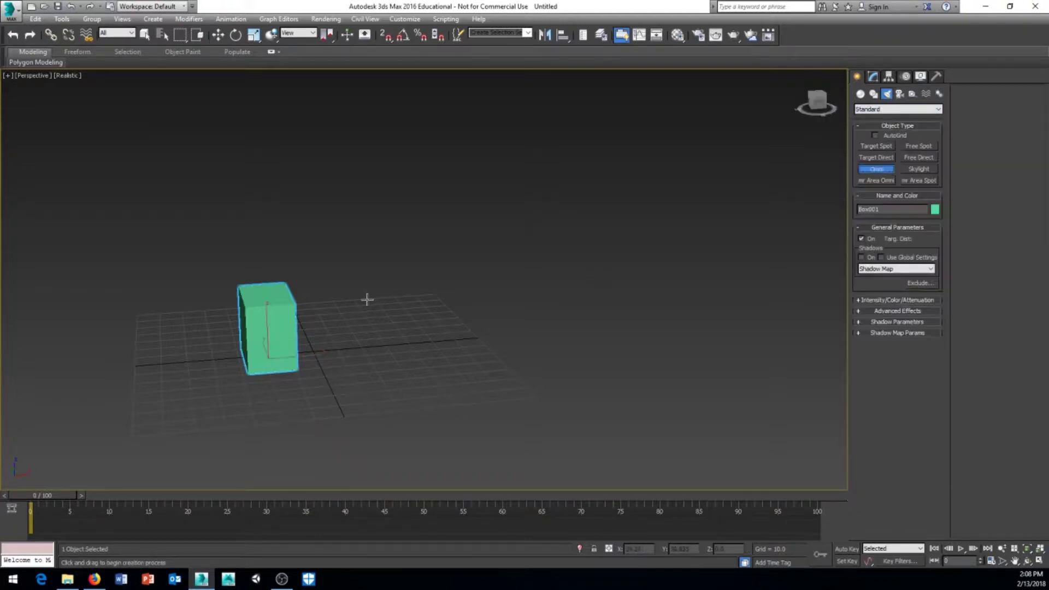
{"action": "left_click", "coordinate": [378, 284]}
{"action": "middle_click_drag", "start_coordinate": [421, 297], "coordinate": [404, 335]}
{"action": "right_click", "coordinate": [461, 245]}
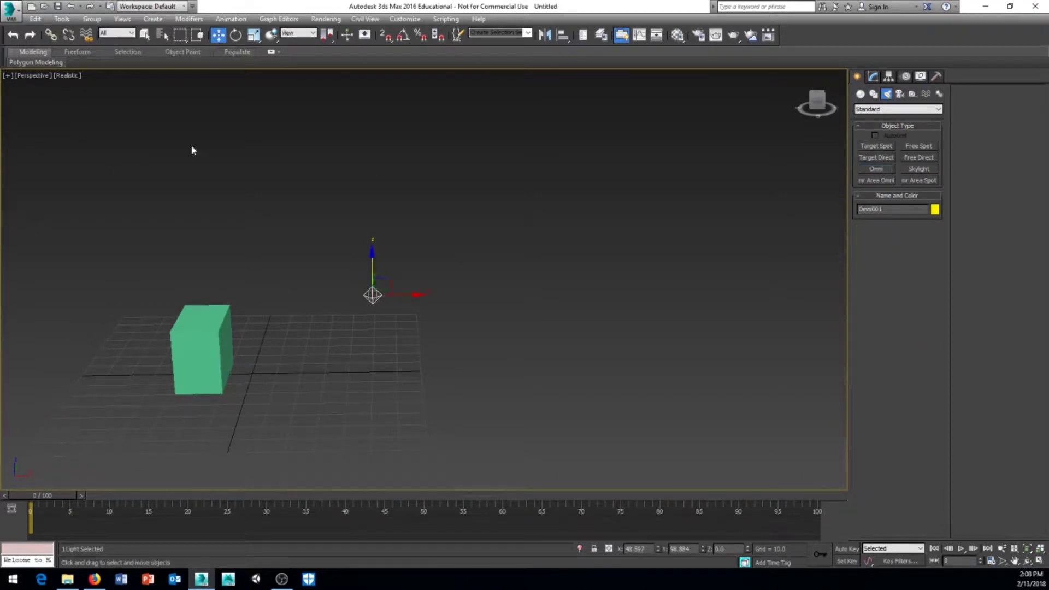
Step: Restrict the selection filter to Geometry and try to select the Omni light with a selection window
{"action": "left_click", "coordinate": [117, 33]}
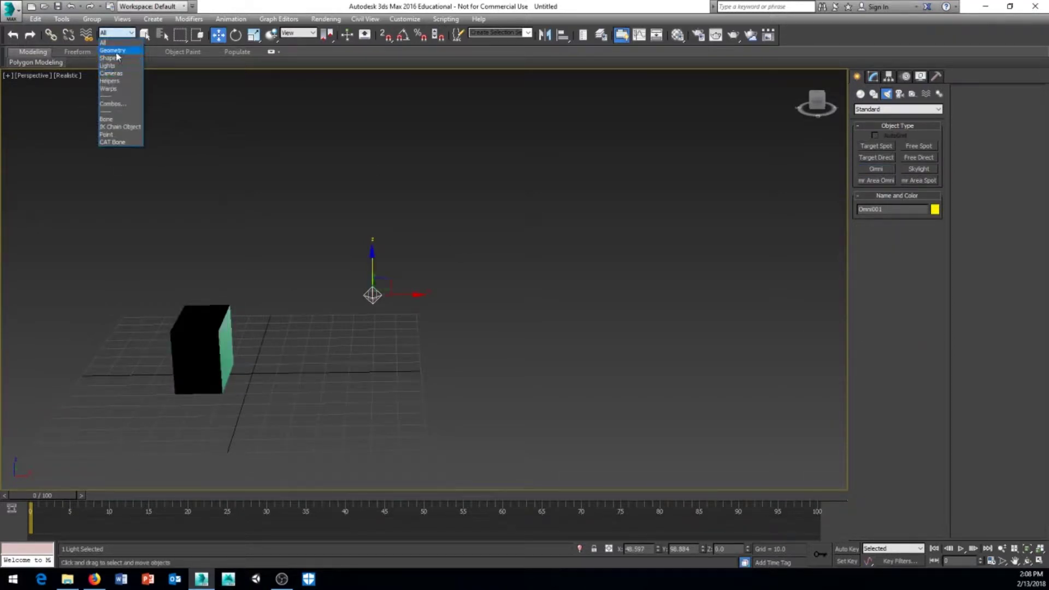
{"action": "left_click", "coordinate": [116, 51]}
{"action": "left_click", "coordinate": [495, 333]}
{"action": "left_click_drag", "start_coordinate": [491, 223], "coordinate": [314, 382]}
{"action": "left_click_drag", "start_coordinate": [430, 241], "coordinate": [346, 365]}
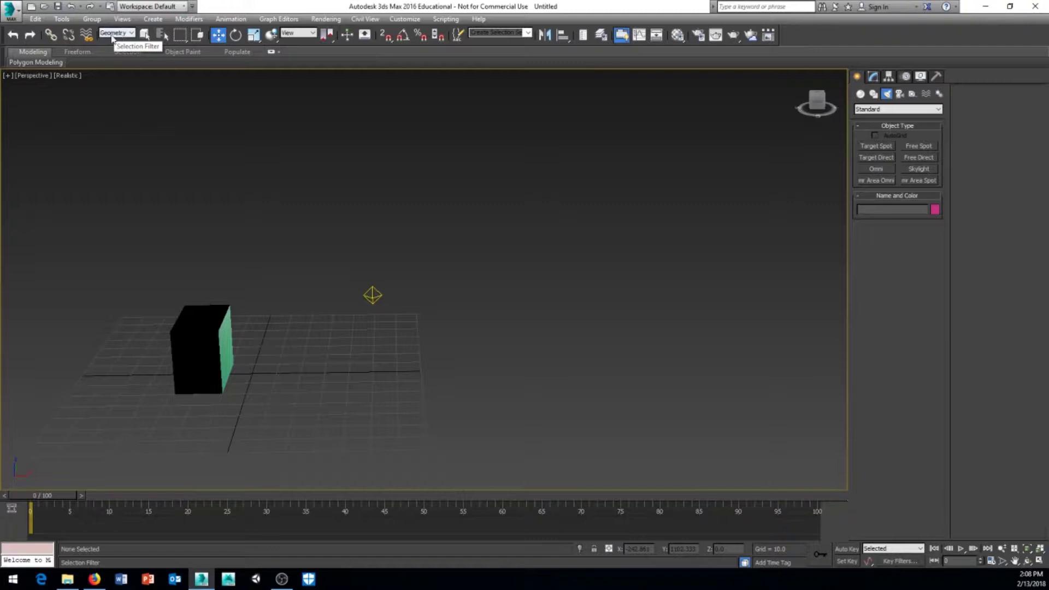
Step: Restrict the selection filter to Lights, select the Omni light, and try to select the box
{"action": "left_click", "coordinate": [131, 34]}
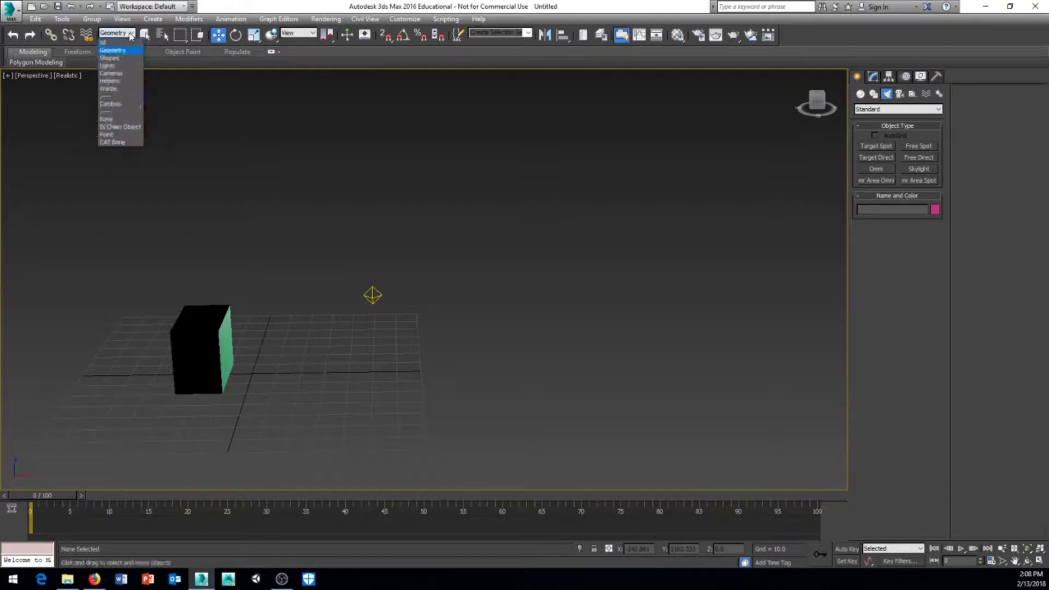
{"action": "left_click", "coordinate": [109, 66]}
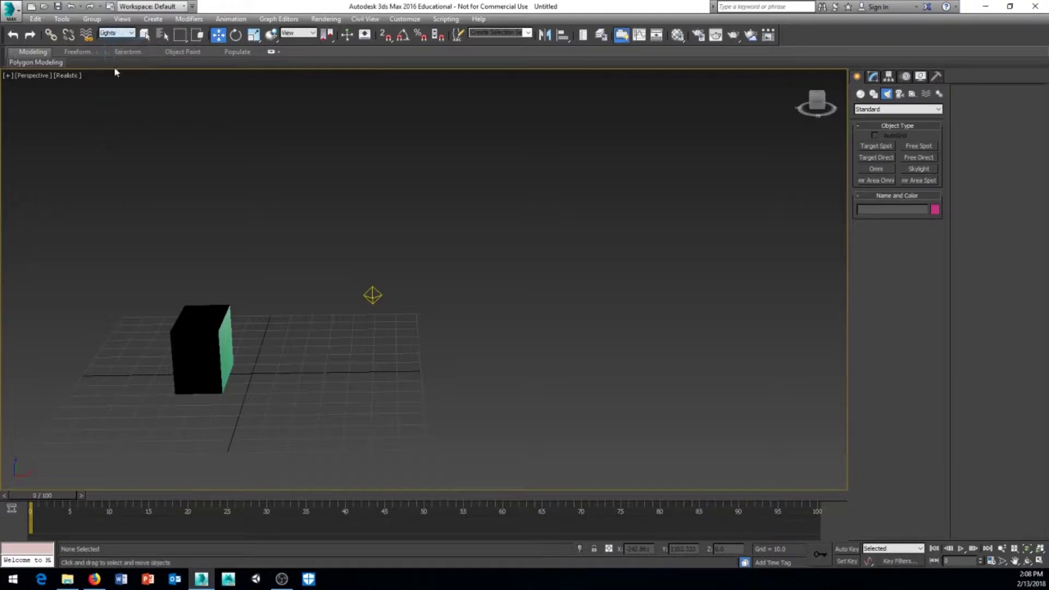
{"action": "left_click", "coordinate": [372, 295]}
{"action": "left_click", "coordinate": [211, 343]}
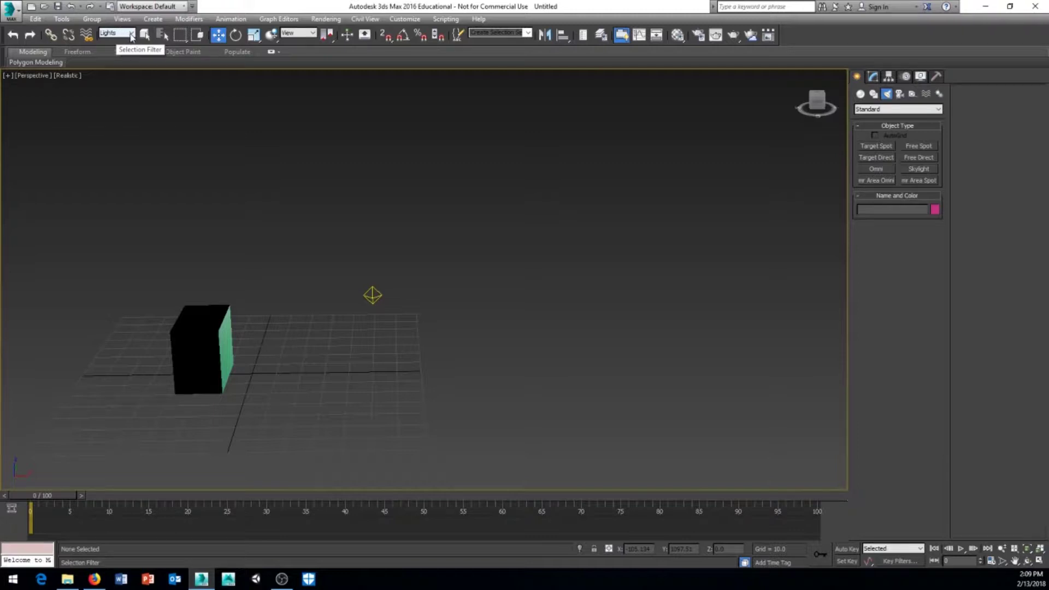
{"action": "left_click_drag", "start_coordinate": [165, 237], "coordinate": [136, 445]}
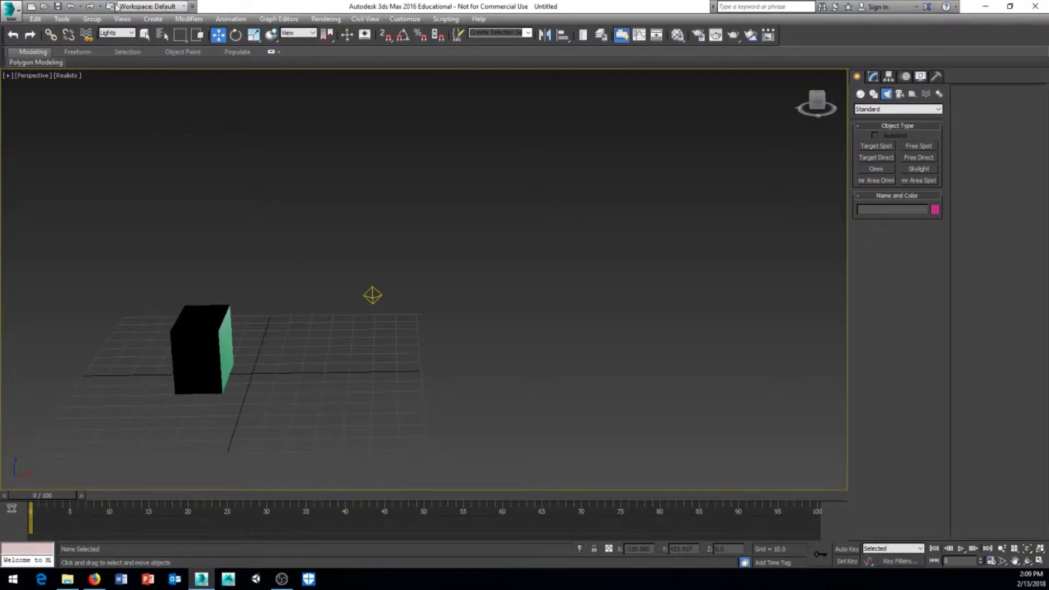
Step: Set the selection filter to All, select the box and the Omni light in turn, and clear the selection
{"action": "left_click", "coordinate": [131, 34]}
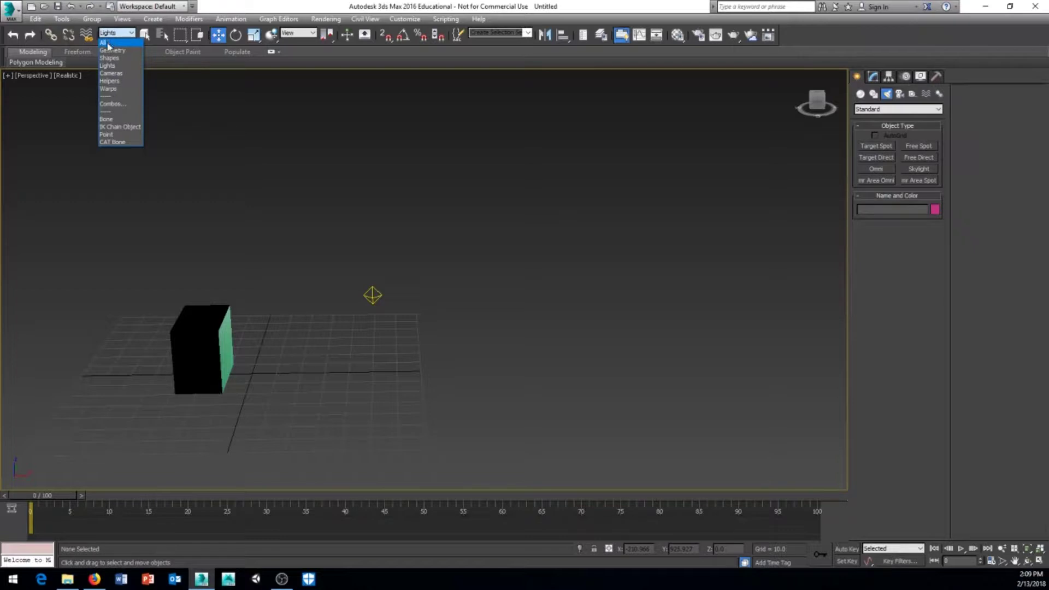
{"action": "left_click", "coordinate": [108, 44]}
{"action": "middle_click_drag", "start_coordinate": [315, 236], "coordinate": [326, 247]}
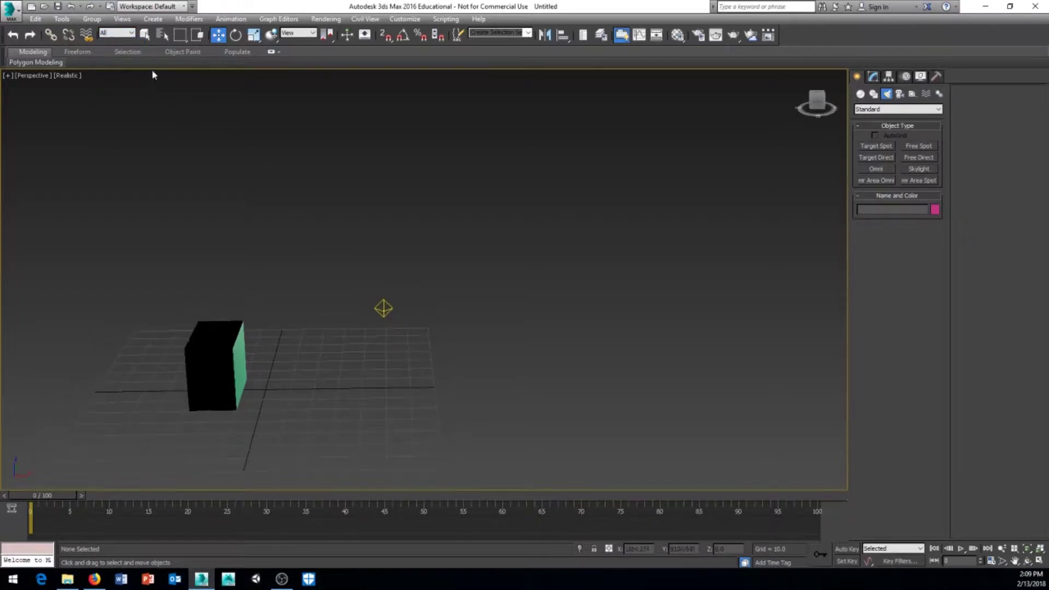
{"action": "left_click", "coordinate": [213, 390]}
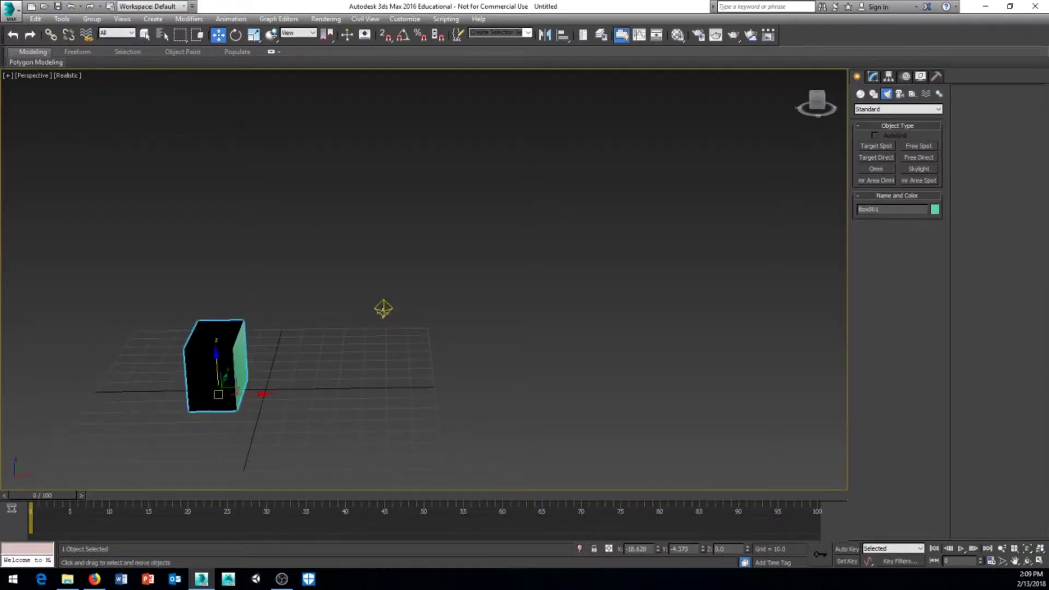
{"action": "left_click", "coordinate": [384, 309]}
{"action": "left_click", "coordinate": [235, 221]}
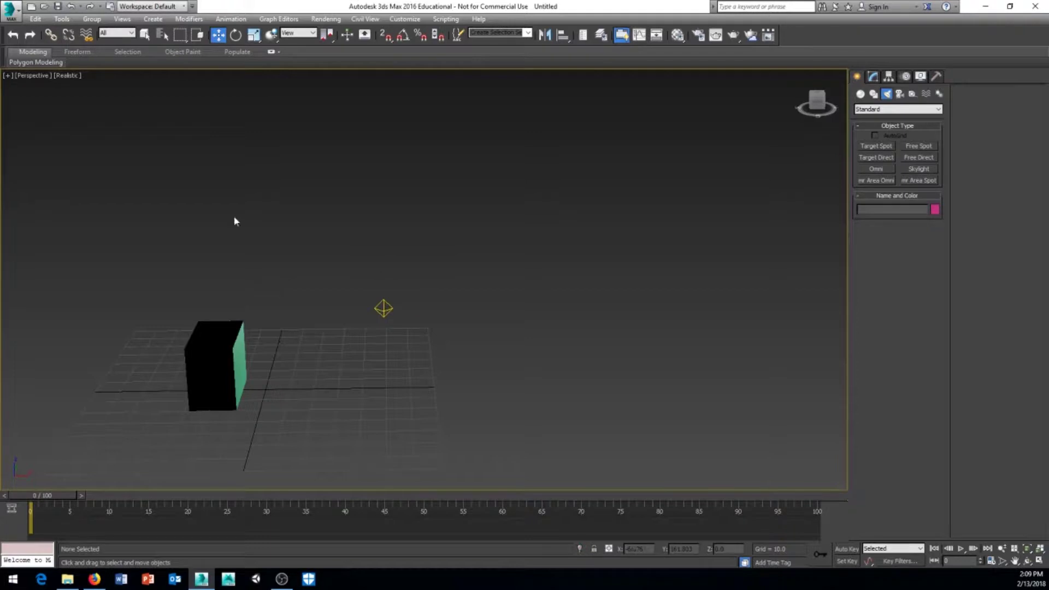
Step: Use the Select Object tool to select the box and the Omni light alternately without moving them
{"action": "left_click", "coordinate": [145, 34]}
{"action": "middle_click_drag", "start_coordinate": [236, 174], "coordinate": [228, 138]}
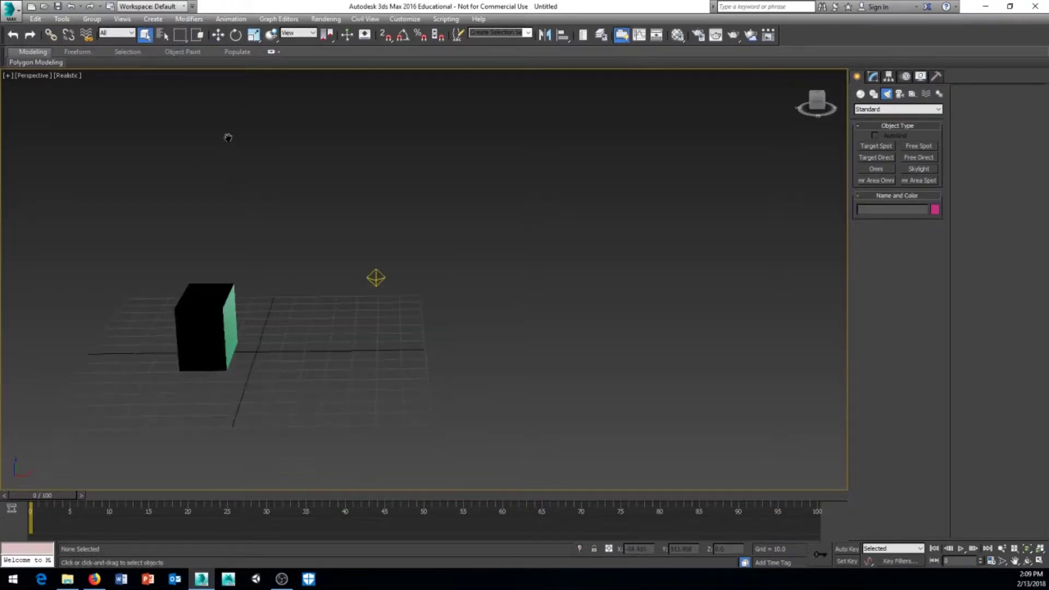
{"action": "left_click", "coordinate": [198, 323]}
{"action": "left_click", "coordinate": [272, 237]}
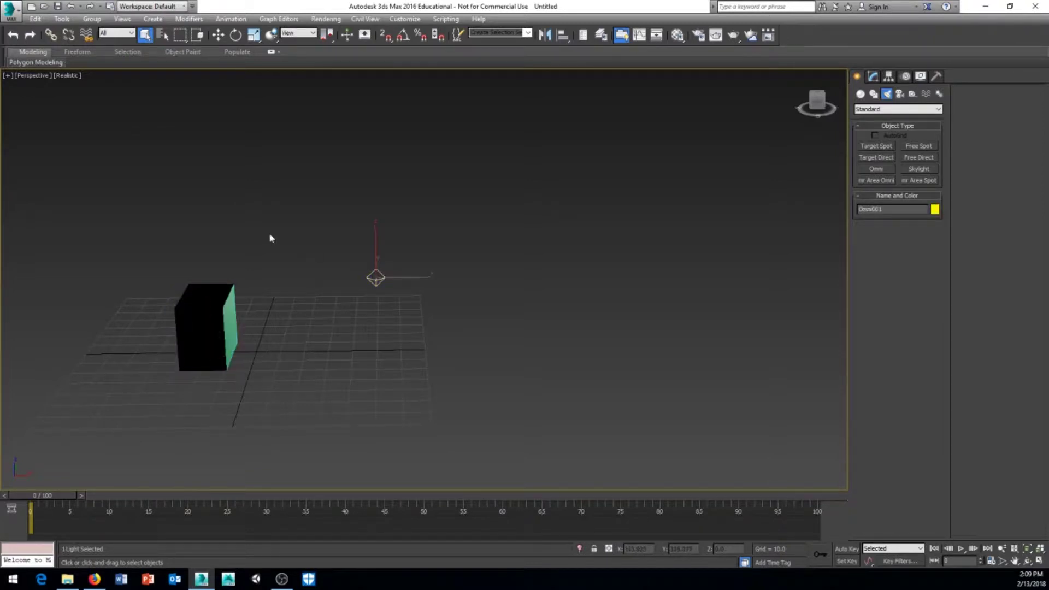
{"action": "left_click", "coordinate": [220, 291]}
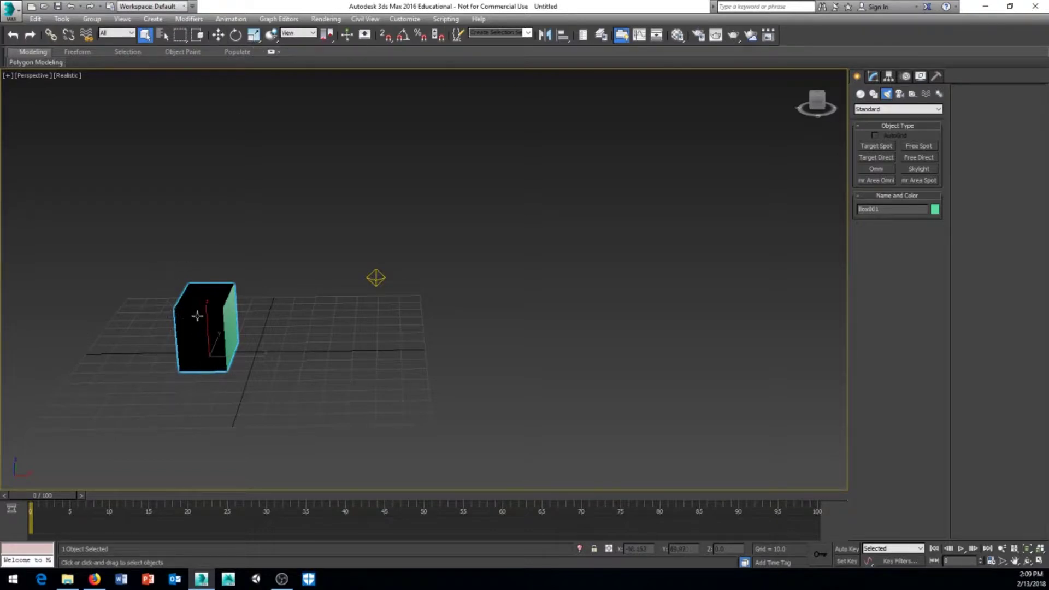
{"action": "left_click", "coordinate": [375, 278]}
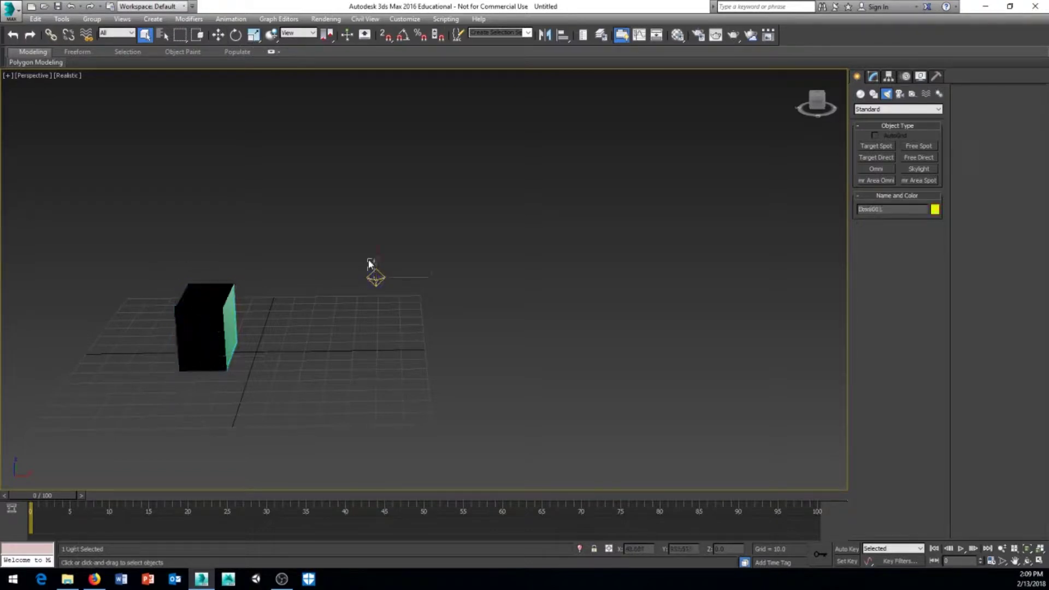
Step: Switch to Select and Move, try selecting each object, and select the box and light together with a selection window
{"action": "left_click", "coordinate": [218, 35]}
{"action": "left_click_drag", "start_coordinate": [196, 314], "coordinate": [244, 309]}
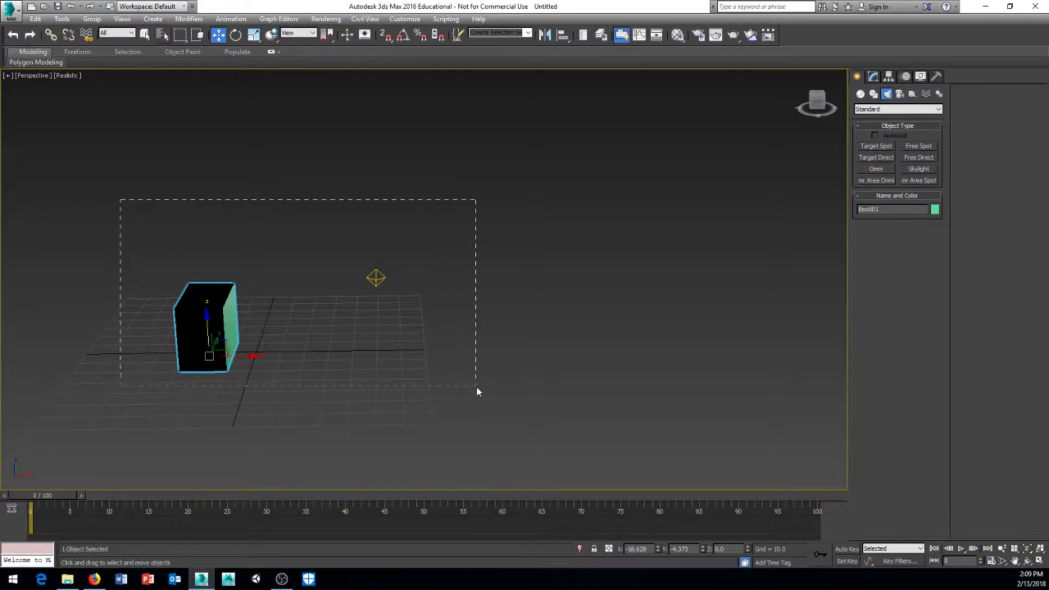
{"action": "left_click_drag", "start_coordinate": [477, 391], "coordinate": [477, 391]}
{"action": "left_click", "coordinate": [376, 278]}
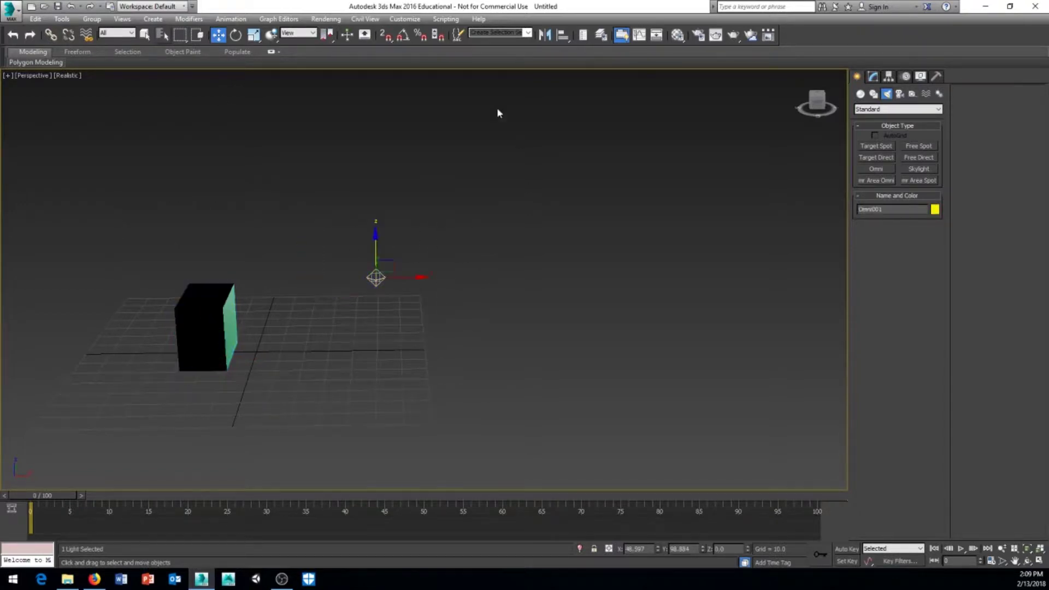
{"action": "left_click_drag", "start_coordinate": [83, 416], "coordinate": [83, 416]}
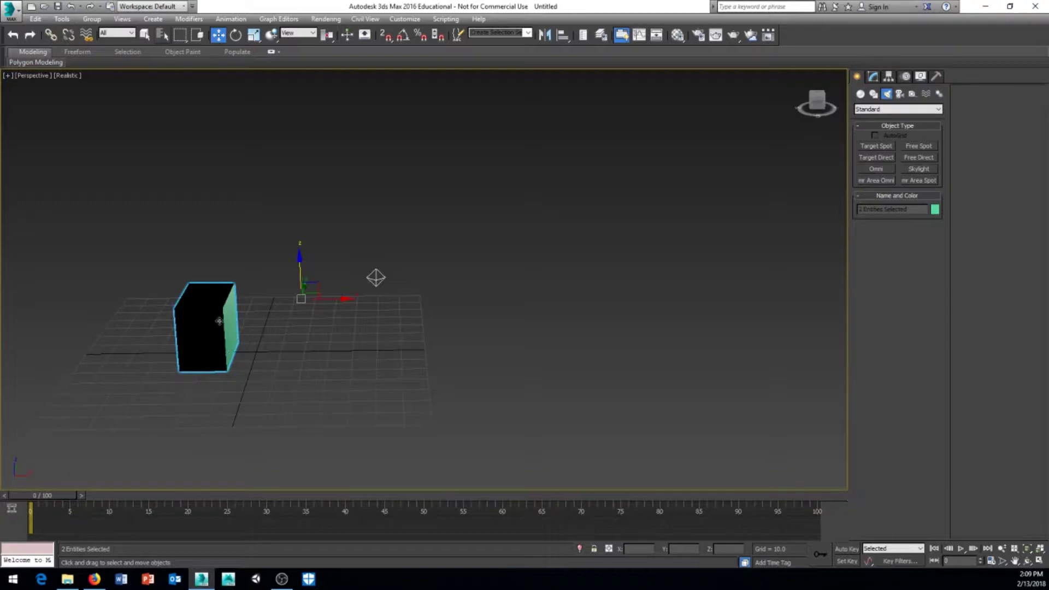
Step: Open the Select From Scene dialog, move it clear of the box and light, and deselect all its entries
{"action": "left_click", "coordinate": [162, 36]}
{"action": "left_click_drag", "start_coordinate": [66, 159], "coordinate": [233, 103]}
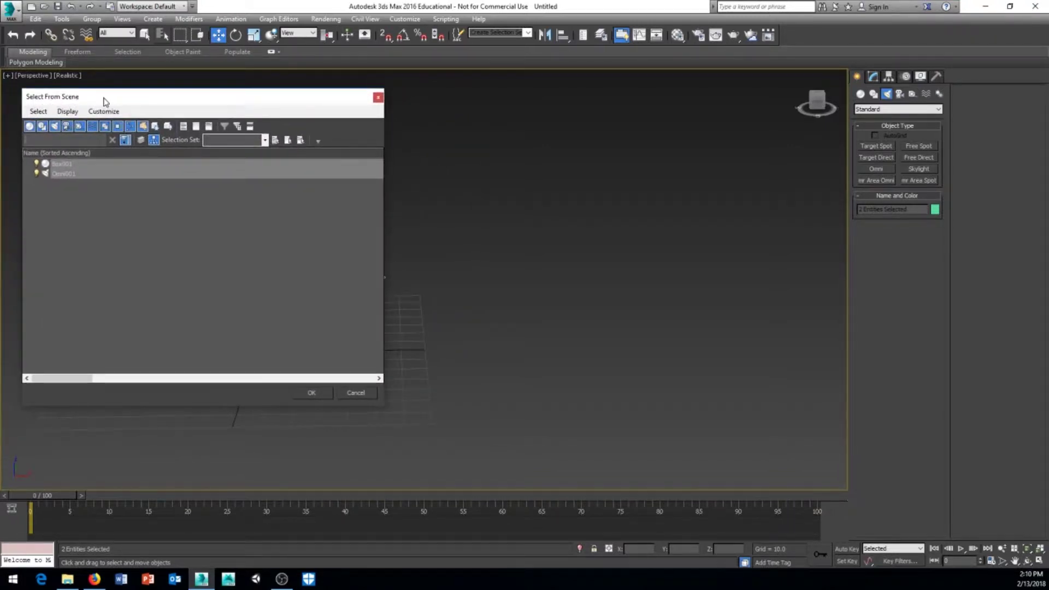
{"action": "left_click_drag", "start_coordinate": [103, 99], "coordinate": [125, 97]}
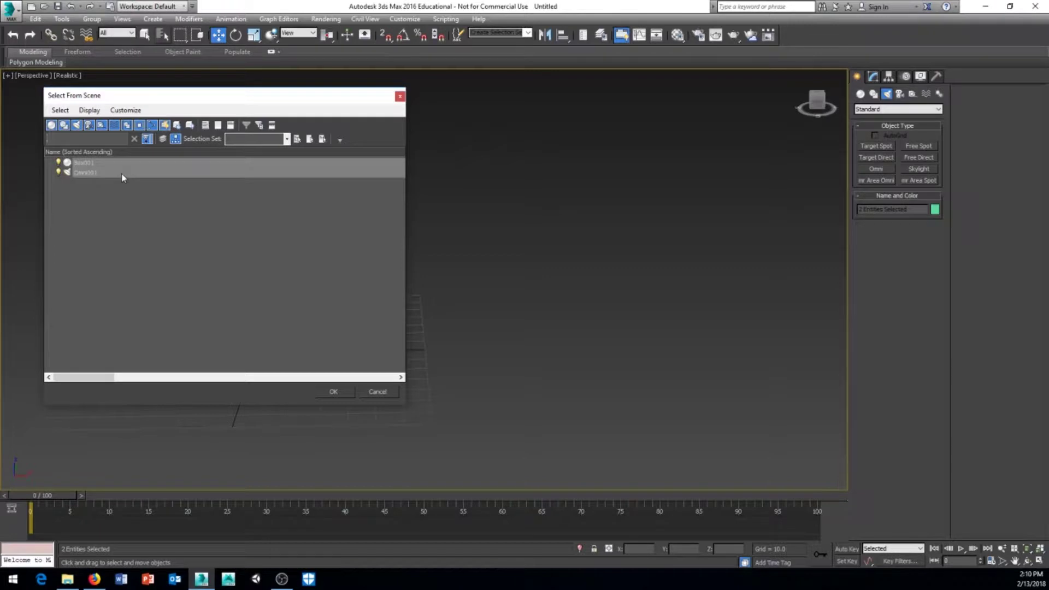
{"action": "left_click_drag", "start_coordinate": [153, 92], "coordinate": [512, 116]}
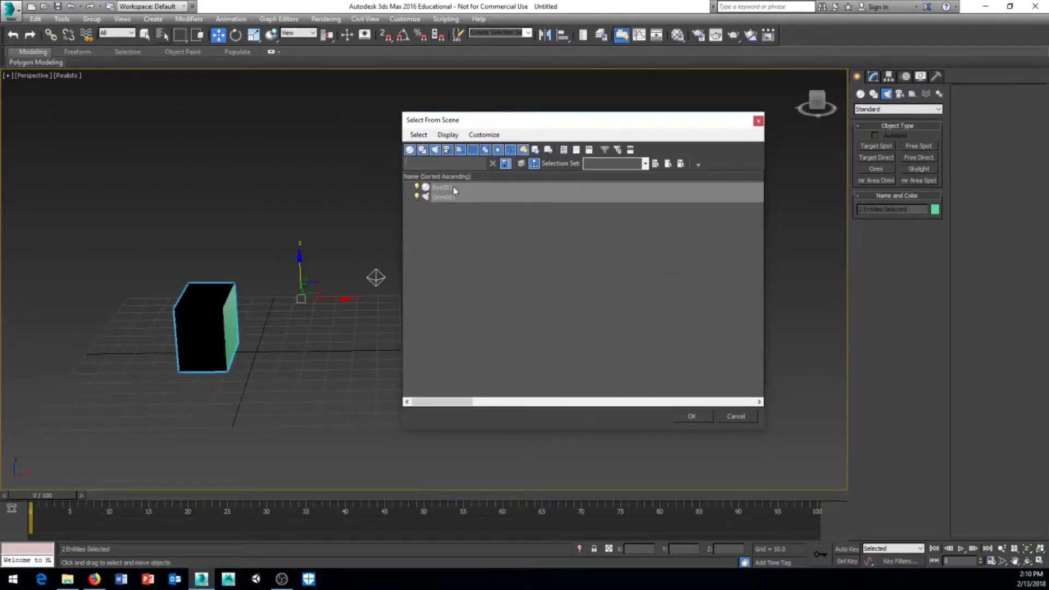
{"action": "left_click", "coordinate": [447, 226]}
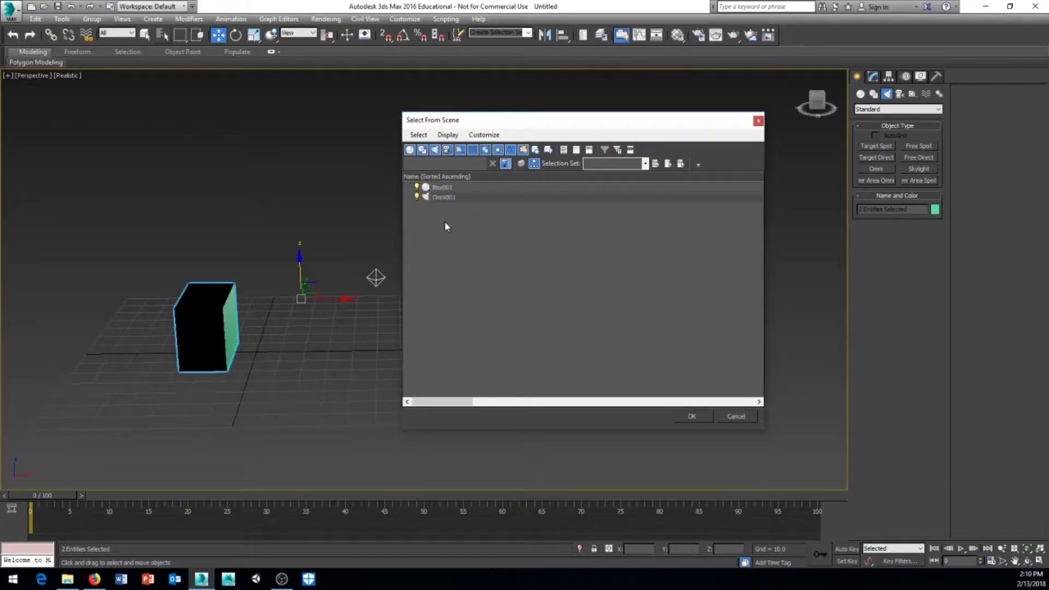
Step: Exclude cameras and lights from the object types listed in the Select From Scene dialog
{"action": "left_click_drag", "start_coordinate": [477, 119], "coordinate": [471, 109]}
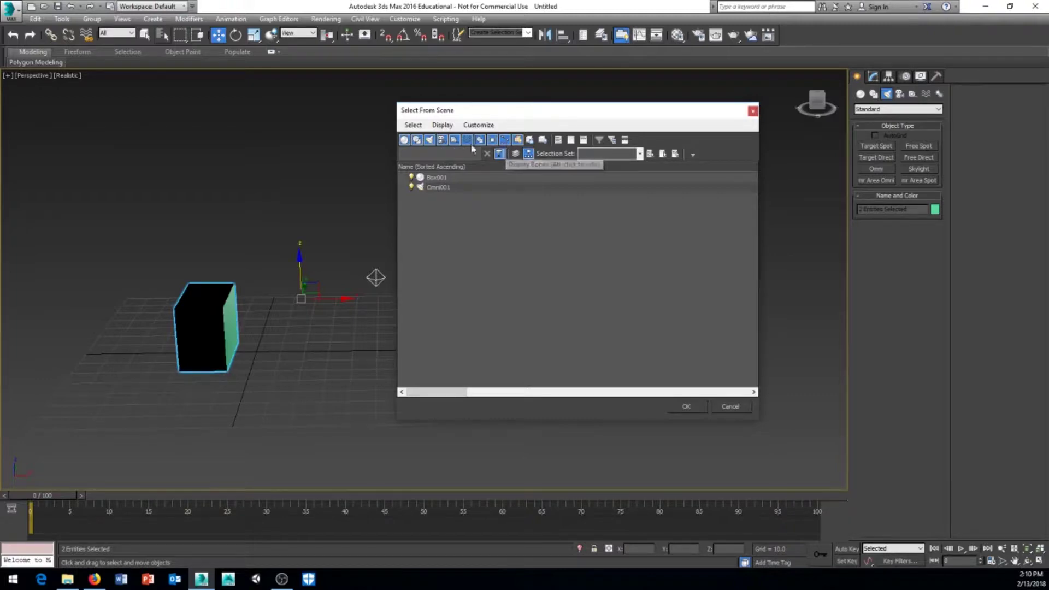
{"action": "left_click", "coordinate": [441, 141]}
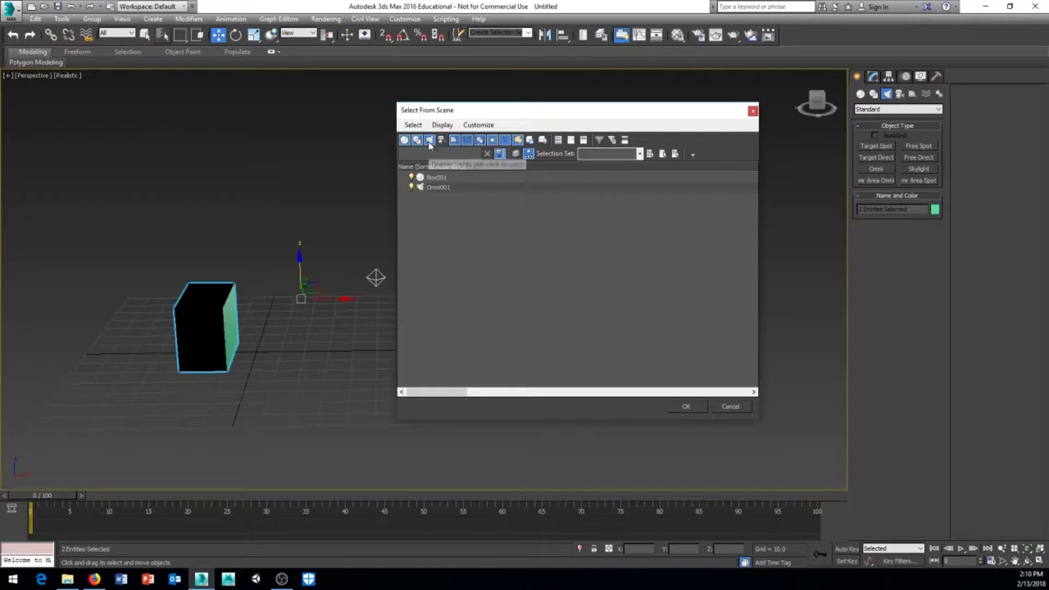
{"action": "left_click", "coordinate": [430, 141]}
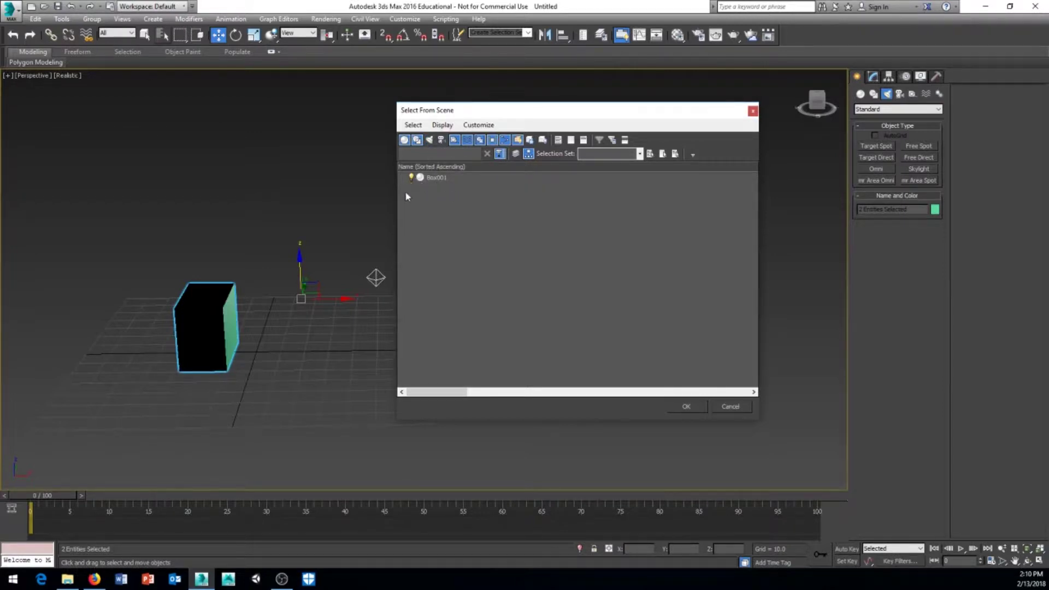
Step: Include lights again in the Select From Scene list, toggle geometry off and back on, and close the dialog
{"action": "left_click", "coordinate": [429, 141]}
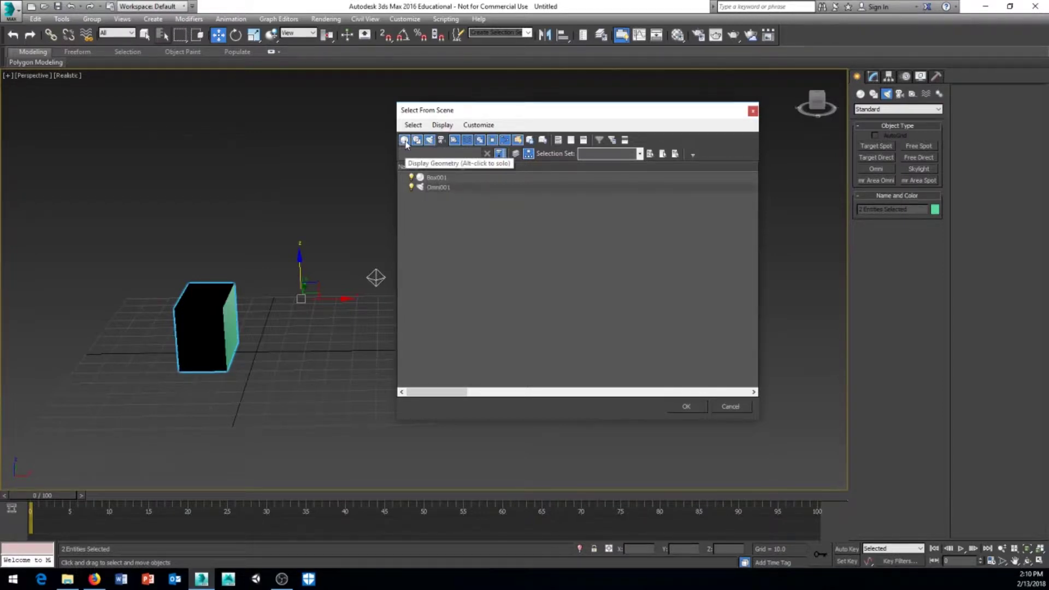
{"action": "left_click", "coordinate": [404, 140]}
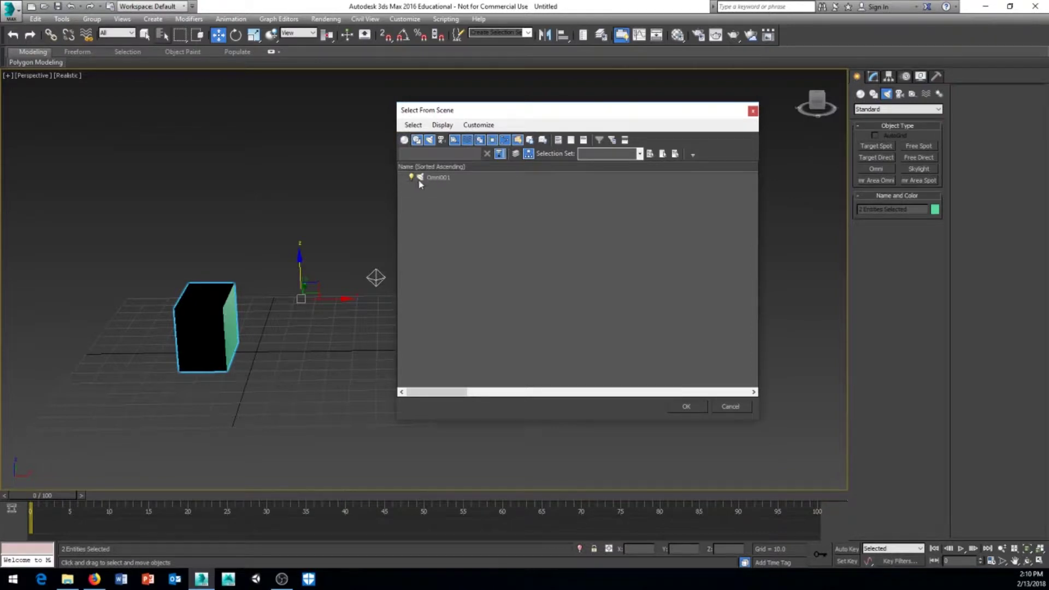
{"action": "left_click", "coordinate": [404, 141]}
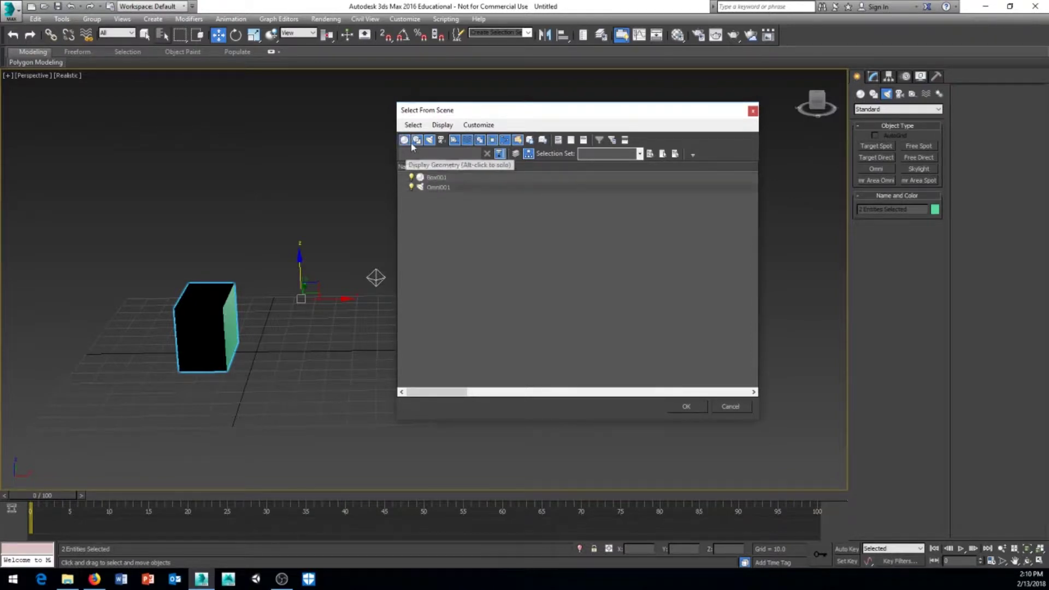
{"action": "left_click", "coordinate": [753, 112]}
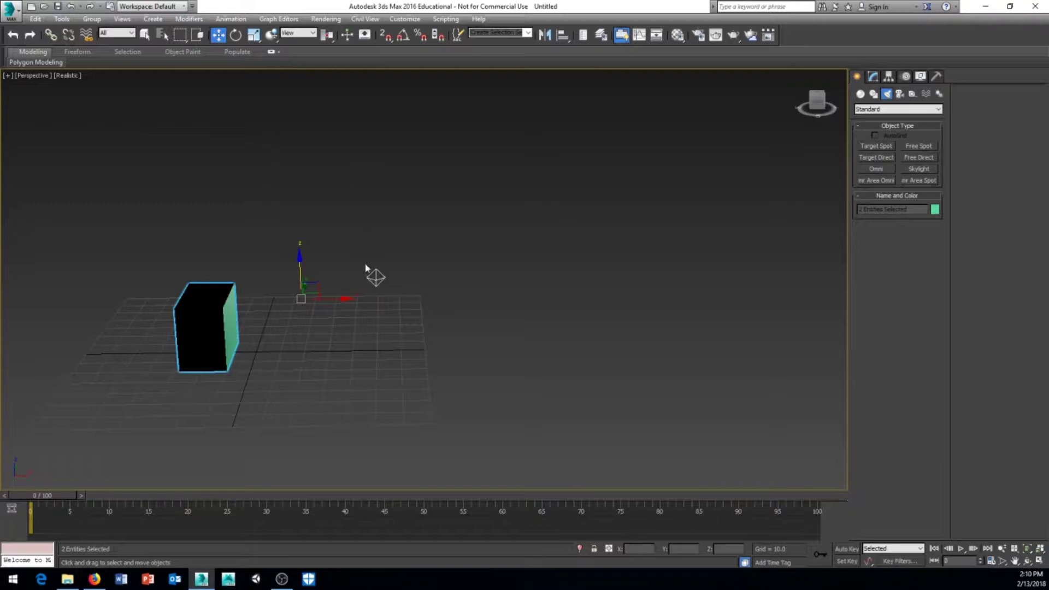
Step: Keep the Rectangular selection region, cover the box and Omni light with it, deselect everything, and region-select the light alone
{"action": "left_click", "coordinate": [180, 39]}
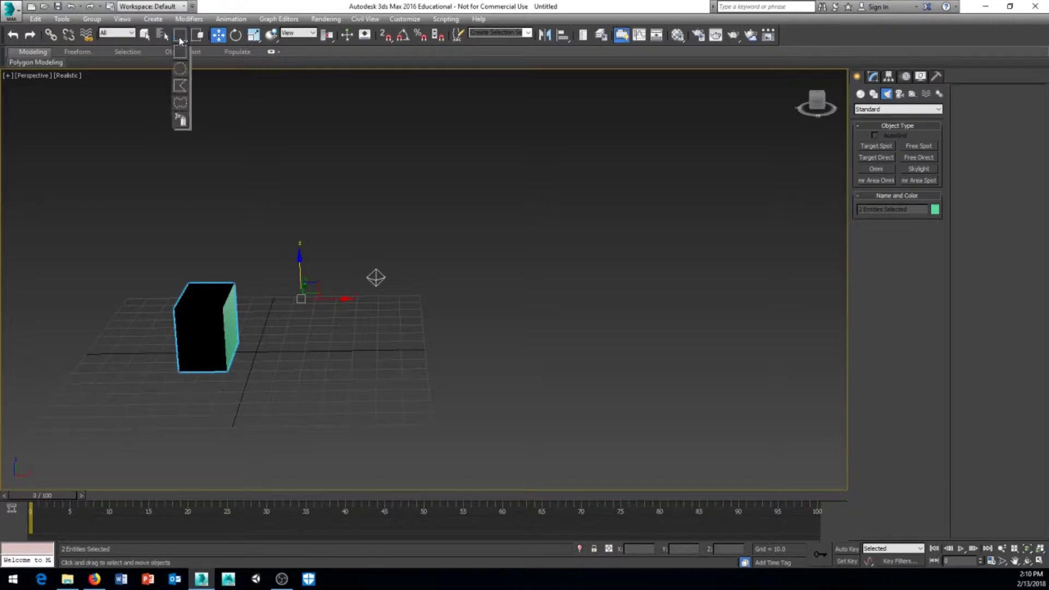
{"action": "mouse_move", "coordinate": [180, 40]}
{"action": "left_mouse_down"}
{"action": "mouse_move", "coordinate": [184, 121]}
{"action": "mouse_move", "coordinate": [181, 40]}
{"action": "left_mouse_up"}
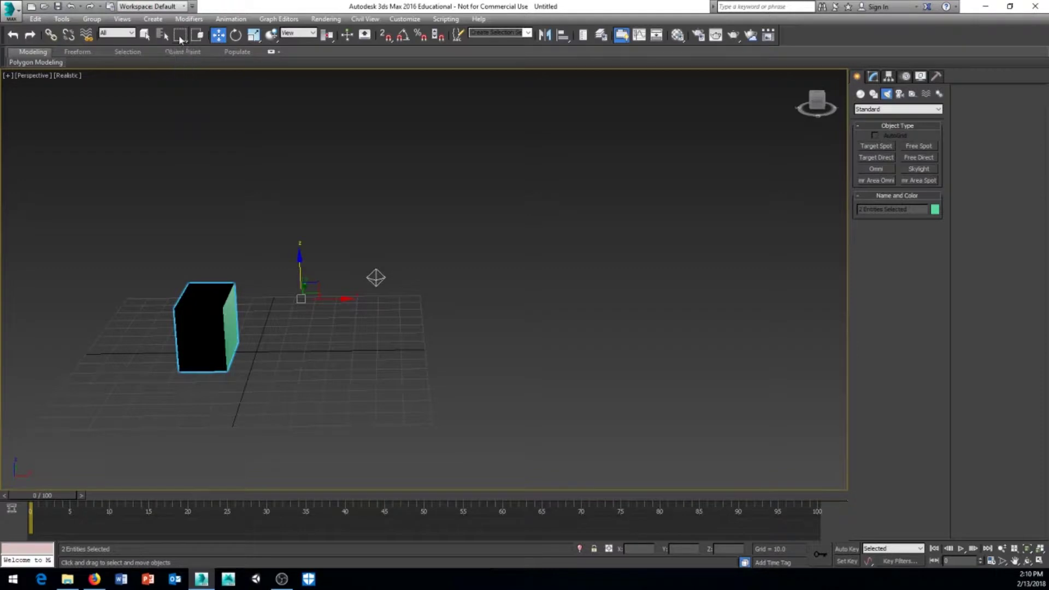
{"action": "left_click_drag", "start_coordinate": [154, 132], "coordinate": [451, 229]}
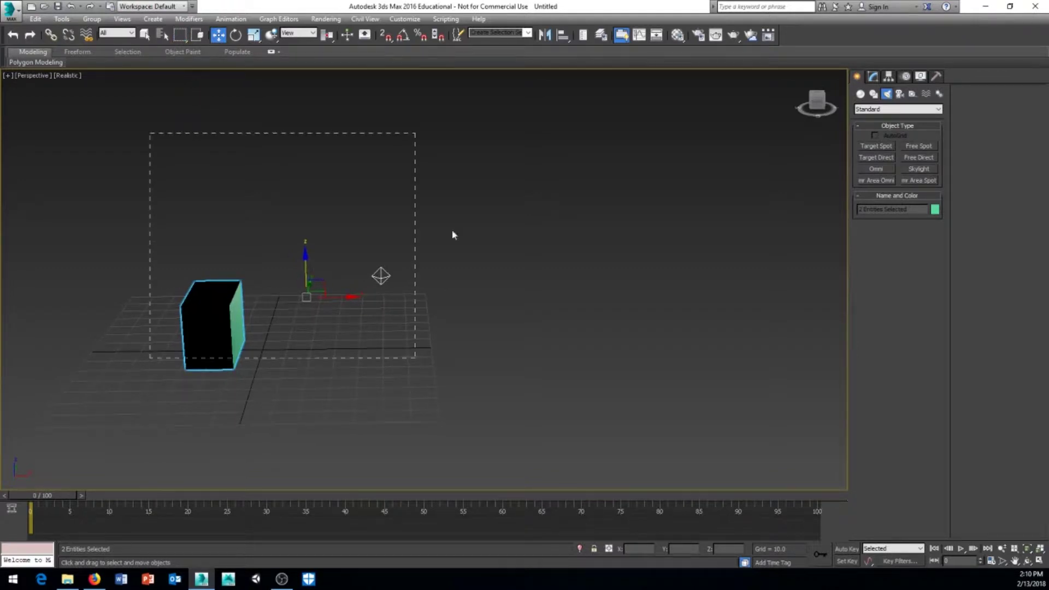
{"action": "left_click", "coordinate": [207, 323]}
{"action": "left_click", "coordinate": [300, 342]}
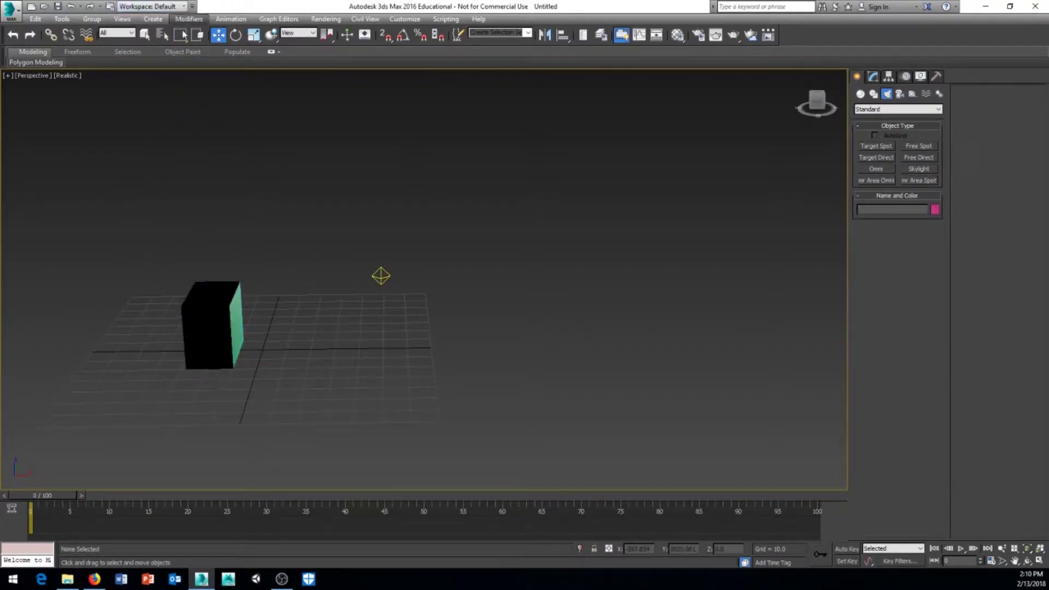
{"action": "left_click_drag", "start_coordinate": [330, 196], "coordinate": [382, 277]}
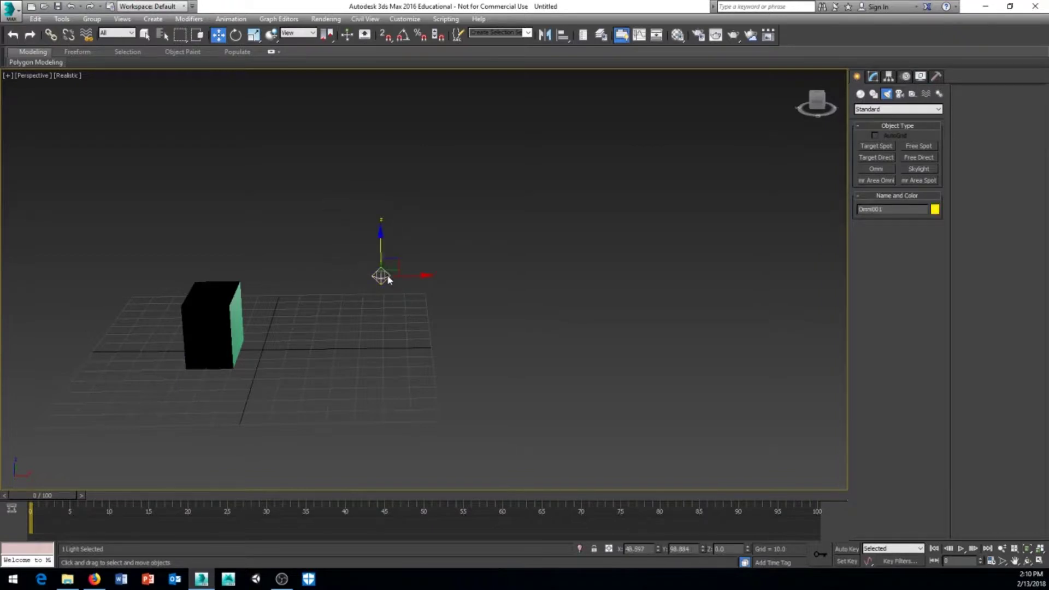
Step: Using Crossing selection, region-select the Omni light, and select the box by covering only its upper corner
{"action": "left_click", "coordinate": [497, 226]}
{"action": "left_click_drag", "start_coordinate": [314, 393], "coordinate": [315, 391]}
{"action": "scroll", "coordinate": [390, 332], "scroll_direction": "up", "scroll_amount": 5}
{"action": "left_click_drag", "start_coordinate": [568, 175], "coordinate": [381, 313]}
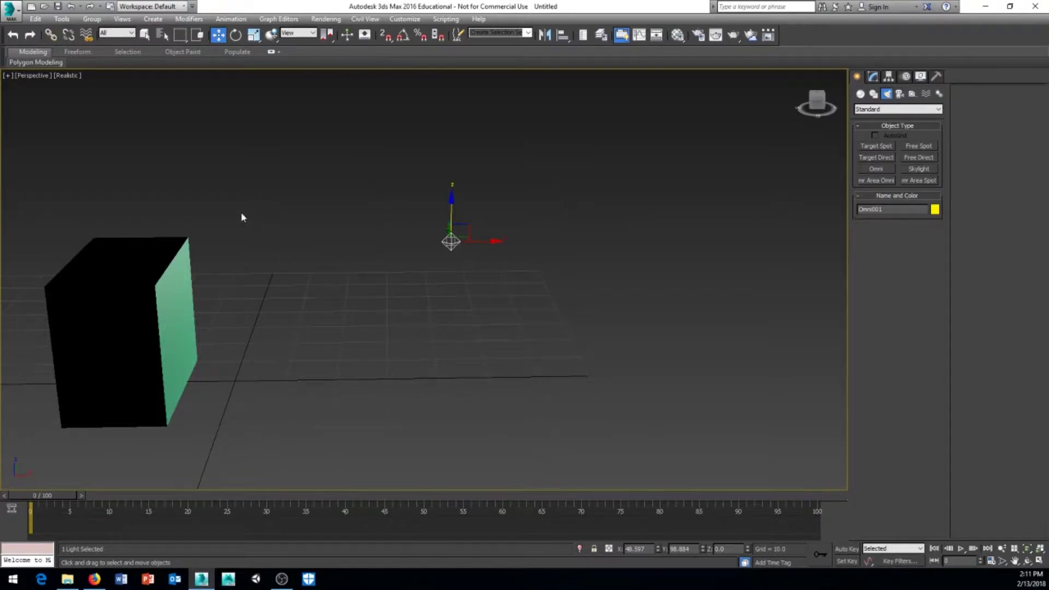
{"action": "left_click_drag", "start_coordinate": [308, 172], "coordinate": [123, 267]}
{"action": "middle_click_drag", "start_coordinate": [202, 239], "coordinate": [237, 250]}
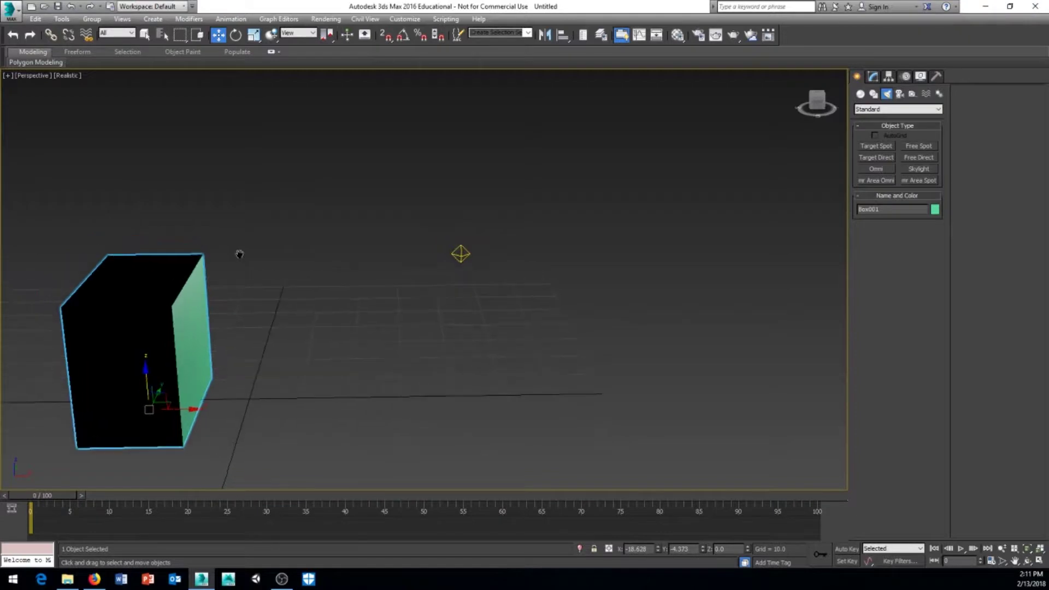
Step: Region-select the Omni light in Window selection mode, return to Crossing mode, select the box, and region-select the light again
{"action": "left_click", "coordinate": [198, 40]}
{"action": "middle_click_drag", "start_coordinate": [324, 120], "coordinate": [323, 101]}
{"action": "left_click_drag", "start_coordinate": [562, 180], "coordinate": [418, 290]}
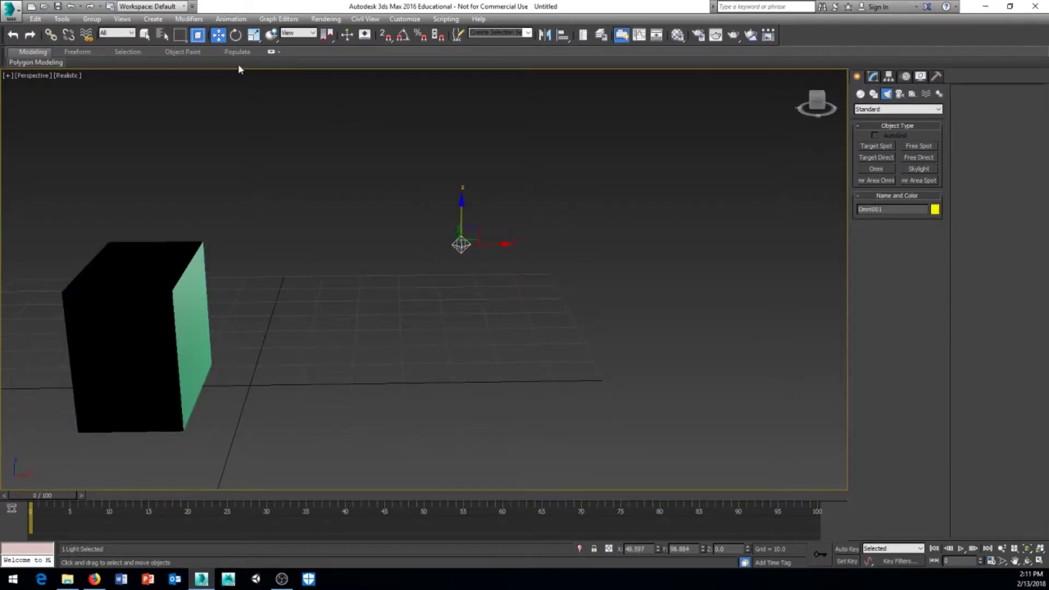
{"action": "left_click", "coordinate": [195, 37]}
{"action": "middle_click_drag", "start_coordinate": [253, 159], "coordinate": [284, 127]}
{"action": "left_click", "coordinate": [167, 249]}
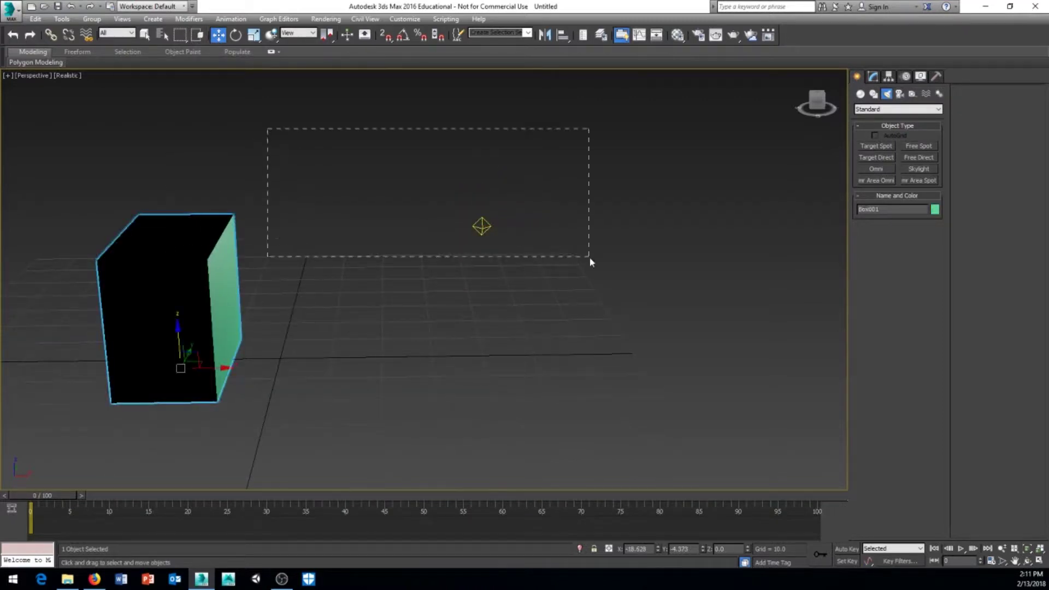
{"action": "left_click_drag", "start_coordinate": [590, 262], "coordinate": [591, 262]}
Step: In Window selection mode, try regions covering only the box's corner, select the box by enclosing it fully, and return to Crossing
{"action": "left_click", "coordinate": [201, 39]}
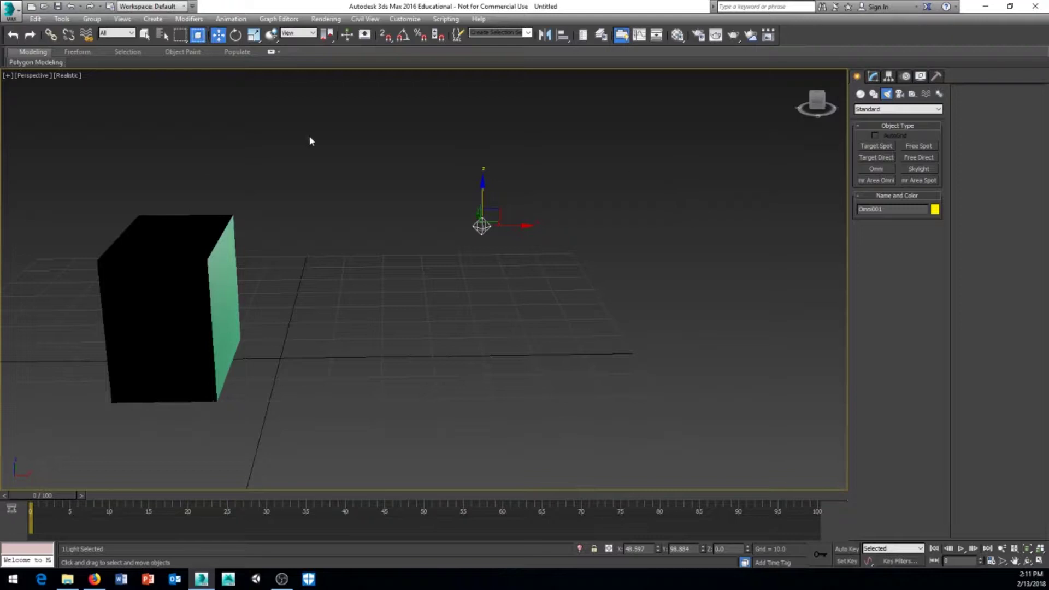
{"action": "left_click_drag", "start_coordinate": [228, 239], "coordinate": [239, 206]}
{"action": "left_click_drag", "start_coordinate": [272, 157], "coordinate": [219, 241]}
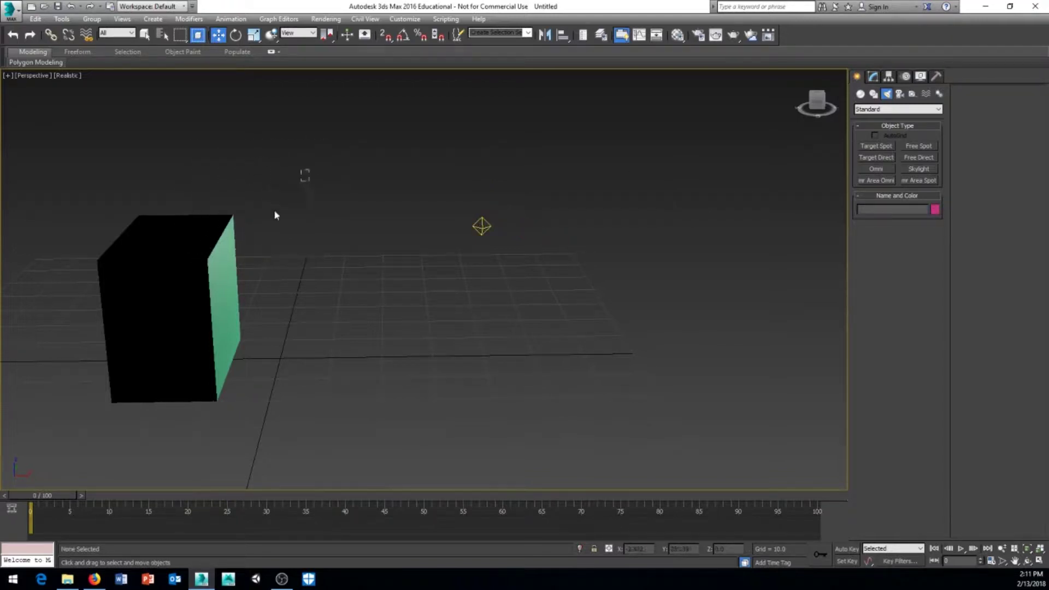
{"action": "left_click_drag", "start_coordinate": [310, 169], "coordinate": [224, 222]}
{"action": "left_click_drag", "start_coordinate": [308, 135], "coordinate": [62, 459]}
{"action": "left_click_drag", "start_coordinate": [316, 105], "coordinate": [42, 473]}
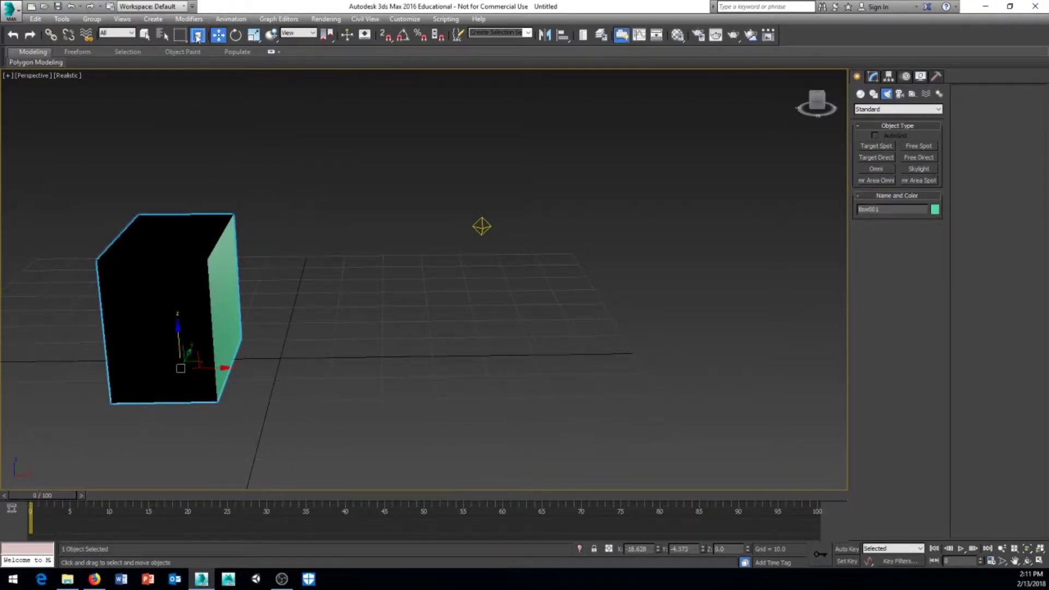
{"action": "middle_click_drag", "start_coordinate": [265, 99], "coordinate": [269, 108]}
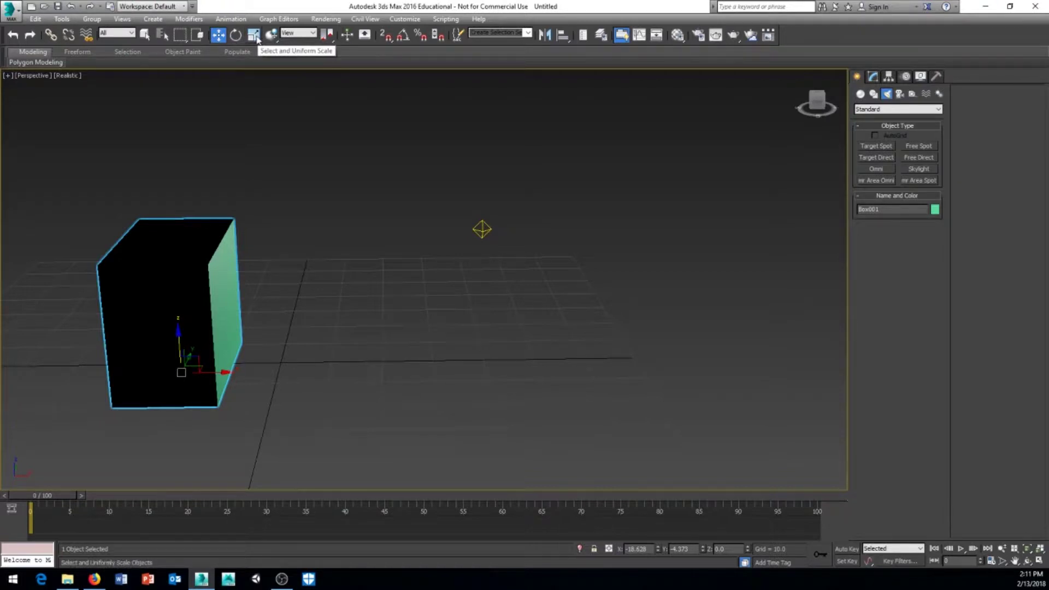
{"action": "middle_click_drag", "start_coordinate": [241, 103], "coordinate": [243, 93]}
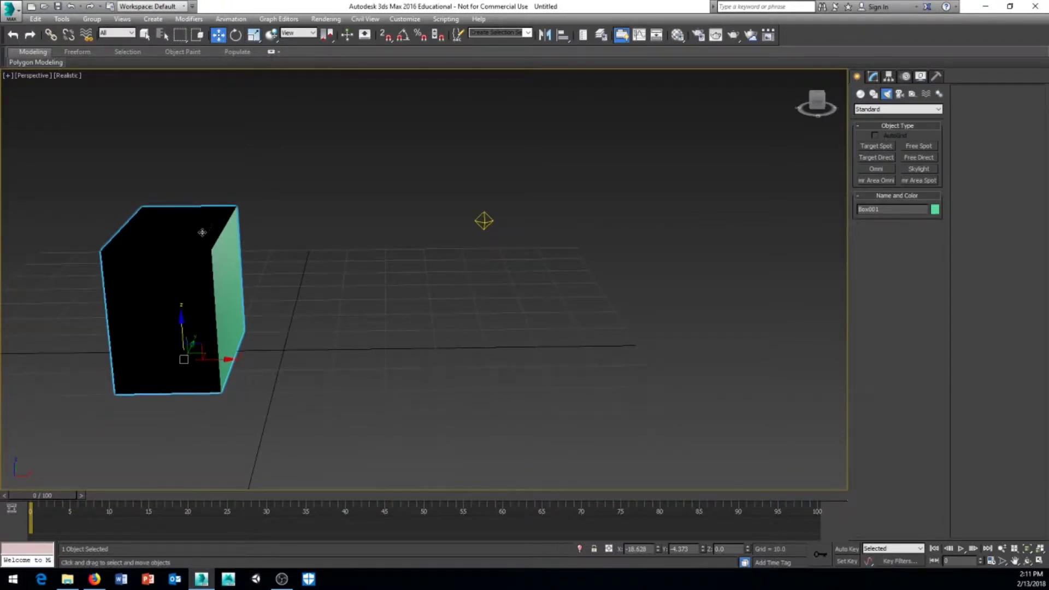
Step: Move the box along its axes and planes to about X -9.6, Y 3.8, Z 5.2
{"action": "scroll", "coordinate": [266, 203], "scroll_direction": "down", "scroll_amount": 3}
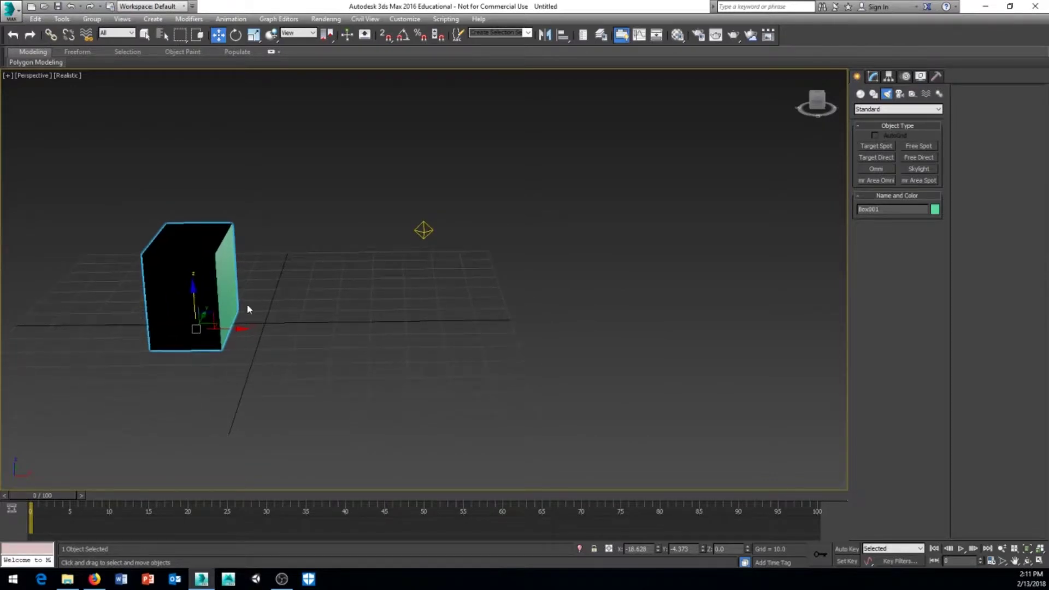
{"action": "mouse_move", "coordinate": [190, 292]}
{"action": "left_mouse_down"}
{"action": "mouse_move", "coordinate": [229, 239]}
{"action": "mouse_move", "coordinate": [305, 234]}
{"action": "mouse_move", "coordinate": [224, 237]}
{"action": "mouse_move", "coordinate": [187, 289]}
{"action": "left_mouse_up"}
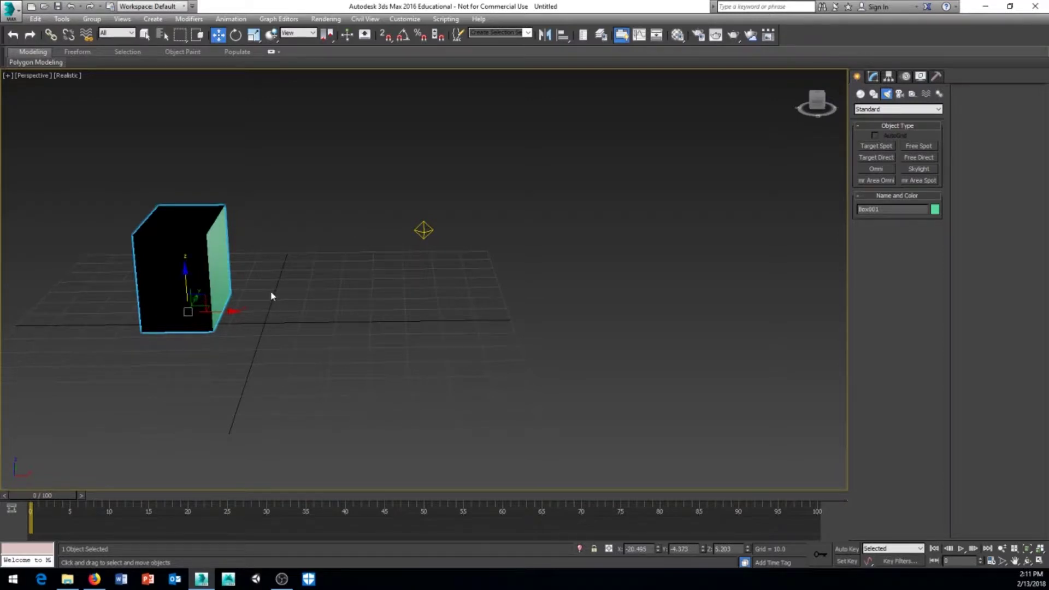
{"action": "middle_click_drag", "start_coordinate": [306, 305], "coordinate": [230, 292], "text": "alt"}
{"action": "left_click_drag", "start_coordinate": [223, 290], "coordinate": [249, 284]}
{"action": "left_click_drag", "start_coordinate": [230, 320], "coordinate": [243, 331]}
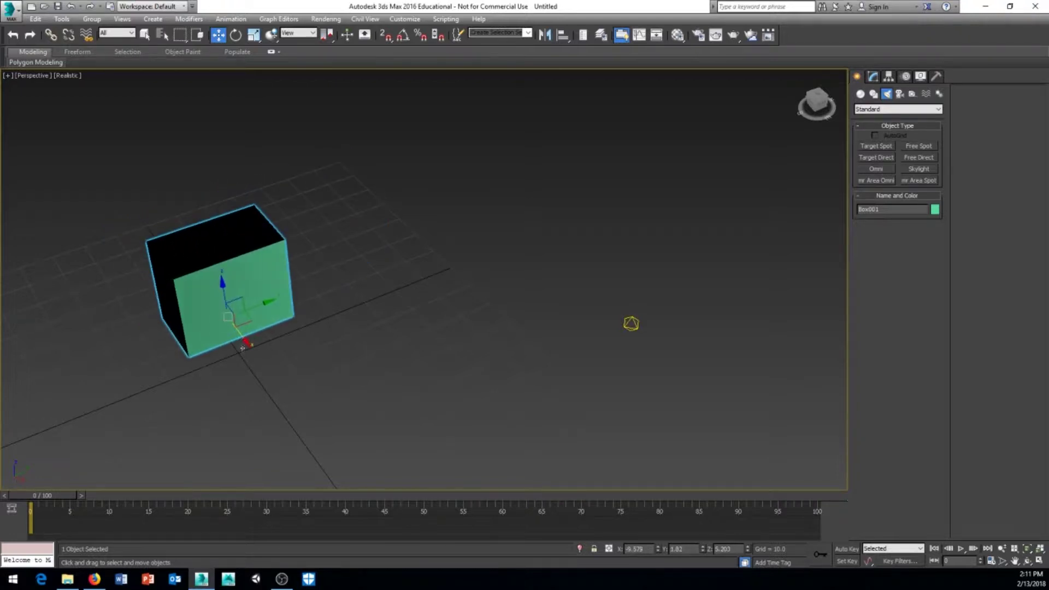
{"action": "middle_click_drag", "start_coordinate": [244, 330], "coordinate": [217, 284], "text": "alt"}
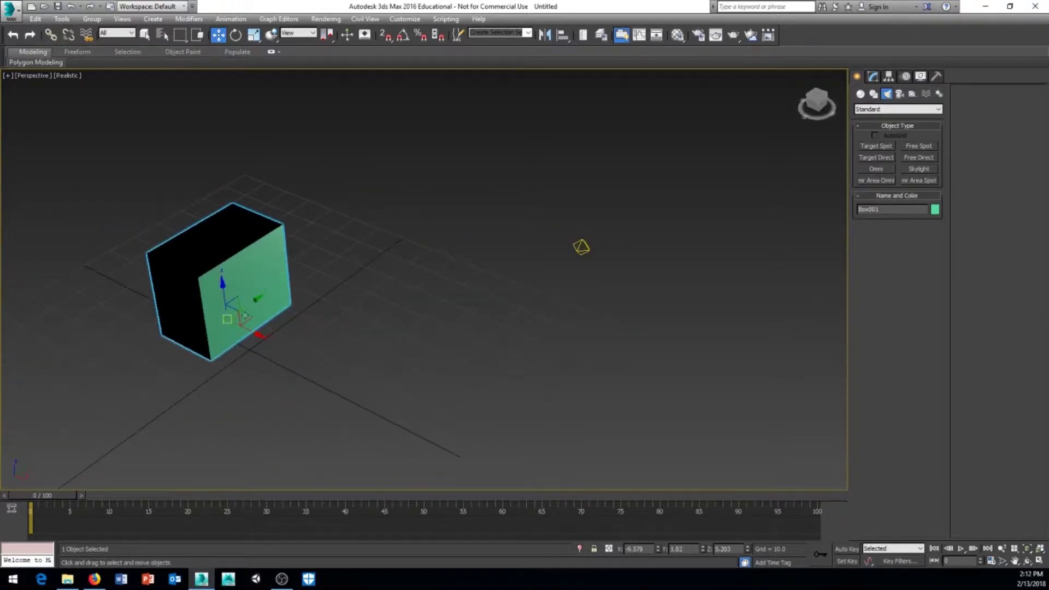
{"action": "mouse_move", "coordinate": [254, 328]}
{"action": "middle_mouse_down", "text": "alt"}
{"action": "mouse_move", "coordinate": [262, 344]}
{"action": "mouse_move", "coordinate": [272, 335]}
{"action": "middle_mouse_up", "text": "alt"}
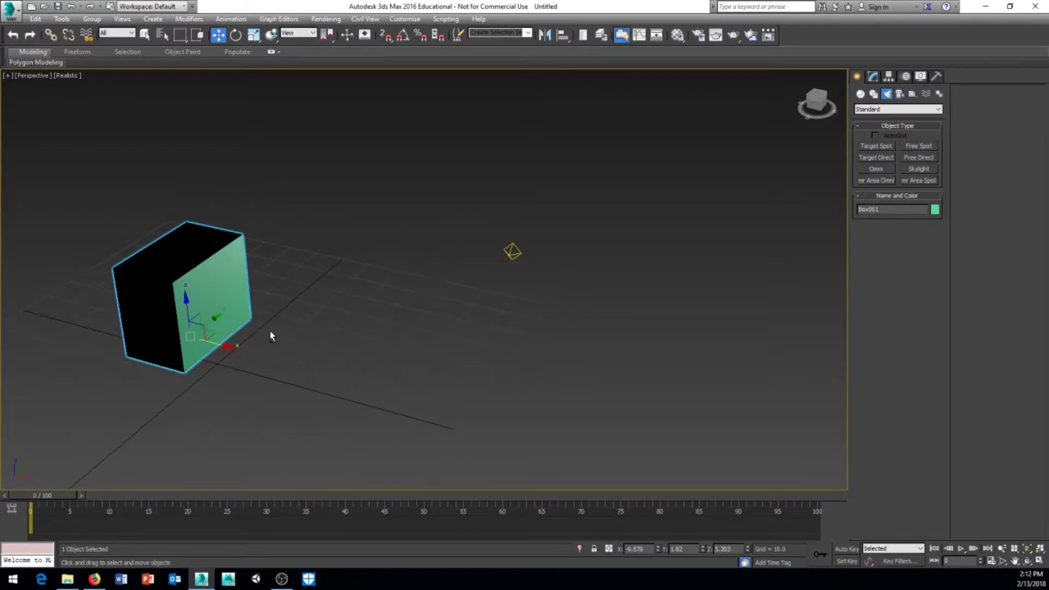
Step: Try rotating the box with Select and Rotate, and undo the rotation
{"action": "left_click", "coordinate": [235, 35]}
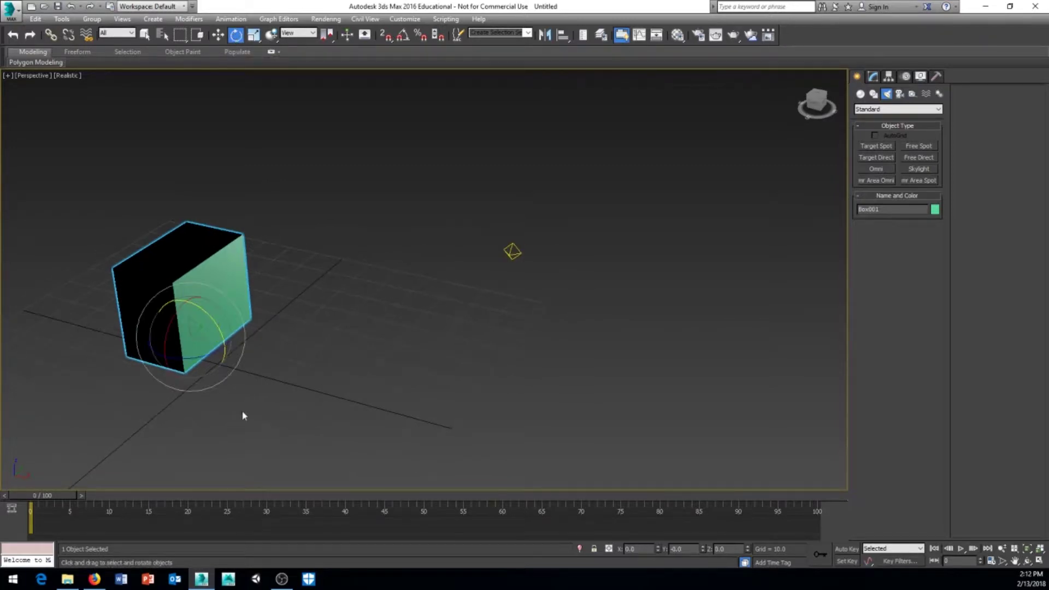
{"action": "left_click_drag", "start_coordinate": [189, 337], "coordinate": [213, 330]}
{"action": "key", "text": "ctrl+z"}
{"action": "key", "text": "ctrl+z"}
Step: Scale the box unevenly with the Scale tool and its Non-uniform variant to about 362% in X, 199% in Y and 137% in Z
{"action": "left_click", "coordinate": [255, 39]}
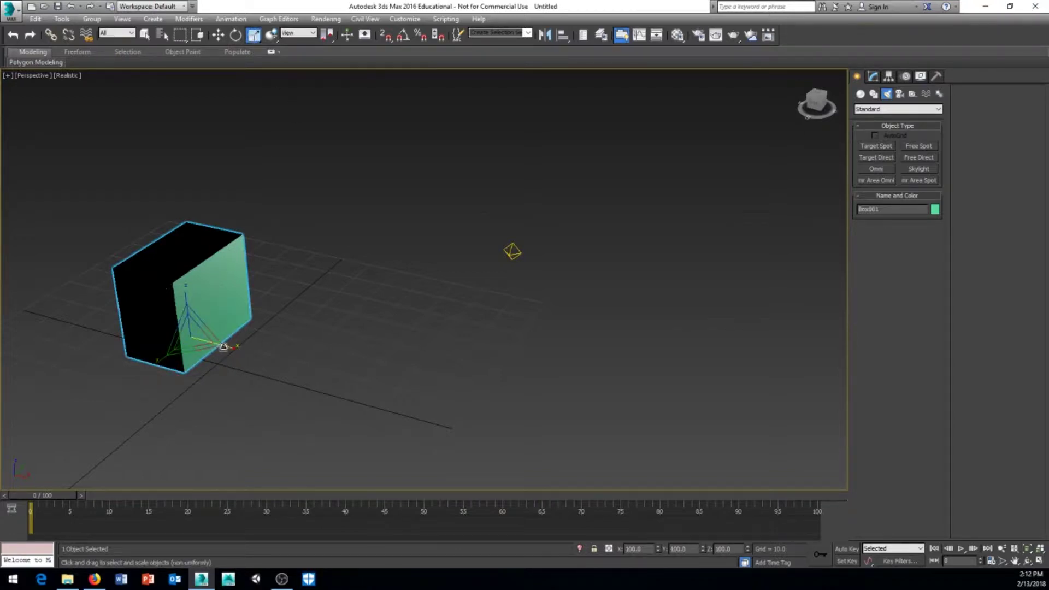
{"action": "left_click_drag", "start_coordinate": [220, 346], "coordinate": [191, 331]}
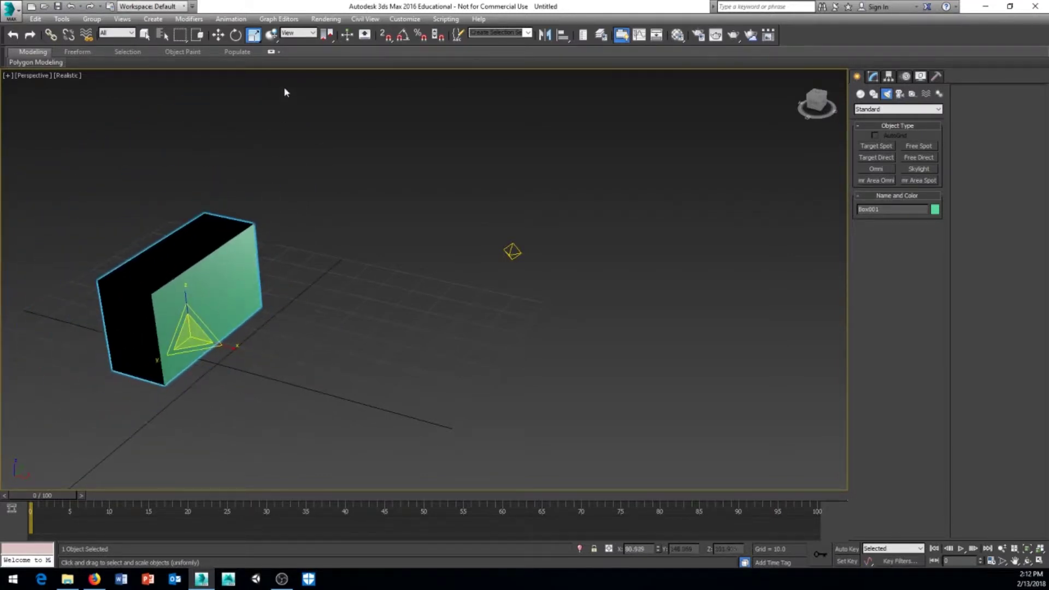
{"action": "left_click", "coordinate": [257, 39]}
{"action": "left_click_drag", "start_coordinate": [258, 42], "coordinate": [258, 74]}
{"action": "mouse_move", "coordinate": [187, 335]}
{"action": "left_mouse_down"}
{"action": "mouse_move", "coordinate": [200, 320]}
{"action": "mouse_move", "coordinate": [242, 356]}
{"action": "mouse_move", "coordinate": [234, 347]}
{"action": "mouse_move", "coordinate": [286, 365]}
{"action": "mouse_move", "coordinate": [187, 332]}
{"action": "left_mouse_up"}
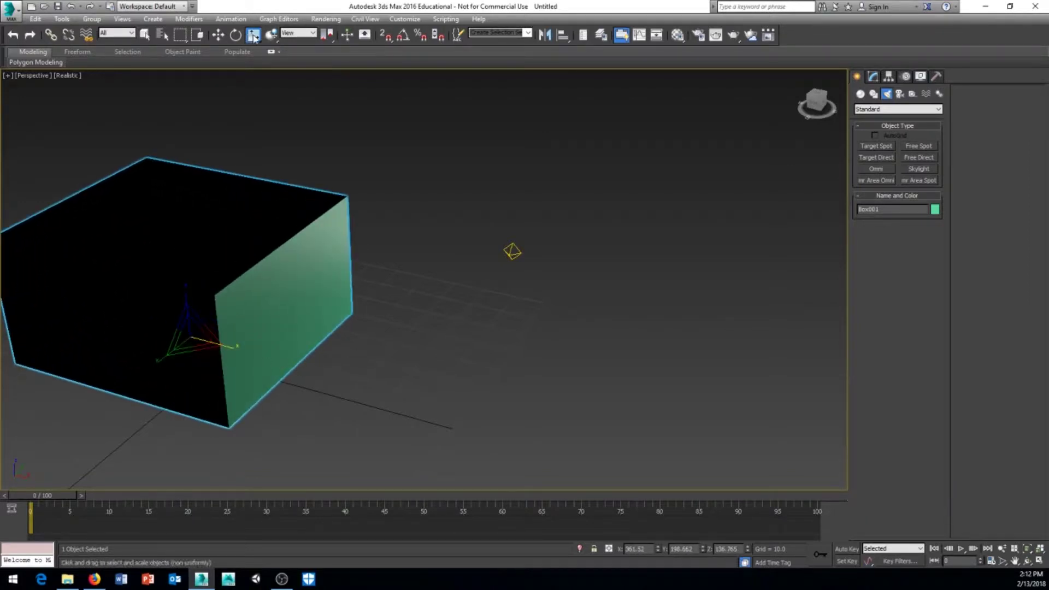
Step: Squash the box to about 332% in X and 183% in Y, and switch back to Uniform Scale
{"action": "left_click_drag", "start_coordinate": [253, 34], "coordinate": [259, 93]}
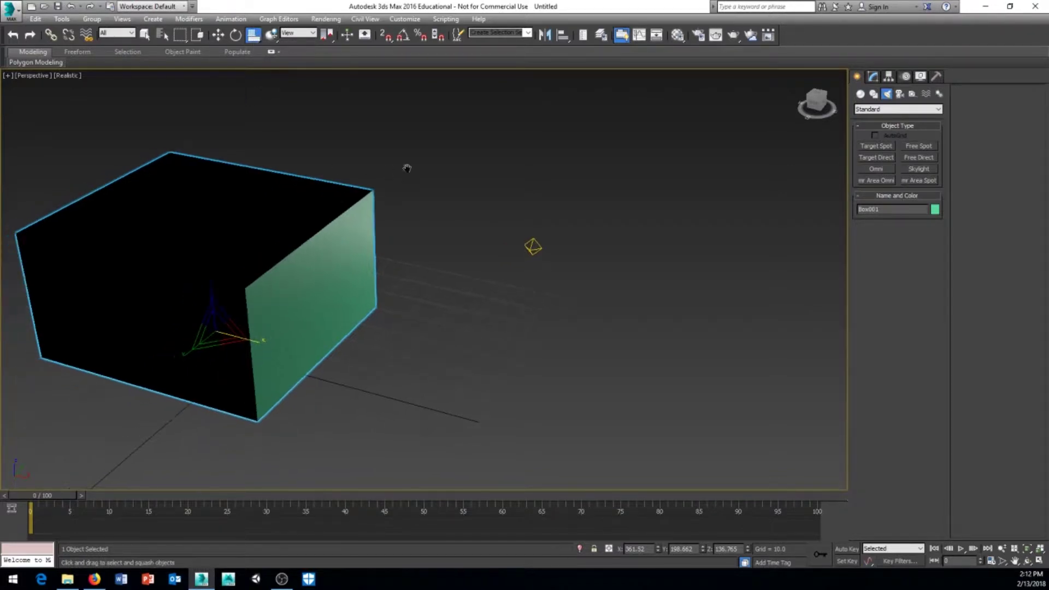
{"action": "left_click_drag", "start_coordinate": [213, 291], "coordinate": [257, 295]}
{"action": "left_click", "coordinate": [254, 38]}
{"action": "left_click_drag", "start_coordinate": [254, 41], "coordinate": [256, 53]}
Step: Remove the Omni light from the scene, leaving only the enlarged box
{"action": "scroll", "coordinate": [286, 196], "scroll_direction": "down", "scroll_amount": 6}
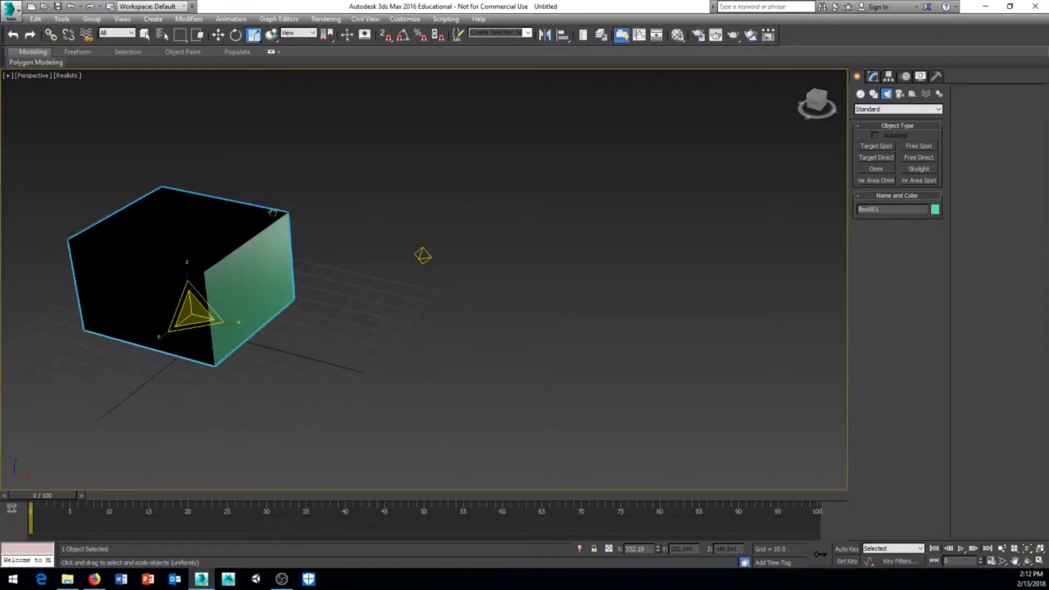
{"action": "scroll", "coordinate": [302, 203], "scroll_direction": "up", "scroll_amount": 3}
{"action": "key", "text": "ctrl+z"}
{"action": "key", "text": "ctrl+z"}
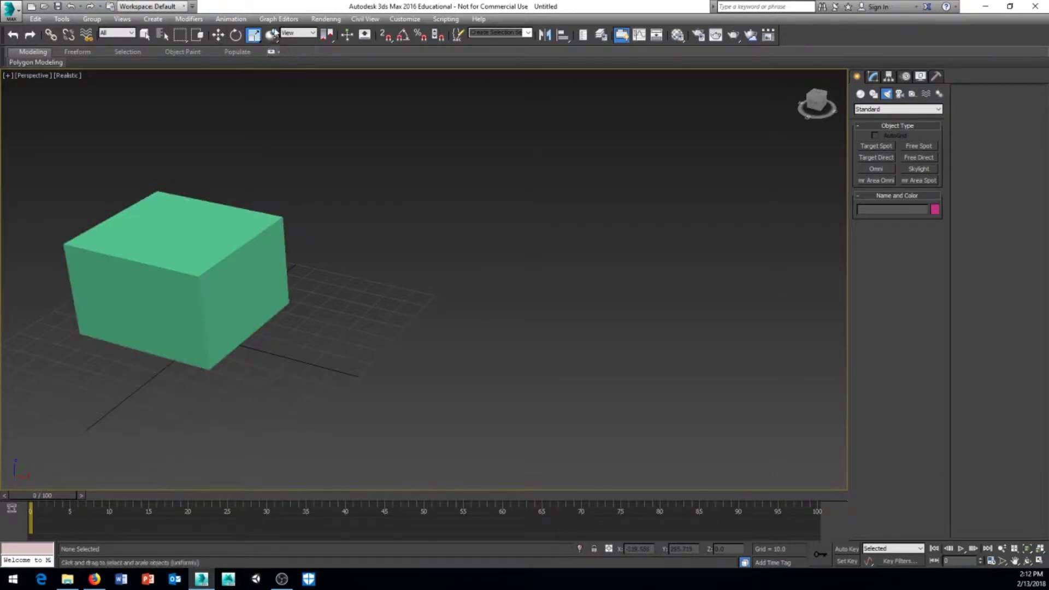
Step: Try out Select and Place, and create a sphere with a radius of about 24 on the grid beside the box
{"action": "mouse_move", "coordinate": [270, 36]}
{"action": "left_mouse_down"}
{"action": "mouse_move", "coordinate": [275, 53]}
{"action": "mouse_move", "coordinate": [273, 41]}
{"action": "left_mouse_up"}
{"action": "left_click", "coordinate": [274, 41]}
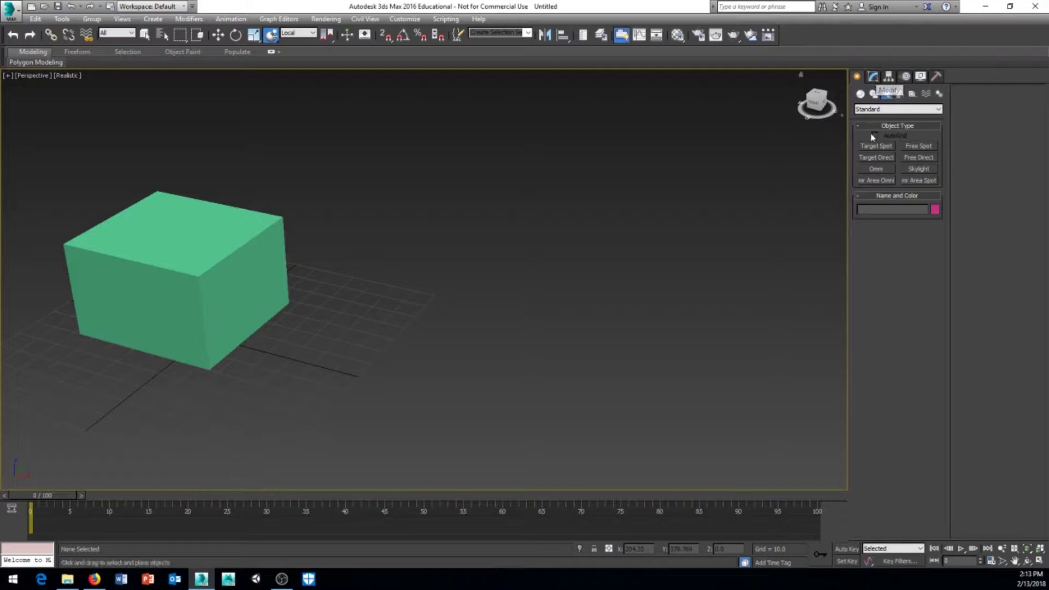
{"action": "left_click", "coordinate": [861, 94]}
{"action": "left_click", "coordinate": [875, 146]}
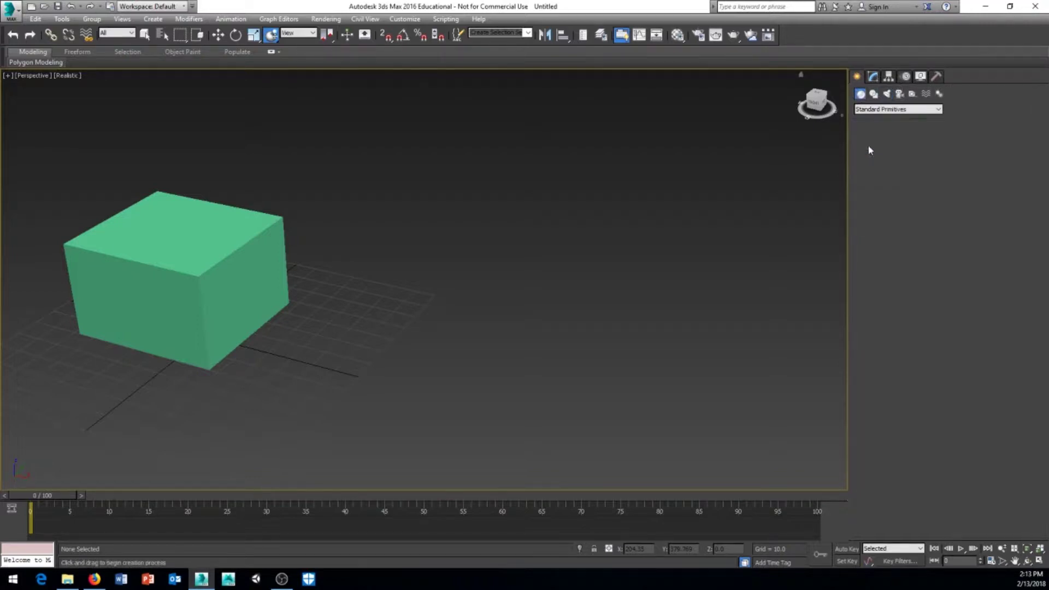
{"action": "left_click", "coordinate": [875, 169]}
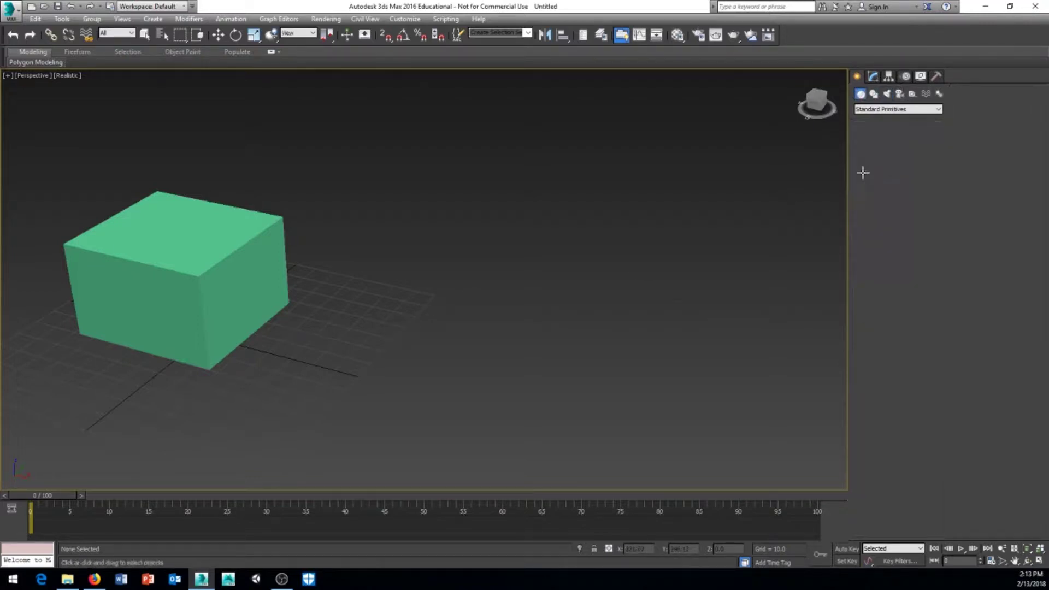
{"action": "left_click", "coordinate": [876, 158]}
{"action": "left_click_drag", "start_coordinate": [359, 341], "coordinate": [426, 299]}
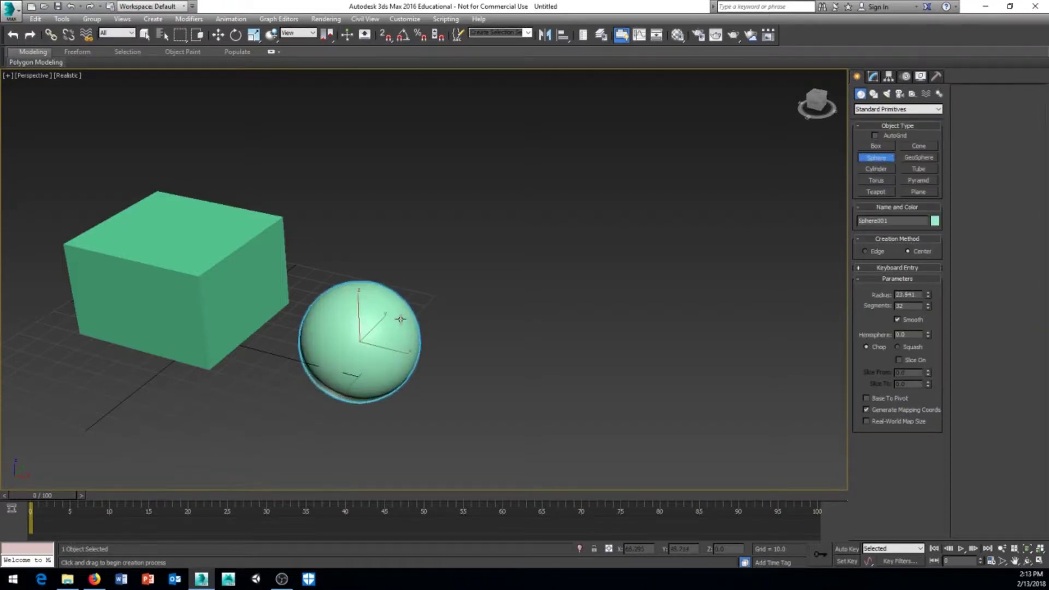
{"action": "middle_click_drag", "start_coordinate": [429, 297], "coordinate": [442, 279]}
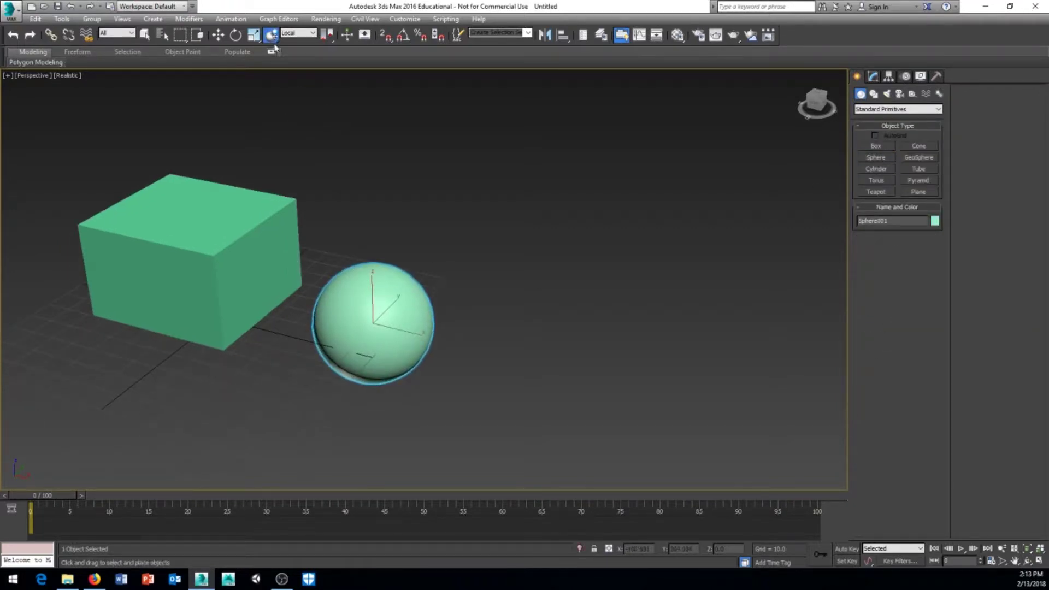
Step: Use Select and Place to set the box against the sphere's surface, and place the sphere against a face of the box
{"action": "middle_click_drag", "start_coordinate": [377, 269], "coordinate": [364, 224]}
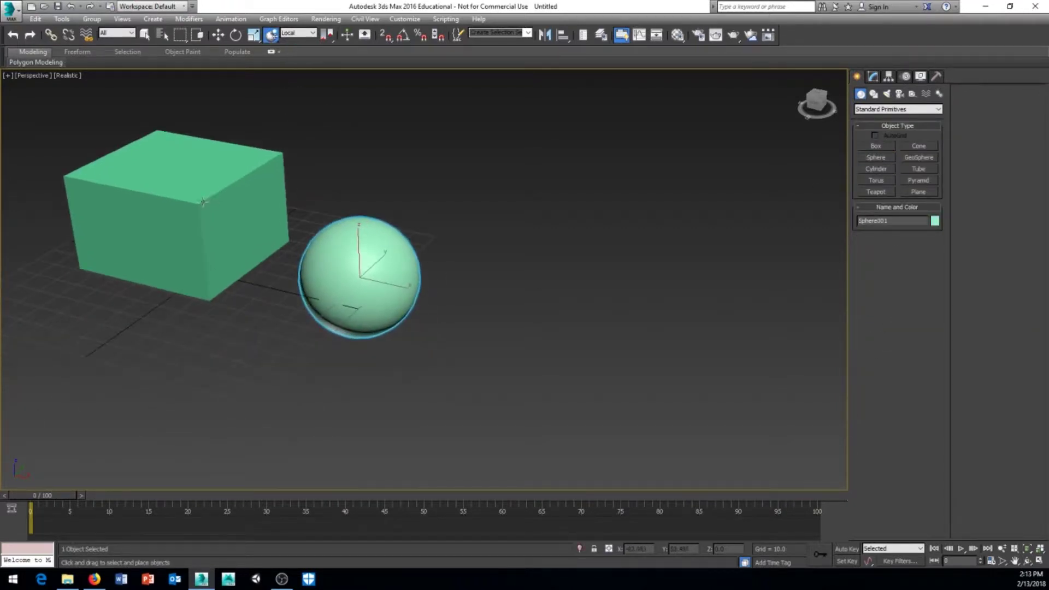
{"action": "left_click_drag", "start_coordinate": [218, 235], "coordinate": [359, 264]}
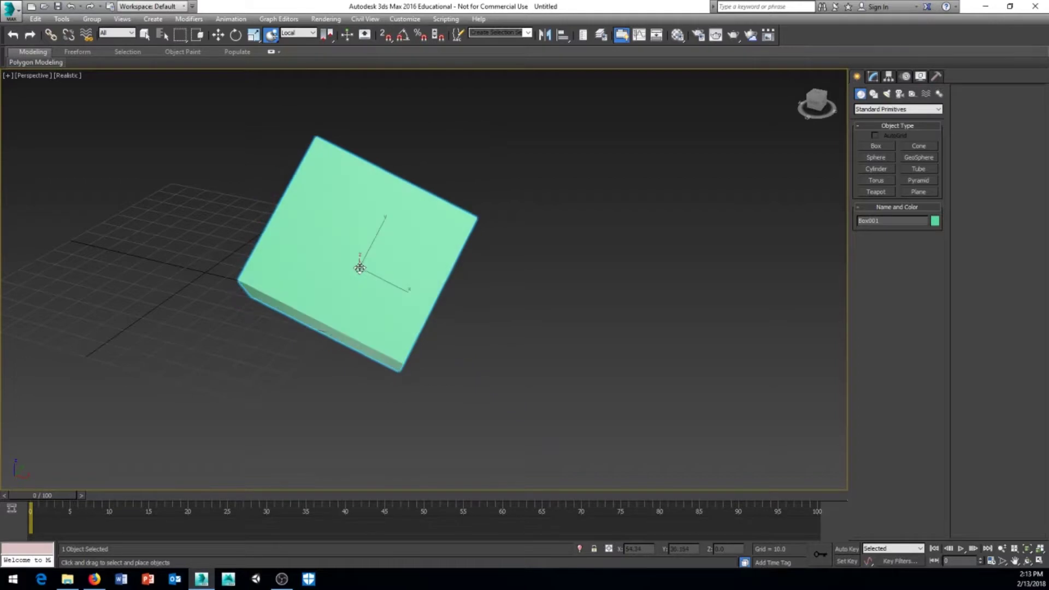
{"action": "middle_click_drag", "start_coordinate": [358, 264], "coordinate": [466, 303], "text": "alt"}
{"action": "left_click_drag", "start_coordinate": [344, 257], "coordinate": [229, 305]}
{"action": "middle_click_drag", "start_coordinate": [229, 305], "coordinate": [268, 328], "text": "alt"}
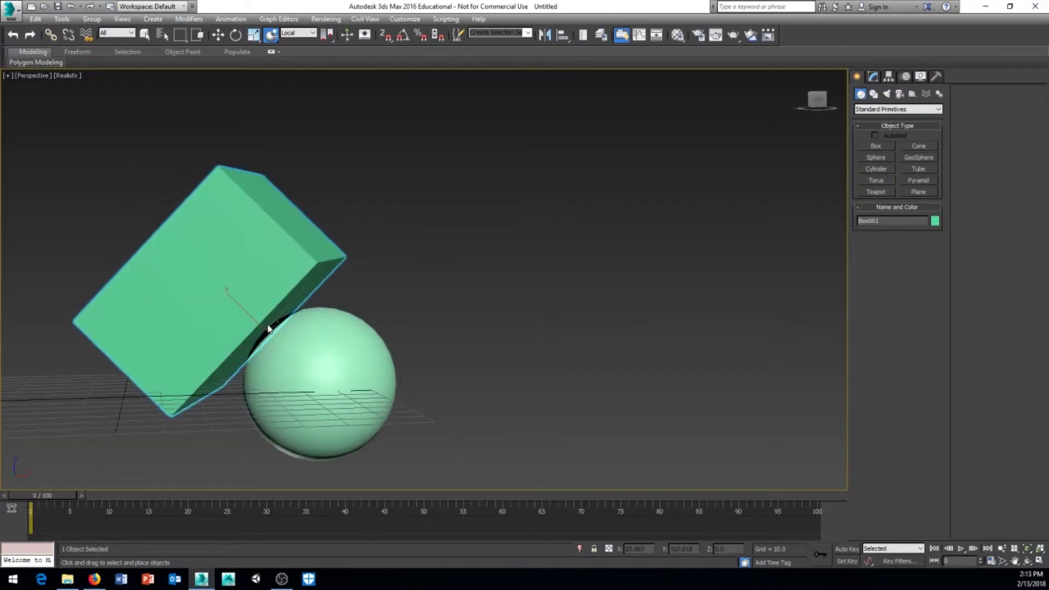
{"action": "left_click_drag", "start_coordinate": [323, 358], "coordinate": [204, 275]}
{"action": "middle_click_drag", "start_coordinate": [204, 275], "coordinate": [349, 328], "text": "alt"}
Step: Select both the box and the sphere and delete them from the scene
{"action": "scroll", "coordinate": [276, 295], "scroll_direction": "down", "scroll_amount": 4}
{"action": "left_click_drag", "start_coordinate": [212, 339], "coordinate": [213, 339]}
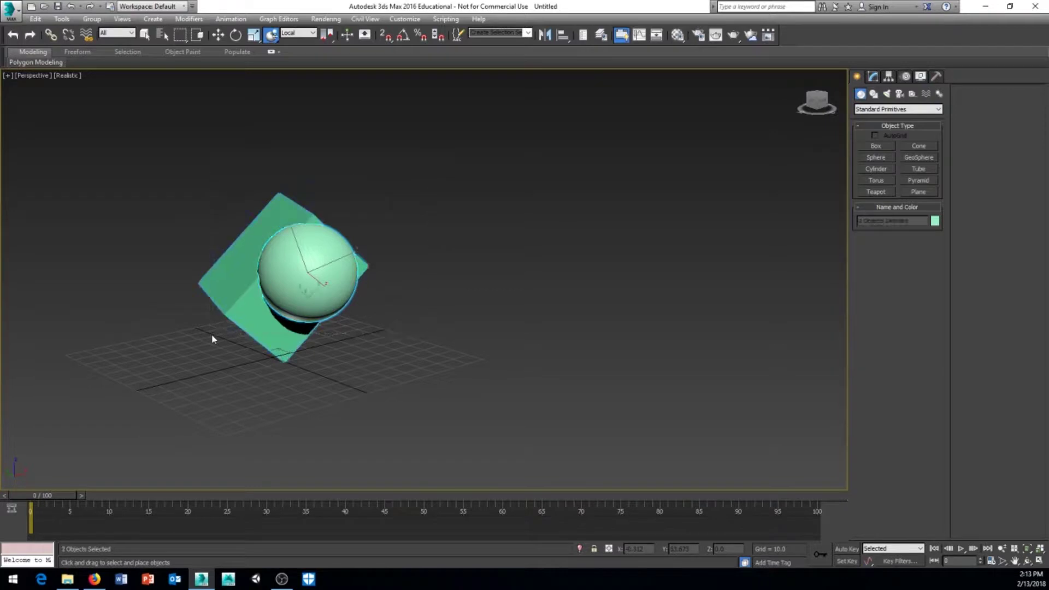
{"action": "key", "text": "Delete"}
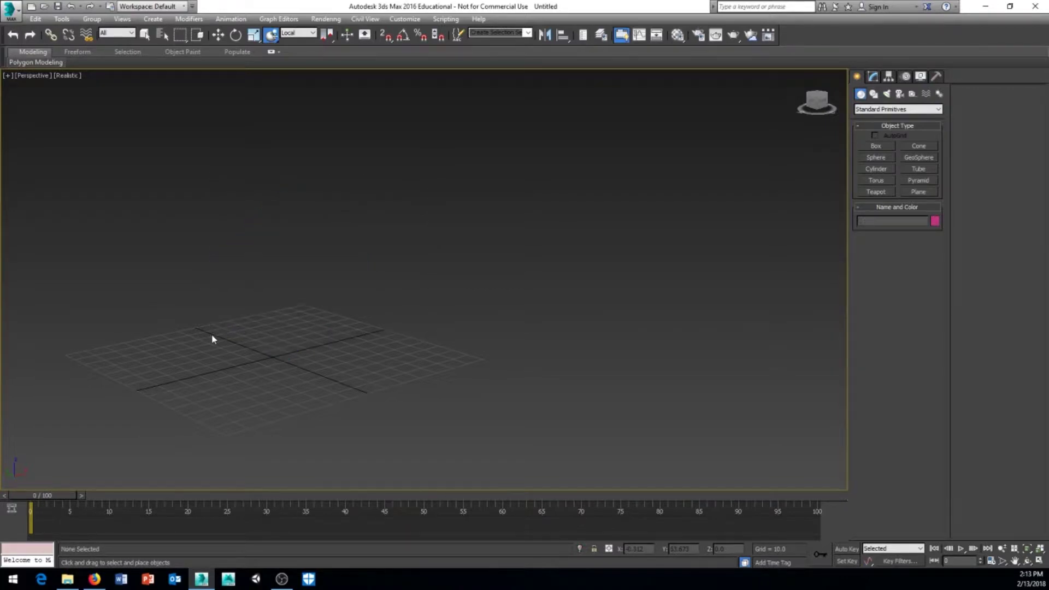
Step: Create a box about 45 long, 52 wide and 31 high near the centre of the grid
{"action": "left_click", "coordinate": [877, 146]}
{"action": "left_click_drag", "start_coordinate": [270, 378], "coordinate": [309, 334]}
{"action": "left_click", "coordinate": [298, 260]}
{"action": "middle_click_drag", "start_coordinate": [297, 260], "coordinate": [426, 306], "text": "alt"}
{"action": "scroll", "coordinate": [437, 295], "scroll_direction": "up", "scroll_amount": 3}
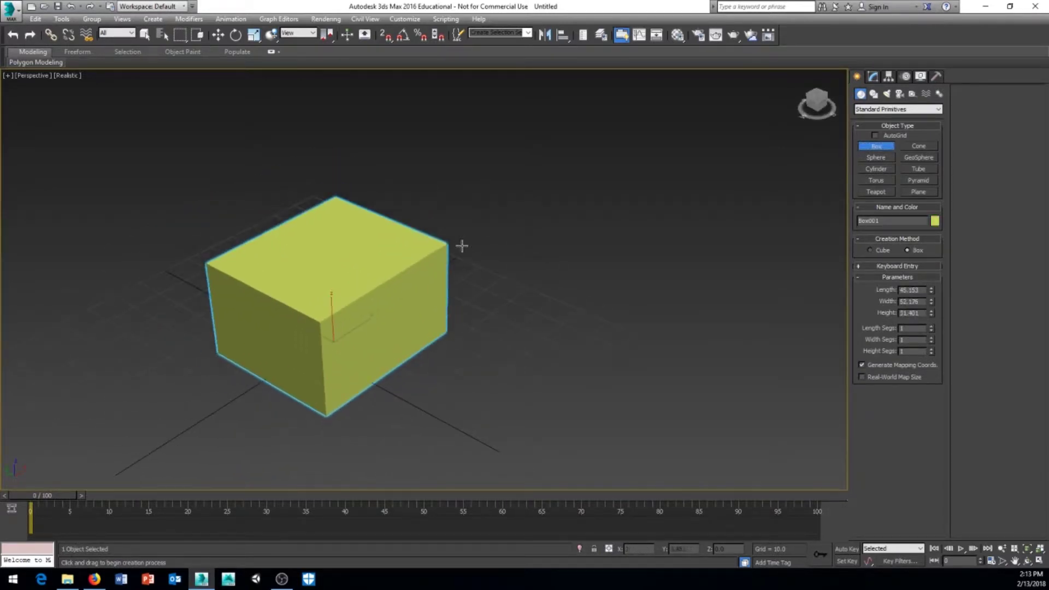
{"action": "middle_click_drag", "start_coordinate": [462, 247], "coordinate": [451, 265]}
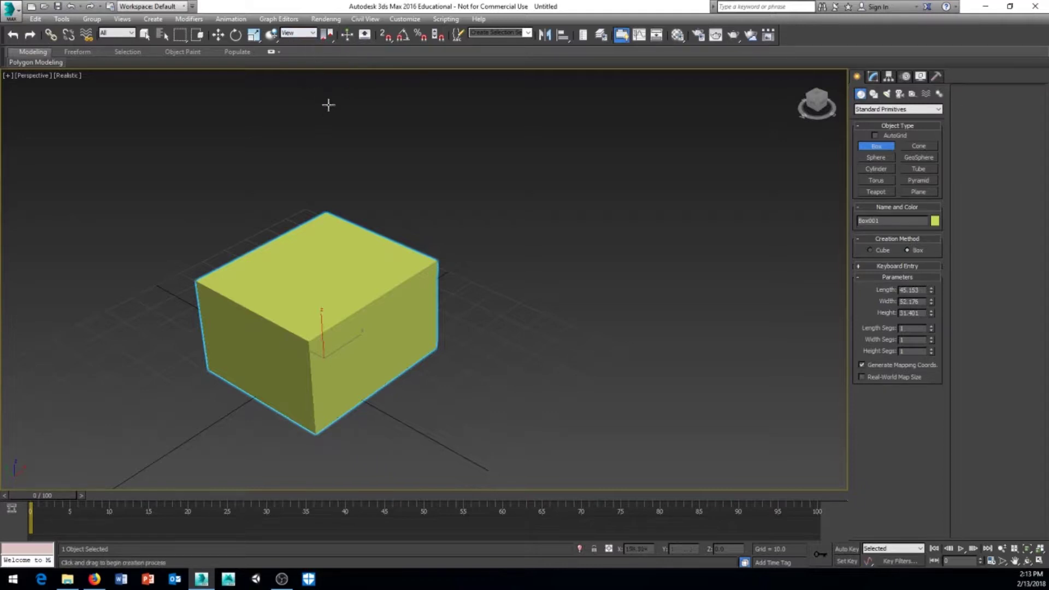
{"action": "middle_click_drag", "start_coordinate": [321, 234], "coordinate": [398, 257], "text": "alt"}
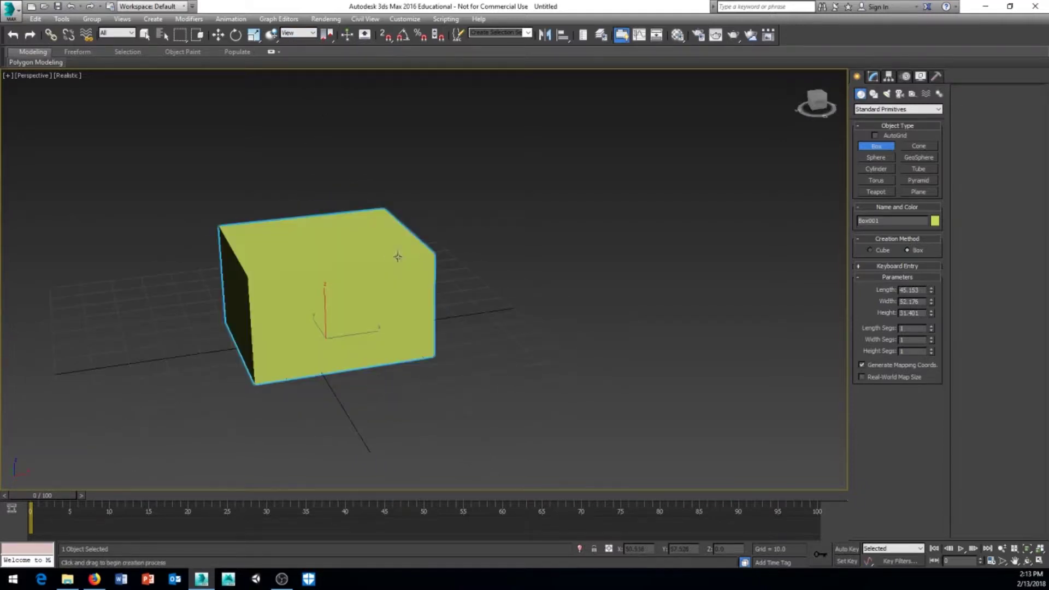
{"action": "right_click", "coordinate": [514, 211]}
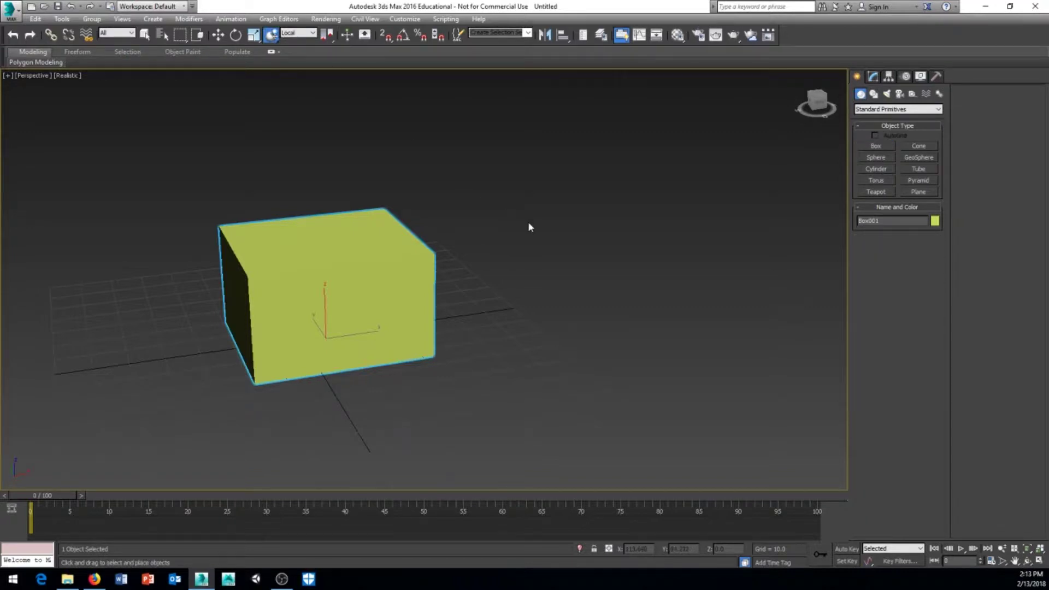
Step: Activate the Move tool on the new box and set the reference coordinate system to Local
{"action": "right_click", "coordinate": [528, 221]}
{"action": "left_click", "coordinate": [543, 235]}
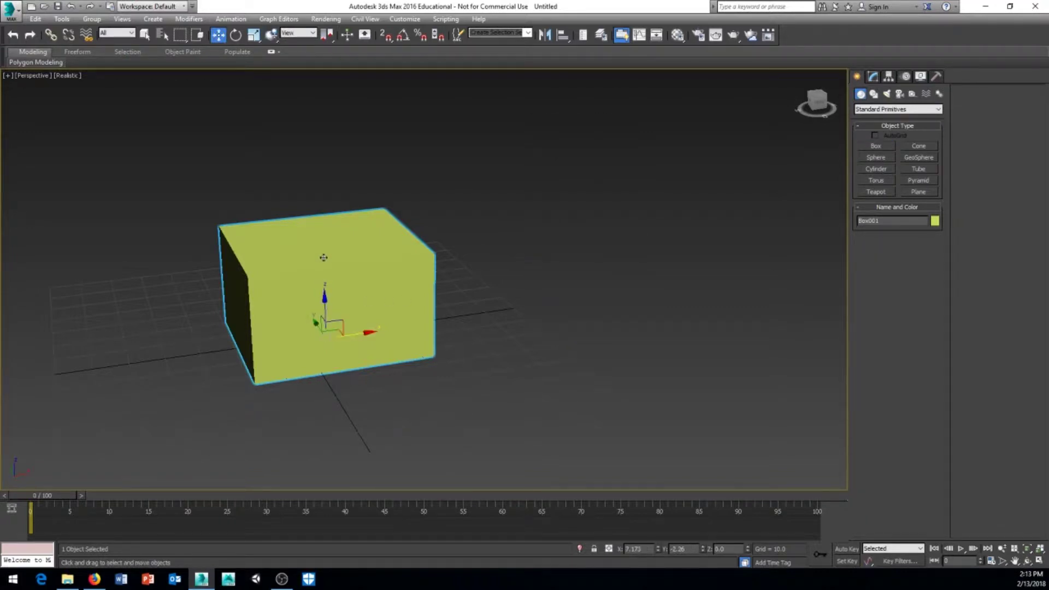
{"action": "middle_click_drag", "start_coordinate": [319, 167], "coordinate": [344, 343], "text": "alt"}
{"action": "middle_click_drag", "start_coordinate": [352, 379], "coordinate": [344, 208], "text": "alt"}
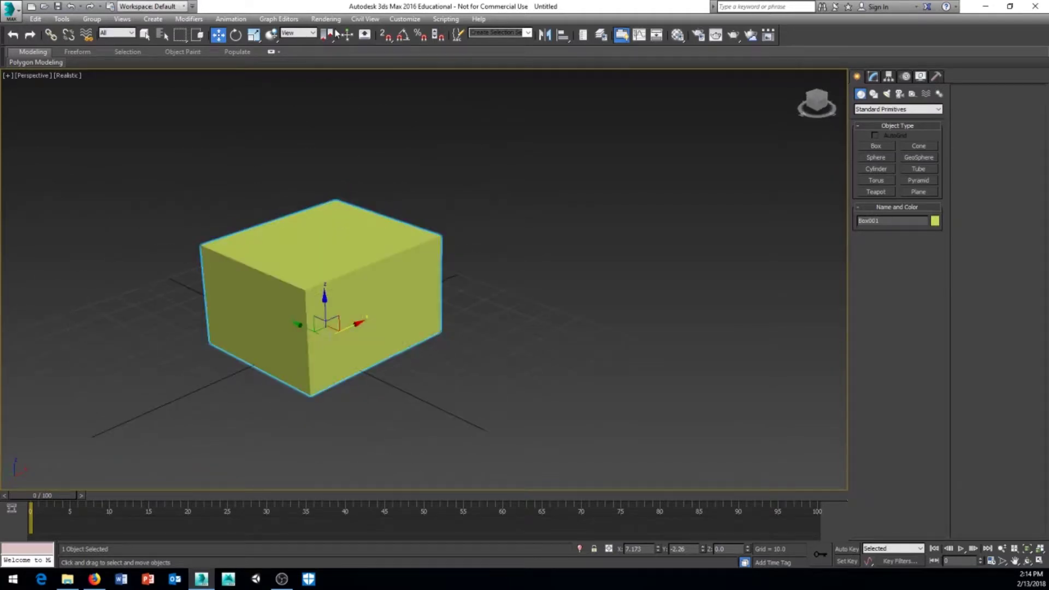
{"action": "left_click", "coordinate": [306, 34]}
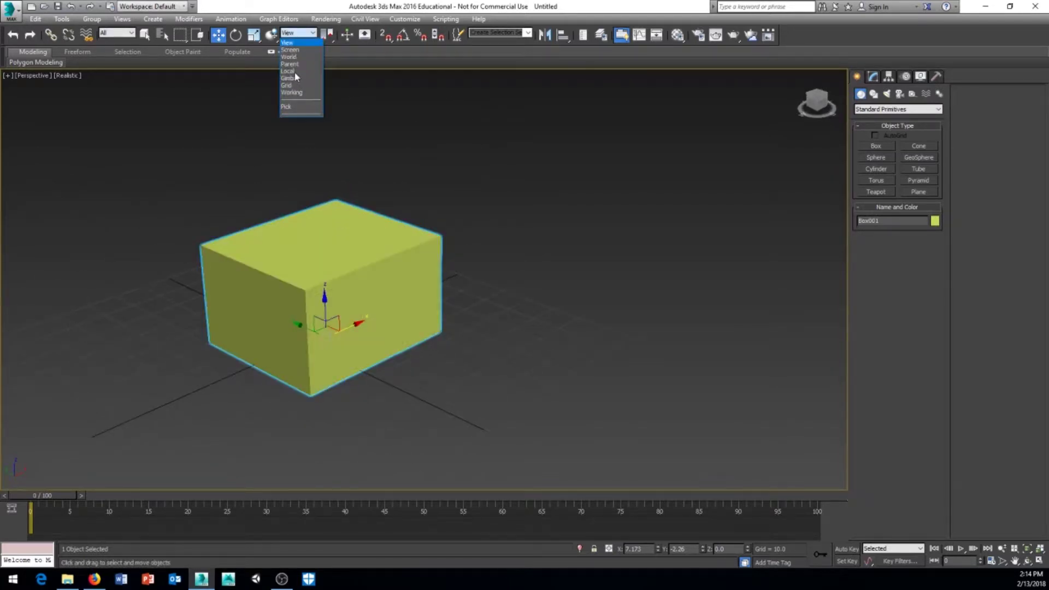
{"action": "left_click", "coordinate": [294, 71]}
{"action": "middle_click_drag", "start_coordinate": [304, 175], "coordinate": [302, 198], "text": "alt"}
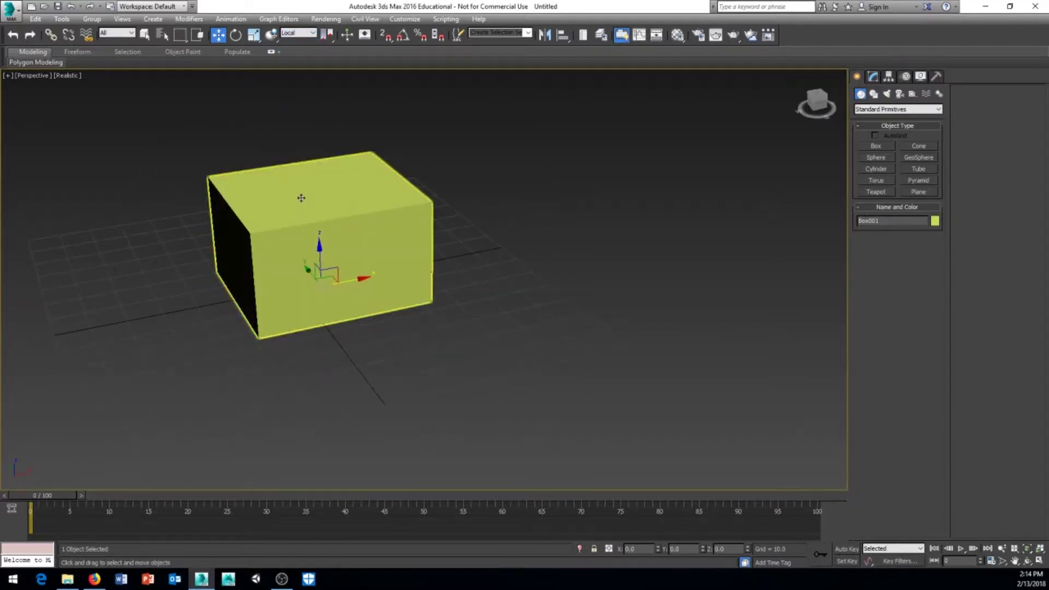
{"action": "left_click", "coordinate": [326, 184]}
Step: Rotate the box about 40 degrees around its X axis, and return to the Move tool to inspect its Local axes
{"action": "right_click", "coordinate": [375, 181]}
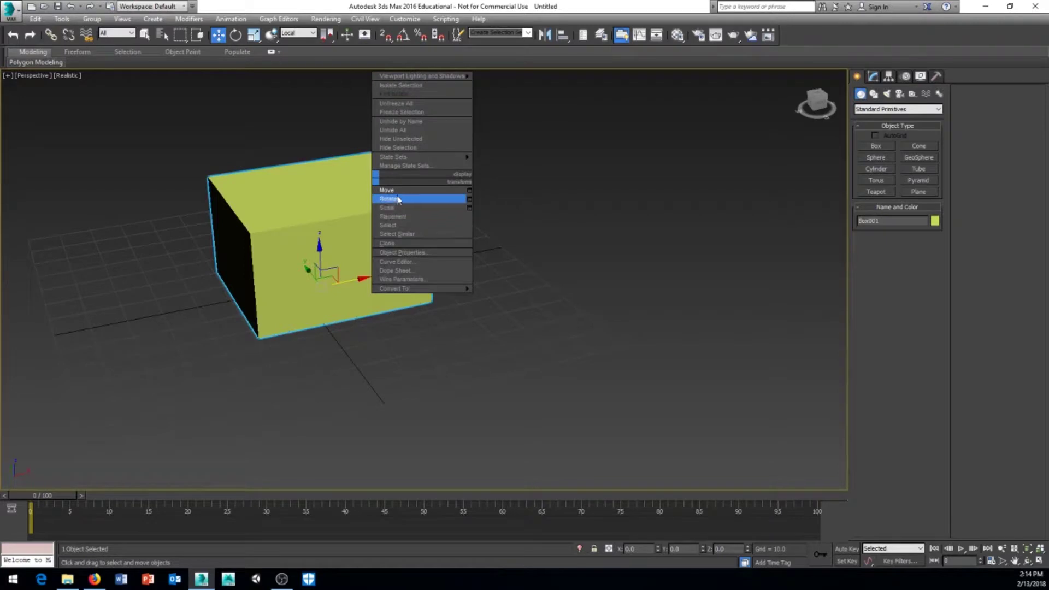
{"action": "left_click", "coordinate": [397, 197]}
{"action": "left_click_drag", "start_coordinate": [329, 268], "coordinate": [346, 309]}
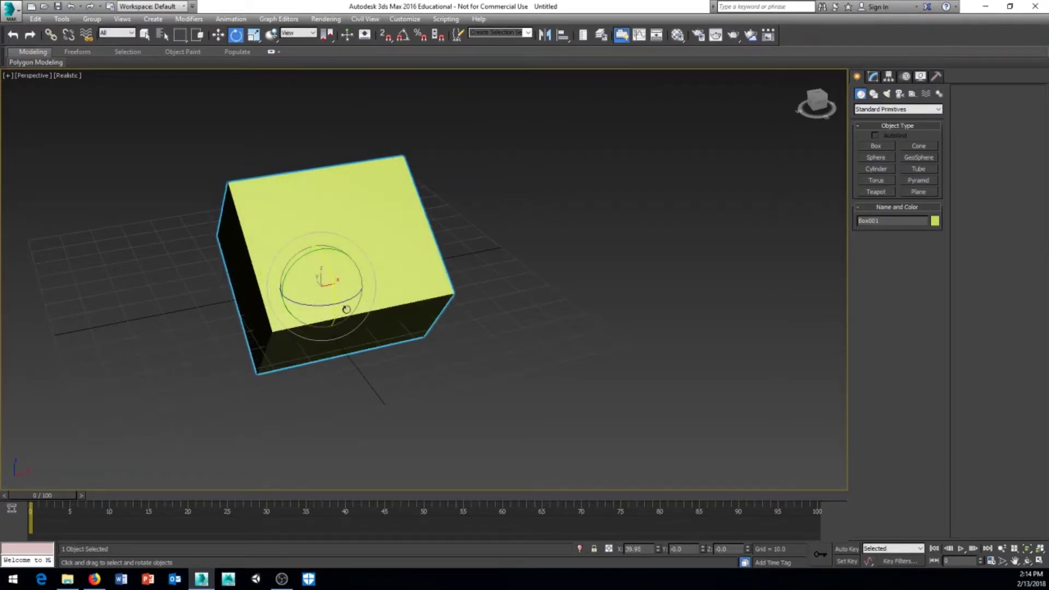
{"action": "left_click", "coordinate": [218, 35]}
{"action": "middle_click_drag", "start_coordinate": [375, 257], "coordinate": [415, 251], "text": "alt"}
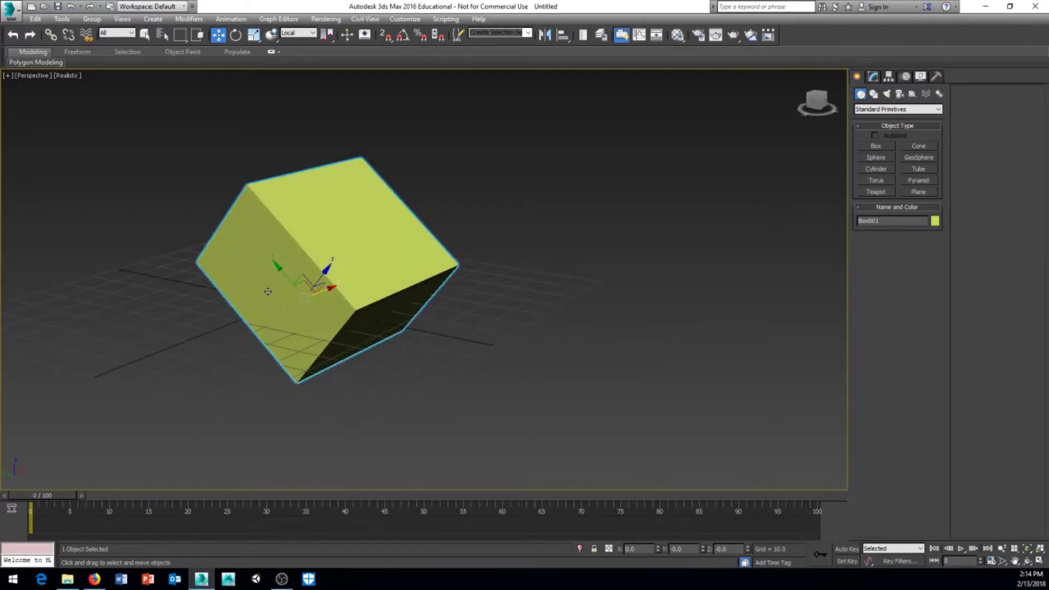
{"action": "middle_click_drag", "start_coordinate": [268, 291], "coordinate": [295, 292], "text": "alt"}
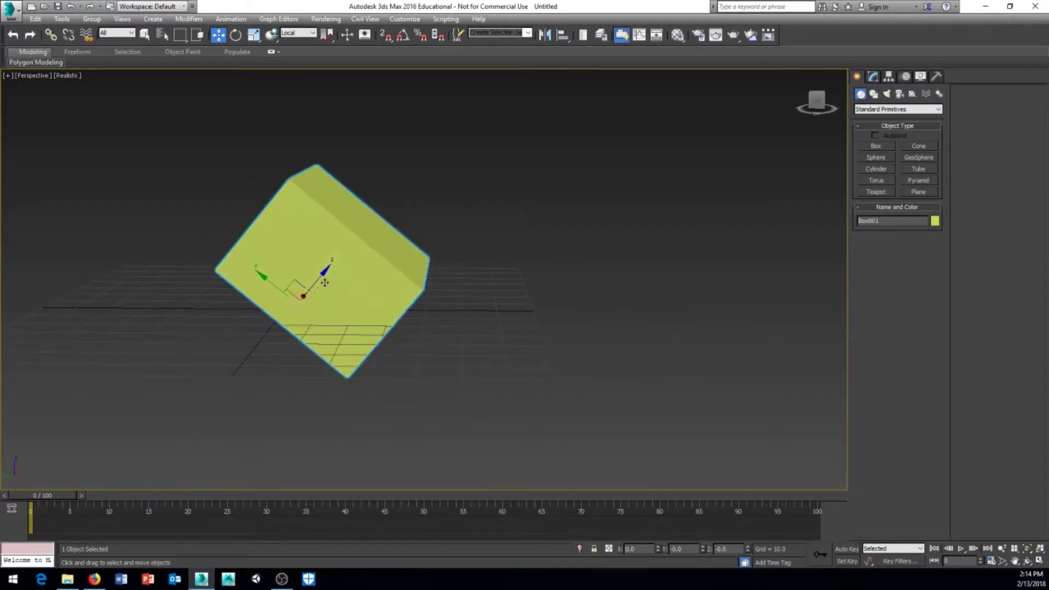
{"action": "middle_click_drag", "start_coordinate": [392, 219], "coordinate": [375, 260], "text": "alt"}
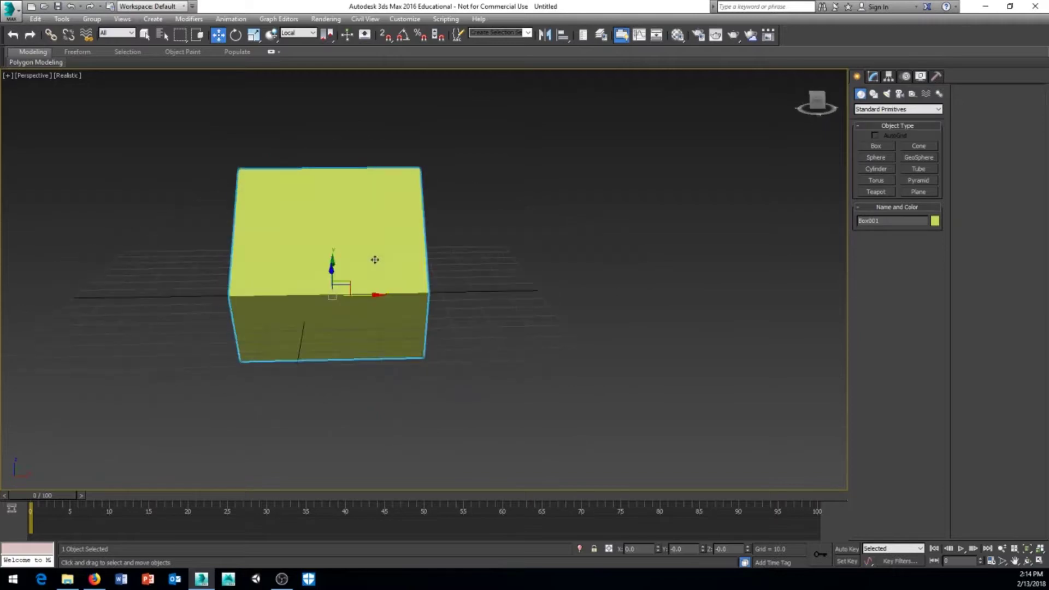
Step: Set the reference coordinate system to Working and examine the tilted box's move gizmo from several angles
{"action": "left_click", "coordinate": [307, 35]}
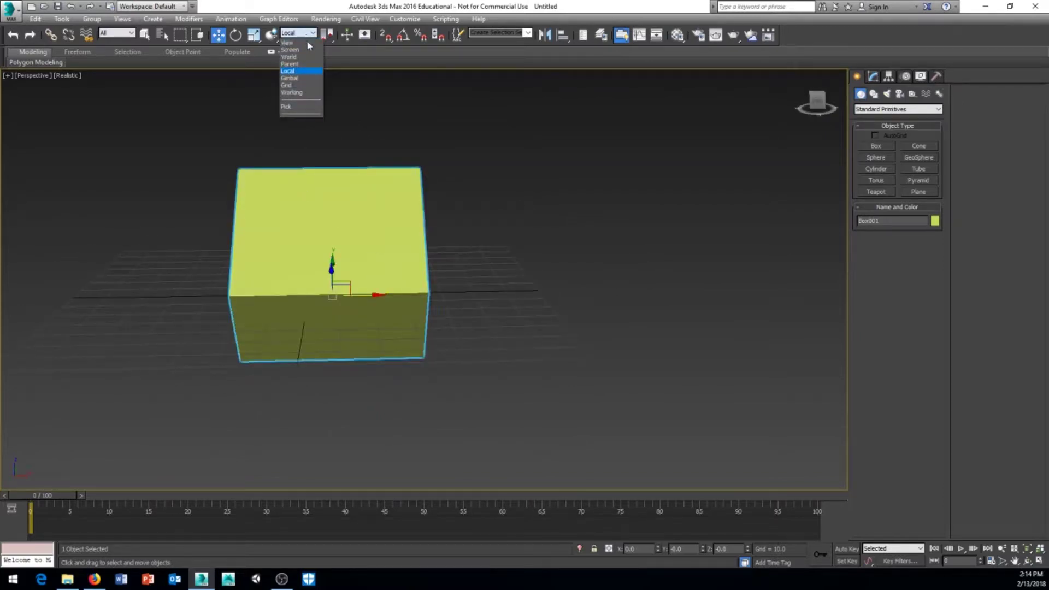
{"action": "left_click", "coordinate": [303, 93]}
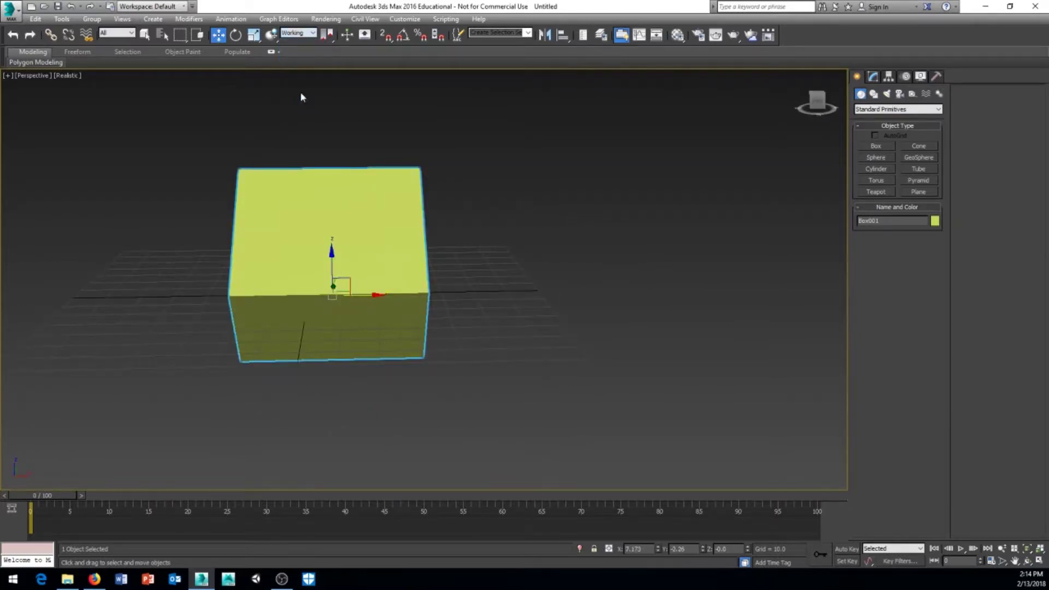
{"action": "left_click_drag", "start_coordinate": [377, 257], "coordinate": [407, 258]}
{"action": "middle_click_drag", "start_coordinate": [266, 242], "coordinate": [202, 227], "text": "alt"}
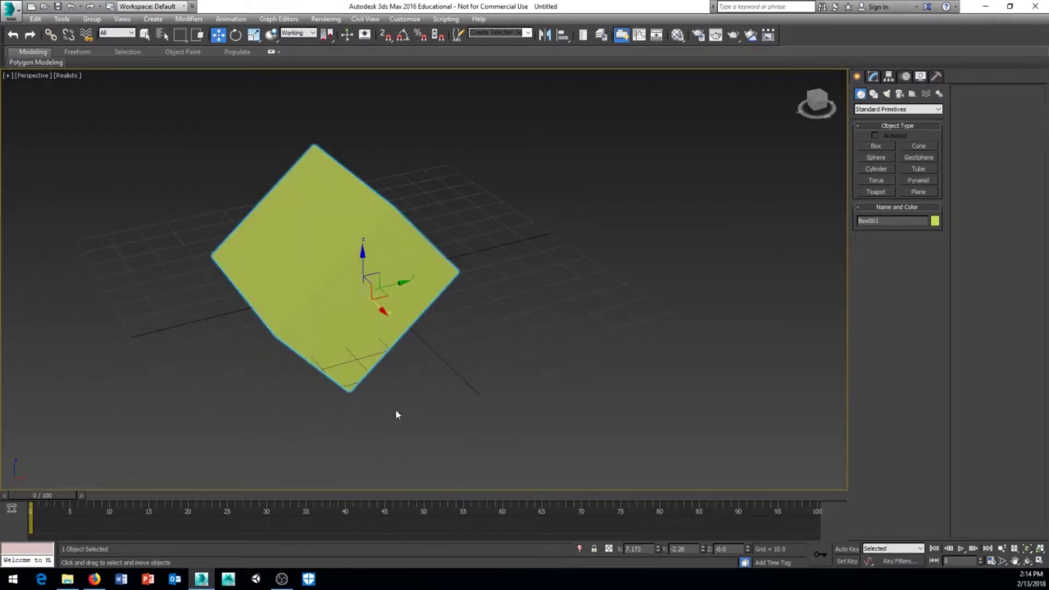
{"action": "middle_click_drag", "start_coordinate": [396, 415], "coordinate": [247, 73], "text": "alt"}
Step: Set the reference coordinate system to Parent and inspect the gizmo's orientation on the tilted box
{"action": "left_click", "coordinate": [312, 33]}
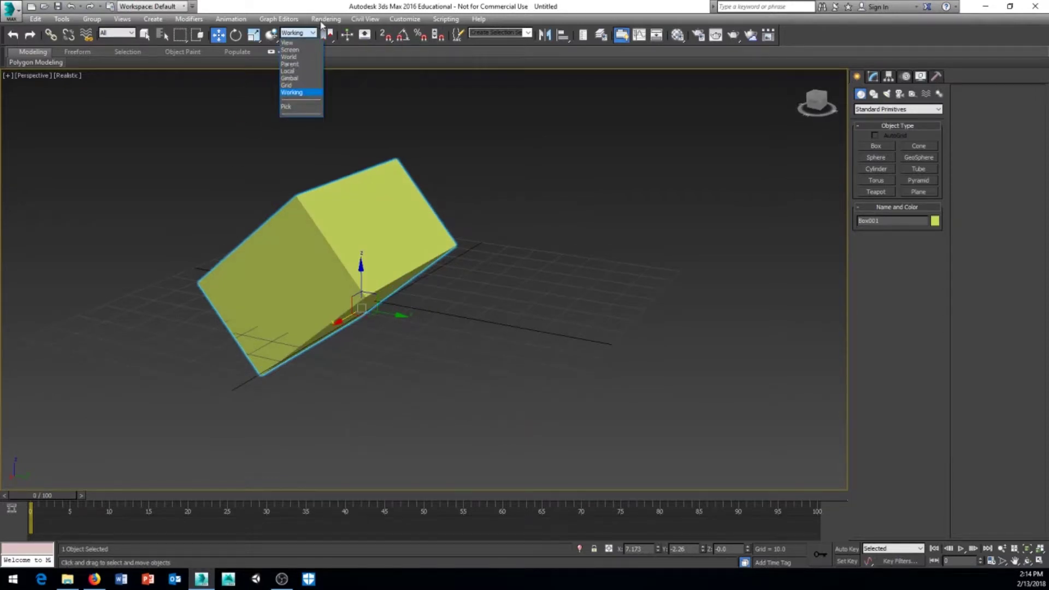
{"action": "left_click", "coordinate": [289, 64]}
{"action": "middle_click_drag", "start_coordinate": [382, 199], "coordinate": [349, 206], "text": "alt"}
{"action": "middle_click_drag", "start_coordinate": [349, 244], "coordinate": [339, 236], "text": "alt"}
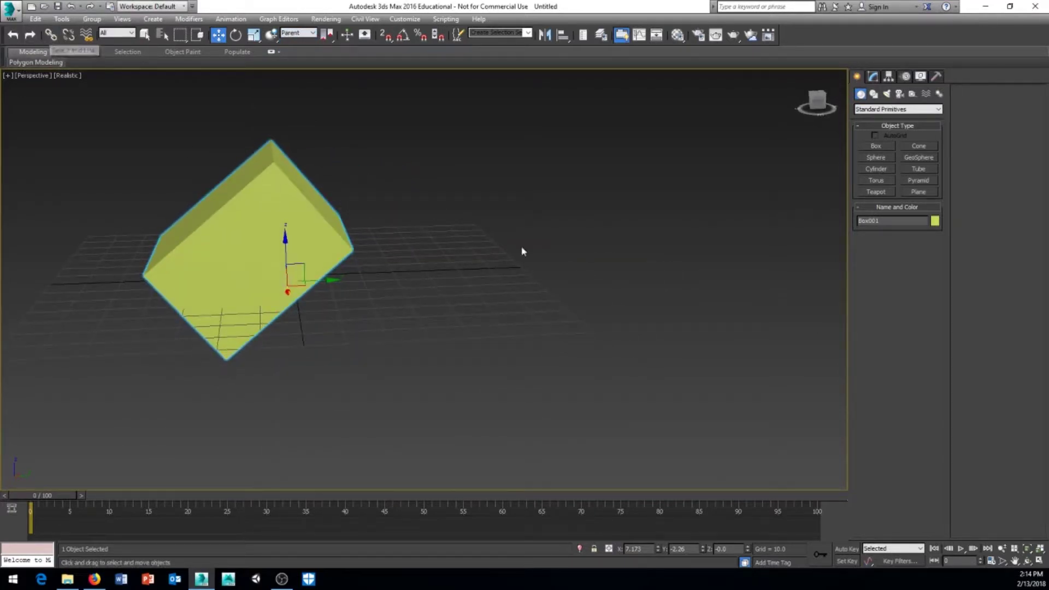
{"action": "middle_click_drag", "start_coordinate": [429, 246], "coordinate": [293, 260]}
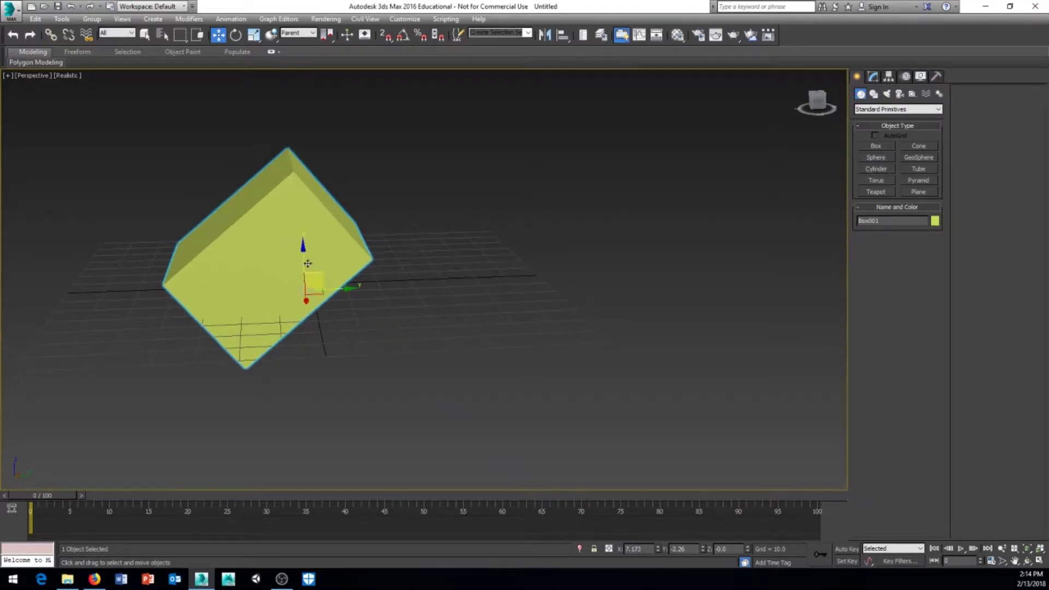
{"action": "middle_click_drag", "start_coordinate": [348, 289], "coordinate": [447, 301], "text": "alt"}
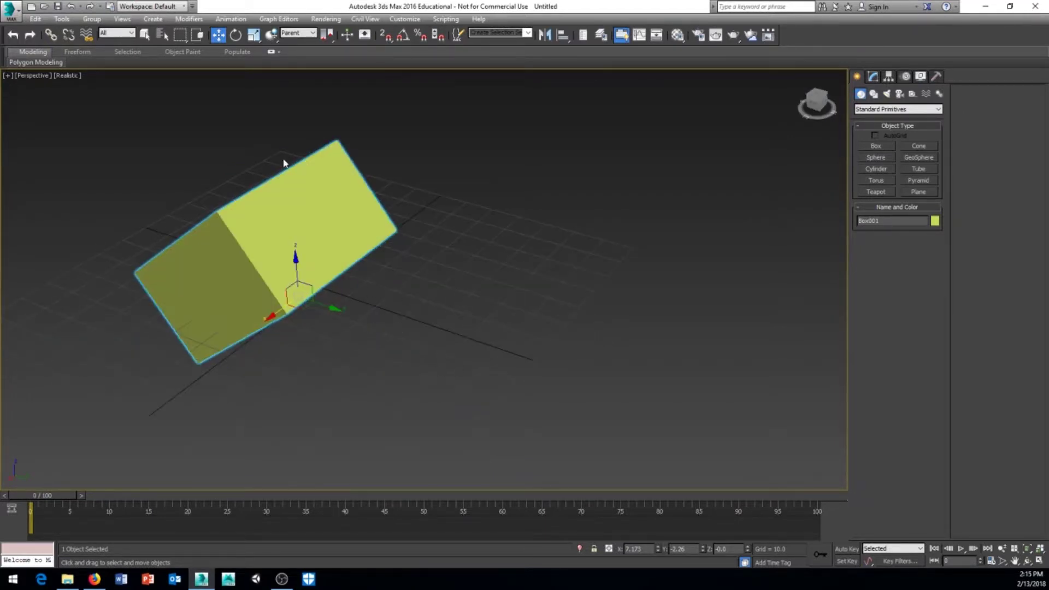
Step: Change the reference coordinate system to View and compare the gizmo's axes with the tilted box
{"action": "left_click", "coordinate": [301, 34]}
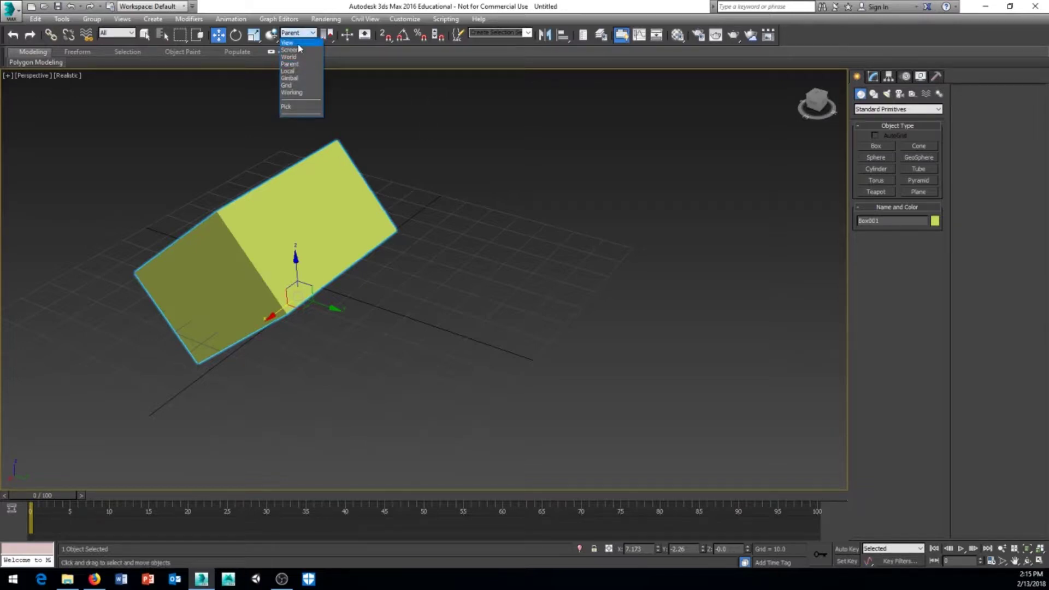
{"action": "left_click", "coordinate": [288, 42]}
{"action": "middle_click_drag", "start_coordinate": [326, 201], "coordinate": [300, 214], "text": "alt"}
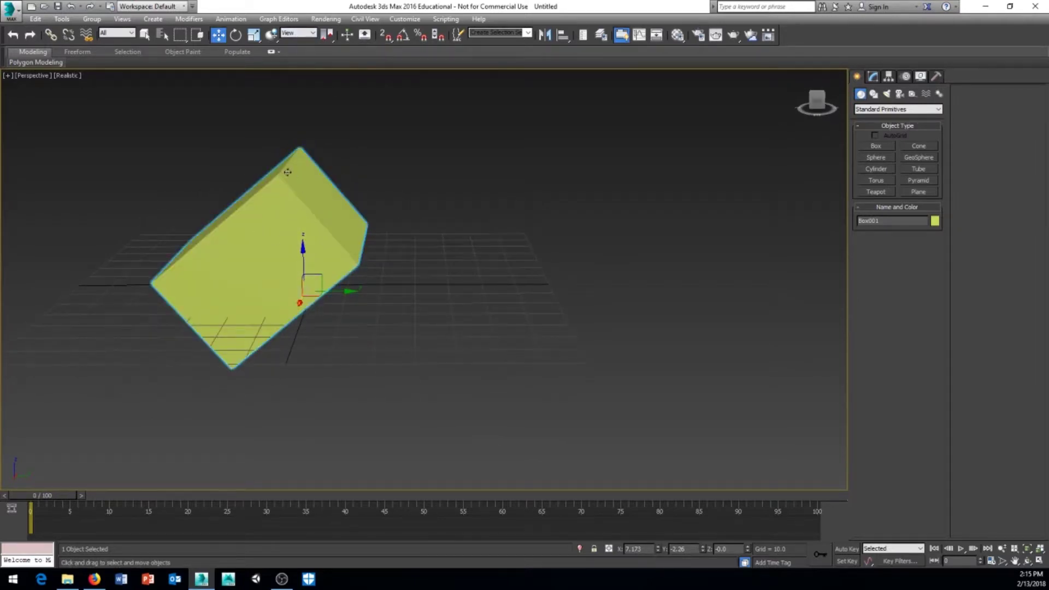
{"action": "middle_click_drag", "start_coordinate": [287, 172], "coordinate": [319, 199], "text": "alt"}
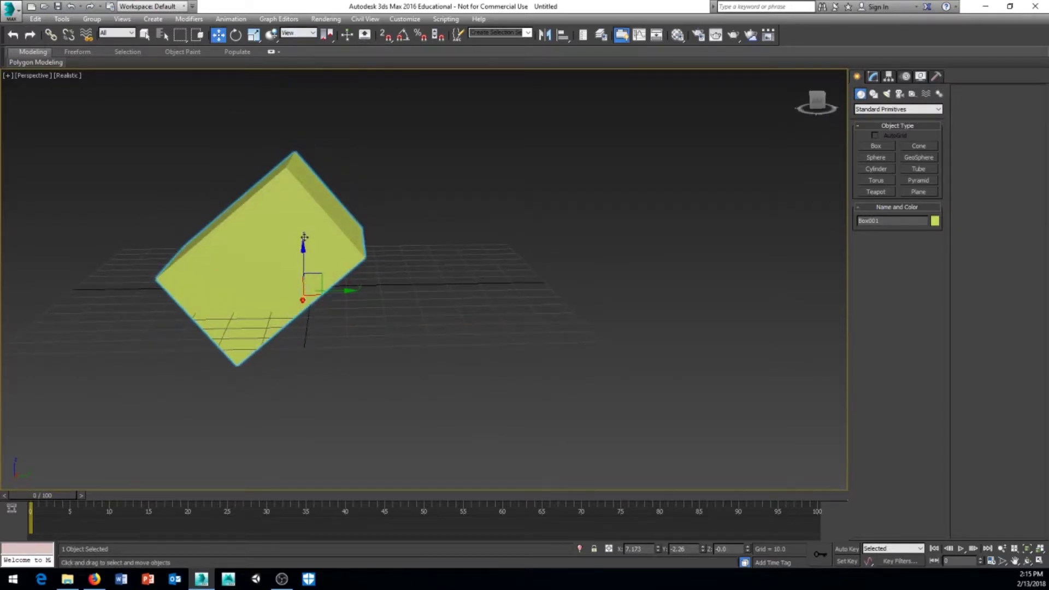
{"action": "middle_click_drag", "start_coordinate": [305, 237], "coordinate": [352, 278], "text": "alt"}
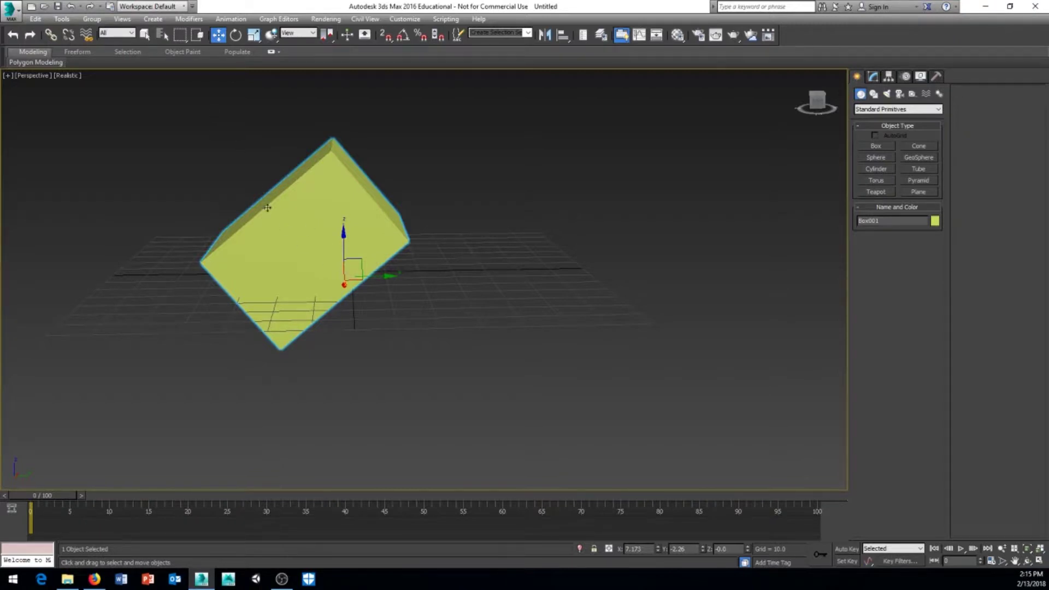
Step: Set the reference coordinate system back to Local and move the box along its own tilted Z axis
{"action": "left_click", "coordinate": [303, 33]}
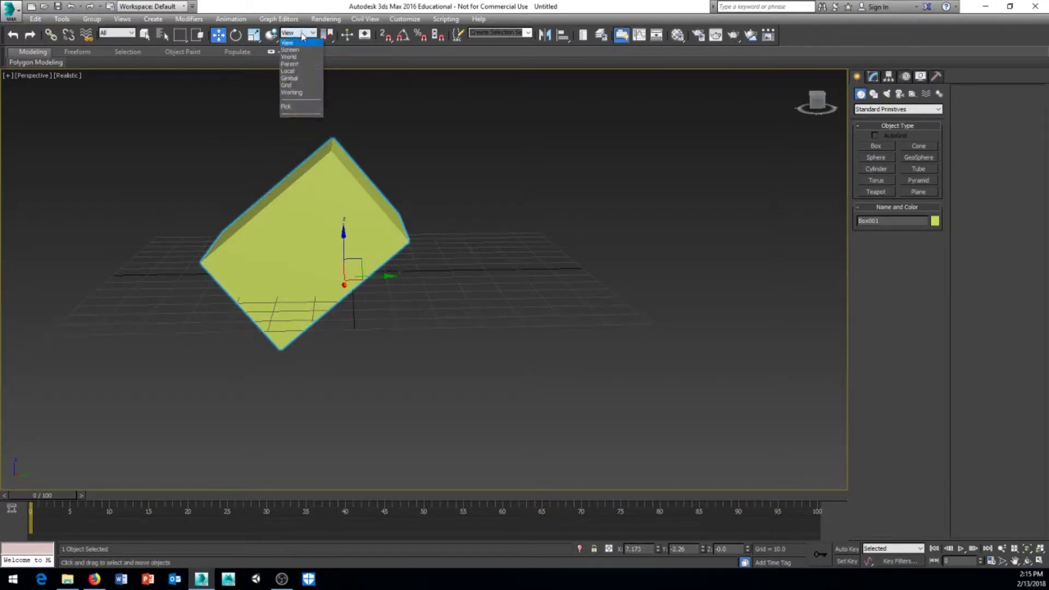
{"action": "left_click", "coordinate": [294, 74]}
{"action": "middle_click_drag", "start_coordinate": [277, 211], "coordinate": [287, 202]}
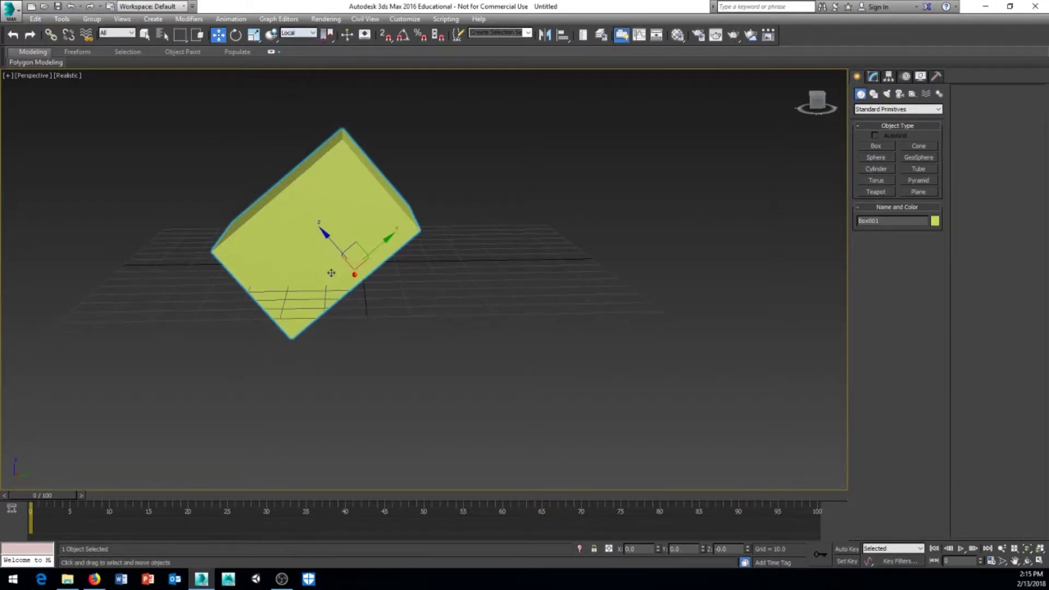
{"action": "left_click_drag", "start_coordinate": [327, 235], "coordinate": [302, 207]}
Step: Try out the Screen reference coordinate system on the box and undo the last change
{"action": "left_click", "coordinate": [304, 32]}
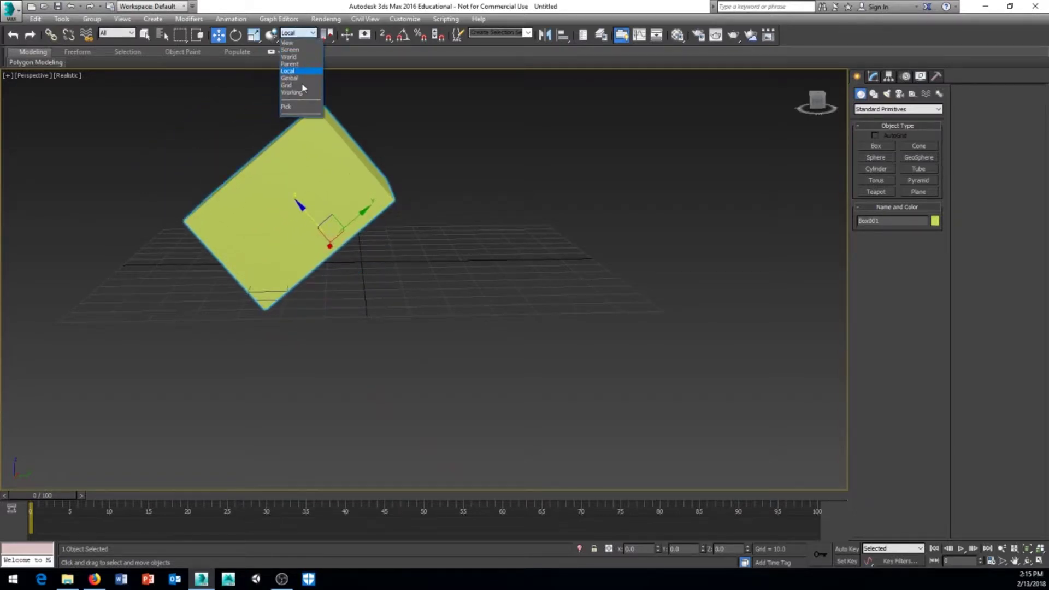
{"action": "left_click", "coordinate": [302, 50]}
{"action": "key", "text": "ctrl+z"}
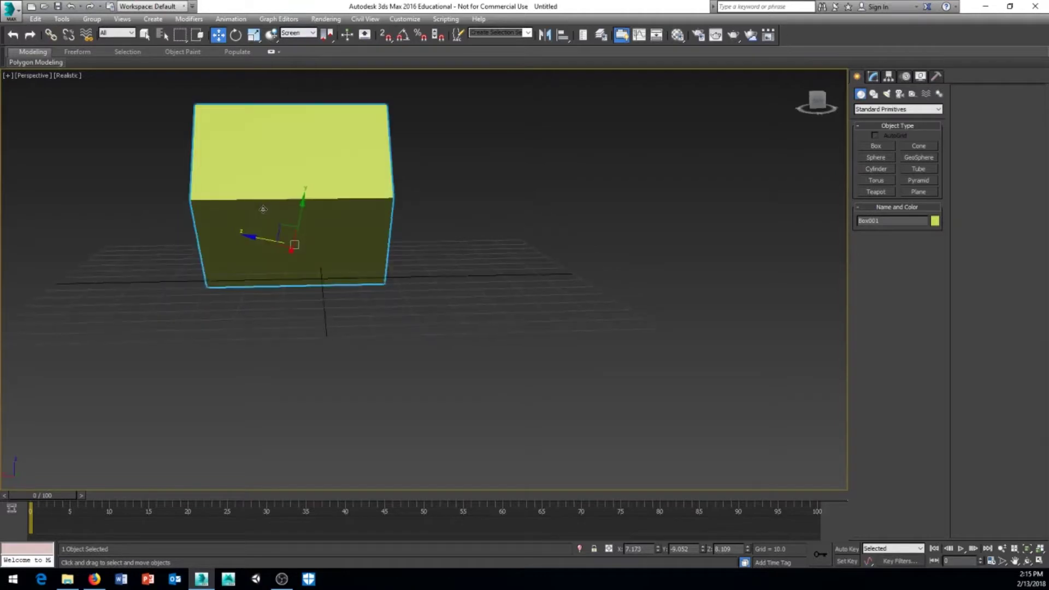
Step: Return the reference coordinate system to View and move the box up and sideways in the YZ plane to about Y -46
{"action": "left_click", "coordinate": [284, 32]}
{"action": "left_click", "coordinate": [301, 42]}
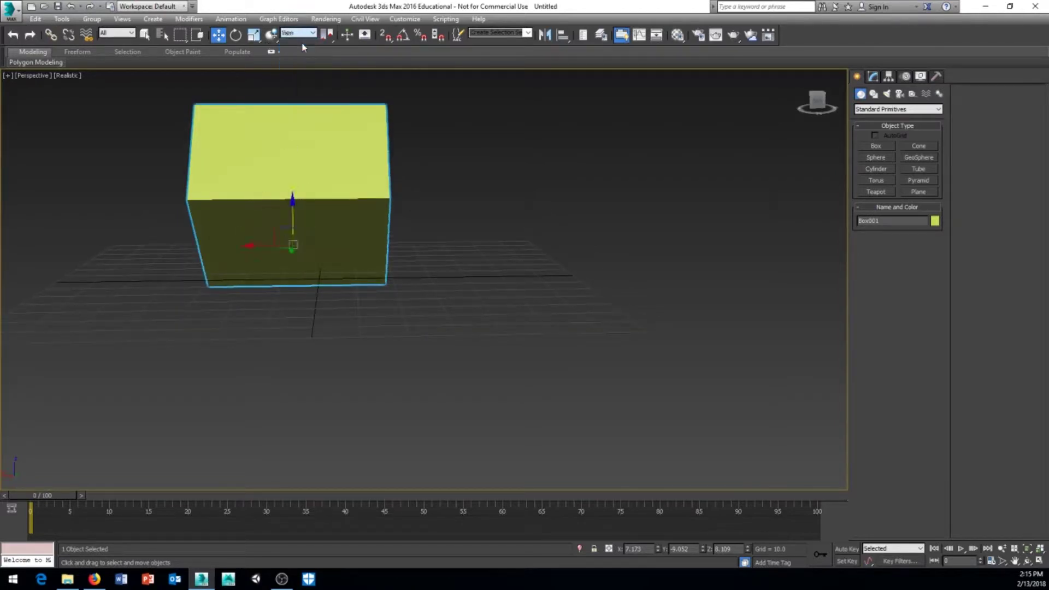
{"action": "middle_click_drag", "start_coordinate": [291, 205], "coordinate": [334, 216], "text": "alt"}
{"action": "left_click_drag", "start_coordinate": [335, 216], "coordinate": [210, 133]}
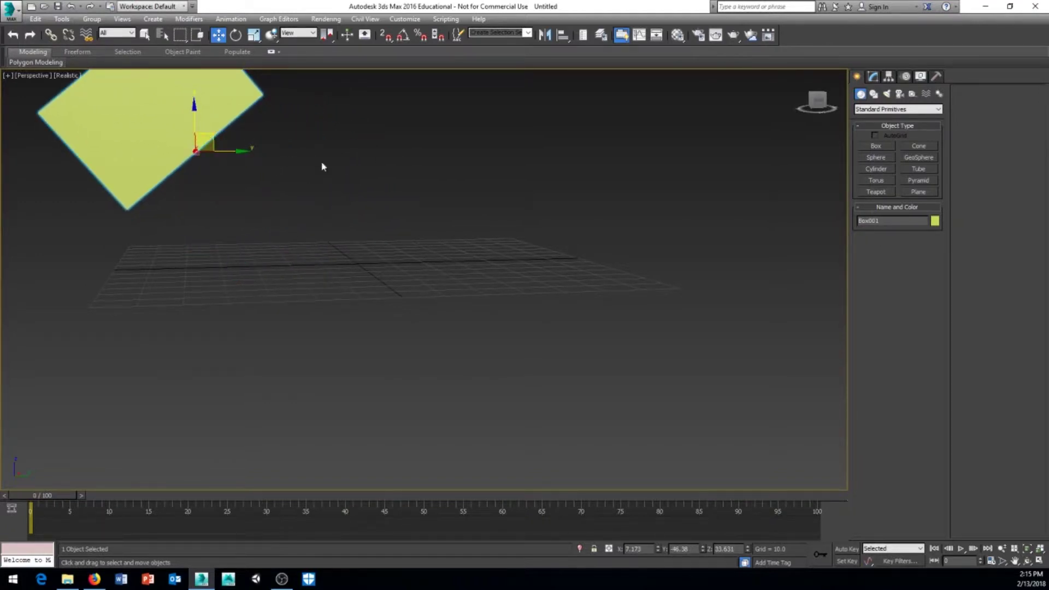
Step: Undo the last box move and, using the Transform Coordinate Center, shift the box in the XY plane to about X 1.2, Y -6.8
{"action": "key", "text": "ctrl+z"}
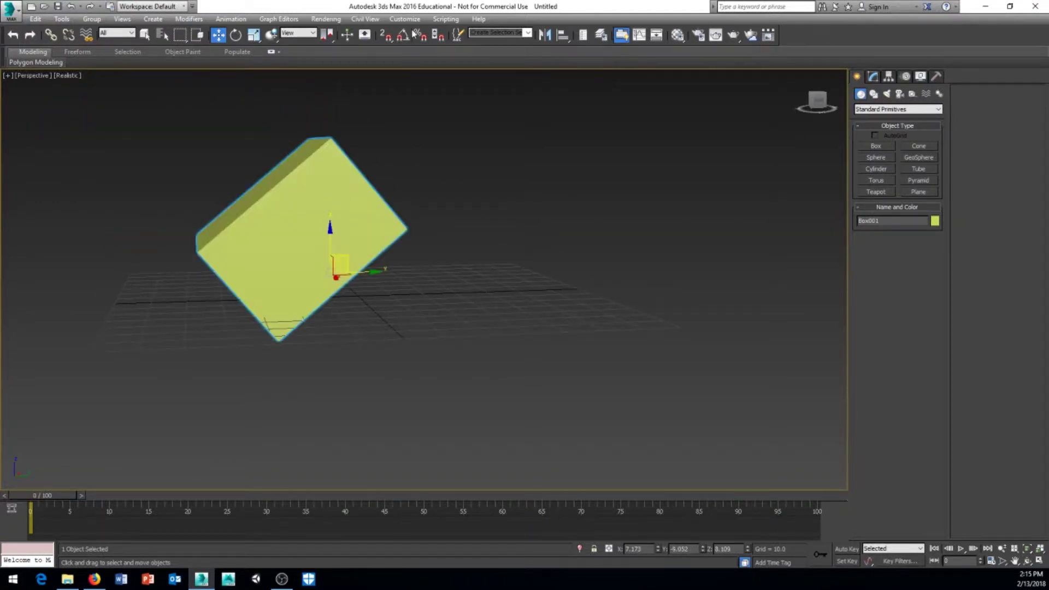
{"action": "left_click", "coordinate": [328, 35]}
{"action": "left_click_drag", "start_coordinate": [332, 39], "coordinate": [331, 87]}
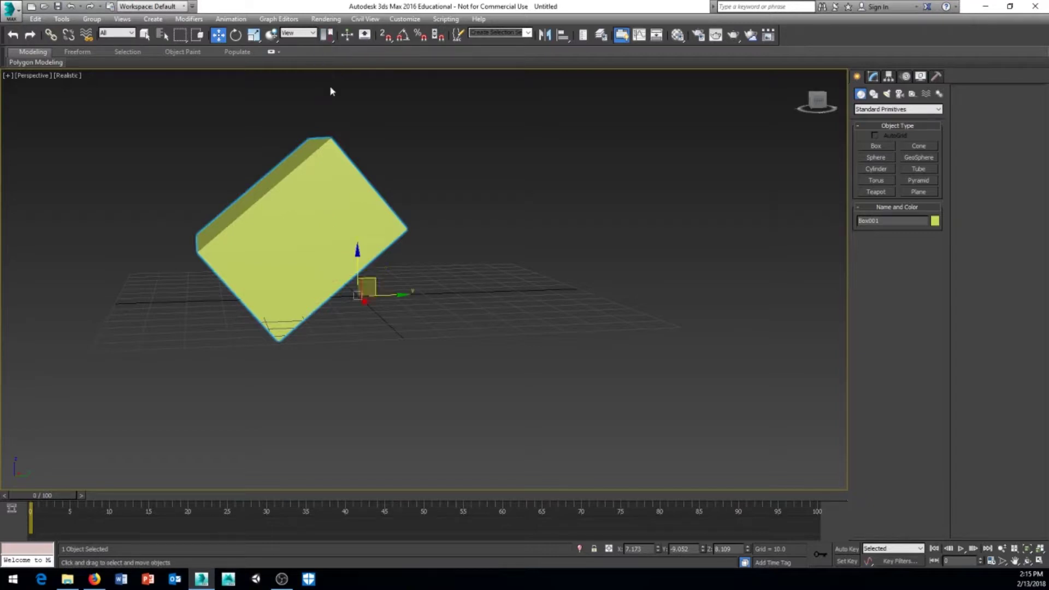
{"action": "middle_click_drag", "start_coordinate": [356, 244], "coordinate": [271, 236], "text": "alt"}
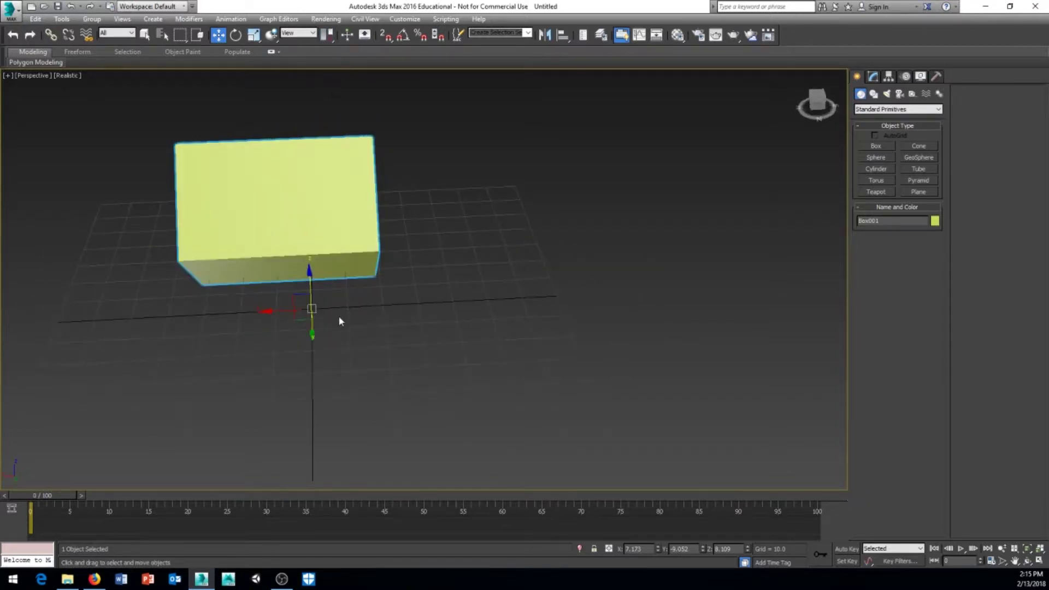
{"action": "mouse_move", "coordinate": [302, 316]}
{"action": "left_mouse_down"}
{"action": "mouse_move", "coordinate": [271, 334]}
{"action": "mouse_move", "coordinate": [328, 324]}
{"action": "mouse_move", "coordinate": [309, 322]}
{"action": "left_mouse_up"}
{"action": "middle_click_drag", "start_coordinate": [328, 311], "coordinate": [393, 312], "text": "alt"}
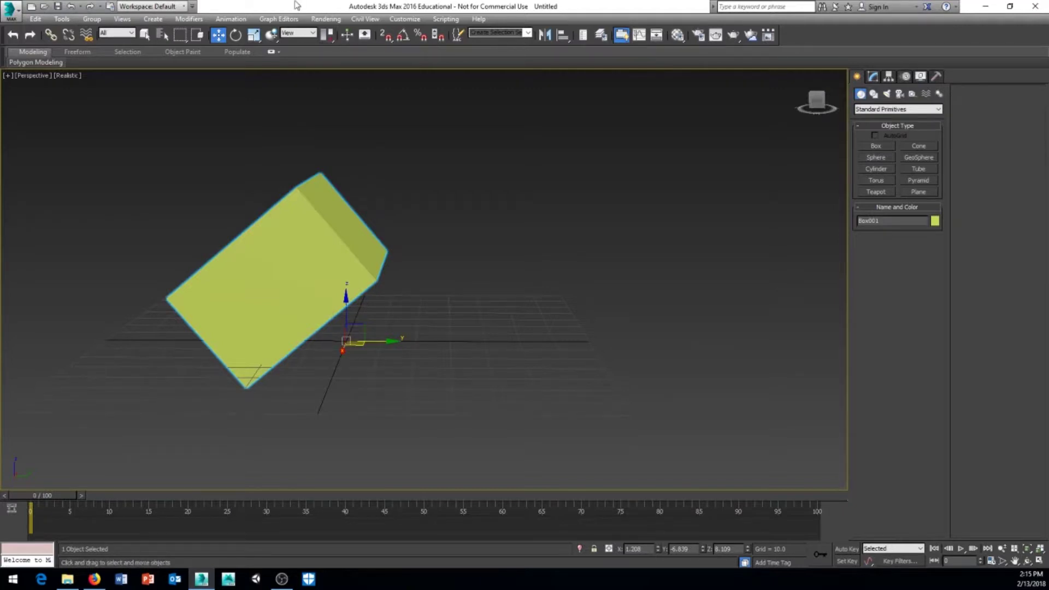
Step: Switch to Use Pivot Point Center and move the tilted box in the YZ plane to about Y 2, Z 13.7
{"action": "left_click_drag", "start_coordinate": [327, 37], "coordinate": [327, 64]}
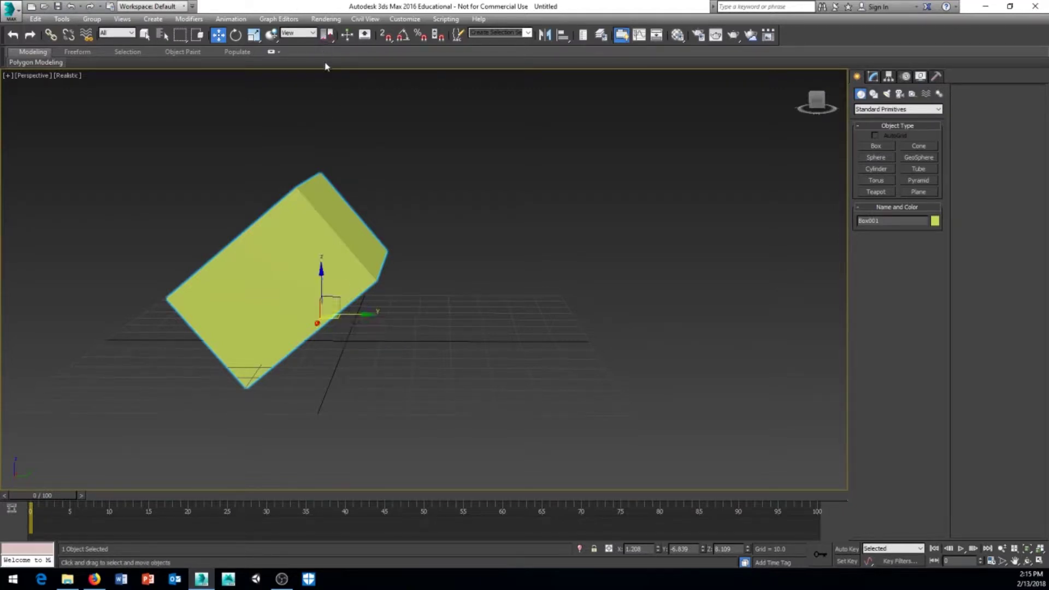
{"action": "middle_click_drag", "start_coordinate": [358, 285], "coordinate": [367, 307], "text": "alt"}
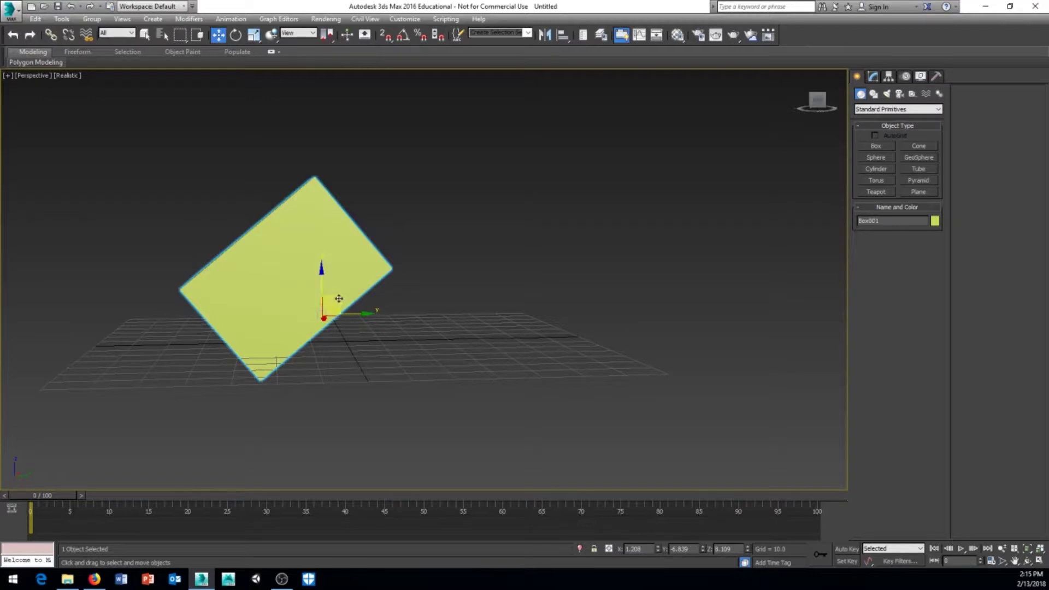
{"action": "left_click_drag", "start_coordinate": [335, 305], "coordinate": [370, 279]}
{"action": "middle_click_drag", "start_coordinate": [370, 278], "coordinate": [349, 103], "text": "alt"}
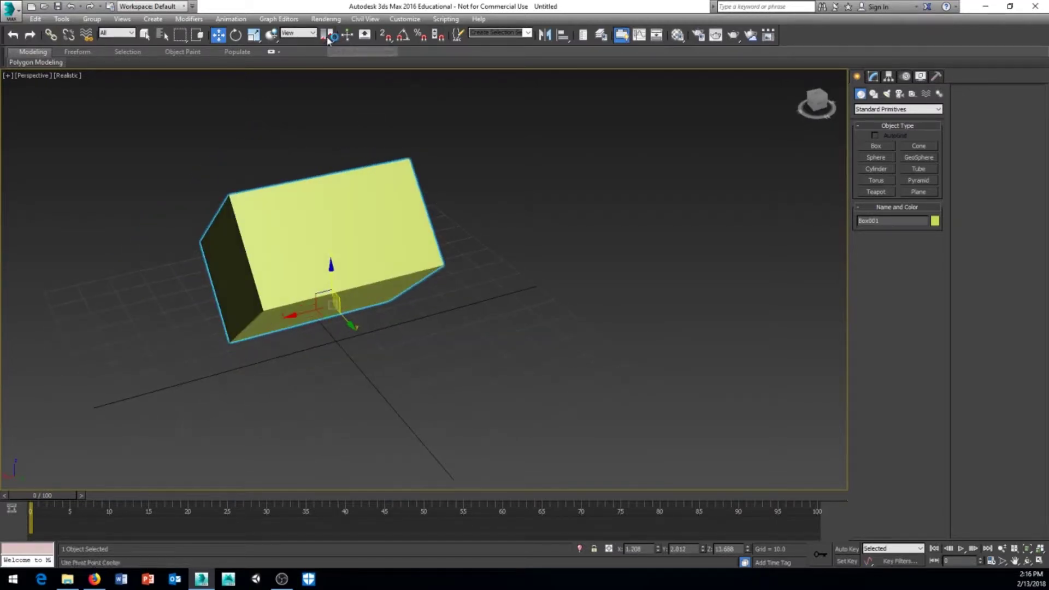
Step: Switch to Use Selection Center and examine the gizmo's placement on the box from several sides
{"action": "left_click_drag", "start_coordinate": [327, 34], "coordinate": [328, 76]}
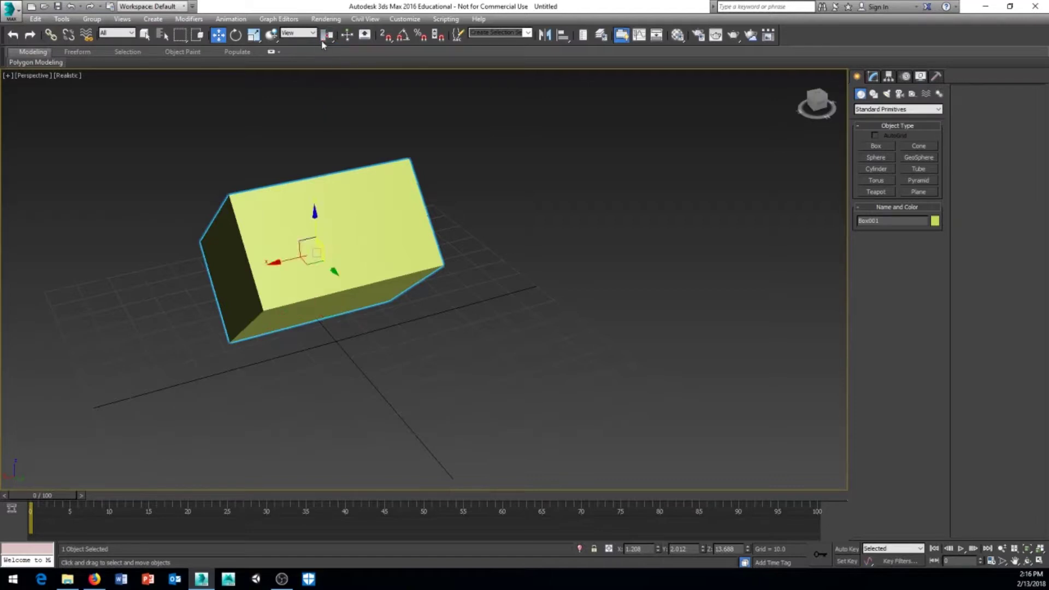
{"action": "middle_click_drag", "start_coordinate": [492, 284], "coordinate": [488, 246], "text": "alt"}
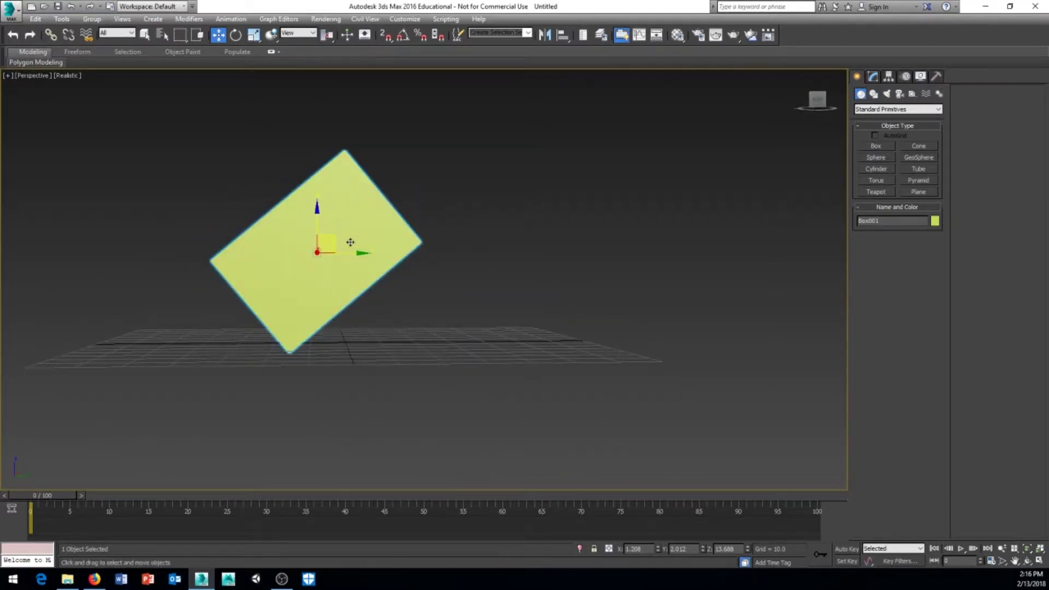
{"action": "mouse_move", "coordinate": [351, 242]}
{"action": "middle_mouse_down", "text": "alt"}
{"action": "mouse_move", "coordinate": [311, 227]}
{"action": "mouse_move", "coordinate": [341, 258]}
{"action": "middle_mouse_up", "text": "alt"}
Step: Create a second, smaller box on the ground beside the tilted box and activate the Move tool
{"action": "left_click", "coordinate": [889, 147]}
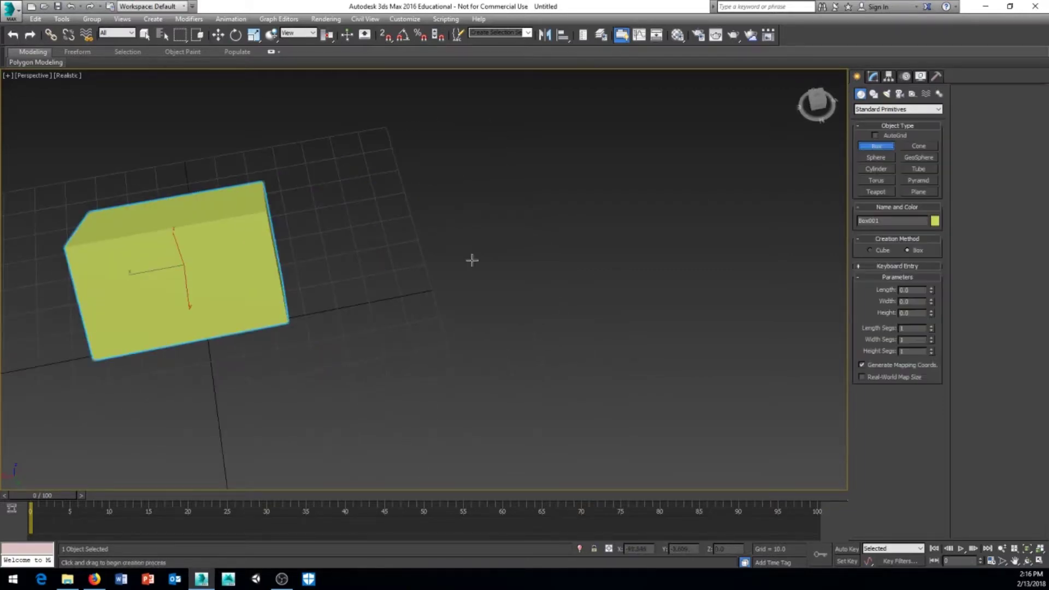
{"action": "left_click_drag", "start_coordinate": [387, 242], "coordinate": [476, 317]}
{"action": "left_click", "coordinate": [502, 227]}
{"action": "middle_click_drag", "start_coordinate": [502, 227], "coordinate": [122, 190], "text": "alt"}
{"action": "key", "text": "w"}
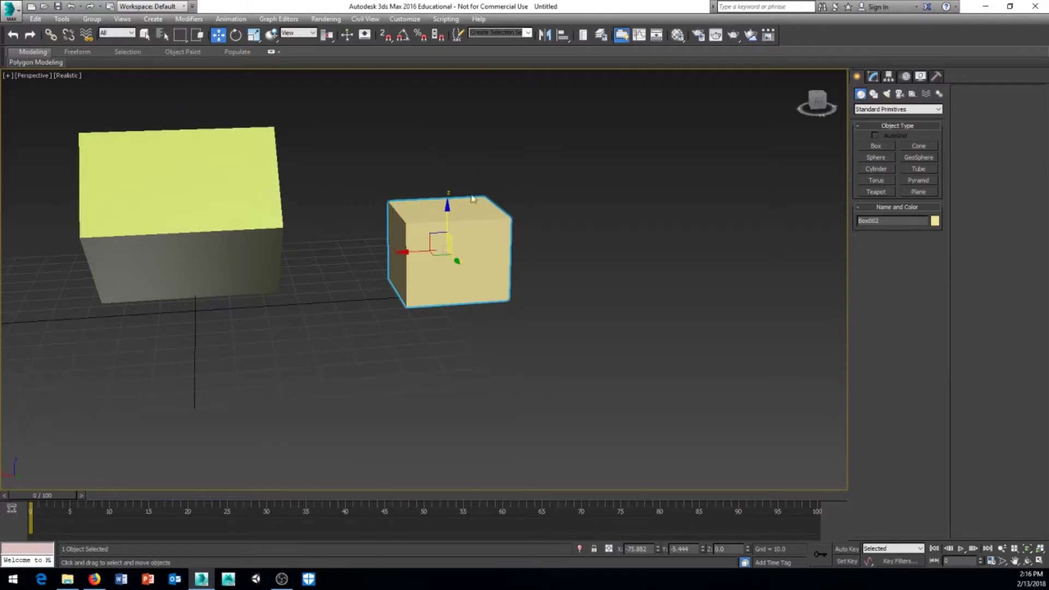
Step: Select both boxes together, inspect their shared gizmo and the transform center options, and clear the selection
{"action": "left_click", "coordinate": [178, 199]}
{"action": "middle_click_drag", "start_coordinate": [178, 169], "coordinate": [254, 340], "text": "alt"}
{"action": "left_click", "coordinate": [240, 363]}
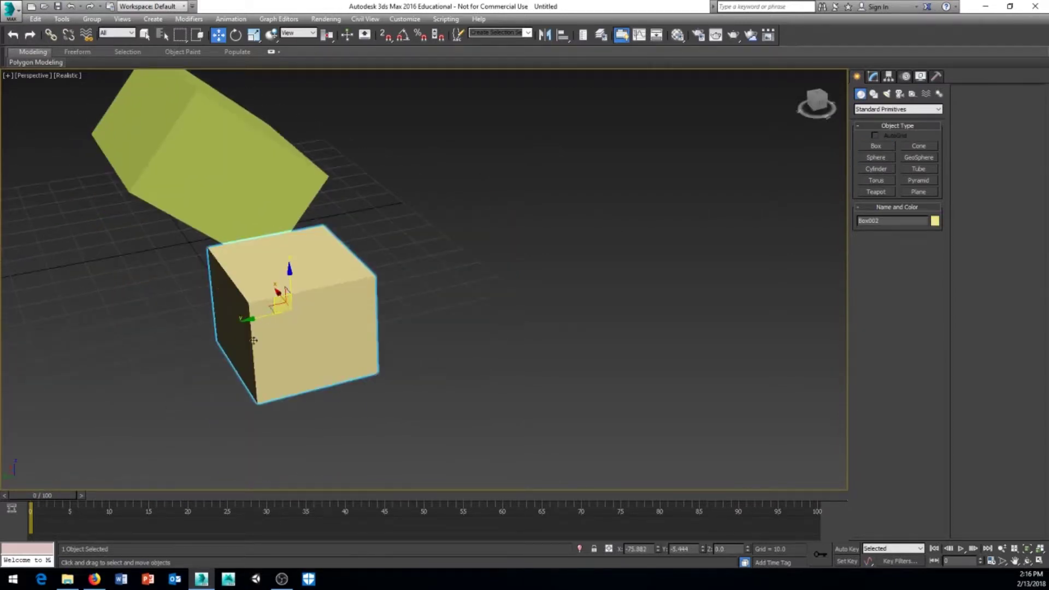
{"action": "left_click", "coordinate": [238, 182], "text": "ctrl"}
{"action": "middle_click_drag", "start_coordinate": [208, 308], "coordinate": [301, 299], "text": "alt"}
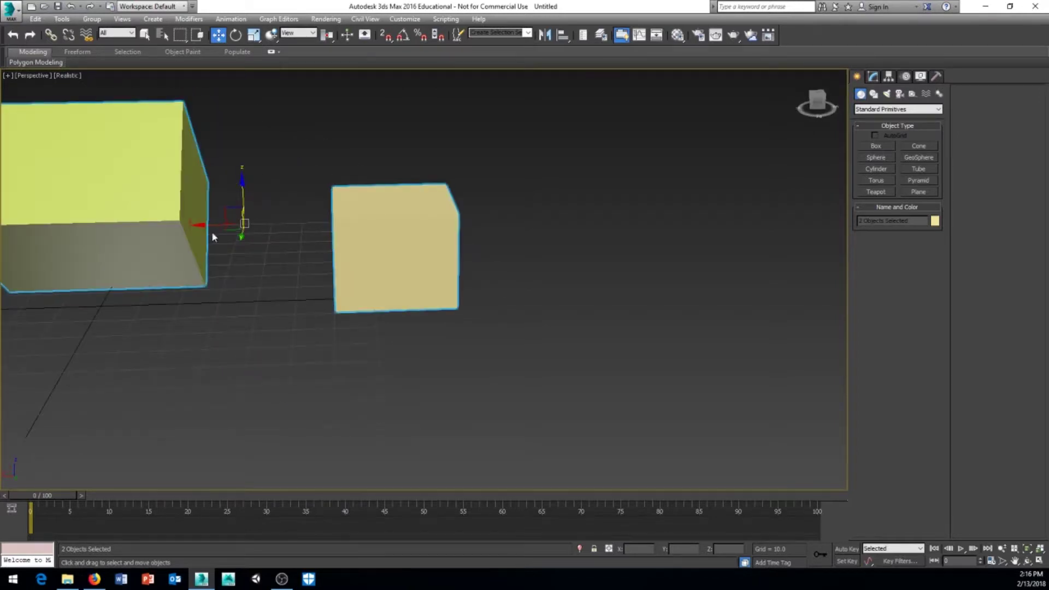
{"action": "middle_click_drag", "start_coordinate": [268, 221], "coordinate": [283, 239], "text": "alt"}
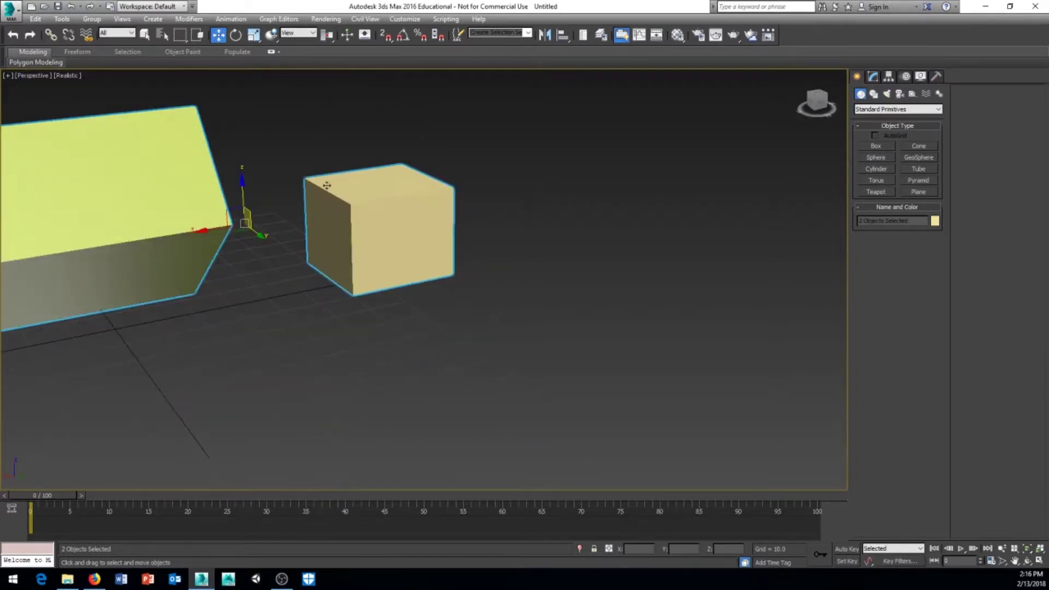
{"action": "middle_click_drag", "start_coordinate": [326, 186], "coordinate": [375, 192]}
{"action": "left_click", "coordinate": [327, 35]}
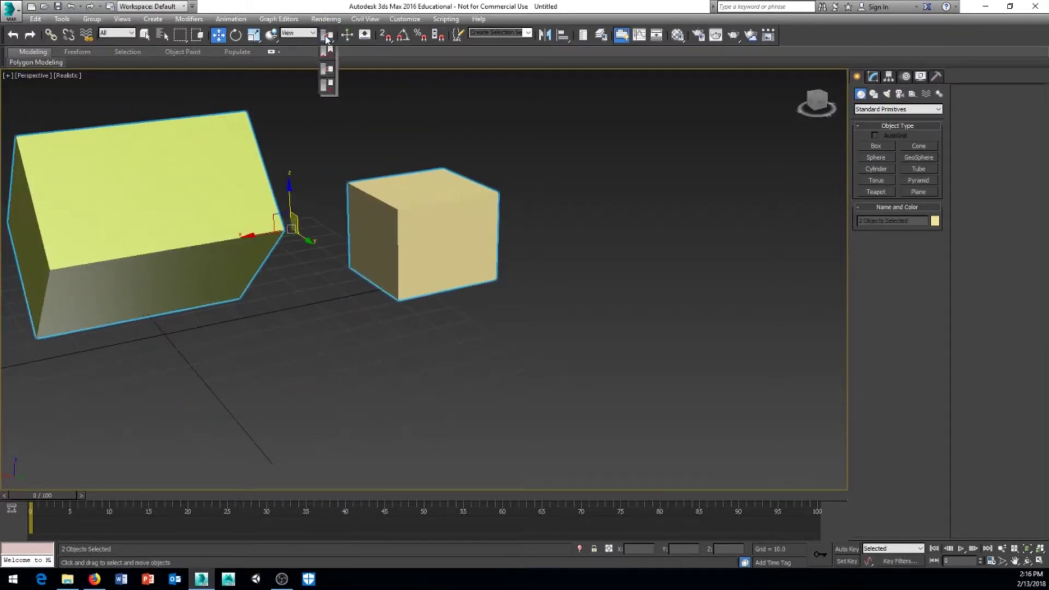
{"action": "middle_click_drag", "start_coordinate": [421, 227], "coordinate": [432, 190], "text": "alt"}
{"action": "left_click", "coordinate": [557, 202]}
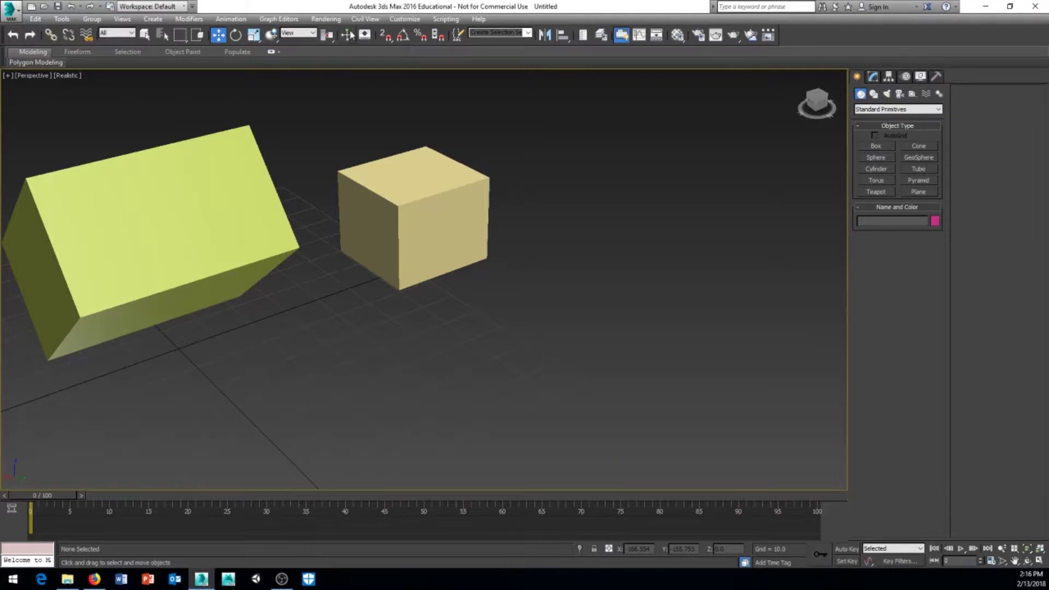
Step: Select all objects and delete both boxes from the scene
{"action": "middle_click_drag", "start_coordinate": [331, 109], "coordinate": [153, 274]}
{"action": "key", "text": "ctrl+a"}
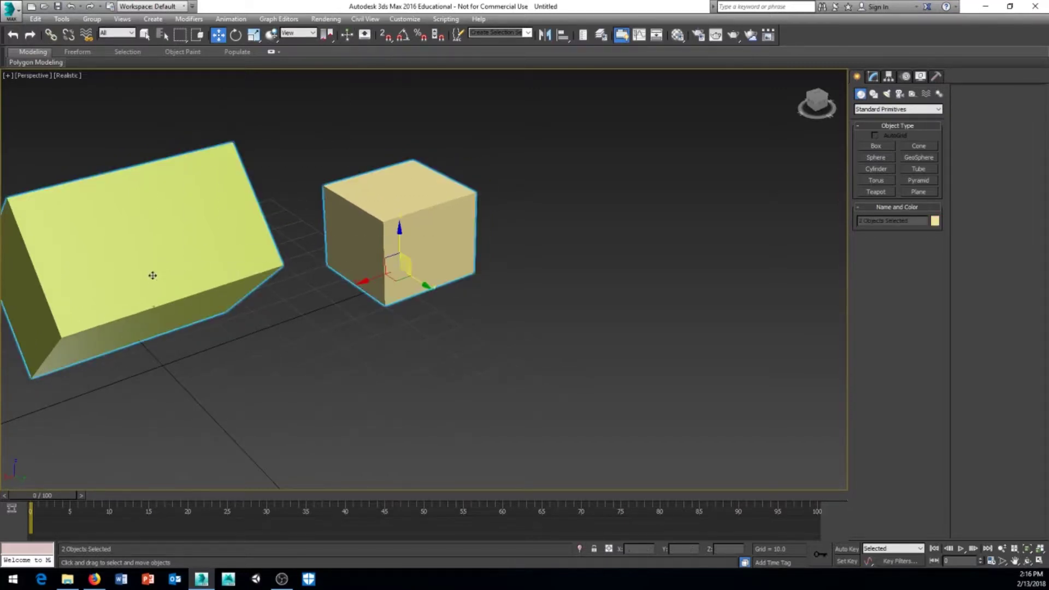
{"action": "key", "text": "Delete"}
{"action": "scroll", "coordinate": [326, 113], "scroll_direction": "up", "scroll_amount": 1}
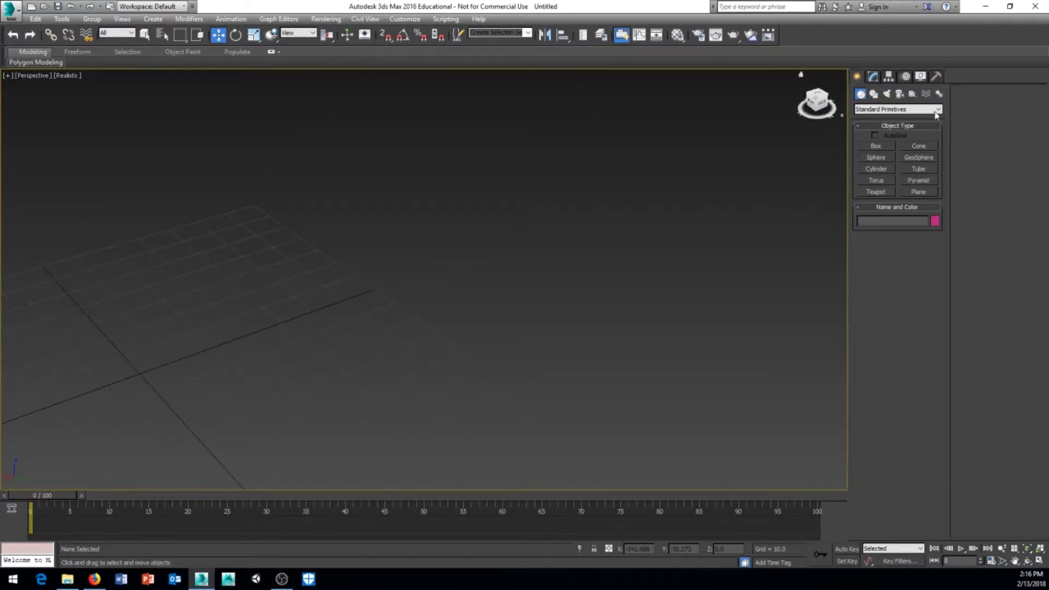
Step: Create a Slider manipulator helper in the empty area away from the grid and label it "whatever"
{"action": "left_click", "coordinate": [912, 94]}
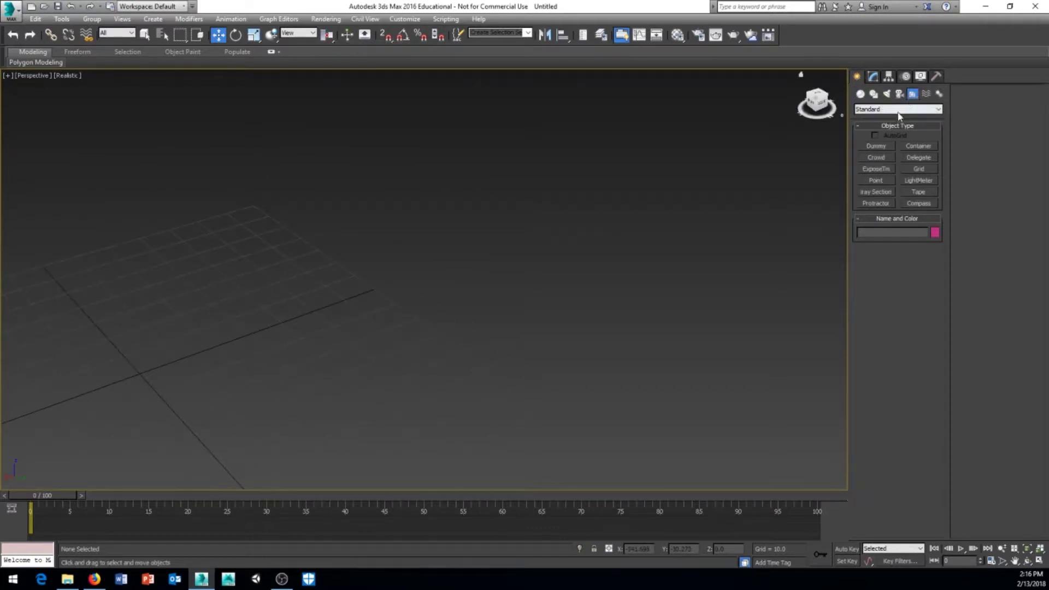
{"action": "left_click", "coordinate": [902, 109]}
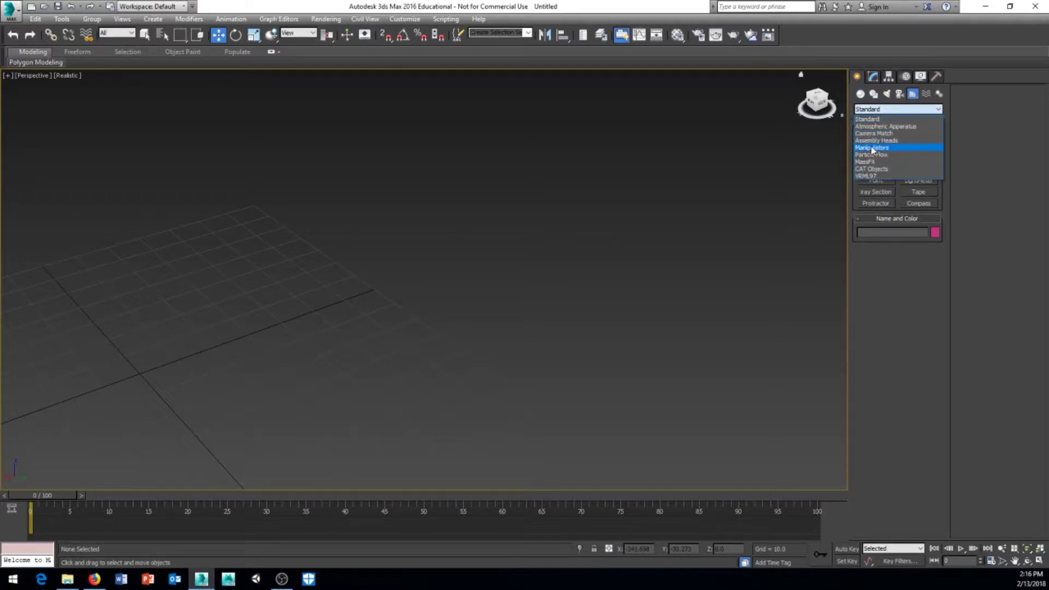
{"action": "left_click", "coordinate": [874, 148]}
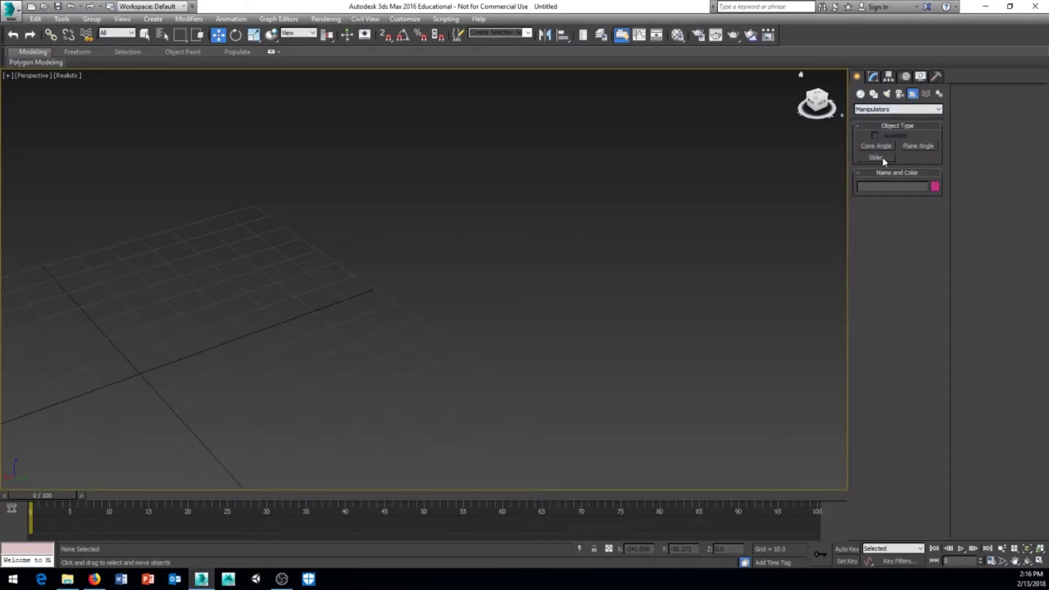
{"action": "left_click", "coordinate": [877, 158]}
{"action": "left_click", "coordinate": [696, 168]}
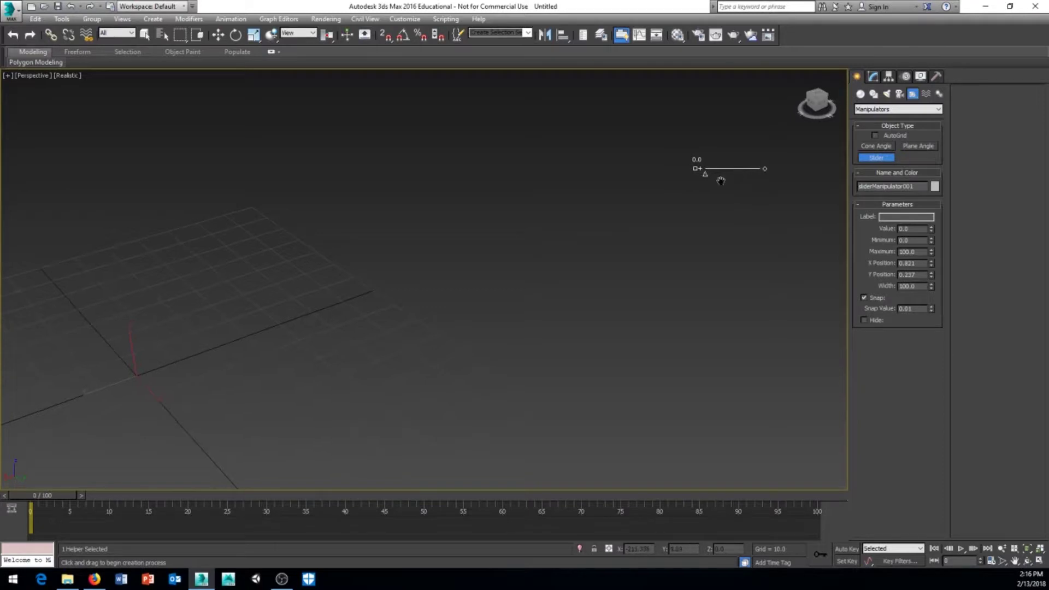
{"action": "left_click", "coordinate": [892, 216]}
{"action": "type", "text": "whatever"}
{"action": "right_click", "coordinate": [666, 149]}
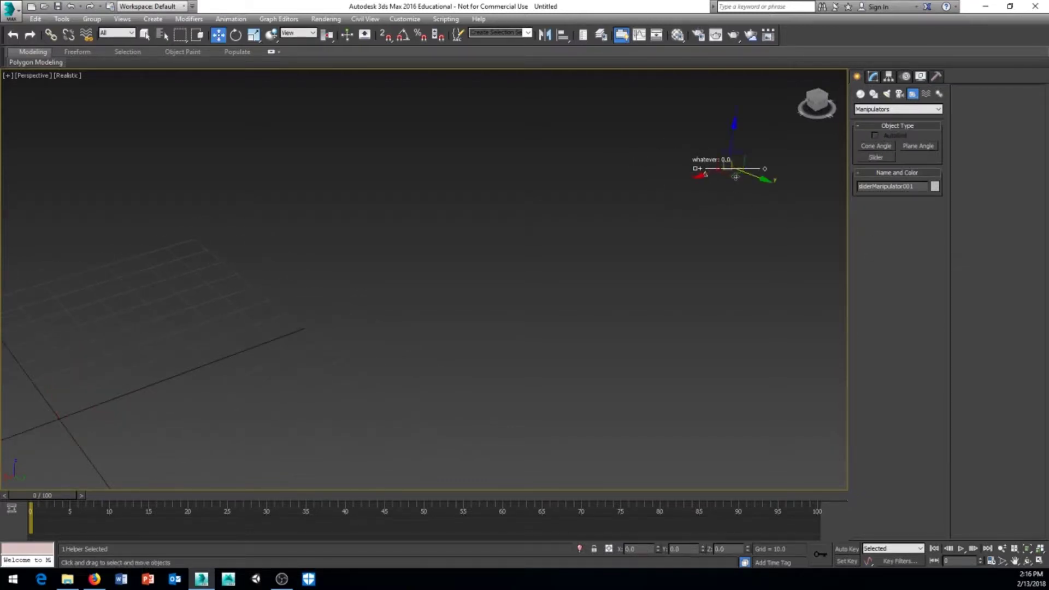
Step: Deselect the slider, turn on Select and Manipulate, and try adjusting the slider's value with its handle
{"action": "left_click", "coordinate": [731, 222]}
{"action": "left_click", "coordinate": [704, 172]}
{"action": "left_click", "coordinate": [731, 195]}
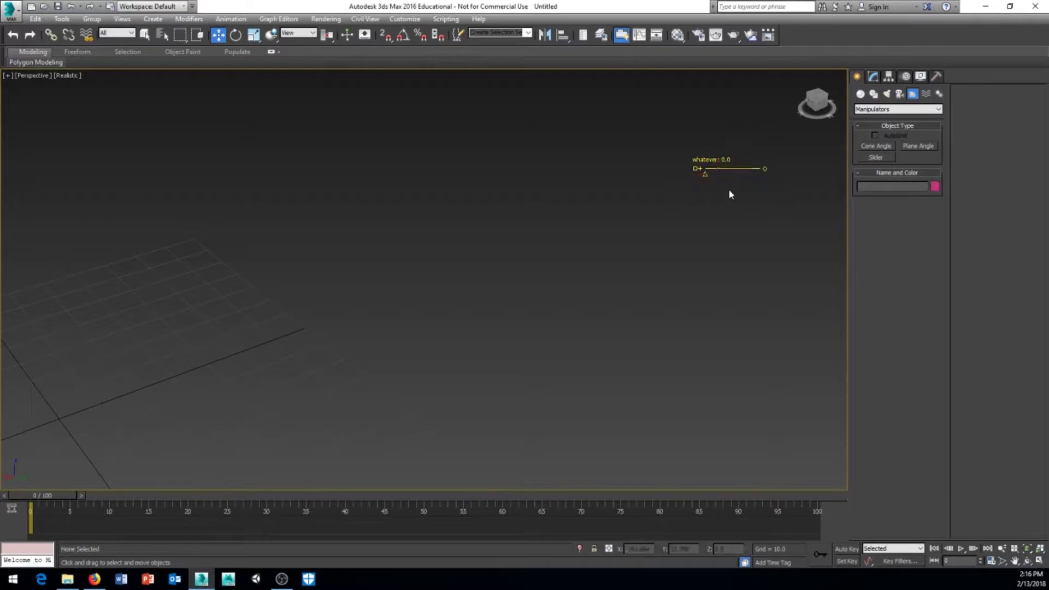
{"action": "left_click", "coordinate": [349, 37]}
{"action": "left_click_drag", "start_coordinate": [712, 177], "coordinate": [649, 190]}
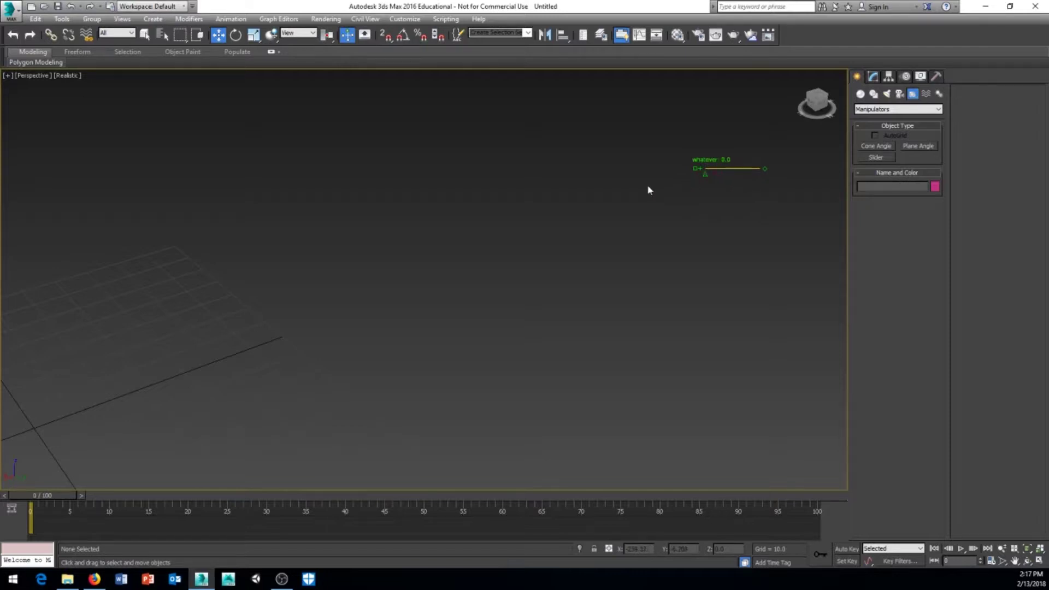
Step: Turn off Select and Manipulate and delete the slider manipulator from the scene
{"action": "left_click", "coordinate": [347, 37]}
{"action": "left_click_drag", "start_coordinate": [621, 145], "coordinate": [799, 210]}
{"action": "key", "text": "Delete"}
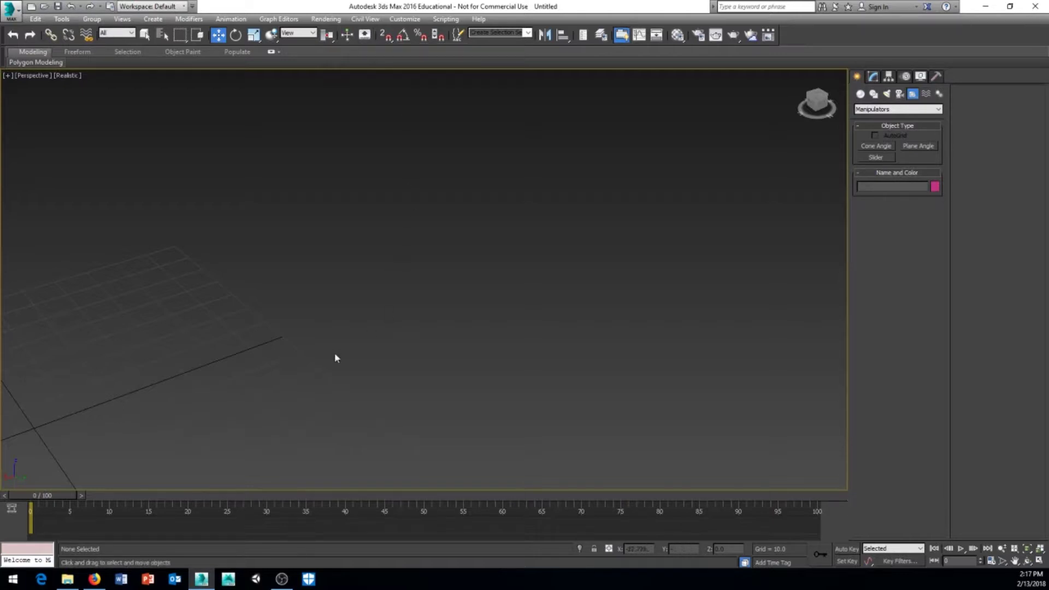
Step: Switch to the Rotate tool and try the Keyboard Shortcut Override Toggle
{"action": "middle_click_drag", "start_coordinate": [335, 359], "coordinate": [436, 315]}
{"action": "middle_click_drag", "start_coordinate": [419, 314], "coordinate": [394, 346]}
{"action": "right_click", "coordinate": [508, 245]}
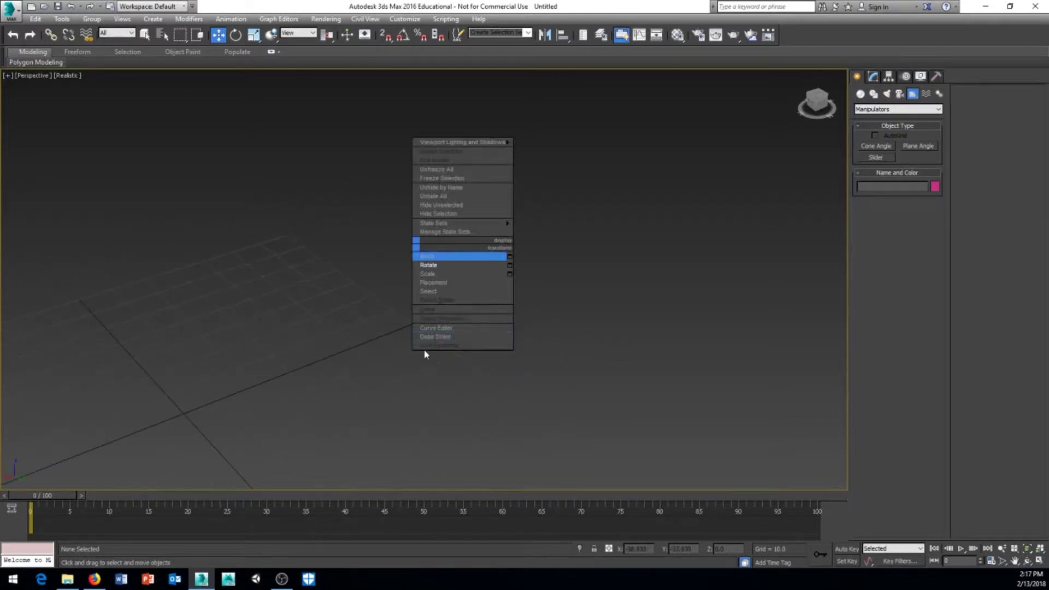
{"action": "left_click", "coordinate": [428, 265]}
{"action": "middle_click_drag", "start_coordinate": [279, 346], "coordinate": [310, 337]}
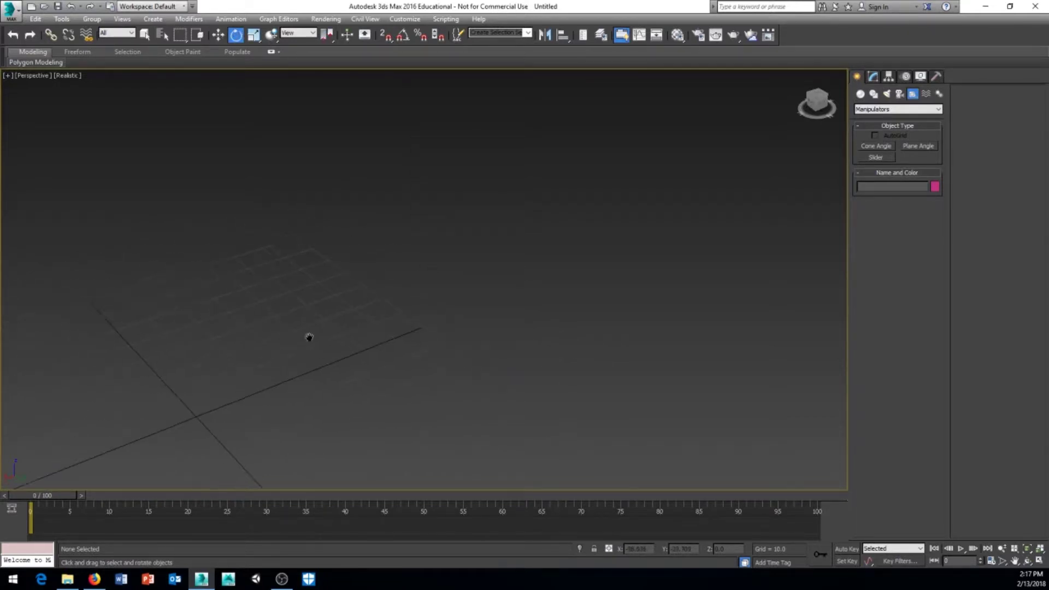
{"action": "scroll", "coordinate": [328, 345], "scroll_direction": "down", "scroll_amount": 5}
{"action": "middle_click_drag", "start_coordinate": [293, 311], "coordinate": [347, 309]}
{"action": "left_click", "coordinate": [236, 35]}
{"action": "left_click", "coordinate": [366, 34]}
{"action": "middle_click_drag", "start_coordinate": [399, 93], "coordinate": [366, 103], "text": "alt"}
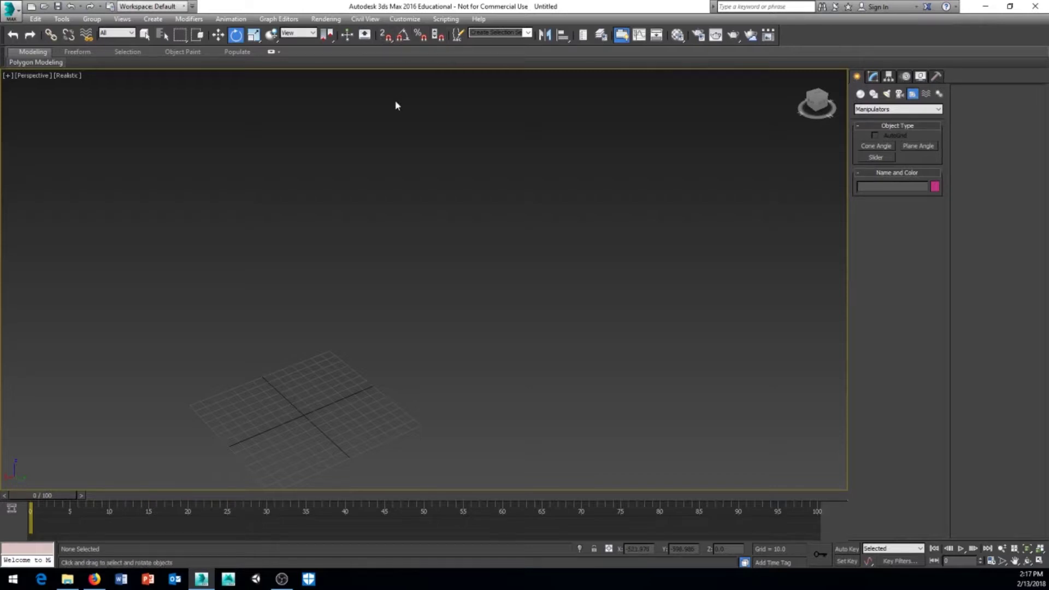
Step: Create a box near the grid's center, about 49 long, 27 wide and 16.8 high
{"action": "middle_click_drag", "start_coordinate": [346, 425], "coordinate": [387, 354]}
{"action": "scroll", "coordinate": [389, 358], "scroll_direction": "up", "scroll_amount": 5}
{"action": "scroll", "coordinate": [389, 358], "scroll_direction": "down", "scroll_amount": 5}
{"action": "middle_click_drag", "start_coordinate": [461, 335], "coordinate": [417, 355], "text": "alt"}
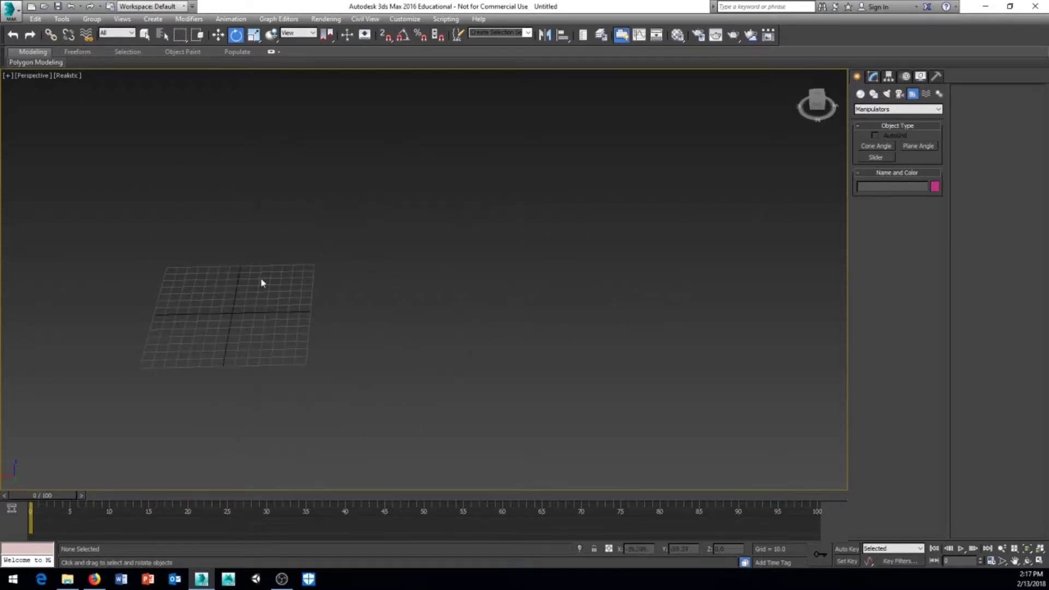
{"action": "middle_click_drag", "start_coordinate": [260, 283], "coordinate": [399, 288]}
{"action": "scroll", "coordinate": [402, 301], "scroll_direction": "up", "scroll_amount": 6}
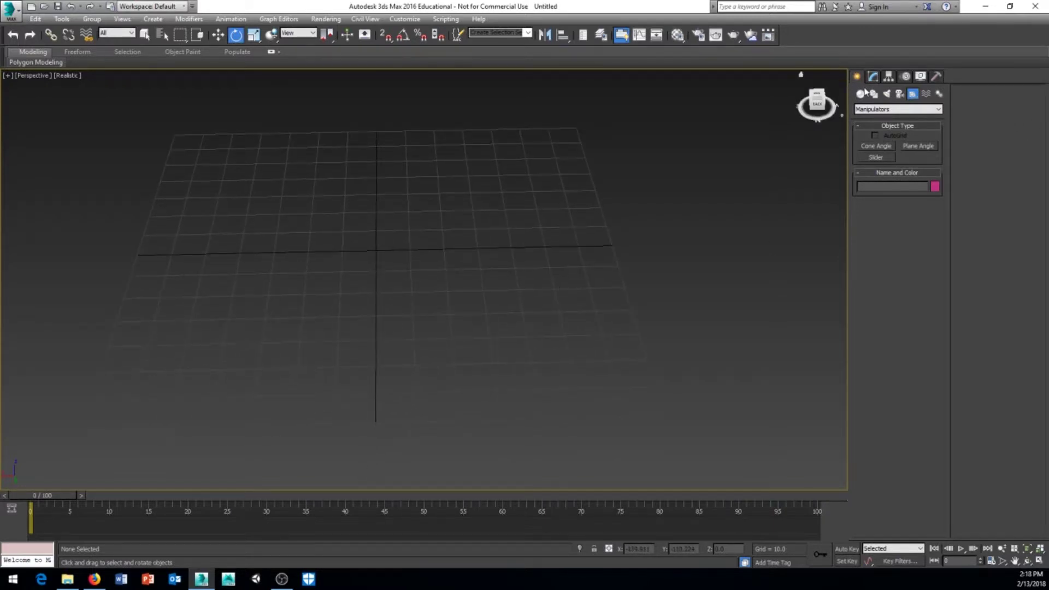
{"action": "left_click", "coordinate": [861, 94]}
{"action": "left_click", "coordinate": [876, 146]}
{"action": "left_click_drag", "start_coordinate": [329, 192], "coordinate": [422, 295]}
{"action": "left_click", "coordinate": [420, 272]}
{"action": "left_click", "coordinate": [420, 186]}
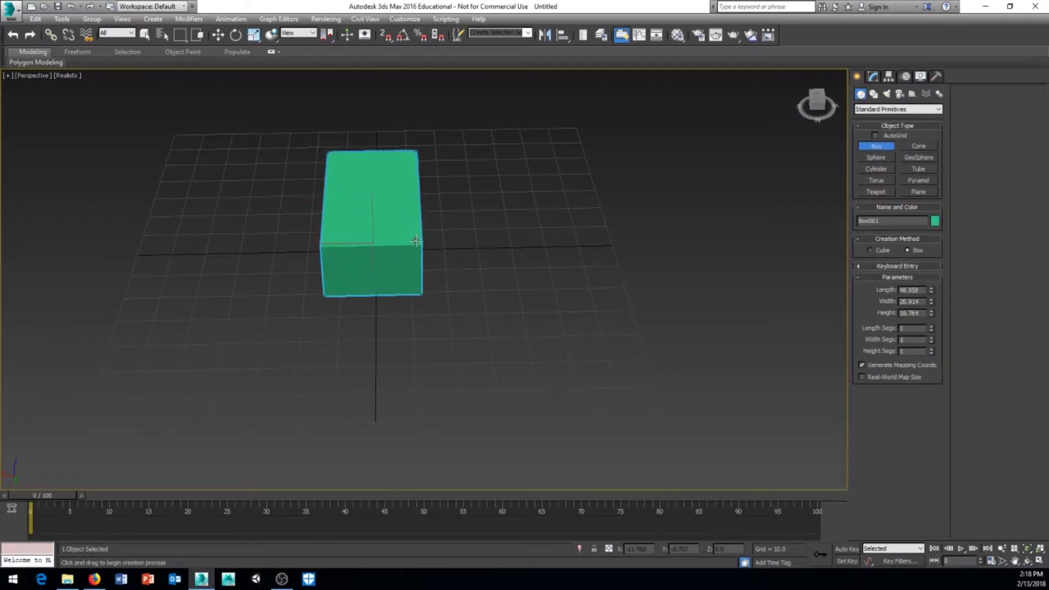
{"action": "middle_click_drag", "start_coordinate": [433, 199], "coordinate": [490, 274], "text": "alt"}
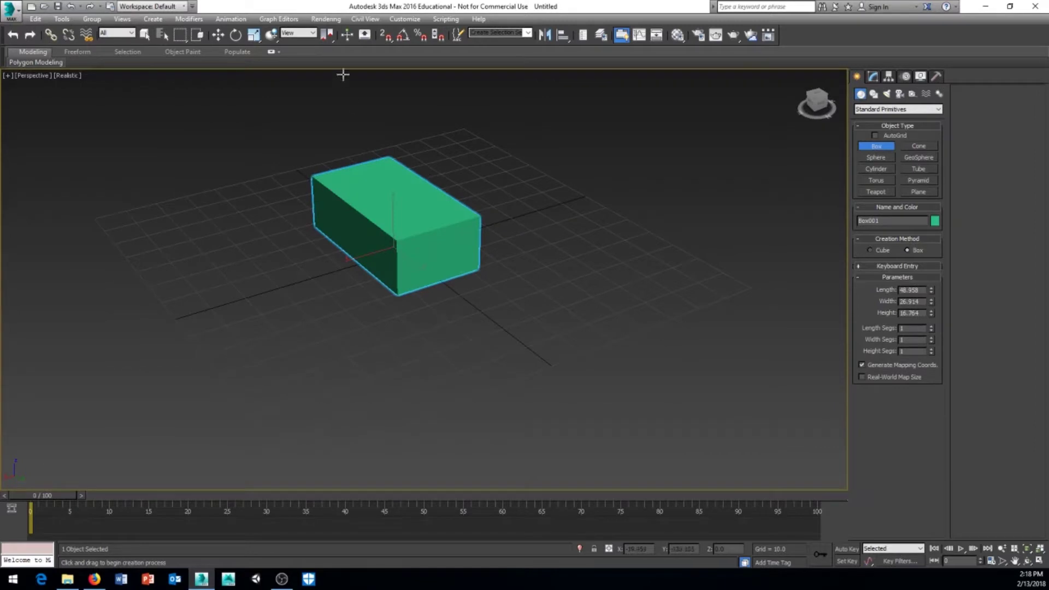
Step: Turn on grid-point snapping, switch to the Top view, and try starting another box from a snapped grid point
{"action": "left_click", "coordinate": [387, 36]}
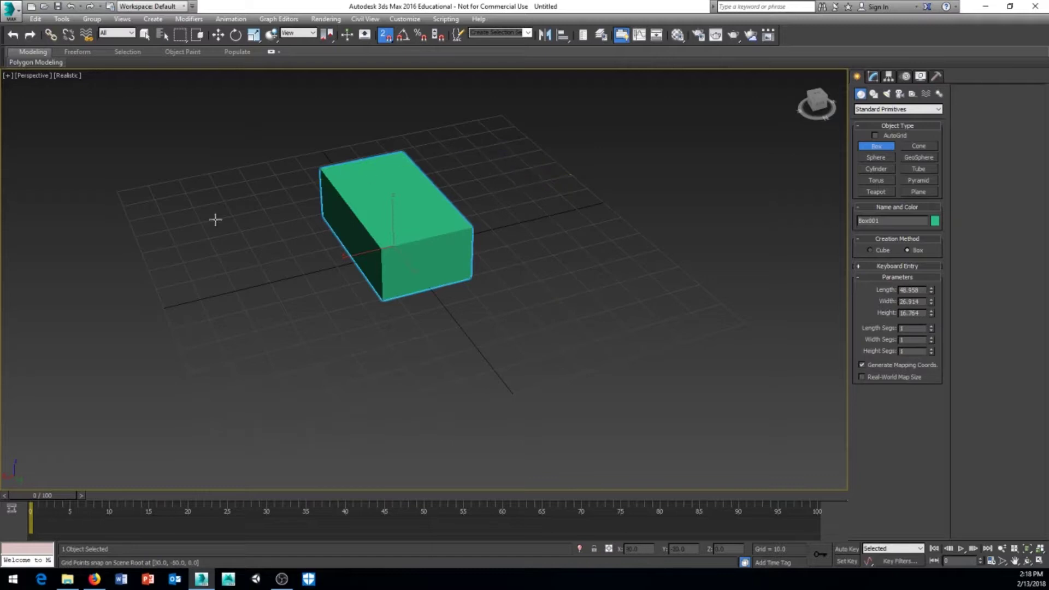
{"action": "mouse_move", "coordinate": [382, 344]}
{"action": "middle_mouse_down", "text": "alt"}
{"action": "mouse_move", "coordinate": [399, 340]}
{"action": "mouse_move", "coordinate": [380, 355]}
{"action": "middle_mouse_up", "text": "alt"}
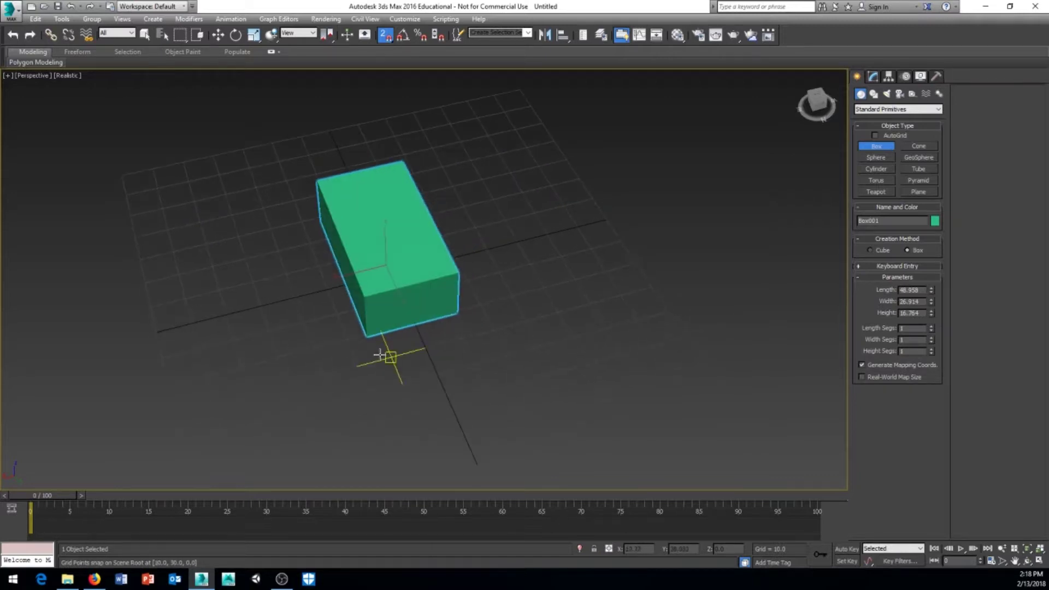
{"action": "key", "text": "t"}
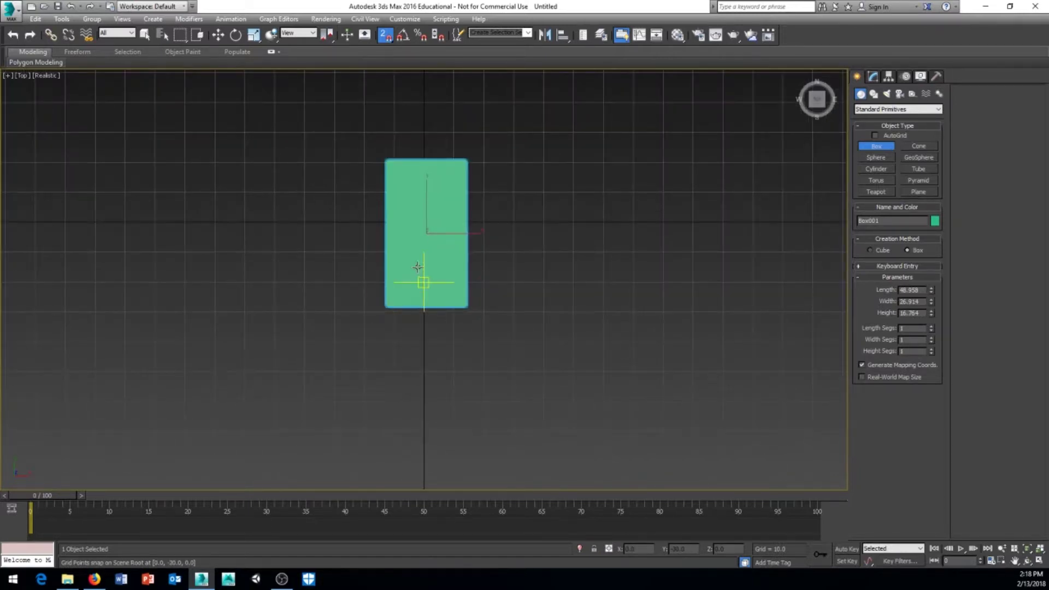
{"action": "left_click_drag", "start_coordinate": [424, 281], "coordinate": [345, 300]}
{"action": "right_click", "coordinate": [358, 308]}
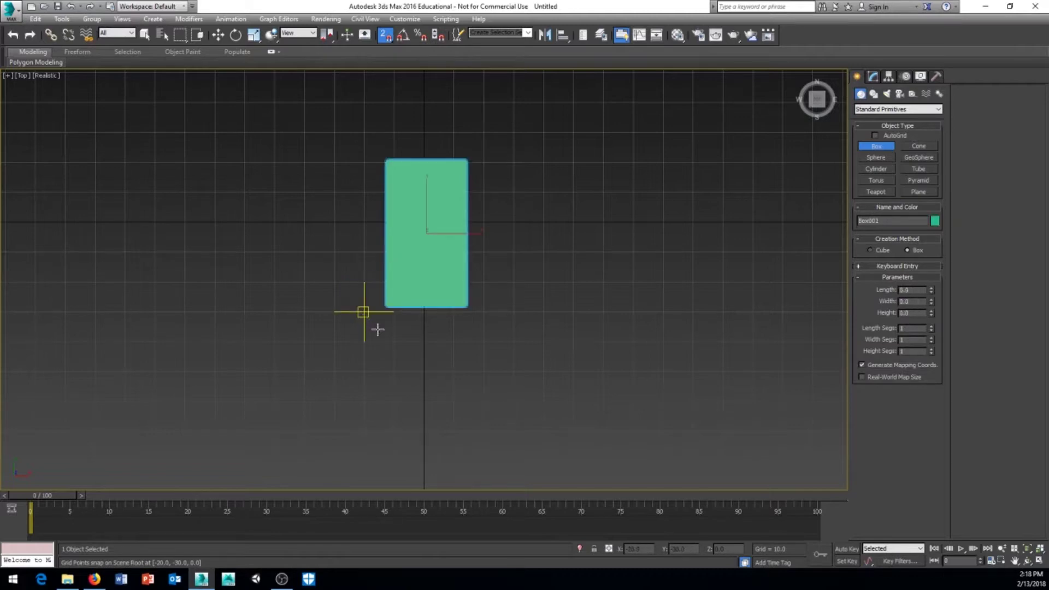
{"action": "right_click", "coordinate": [391, 302]}
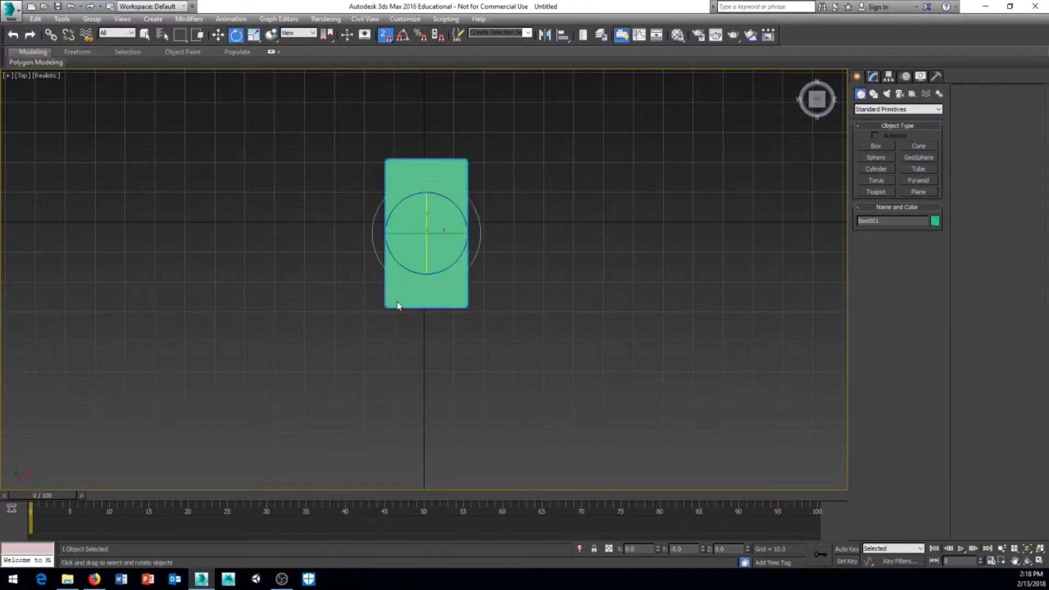
Step: Move the box with snapping, including the 3D snap, to about X 19.8, Y 12, and turn the snap off
{"action": "left_click", "coordinate": [218, 34]}
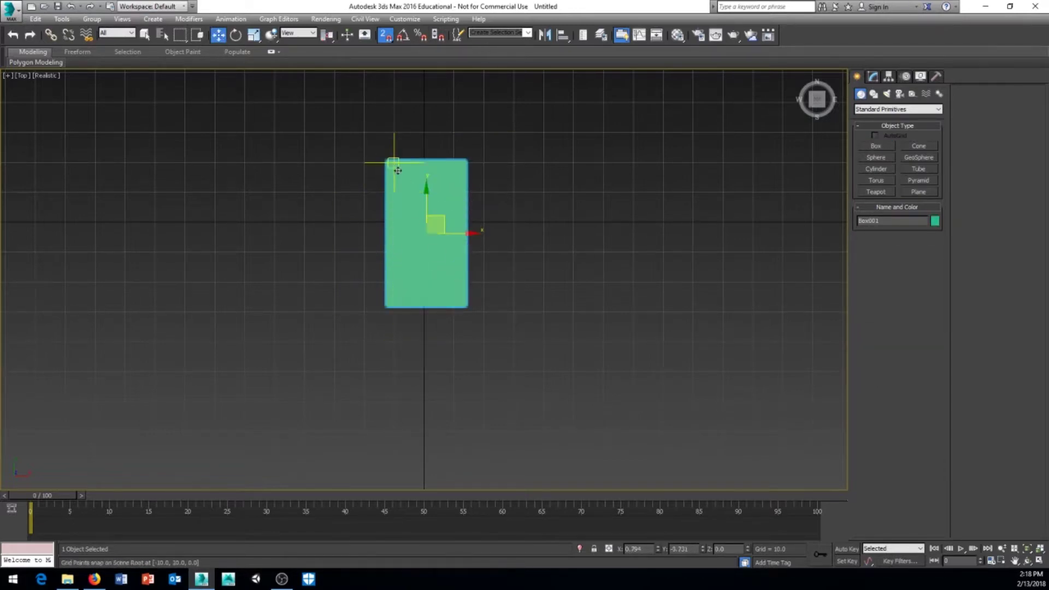
{"action": "left_click_drag", "start_coordinate": [394, 166], "coordinate": [363, 366]}
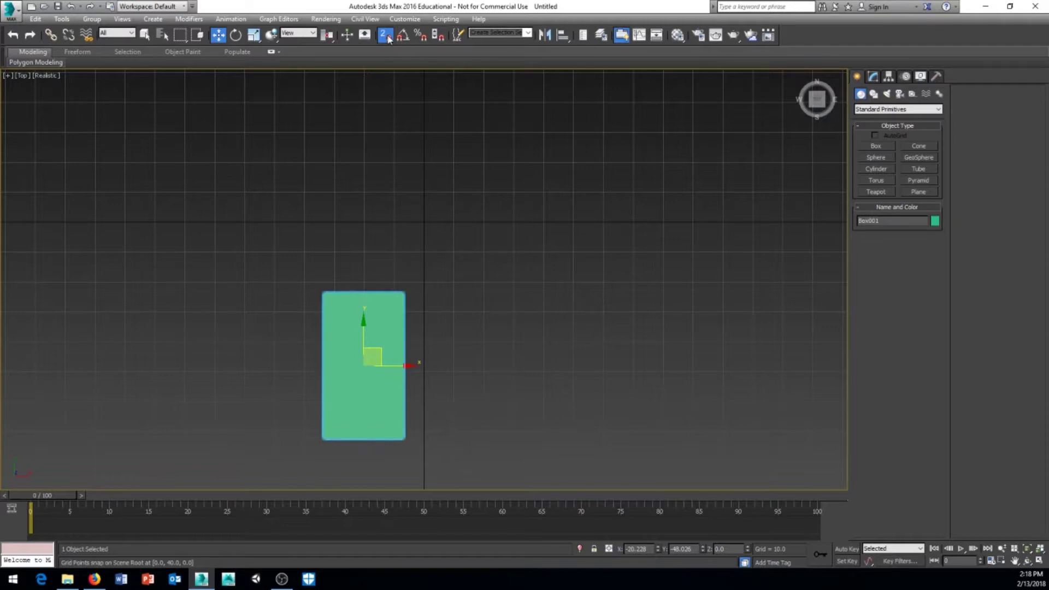
{"action": "left_click", "coordinate": [388, 36]}
{"action": "left_click_drag", "start_coordinate": [389, 39], "coordinate": [386, 85]}
{"action": "left_click_drag", "start_coordinate": [394, 309], "coordinate": [447, 268]}
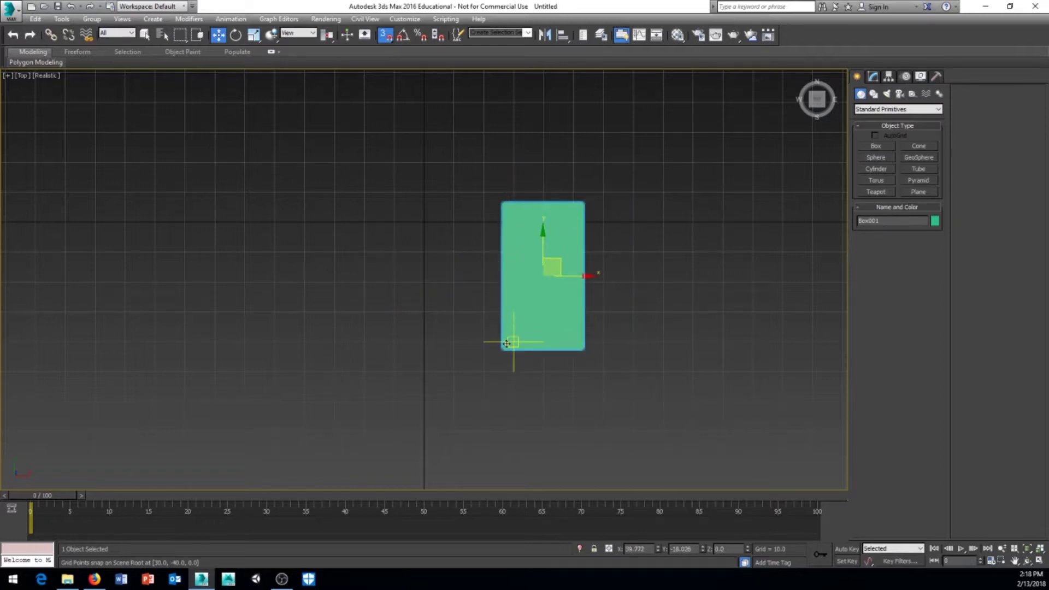
{"action": "left_click_drag", "start_coordinate": [511, 342], "coordinate": [445, 256]}
{"action": "middle_click_drag", "start_coordinate": [574, 223], "coordinate": [568, 228]}
{"action": "left_click", "coordinate": [385, 35]}
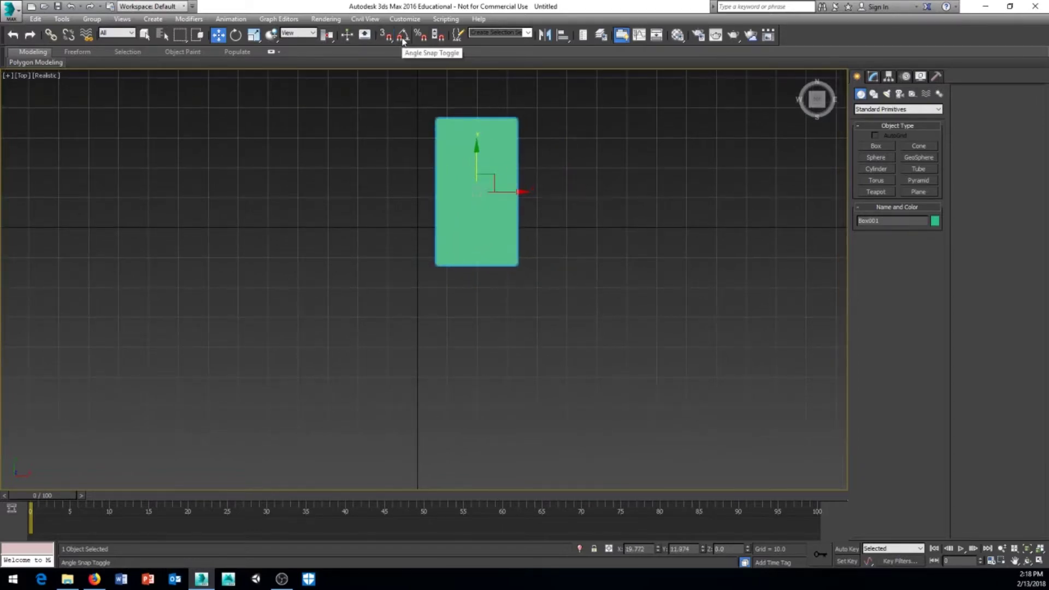
Step: Turn on Angle Snap and switch to the Rotate tool with the box selected
{"action": "left_click", "coordinate": [403, 37]}
{"action": "middle_click_drag", "start_coordinate": [463, 234], "coordinate": [427, 261]}
{"action": "right_click", "coordinate": [565, 246]}
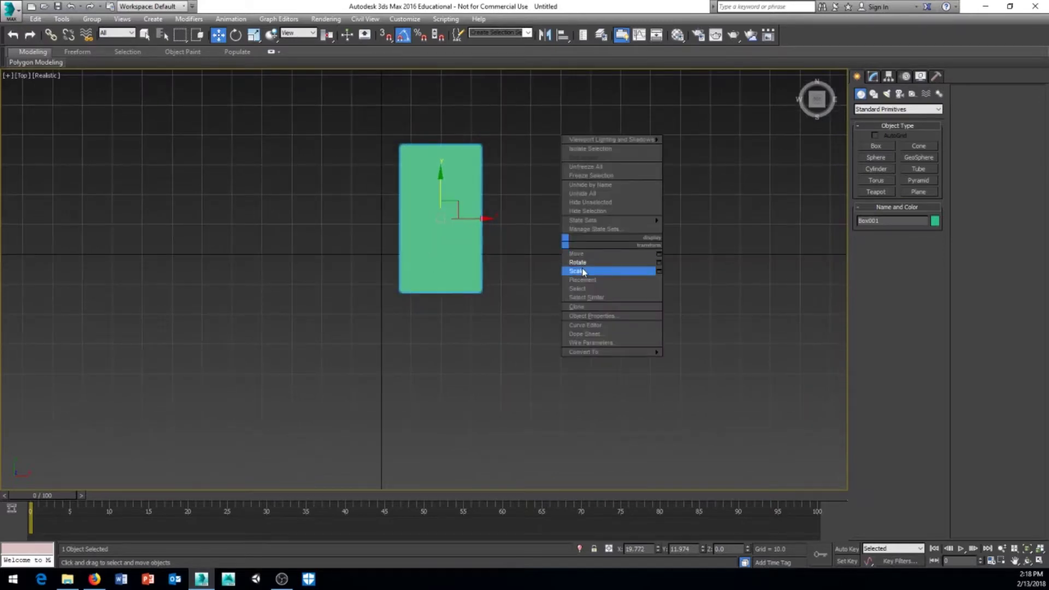
{"action": "left_click", "coordinate": [579, 262]}
{"action": "middle_click_drag", "start_coordinate": [504, 241], "coordinate": [502, 248]}
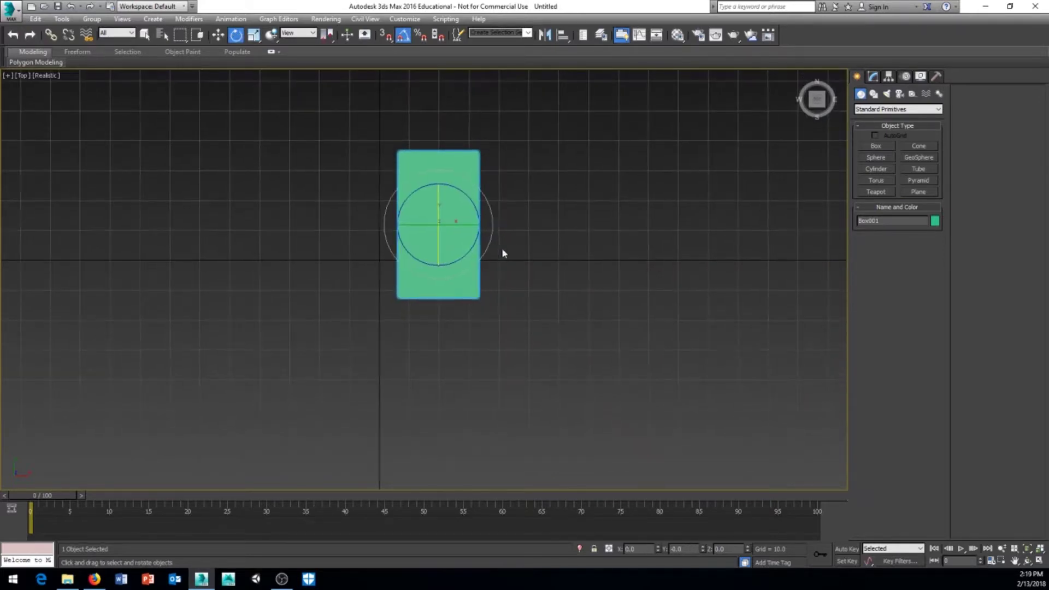
Step: Try rotating the box about X with Angle Snap off, rotate it -100 degrees with Angle Snap on, and undo the rotation
{"action": "left_click", "coordinate": [403, 35]}
{"action": "left_click_drag", "start_coordinate": [437, 196], "coordinate": [441, 166]}
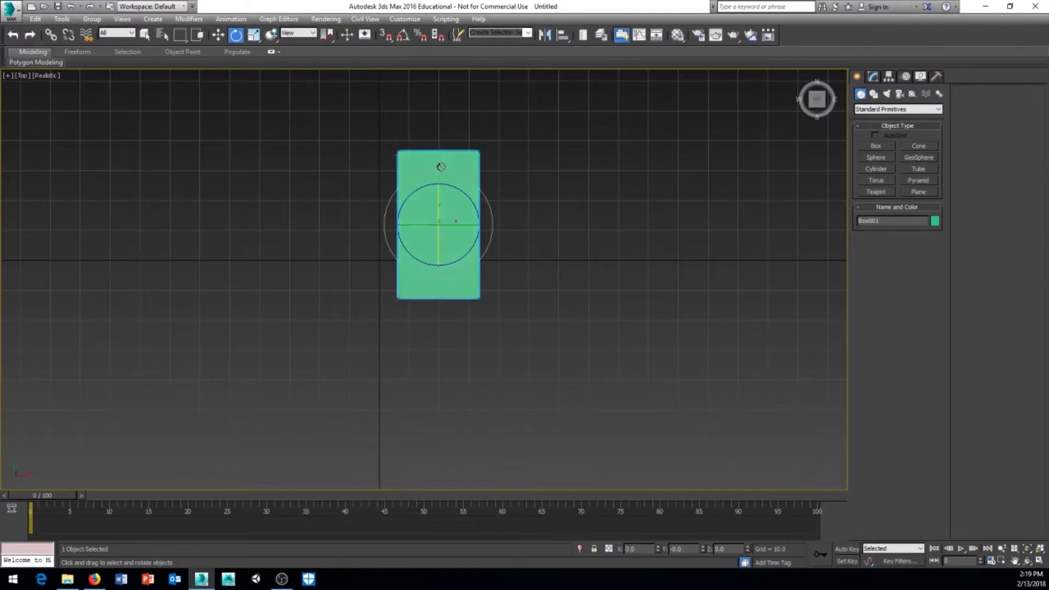
{"action": "left_click", "coordinate": [403, 36]}
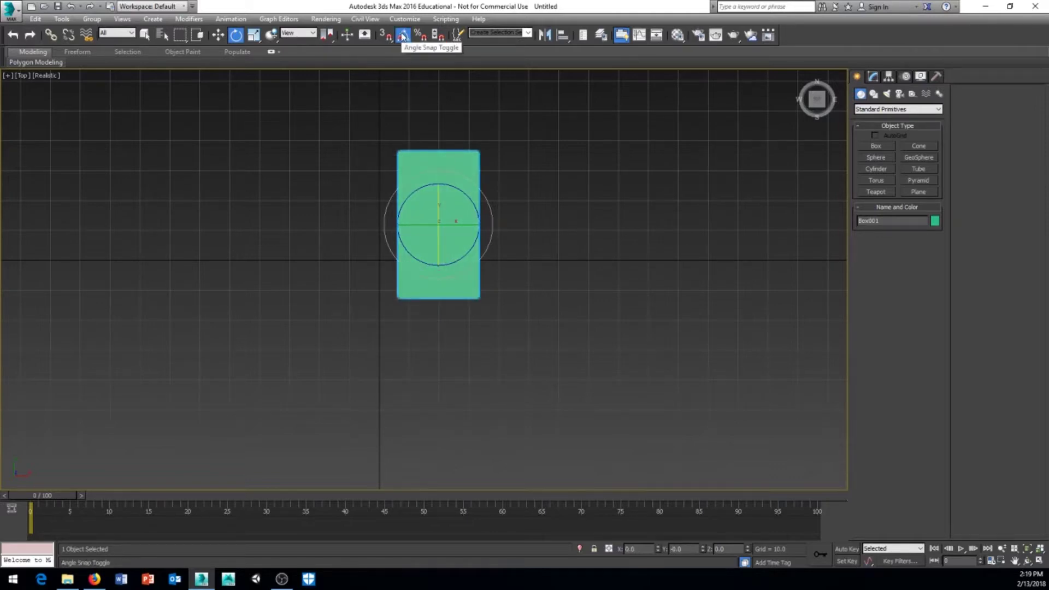
{"action": "left_click_drag", "start_coordinate": [439, 203], "coordinate": [443, 152]}
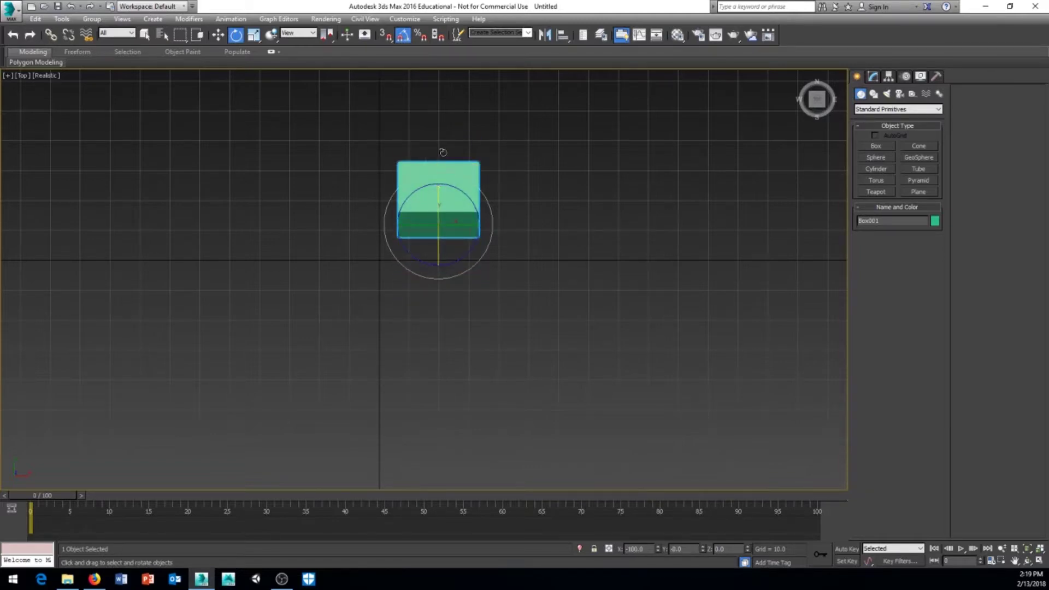
{"action": "key", "text": "ctrl+z"}
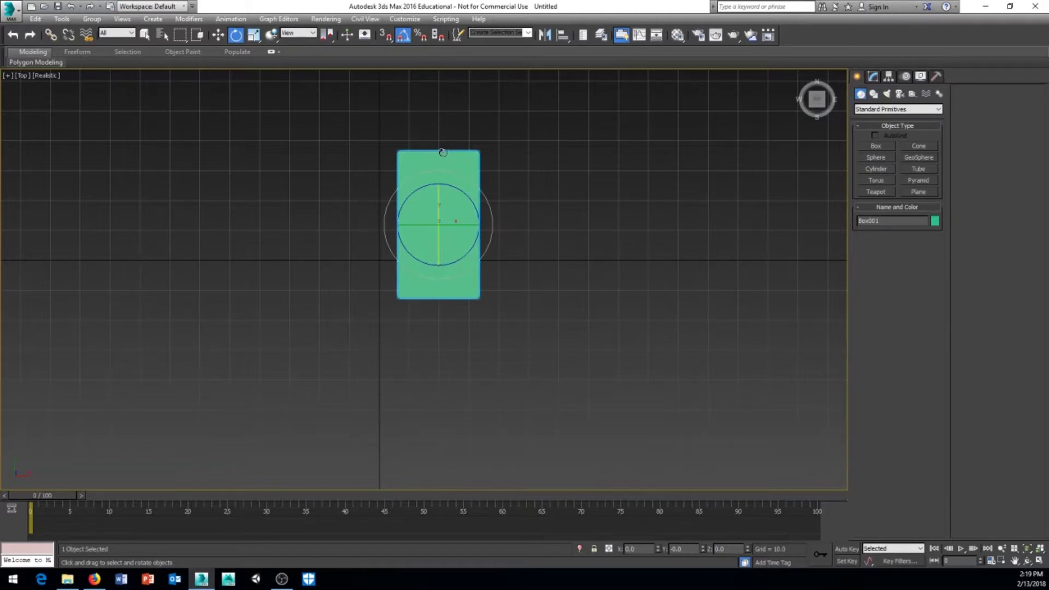
Step: Review the snap types and the angle and percent options in the Grid and Snap Settings, and close them
{"action": "right_click", "coordinate": [403, 36]}
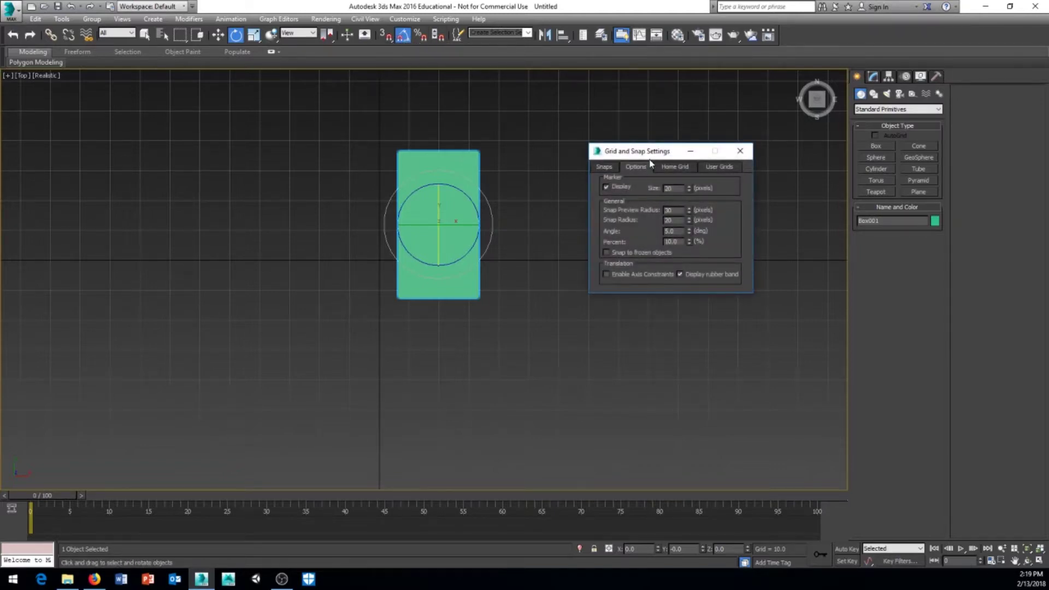
{"action": "left_click_drag", "start_coordinate": [639, 157], "coordinate": [598, 102]}
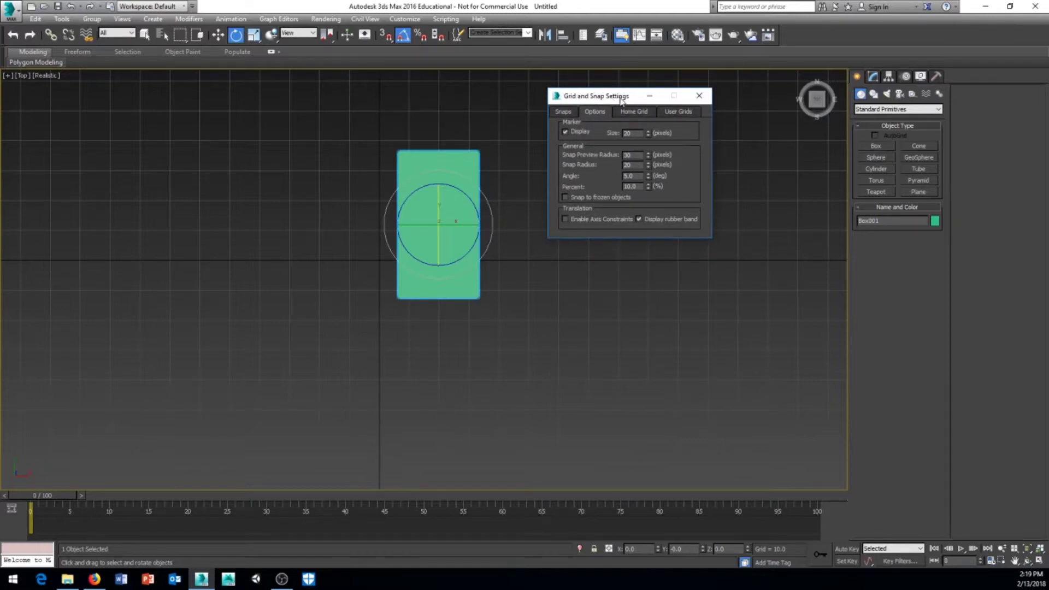
{"action": "left_click", "coordinate": [567, 113]}
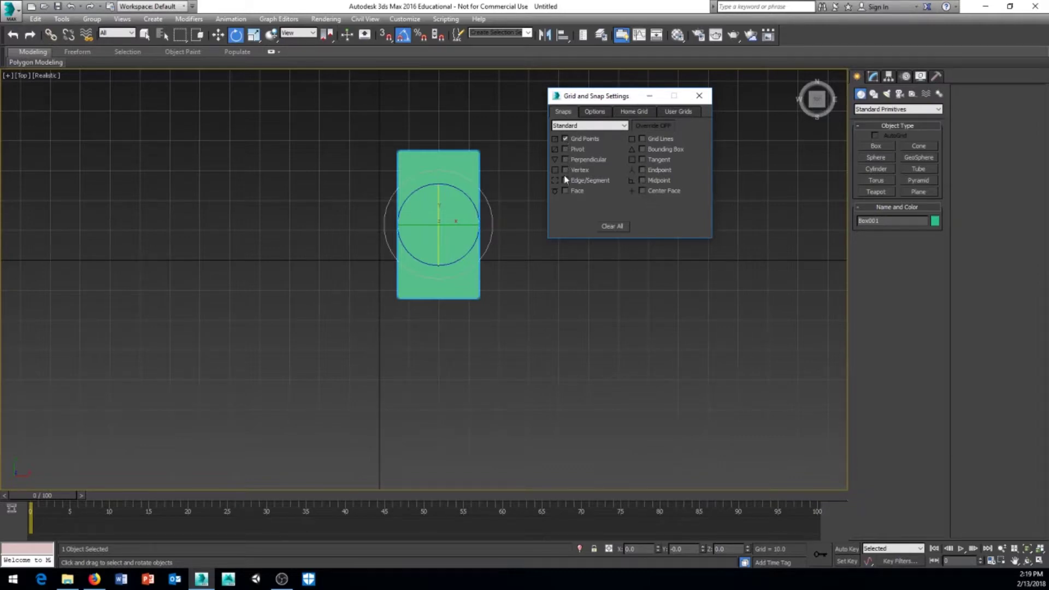
{"action": "left_click", "coordinate": [596, 112]}
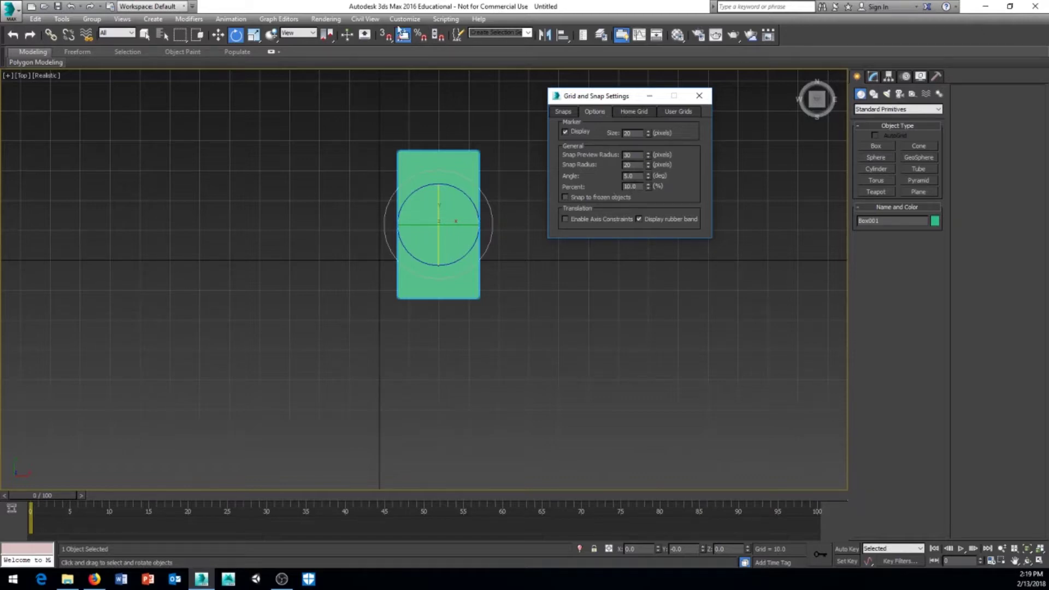
{"action": "left_click", "coordinate": [700, 96]}
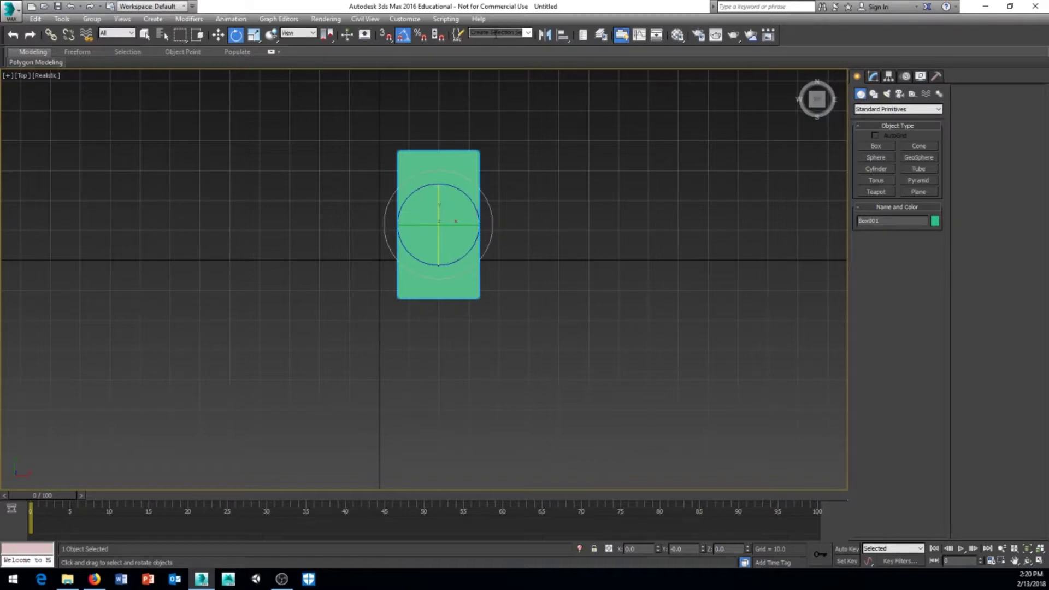
Step: Create a sphere with a radius of about 12.5 and a teapot with a radius of about 12.3 beside the box
{"action": "middle_click_drag", "start_coordinate": [637, 261], "coordinate": [485, 261]}
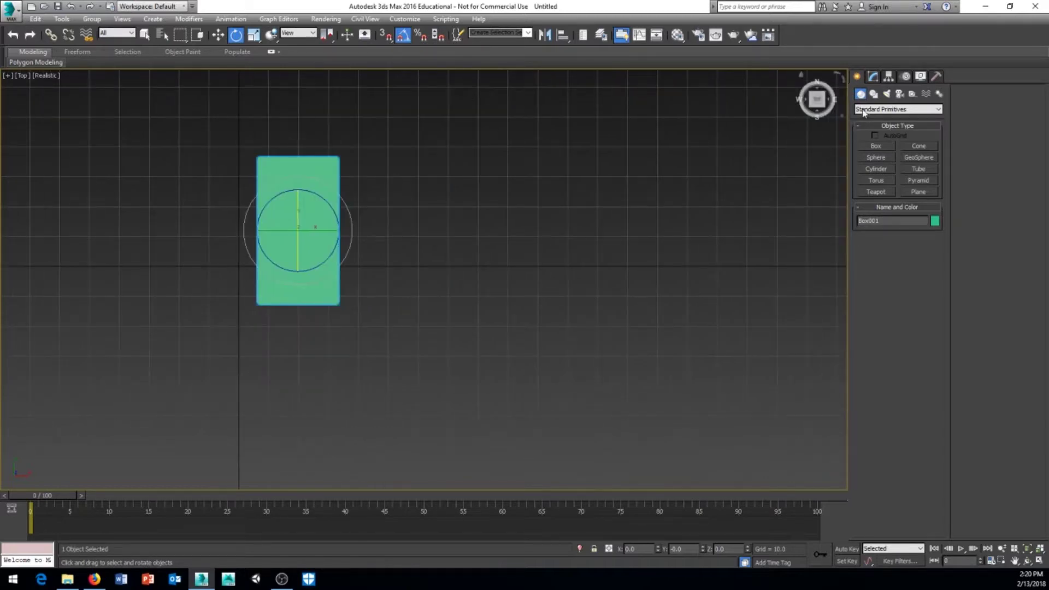
{"action": "left_click", "coordinate": [876, 157]}
{"action": "left_click_drag", "start_coordinate": [468, 183], "coordinate": [498, 160]}
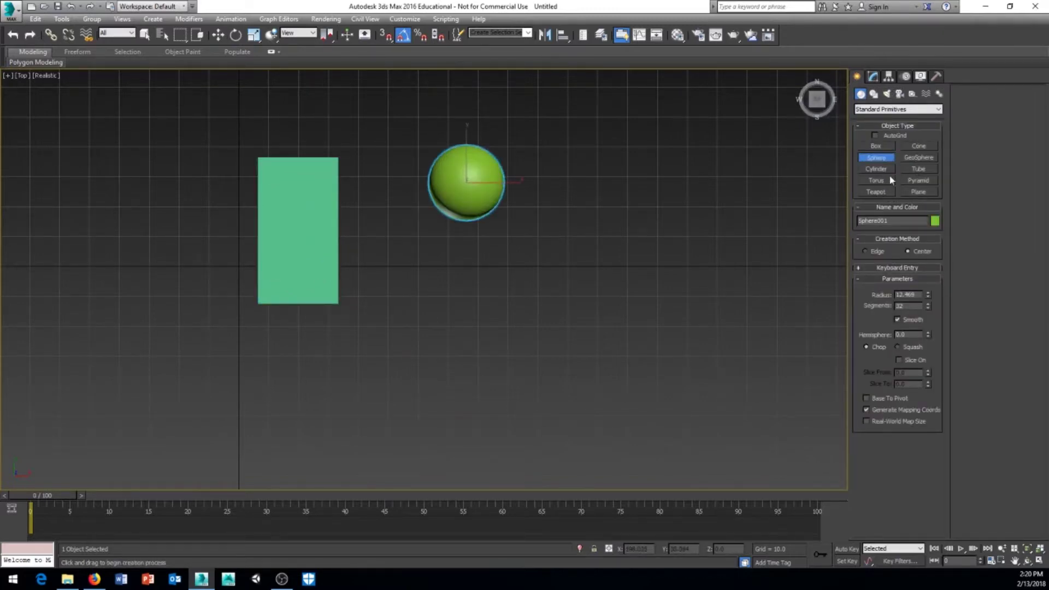
{"action": "left_click", "coordinate": [877, 191]}
{"action": "left_click_drag", "start_coordinate": [495, 290], "coordinate": [558, 244]}
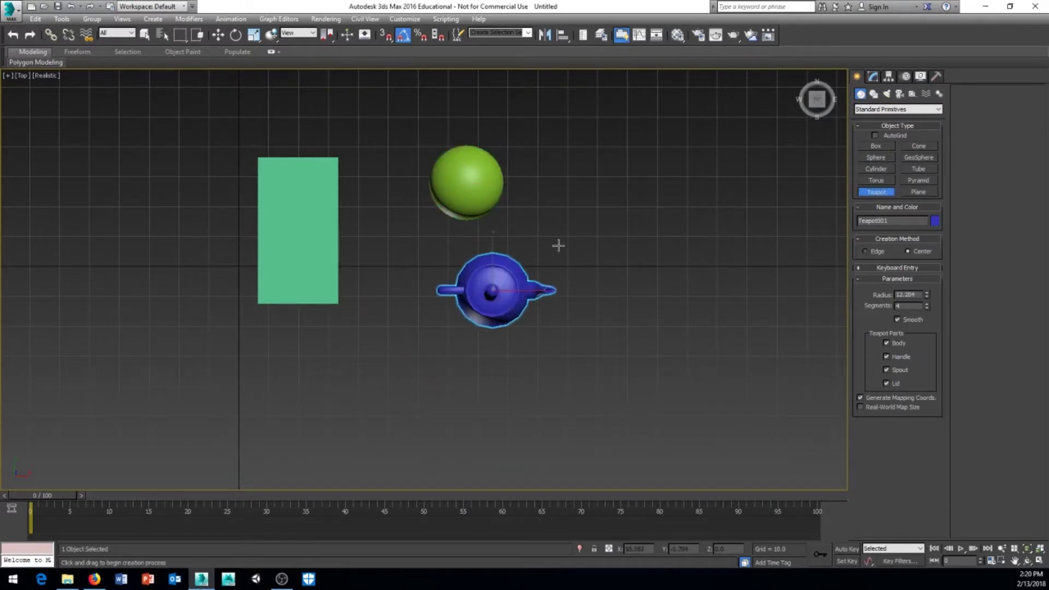
Step: In the Perspective view, save the sphere and teapot as a named selection set called "round" and clear the selection
{"action": "middle_click_drag", "start_coordinate": [558, 244], "coordinate": [431, 321]}
{"action": "key", "text": "p"}
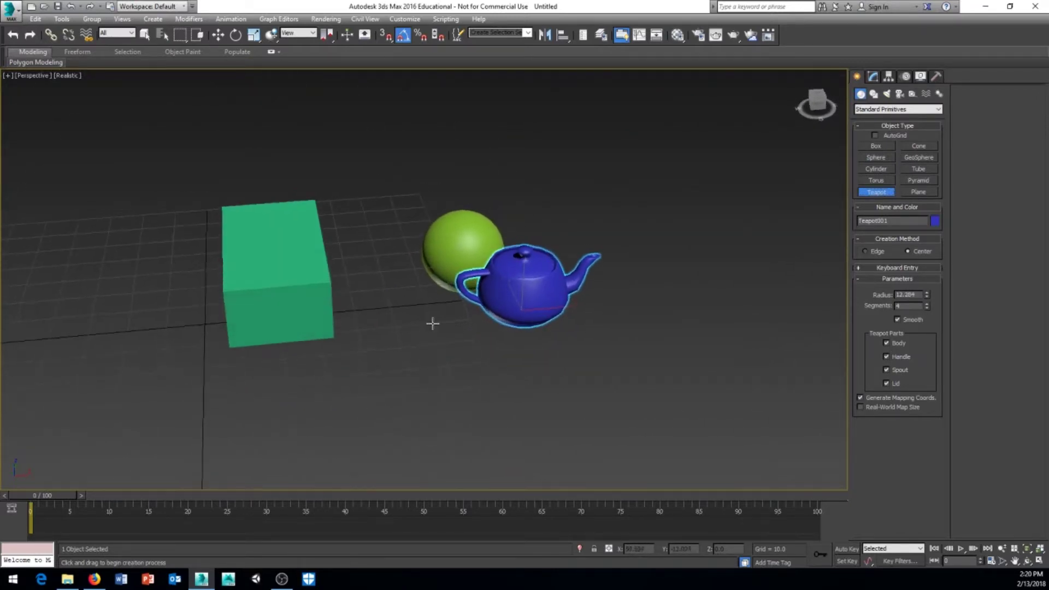
{"action": "key", "text": "e"}
{"action": "left_click", "coordinate": [456, 298]}
{"action": "left_click_drag", "start_coordinate": [610, 375], "coordinate": [613, 375]}
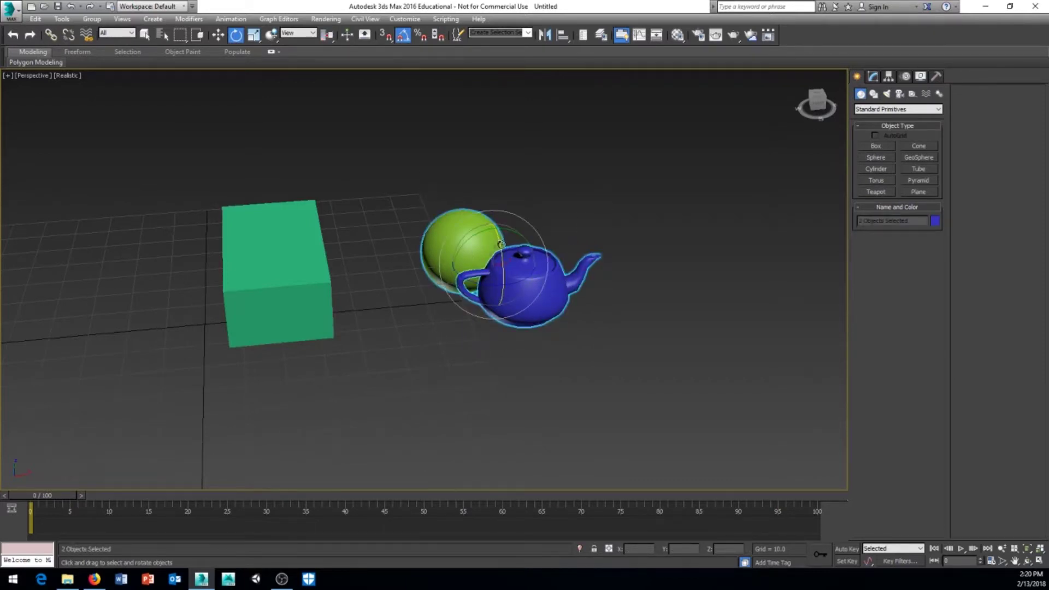
{"action": "left_click", "coordinate": [491, 33]}
{"action": "left_click", "coordinate": [500, 117]}
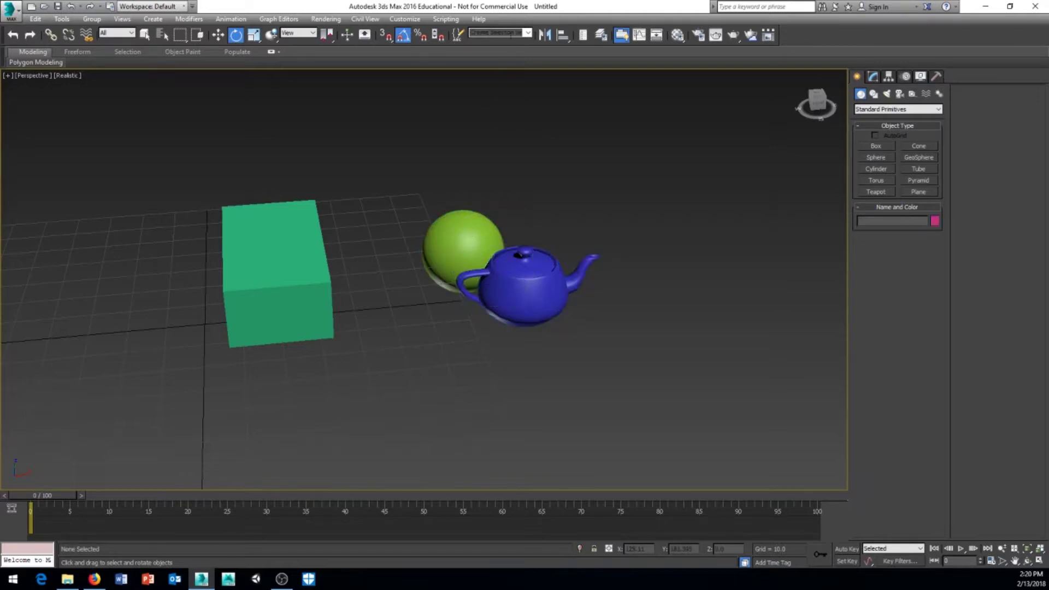
Step: Select the sphere and teapot by recalling the "round" selection set, and clear the selection
{"action": "left_click", "coordinate": [528, 34]}
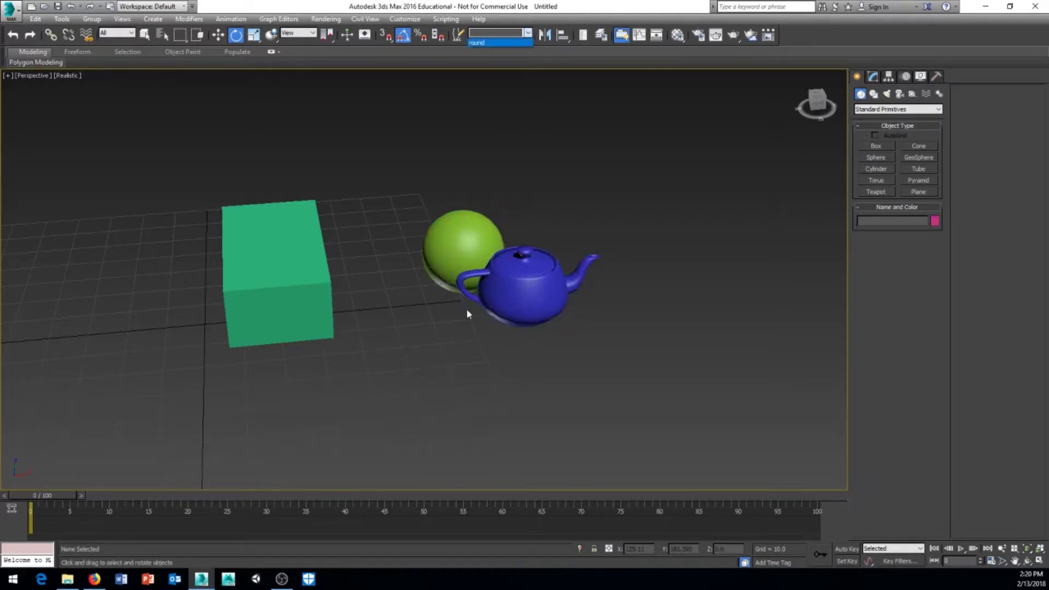
{"action": "left_click", "coordinate": [484, 44]}
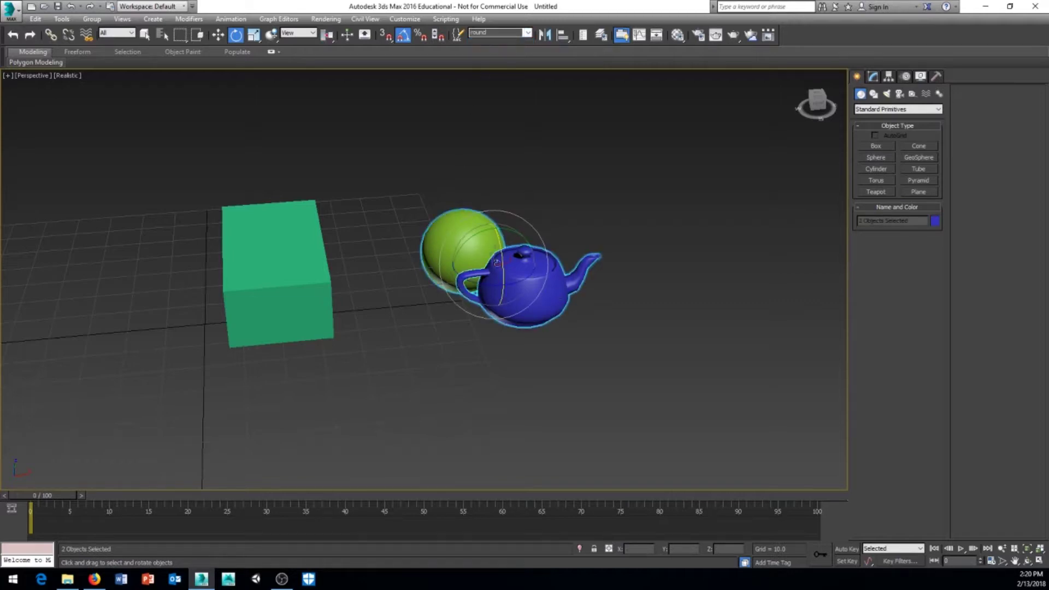
{"action": "left_click", "coordinate": [169, 165]}
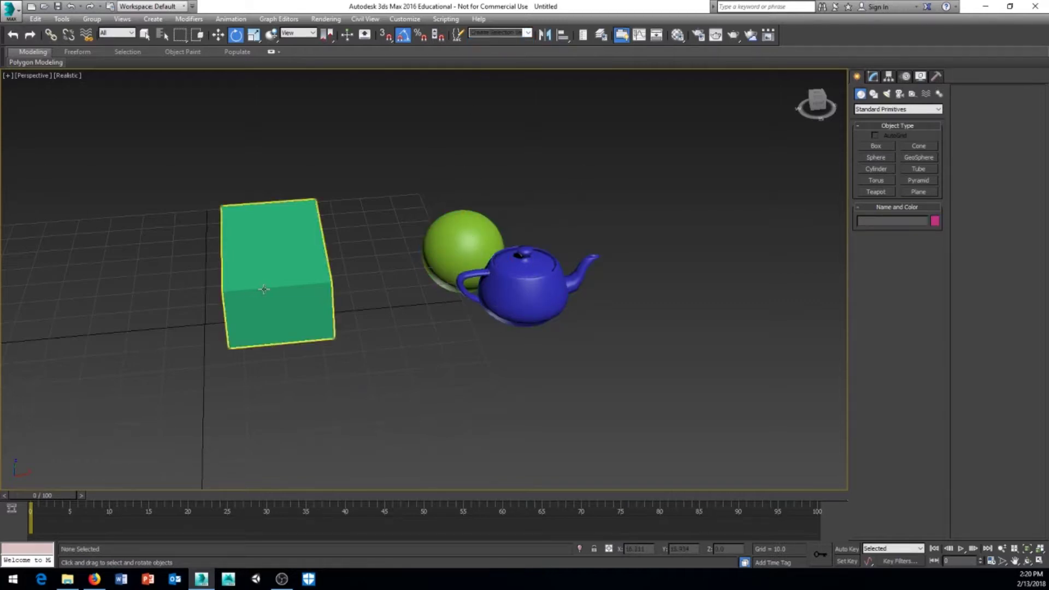
Step: Save the box and sphere as a named selection set called "greens", clear the selection, and recall that set
{"action": "left_click", "coordinate": [241, 288]}
{"action": "left_click", "coordinate": [429, 252], "text": "ctrl"}
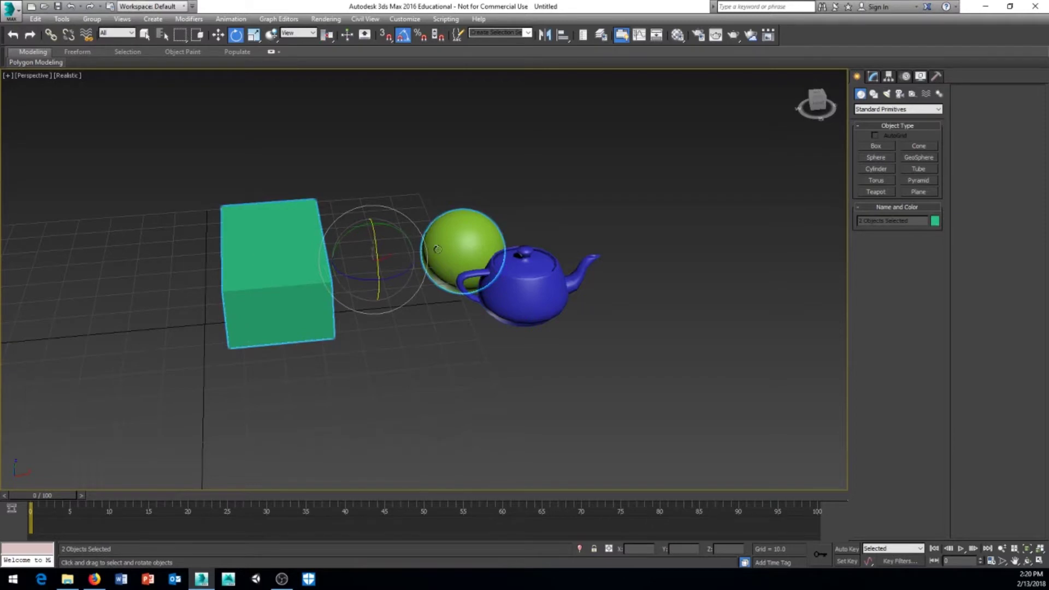
{"action": "left_click", "coordinate": [496, 33]}
{"action": "left_click", "coordinate": [442, 187]}
{"action": "left_click", "coordinate": [529, 32]}
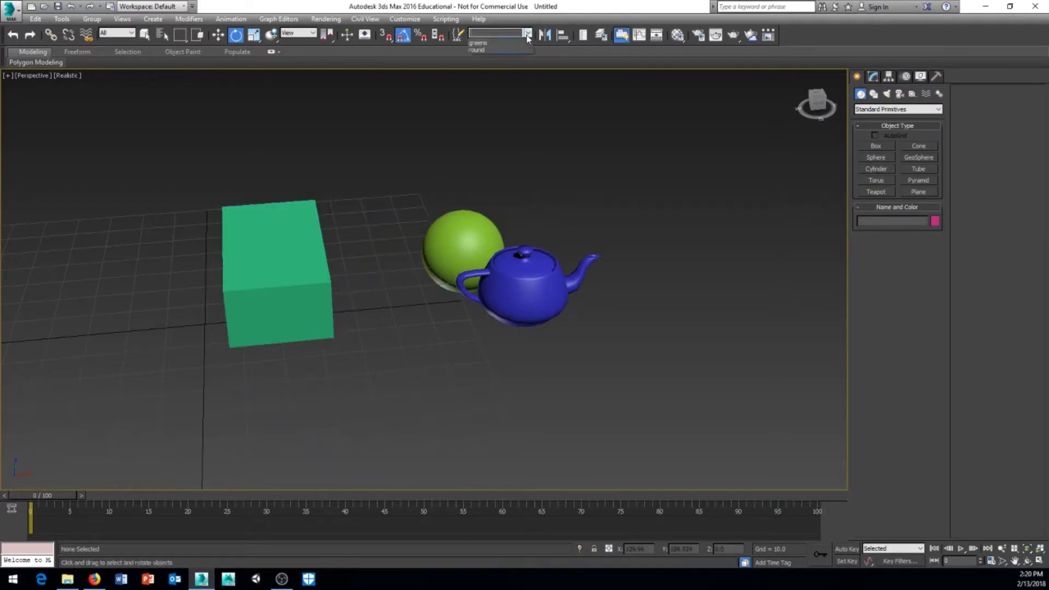
{"action": "left_click", "coordinate": [490, 44]}
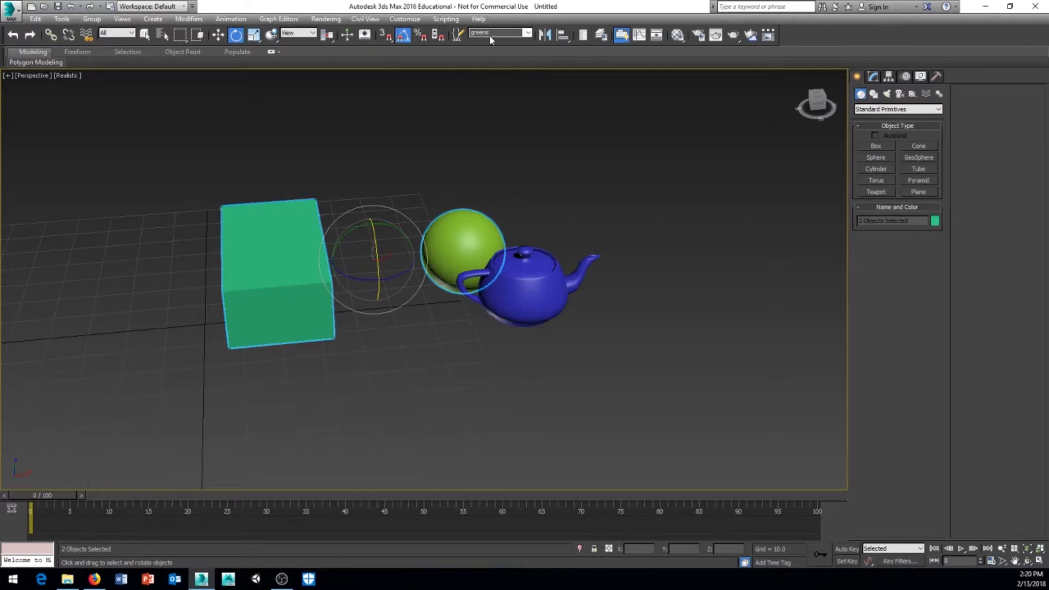
Step: Open the Named Selection Sets editor and expand the "greens" set to show its member objects
{"action": "left_click", "coordinate": [457, 36]}
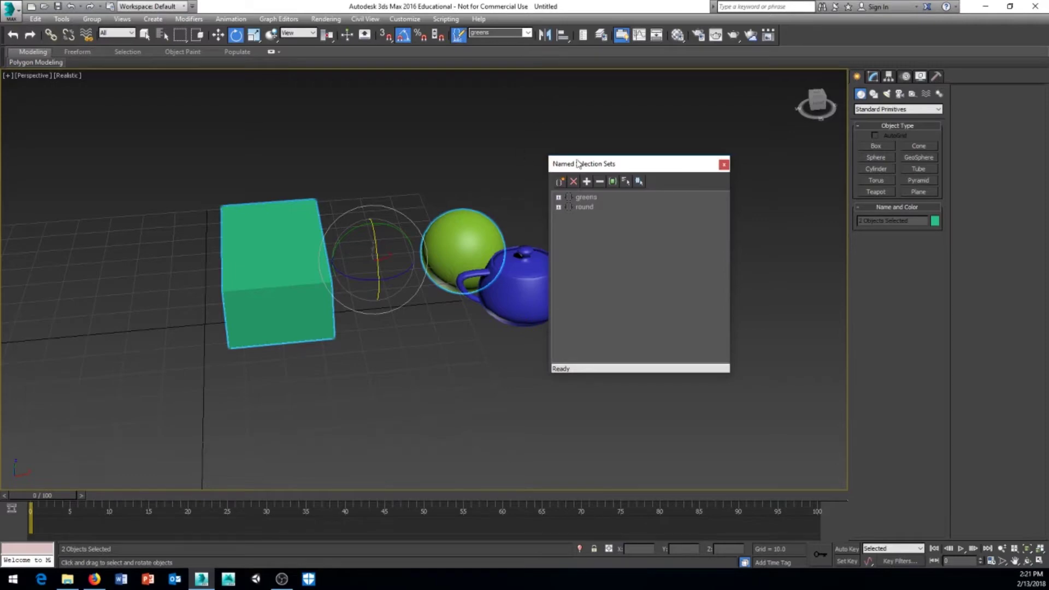
{"action": "left_click_drag", "start_coordinate": [601, 161], "coordinate": [642, 121]}
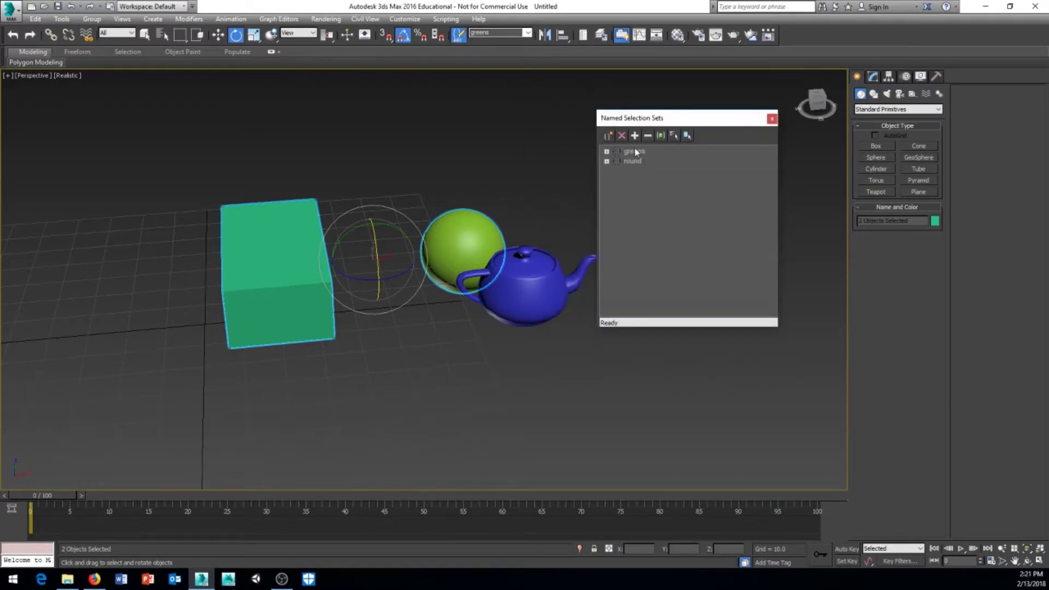
{"action": "left_click", "coordinate": [635, 152]}
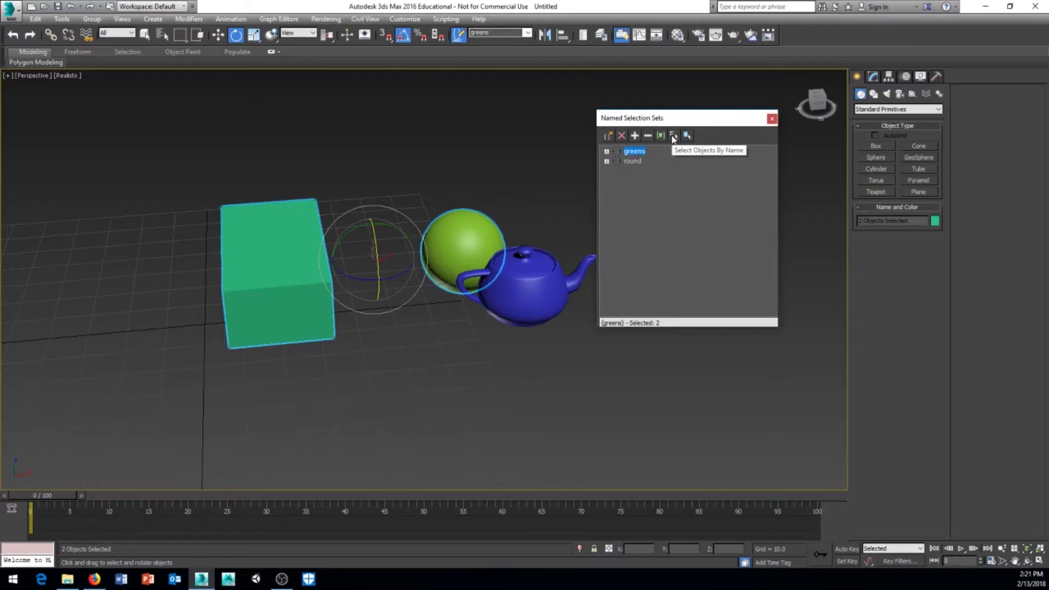
{"action": "left_click_drag", "start_coordinate": [692, 118], "coordinate": [682, 111]}
{"action": "left_click", "coordinate": [632, 144]}
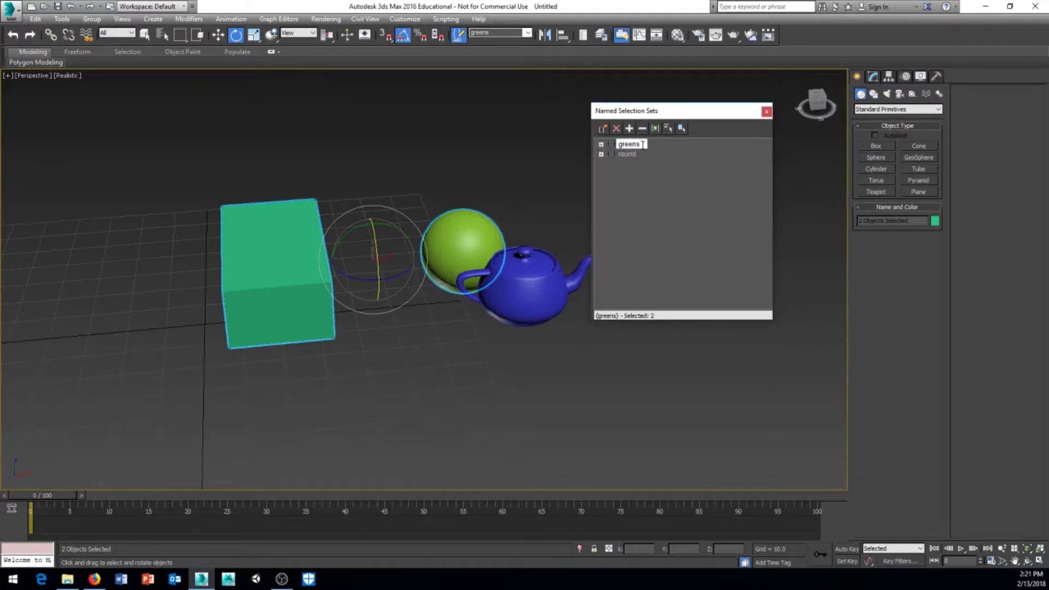
{"action": "key", "text": "Return"}
{"action": "double_click", "coordinate": [633, 145]}
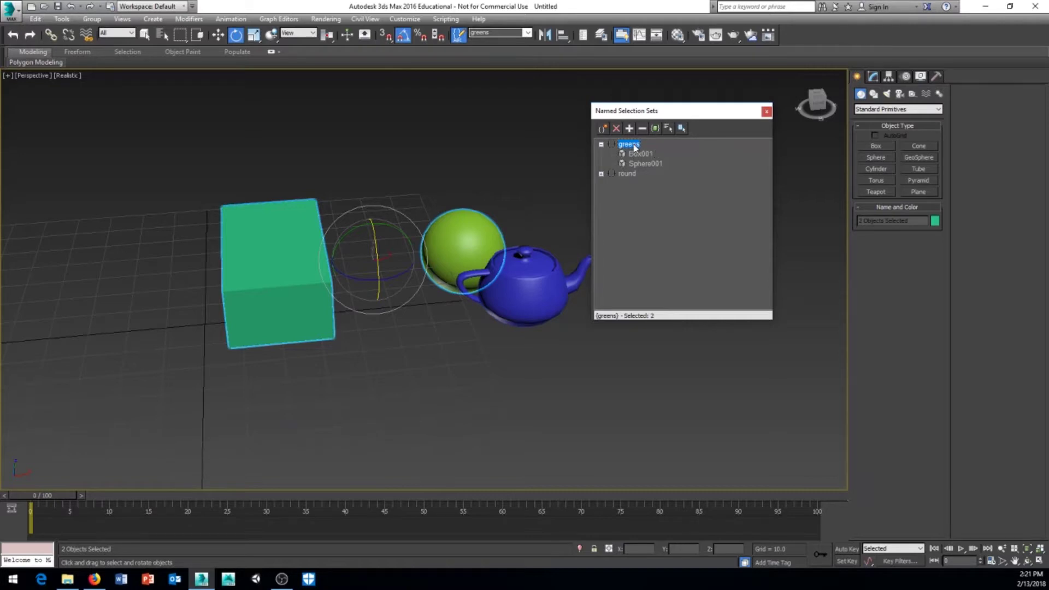
Step: Rename the "greens" selection set to "green" and close the Named Selection Sets editor
{"action": "left_click", "coordinate": [634, 147]}
{"action": "left_click", "coordinate": [641, 143]}
{"action": "key", "text": "BackSpace"}
{"action": "key", "text": "Return"}
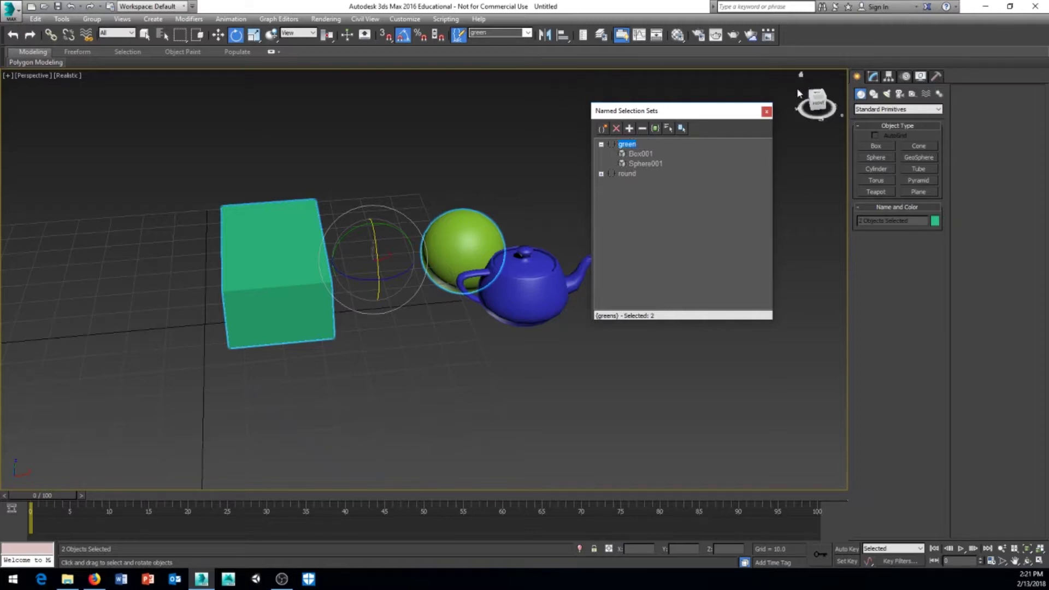
{"action": "left_click", "coordinate": [767, 111]}
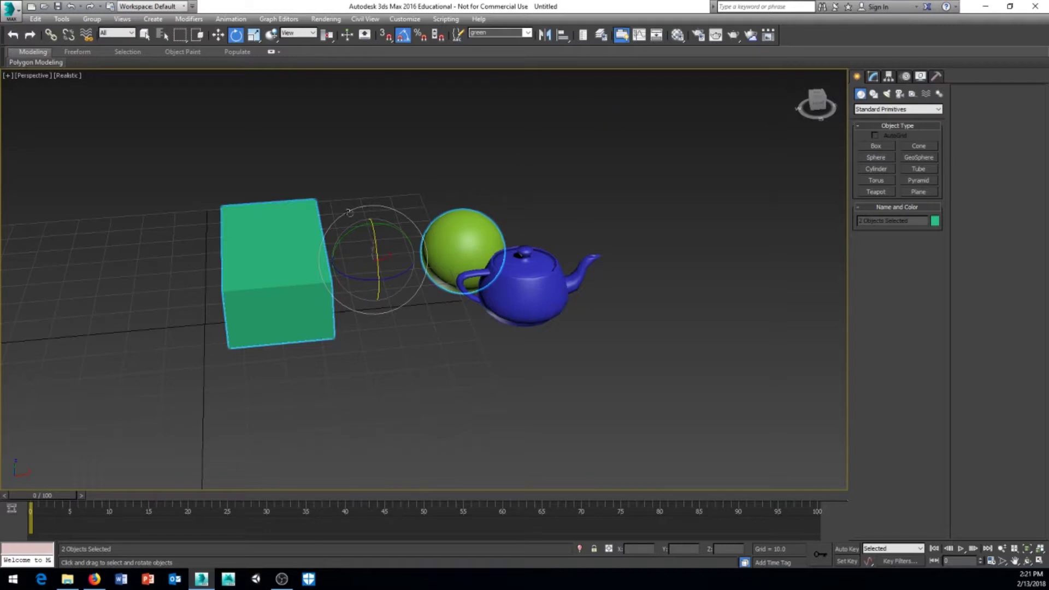
Step: Select the teapot and mirror it across the Z axis as a copy
{"action": "middle_click_drag", "start_coordinate": [350, 212], "coordinate": [403, 199], "text": "alt"}
{"action": "middle_click_drag", "start_coordinate": [474, 323], "coordinate": [458, 325], "text": "alt"}
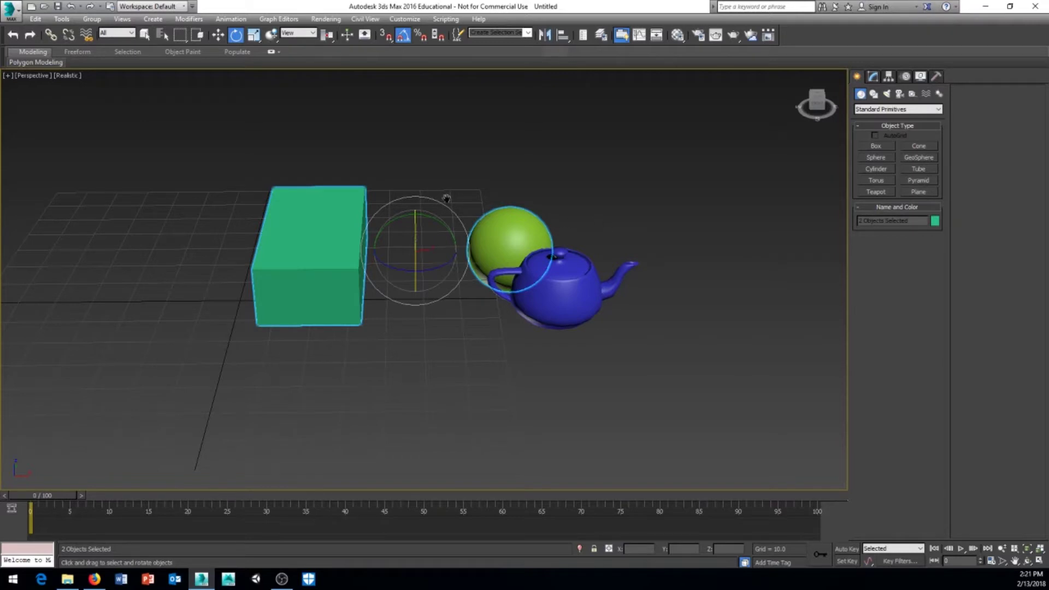
{"action": "middle_click_drag", "start_coordinate": [443, 195], "coordinate": [297, 168]}
{"action": "left_click", "coordinate": [420, 261]}
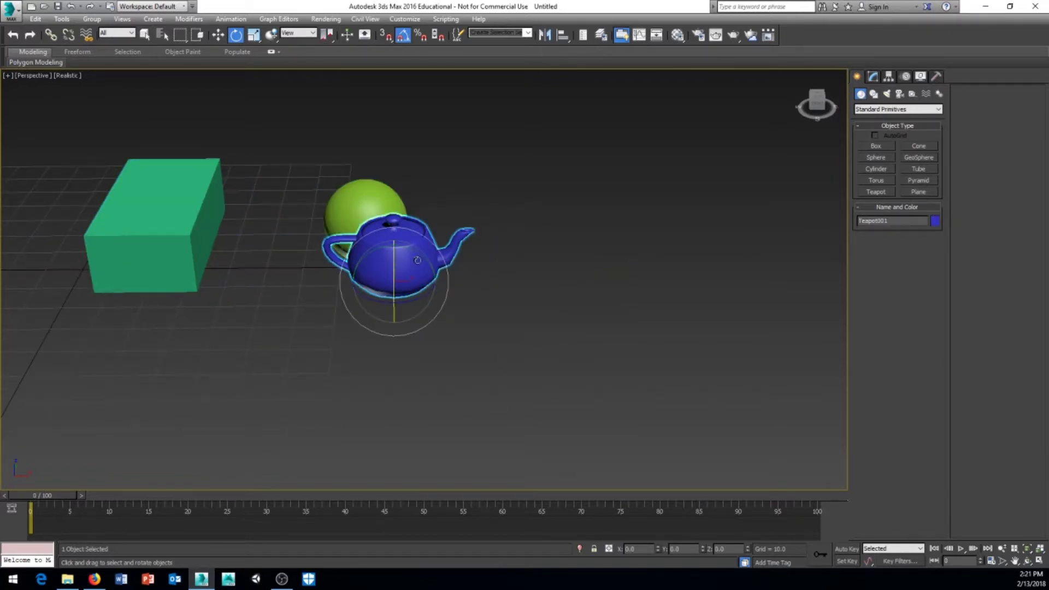
{"action": "middle_click_drag", "start_coordinate": [546, 139], "coordinate": [511, 161]}
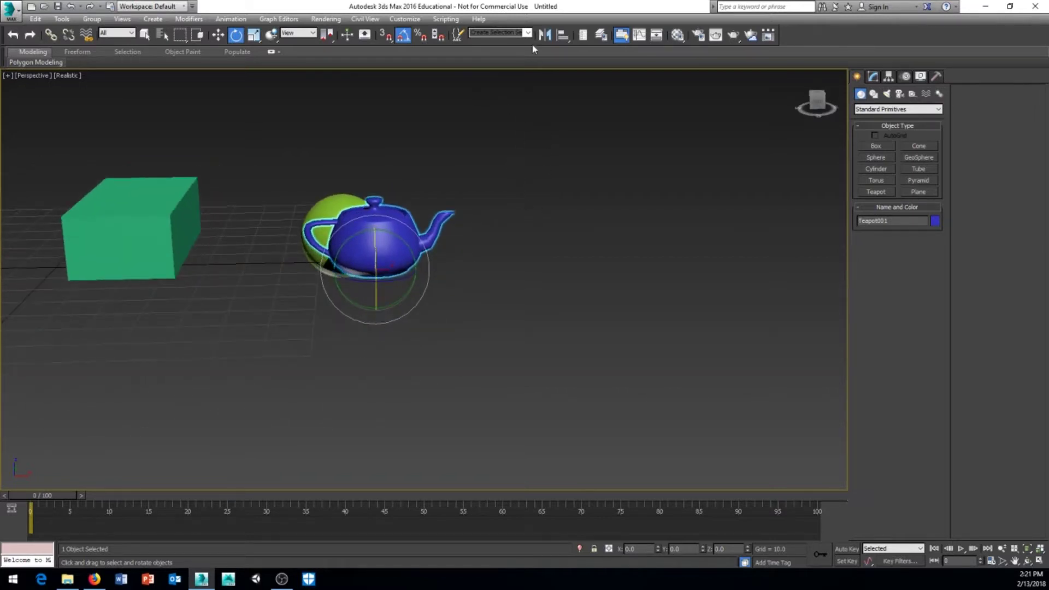
{"action": "left_click", "coordinate": [545, 36]}
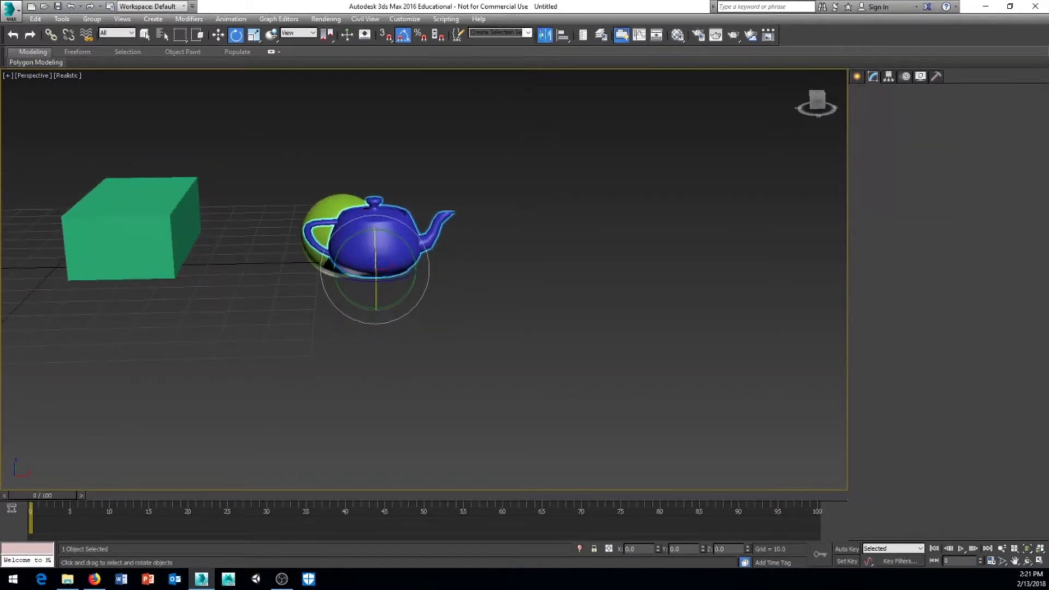
{"action": "left_click_drag", "start_coordinate": [509, 191], "coordinate": [658, 117]}
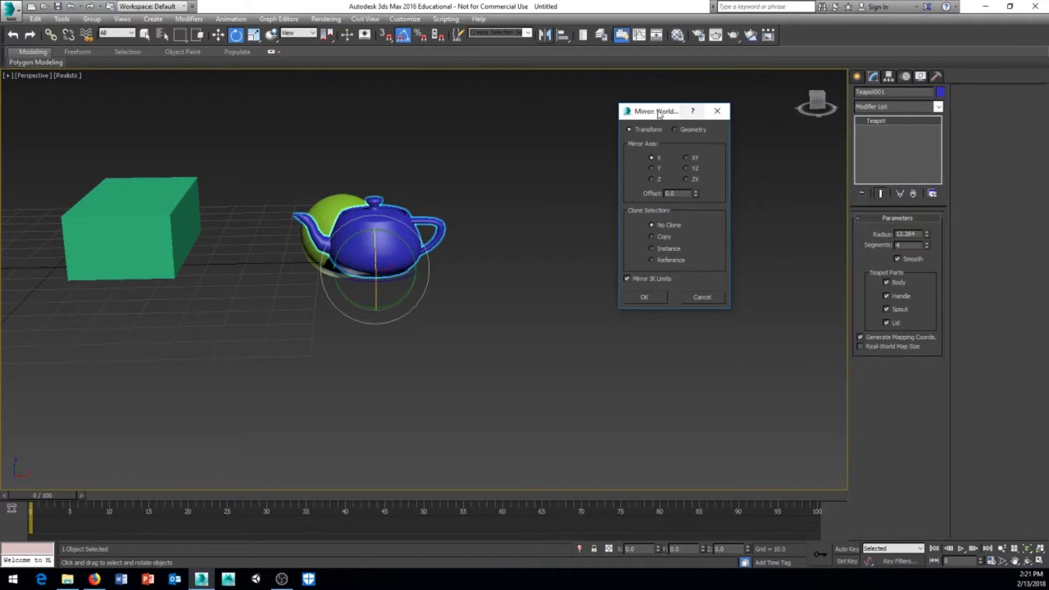
{"action": "left_click_drag", "start_coordinate": [658, 112], "coordinate": [658, 99]}
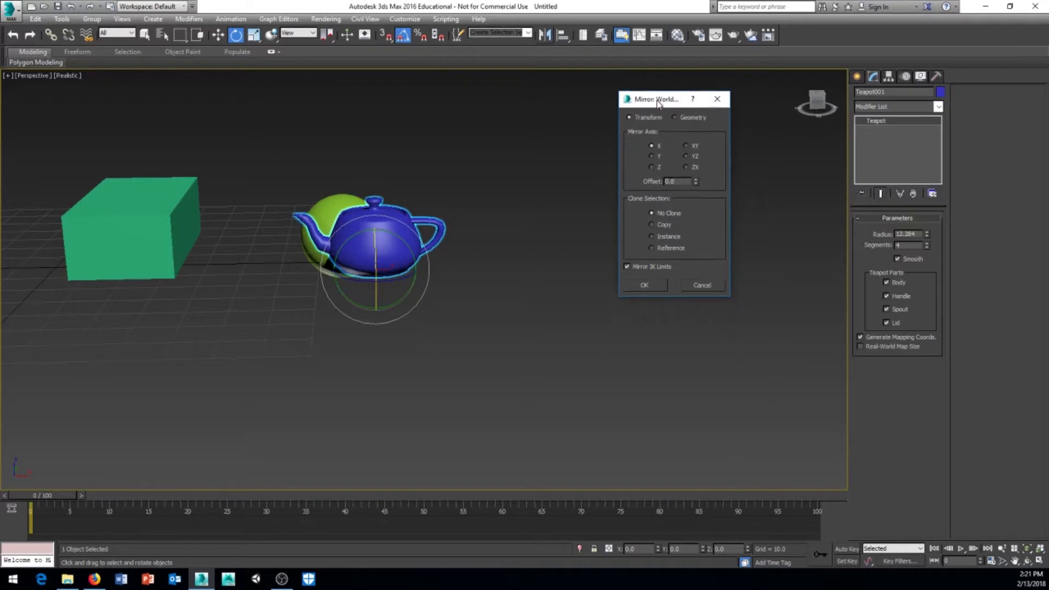
{"action": "left_click", "coordinate": [651, 167]}
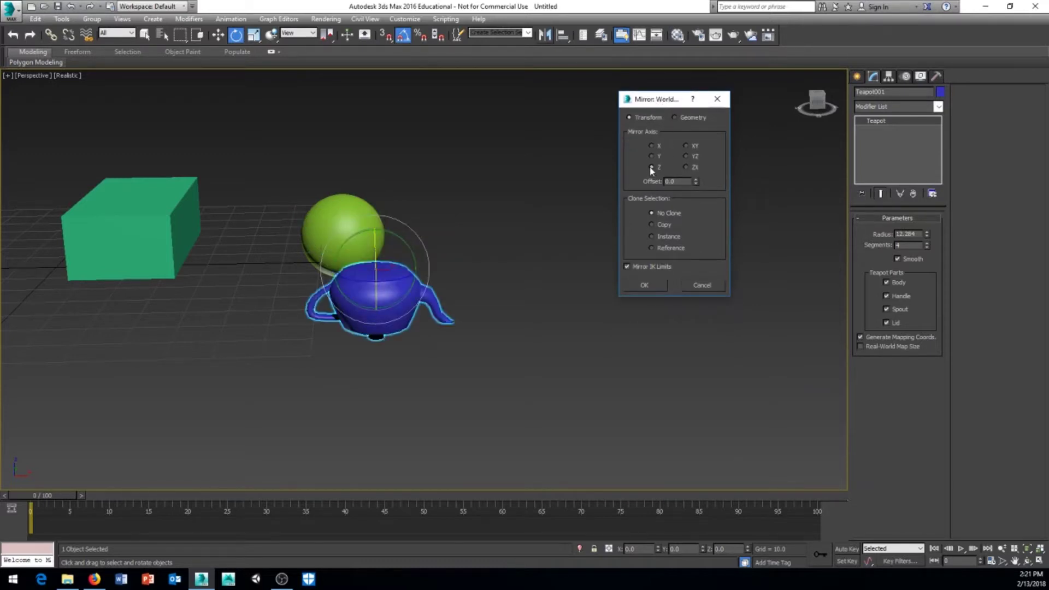
{"action": "left_click", "coordinate": [652, 225]}
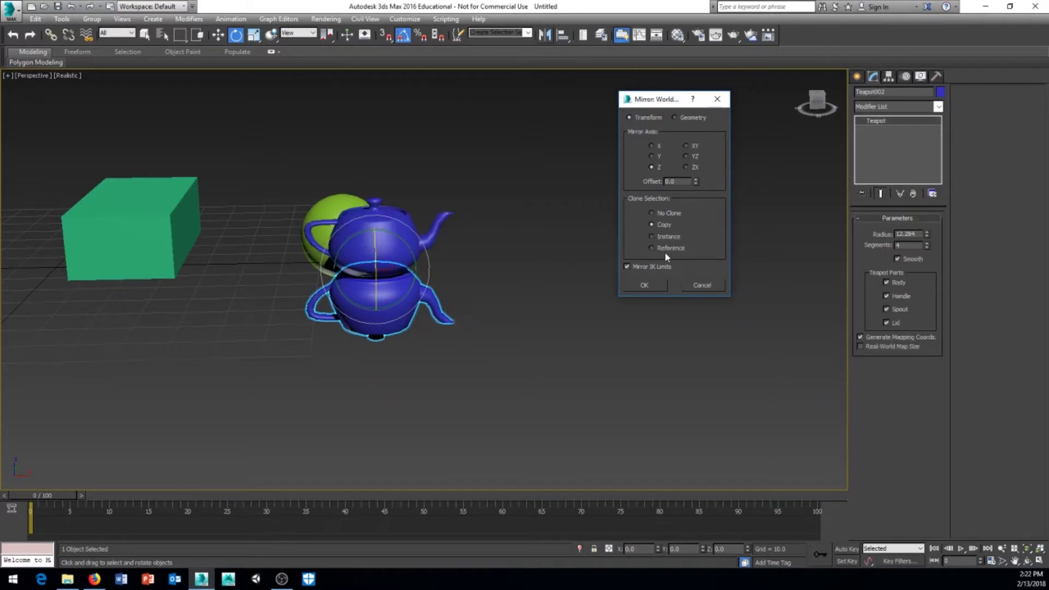
{"action": "left_click", "coordinate": [645, 285]}
Step: Move the original upright teapot straight up along Z to about Z 5.3, above its mirrored copy
{"action": "middle_click_drag", "start_coordinate": [446, 230], "coordinate": [551, 227]}
{"action": "left_click", "coordinate": [503, 266]}
{"action": "right_click", "coordinate": [550, 227]}
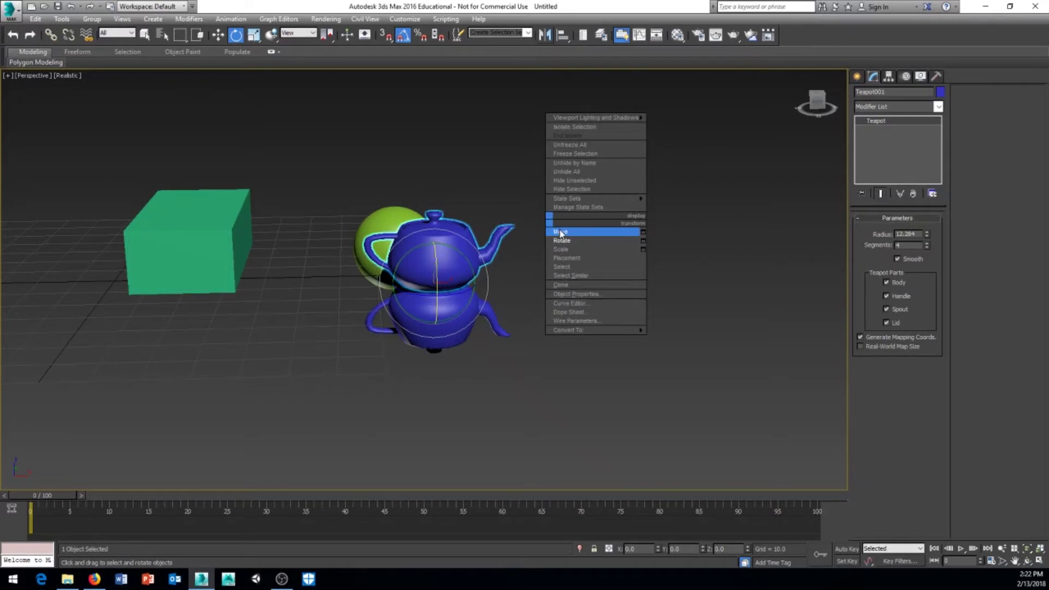
{"action": "left_click", "coordinate": [561, 235]}
{"action": "left_click_drag", "start_coordinate": [427, 226], "coordinate": [427, 192]}
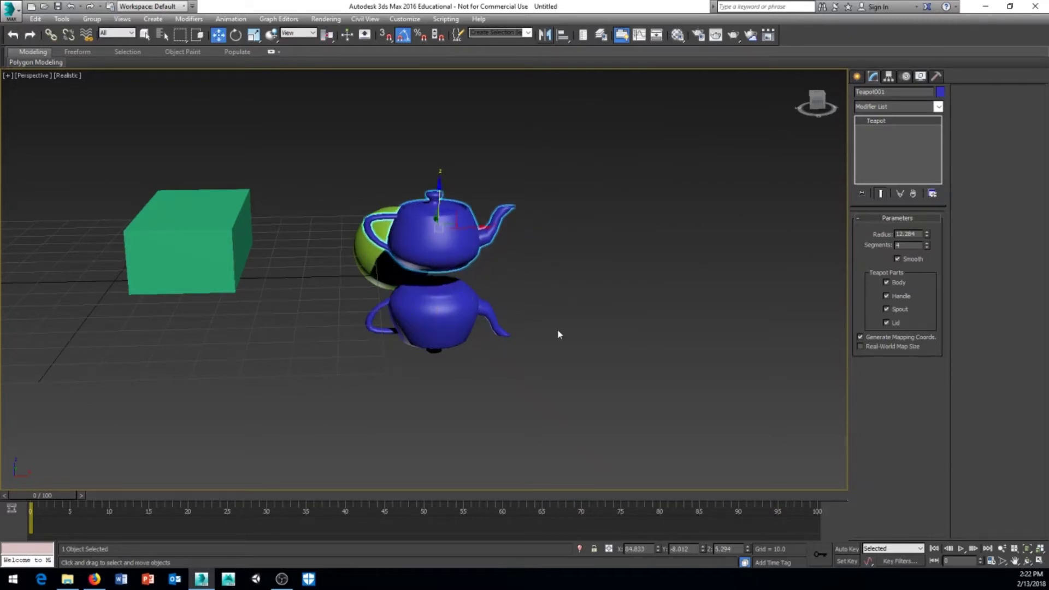
{"action": "middle_click_drag", "start_coordinate": [557, 332], "coordinate": [552, 317]}
{"action": "middle_click_drag", "start_coordinate": [457, 379], "coordinate": [470, 253], "text": "alt"}
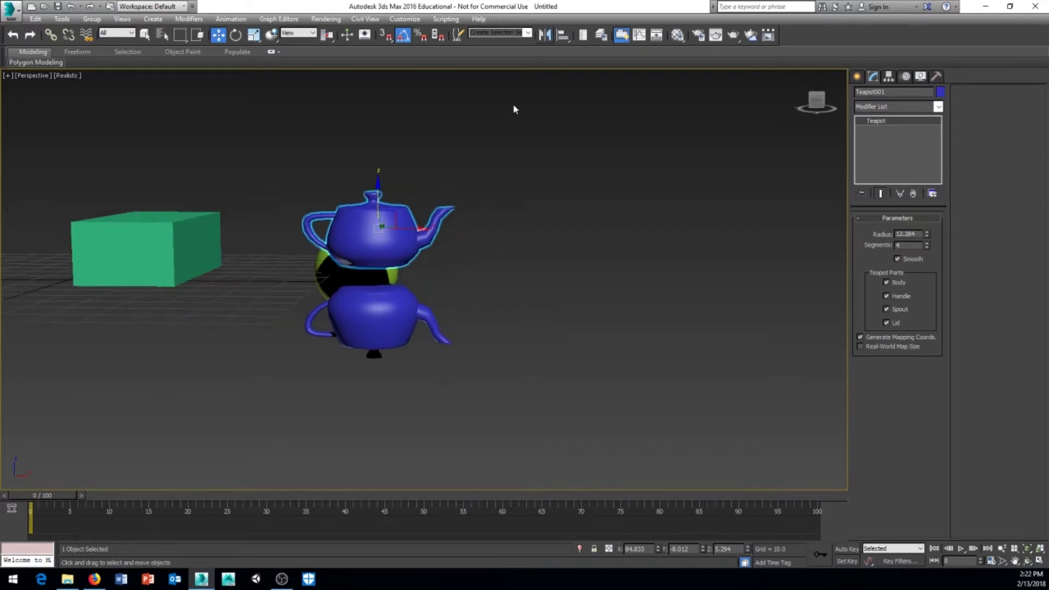
{"action": "middle_click_drag", "start_coordinate": [524, 89], "coordinate": [556, 128], "text": "alt"}
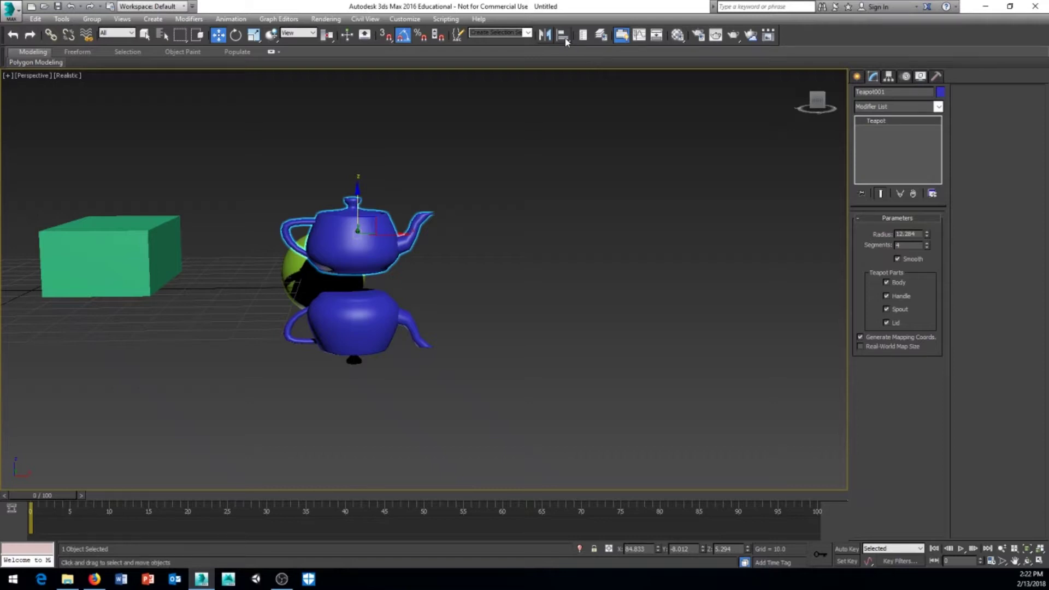
Step: Align the upright teapot to the box, pivot point to pivot point, in X, Y and Z position
{"action": "middle_click_drag", "start_coordinate": [480, 288], "coordinate": [535, 292]}
{"action": "left_click", "coordinate": [535, 224]}
{"action": "left_click", "coordinate": [450, 248]}
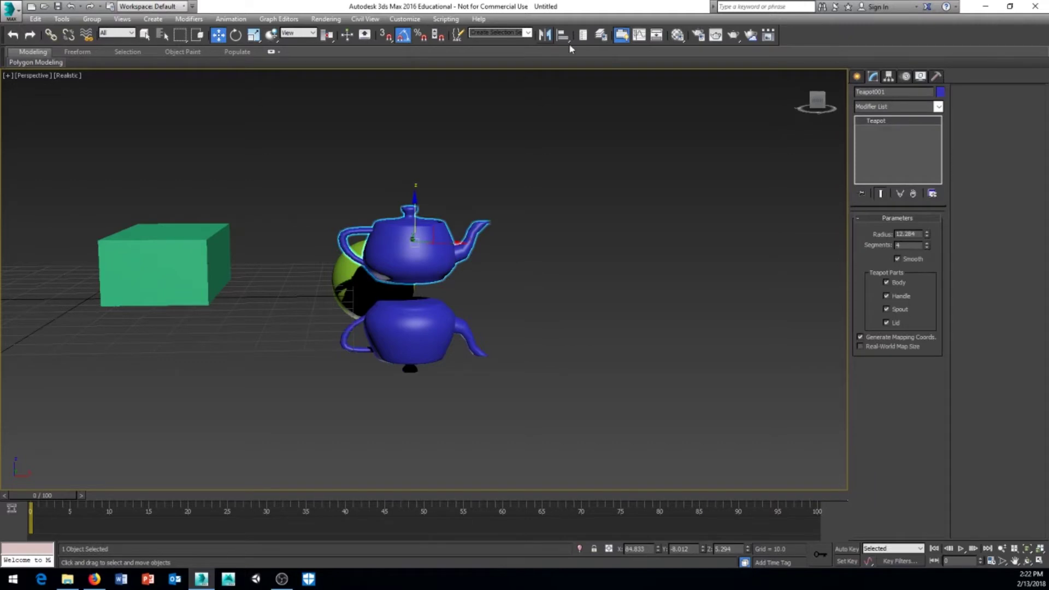
{"action": "left_click", "coordinate": [563, 36]}
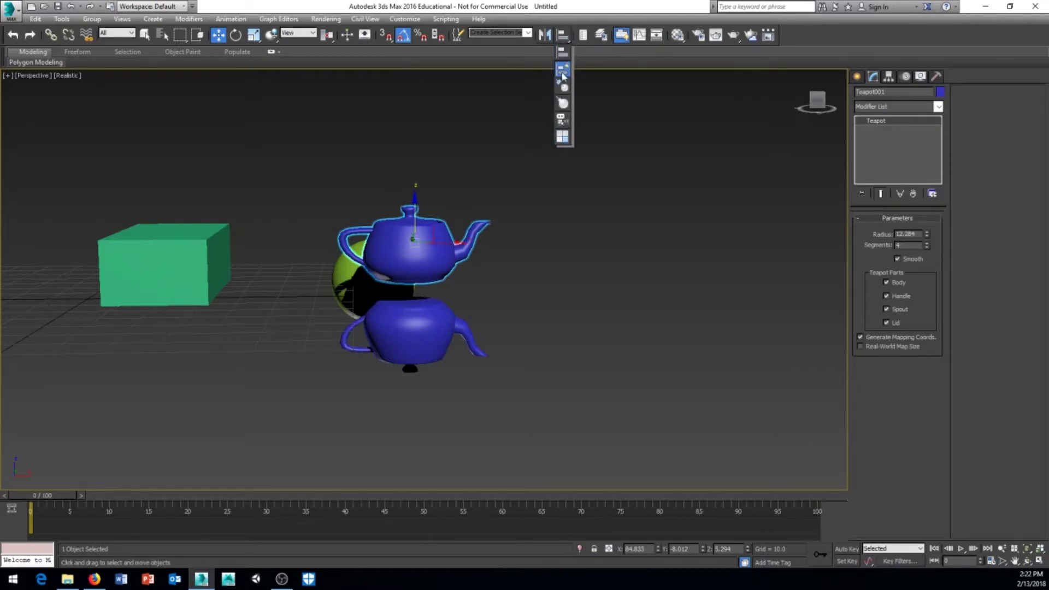
{"action": "left_click", "coordinate": [579, 58]}
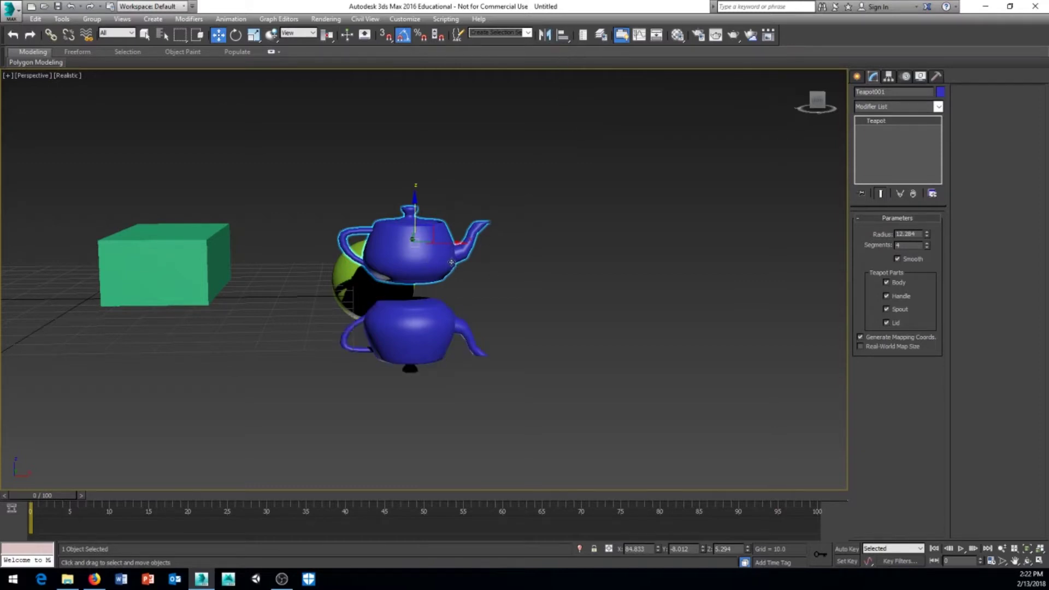
{"action": "left_click", "coordinate": [564, 36]}
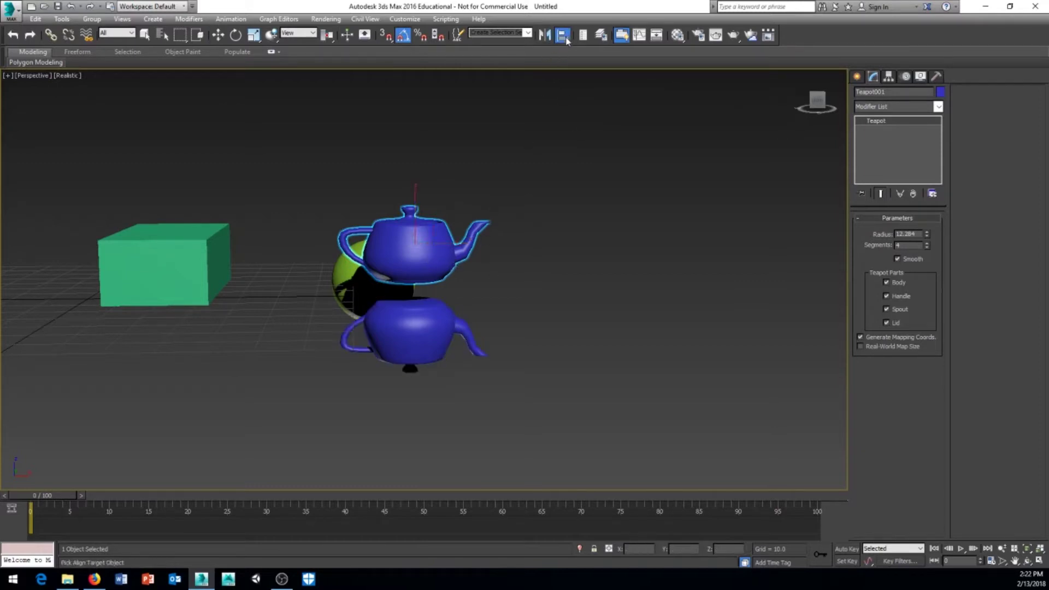
{"action": "left_click", "coordinate": [210, 244]}
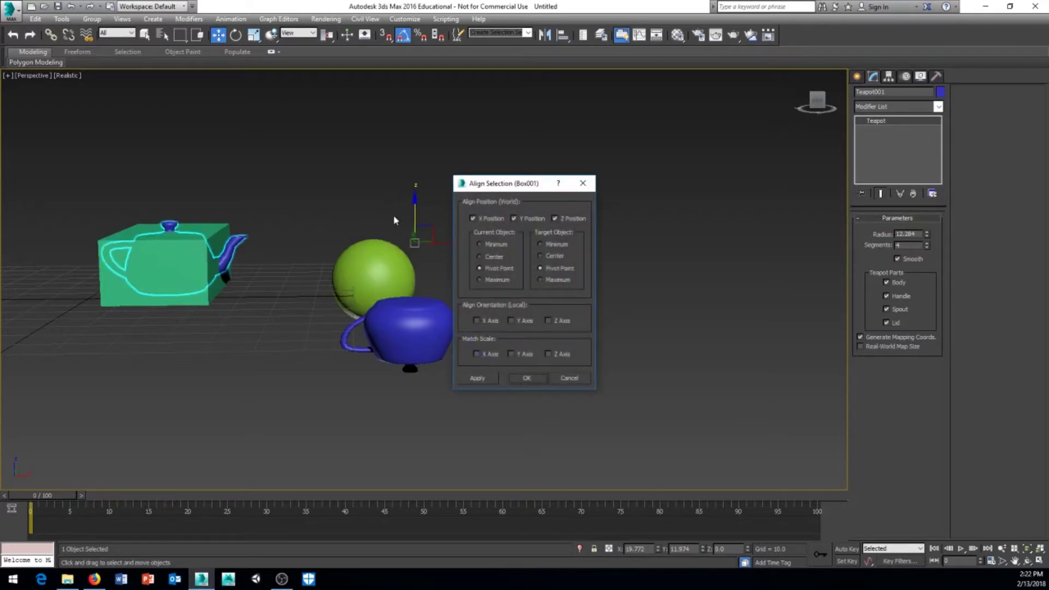
{"action": "left_click_drag", "start_coordinate": [504, 185], "coordinate": [552, 131]}
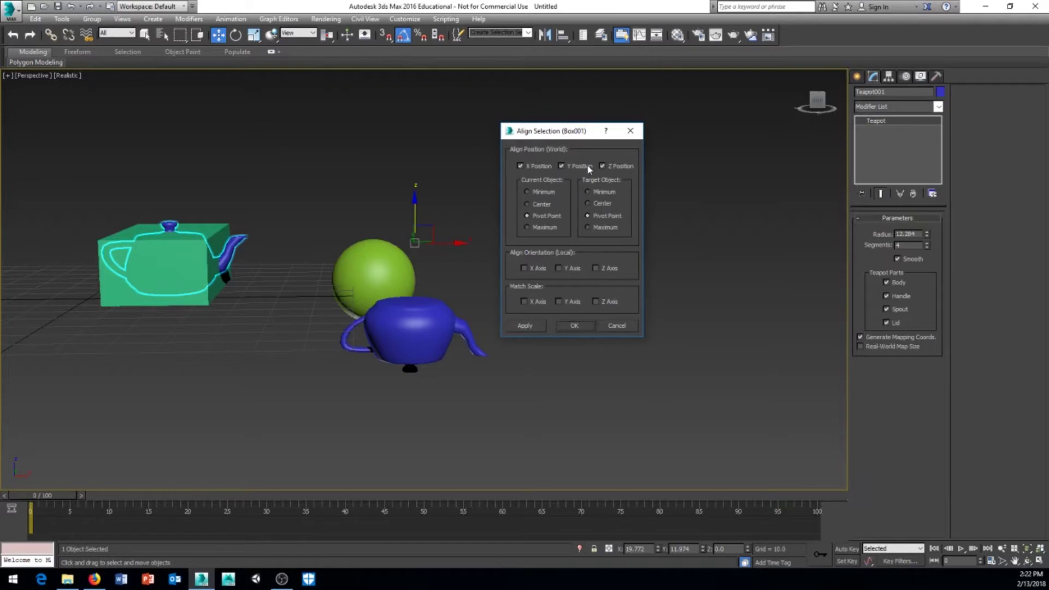
{"action": "left_click", "coordinate": [521, 167]}
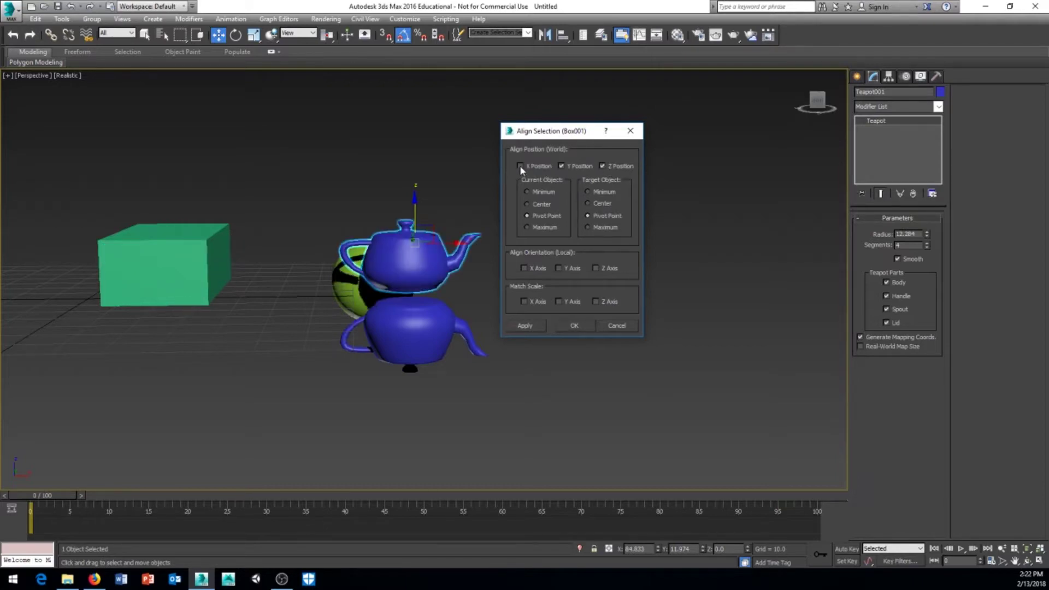
{"action": "left_click", "coordinate": [521, 167]}
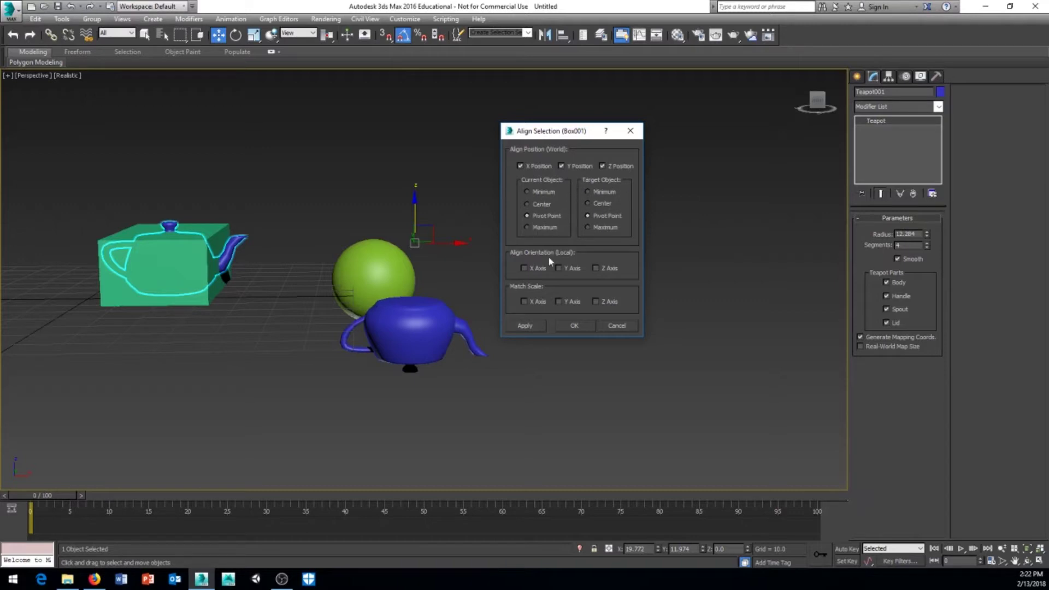
Step: Also align the teapot's local orientation to the box on X, Y and Z, match the Y-axis scale, and apply the alignment
{"action": "left_click", "coordinate": [524, 268]}
{"action": "left_click", "coordinate": [562, 272]}
{"action": "left_click", "coordinate": [596, 270]}
{"action": "left_click", "coordinate": [558, 303]}
{"action": "left_click", "coordinate": [524, 326]}
{"action": "left_click", "coordinate": [583, 326]}
Step: Move the aligned teapot out of the box along X, past the sphere, to about X 140
{"action": "middle_click_drag", "start_coordinate": [310, 281], "coordinate": [340, 297]}
{"action": "middle_click_drag", "start_coordinate": [206, 301], "coordinate": [264, 282], "text": "alt"}
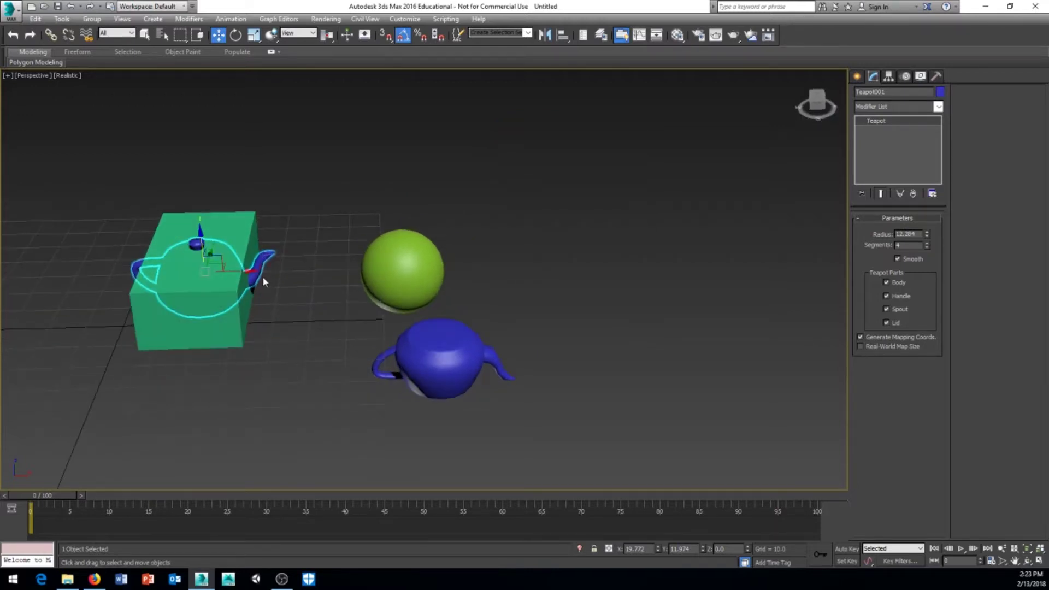
{"action": "left_click_drag", "start_coordinate": [248, 271], "coordinate": [653, 276]}
{"action": "middle_click_drag", "start_coordinate": [504, 341], "coordinate": [445, 381]}
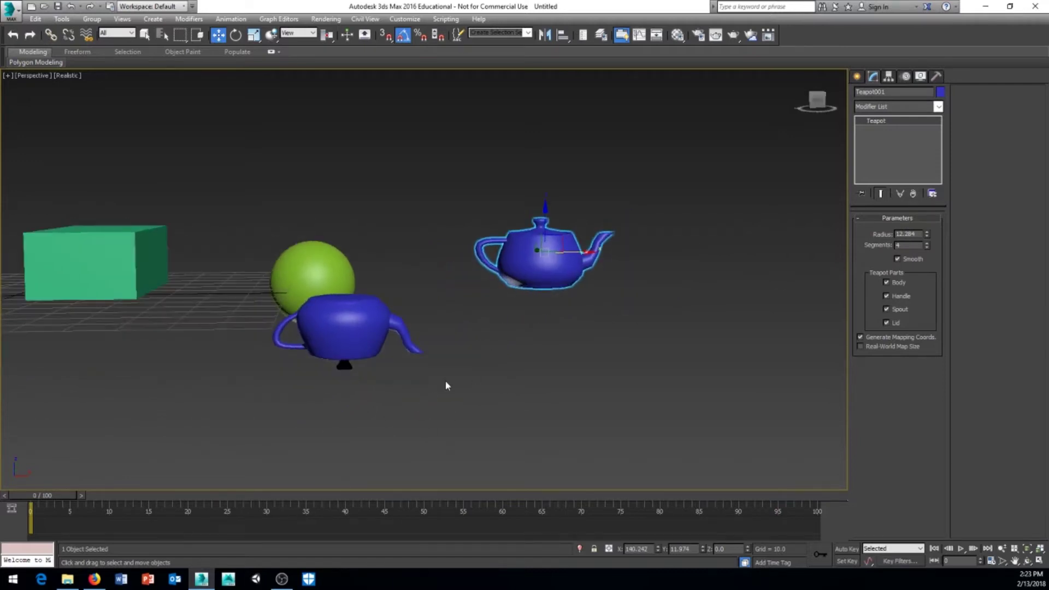
{"action": "middle_click_drag", "start_coordinate": [648, 269], "coordinate": [623, 268], "text": "alt"}
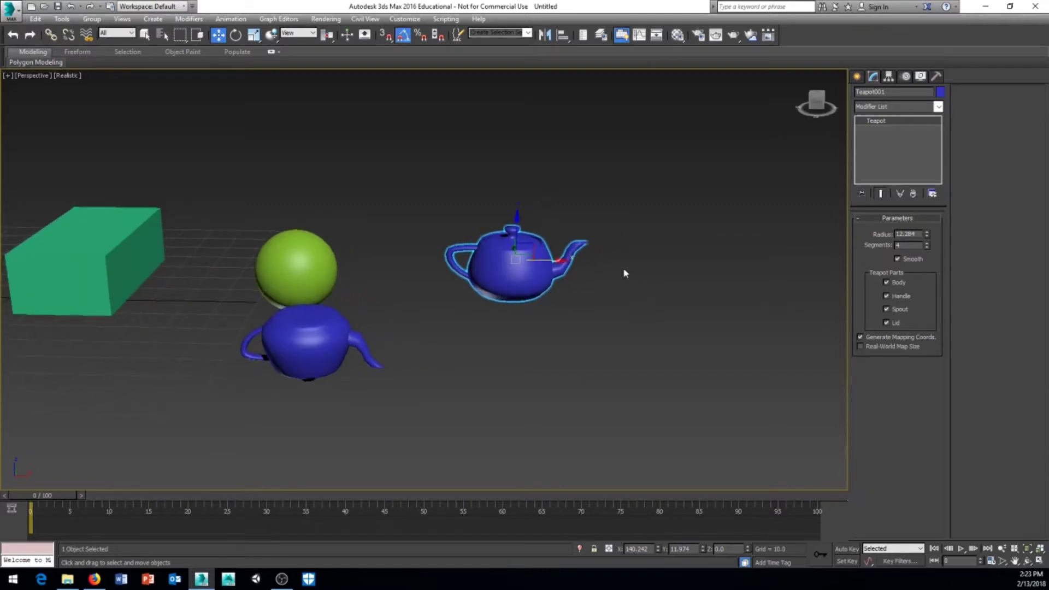
Step: Open the Scene Explorer, freeze Teapot001, and try to select the frozen teapot in the viewport
{"action": "left_click", "coordinate": [585, 36]}
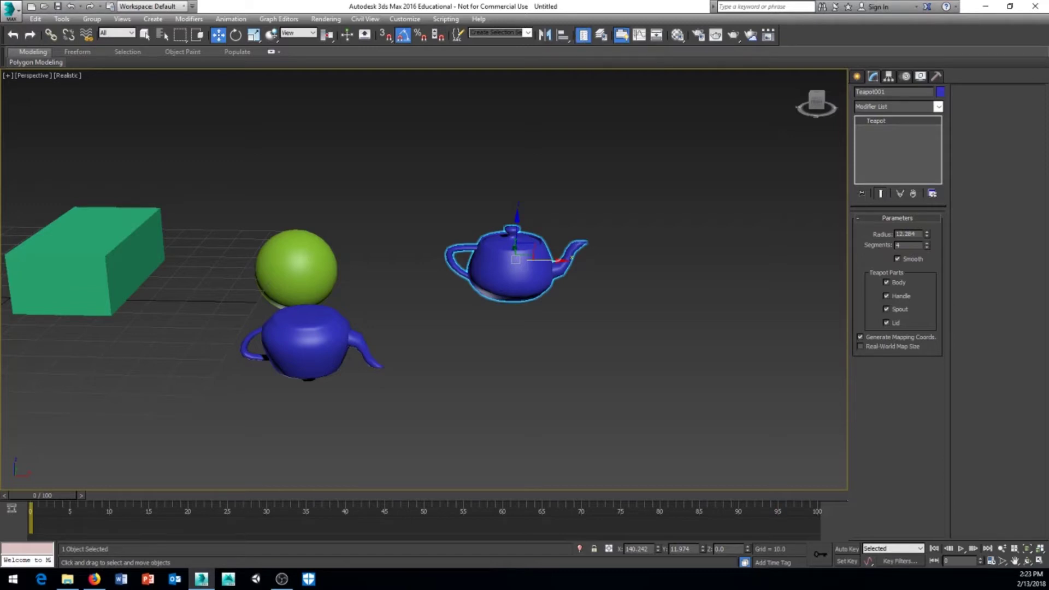
{"action": "left_click_drag", "start_coordinate": [229, 229], "coordinate": [166, 74]}
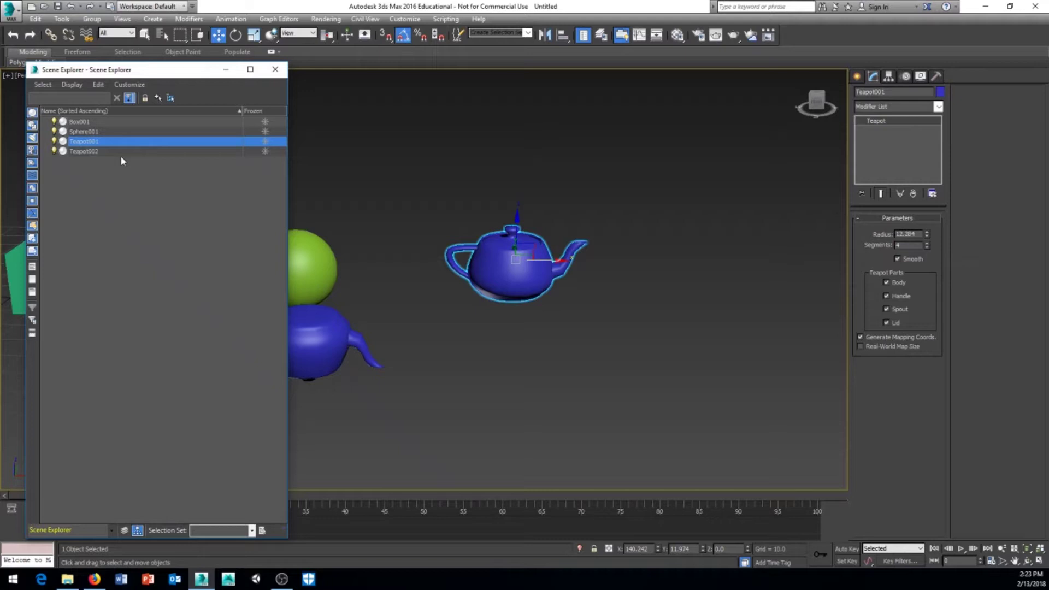
{"action": "left_click", "coordinate": [264, 141]}
{"action": "left_click", "coordinate": [604, 374]}
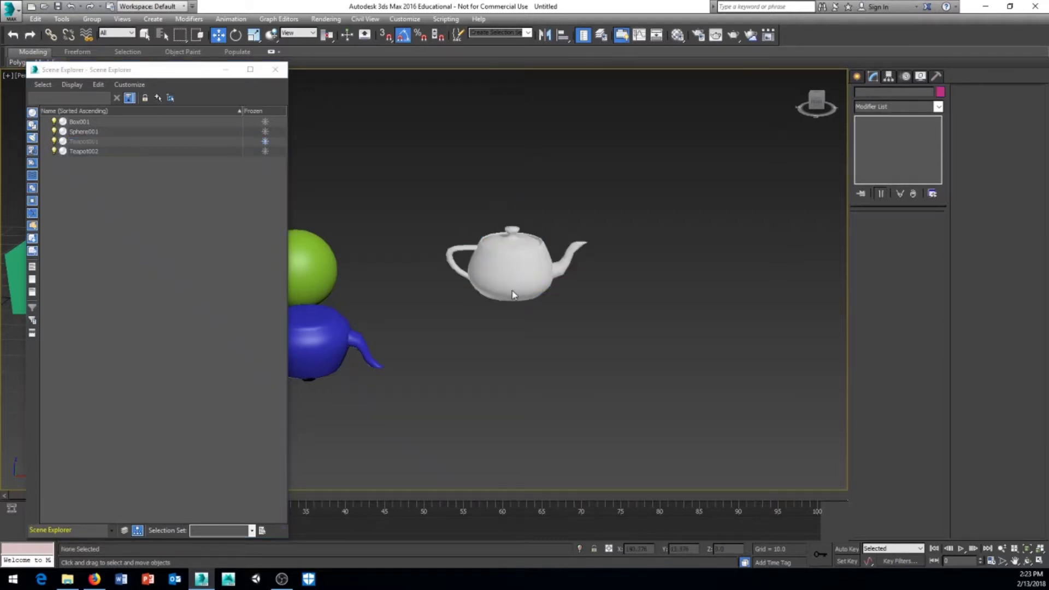
{"action": "left_click_drag", "start_coordinate": [513, 187], "coordinate": [465, 288]}
{"action": "left_click_drag", "start_coordinate": [621, 306], "coordinate": [370, 304]}
Step: Unfreeze Teapot001 and hide it from the viewport using the Scene Explorer
{"action": "left_click", "coordinate": [264, 142]}
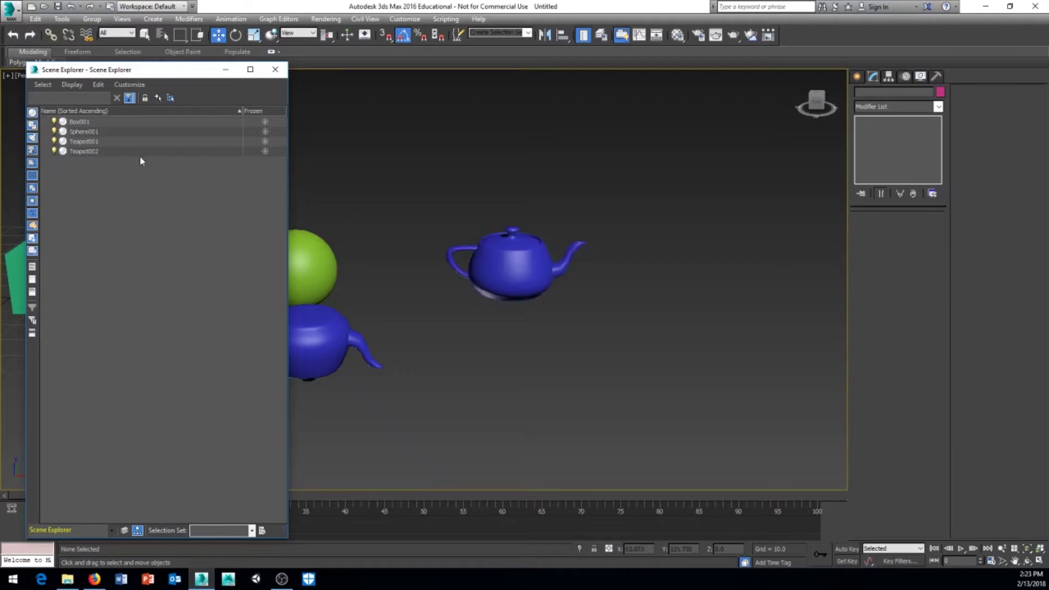
{"action": "left_click", "coordinate": [54, 142]}
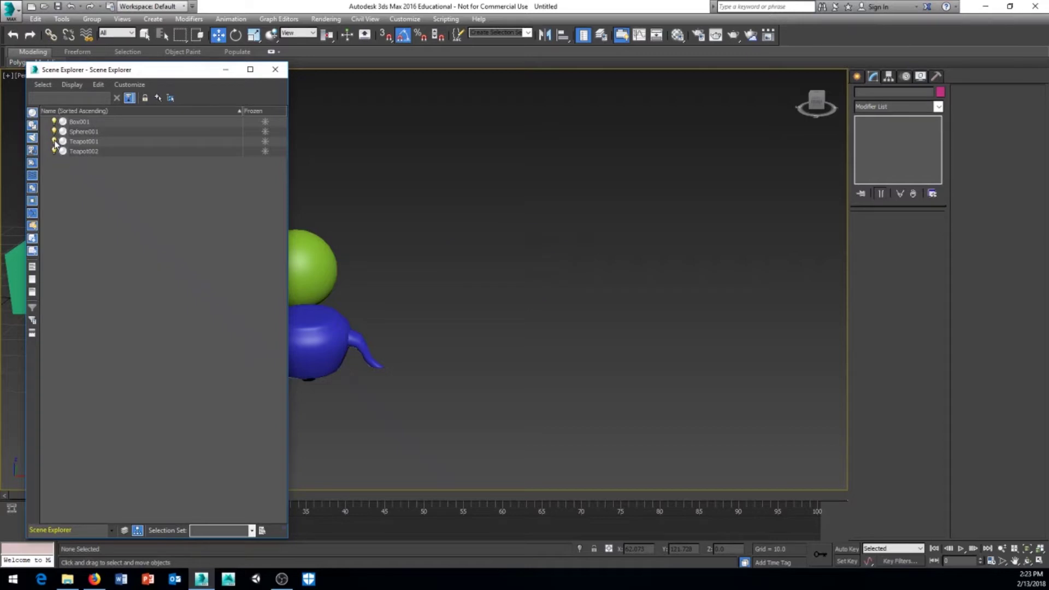
Step: Toggle Teapot001's visibility repeatedly in the Scene Explorer, leaving the teapot shown in the viewport
{"action": "left_click", "coordinate": [55, 142]}
{"action": "left_click", "coordinate": [54, 141]}
{"action": "left_click", "coordinate": [54, 141]}
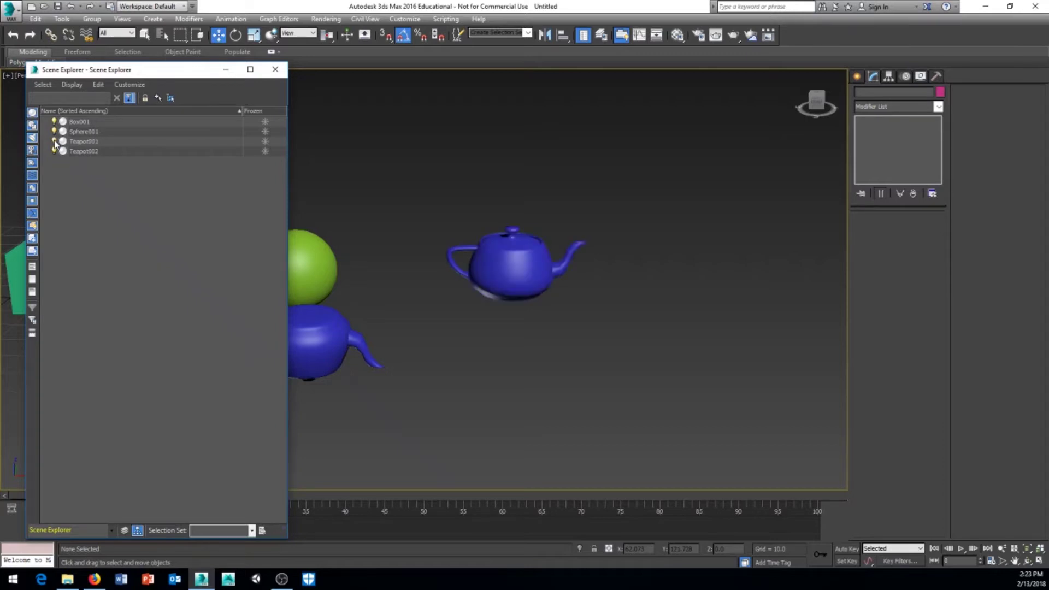
{"action": "left_click", "coordinate": [54, 142]}
{"action": "left_click", "coordinate": [54, 141]}
{"action": "left_click", "coordinate": [54, 142]}
{"action": "left_click", "coordinate": [54, 141]}
Step: Parent Teapot001 under Teapot002 in the Scene Explorer, return it to the top level, and clear the selection
{"action": "left_click", "coordinate": [84, 142]}
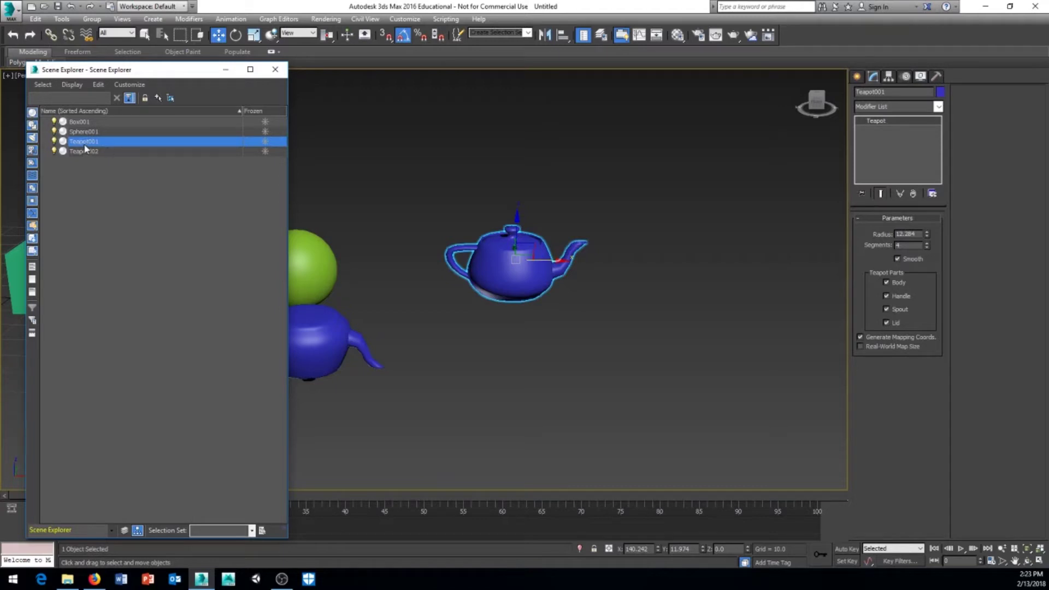
{"action": "left_click_drag", "start_coordinate": [85, 147], "coordinate": [83, 155]}
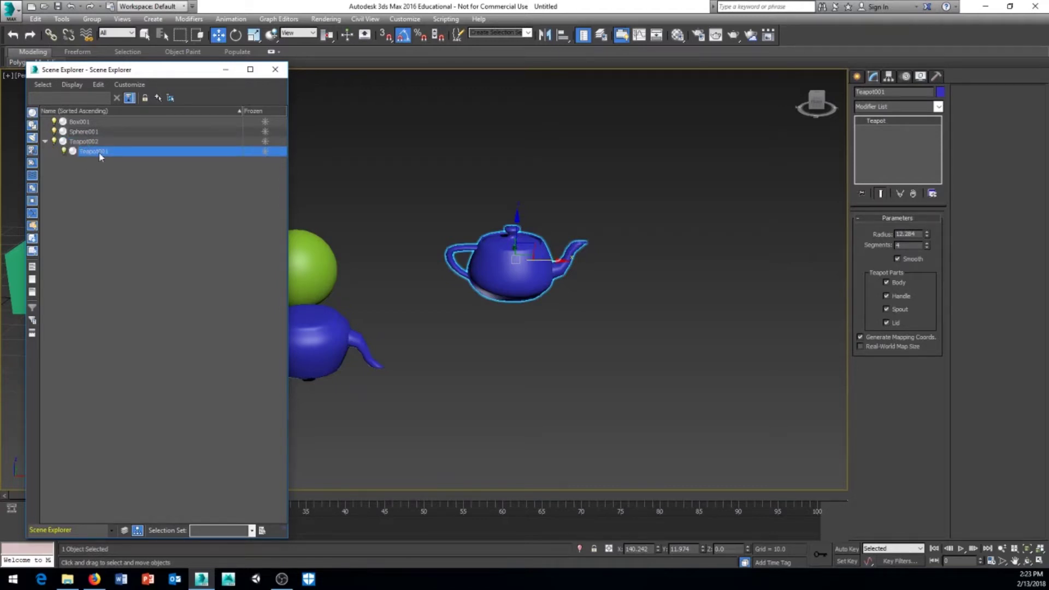
{"action": "left_click_drag", "start_coordinate": [86, 153], "coordinate": [90, 184]}
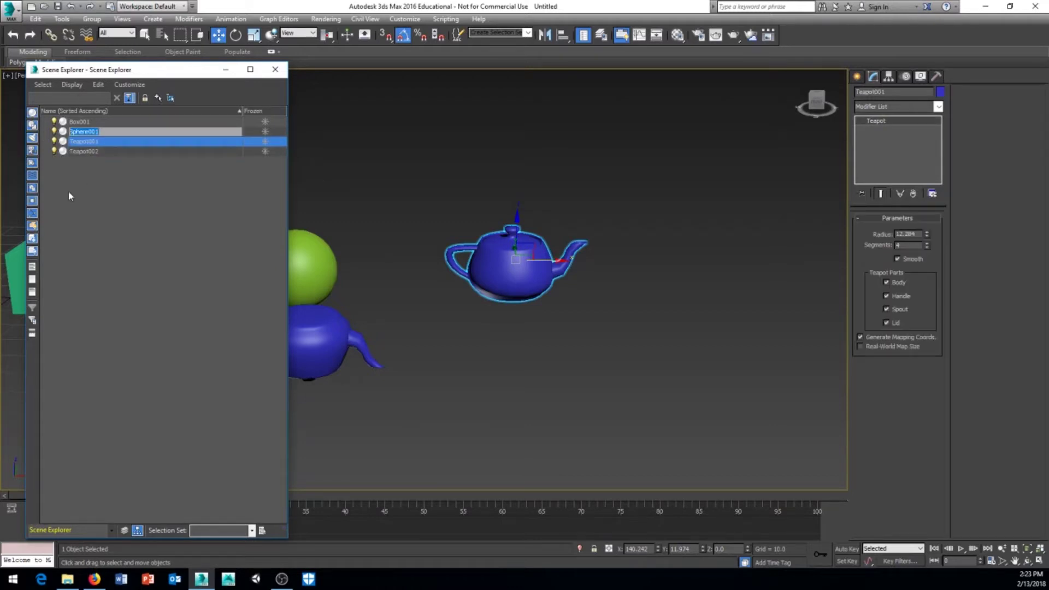
{"action": "left_click", "coordinate": [69, 196]}
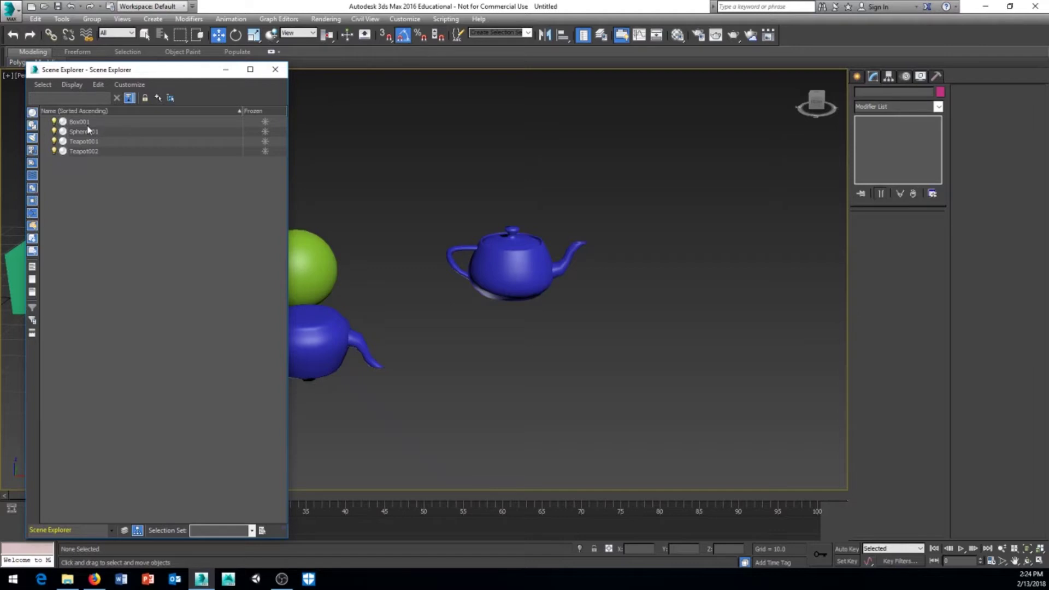
Step: Close the Scene Explorer, open the Layer Explorer, and expand the 0 (default) layer to list its objects
{"action": "left_click_drag", "start_coordinate": [169, 70], "coordinate": [202, 51]}
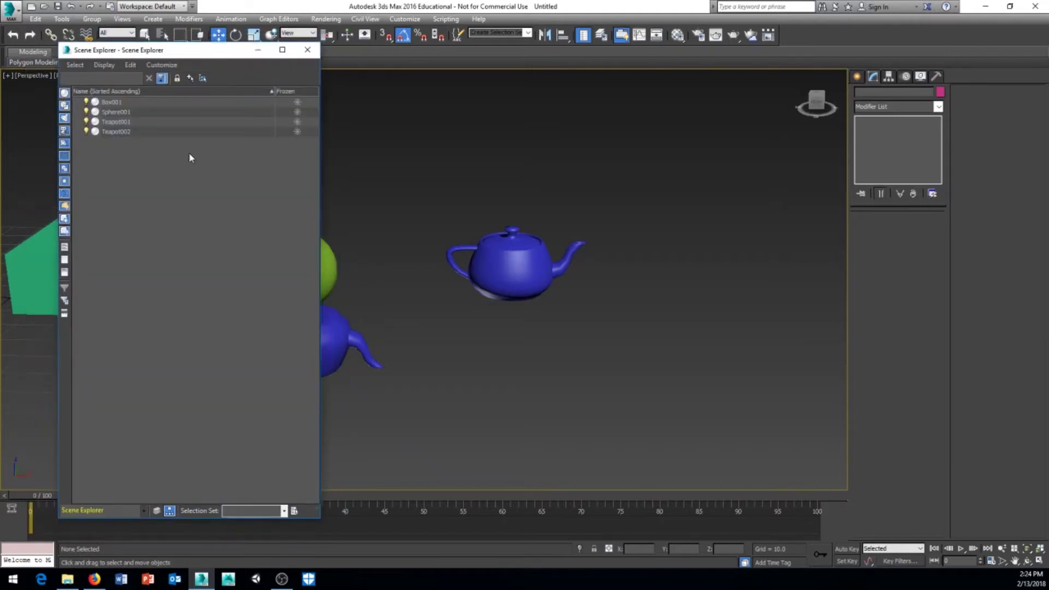
{"action": "left_click", "coordinate": [307, 51]}
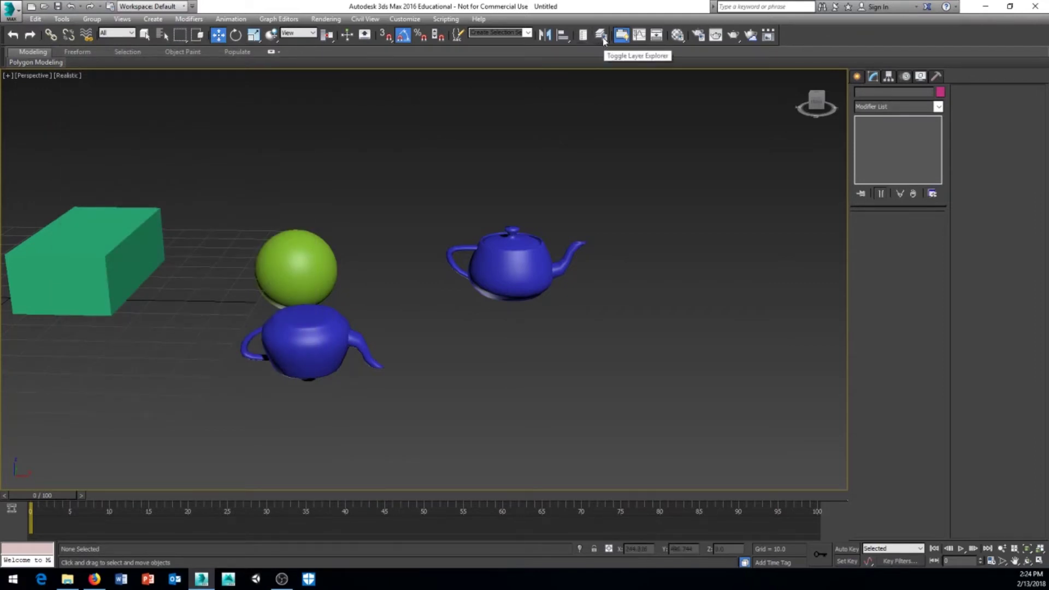
{"action": "left_click", "coordinate": [603, 39]}
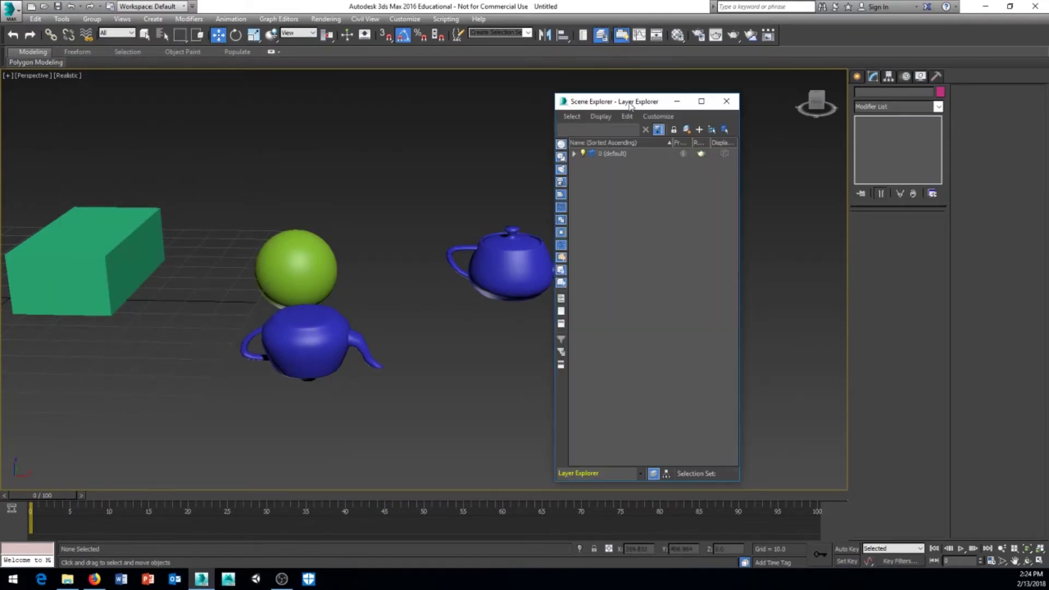
{"action": "left_click_drag", "start_coordinate": [640, 105], "coordinate": [679, 95]}
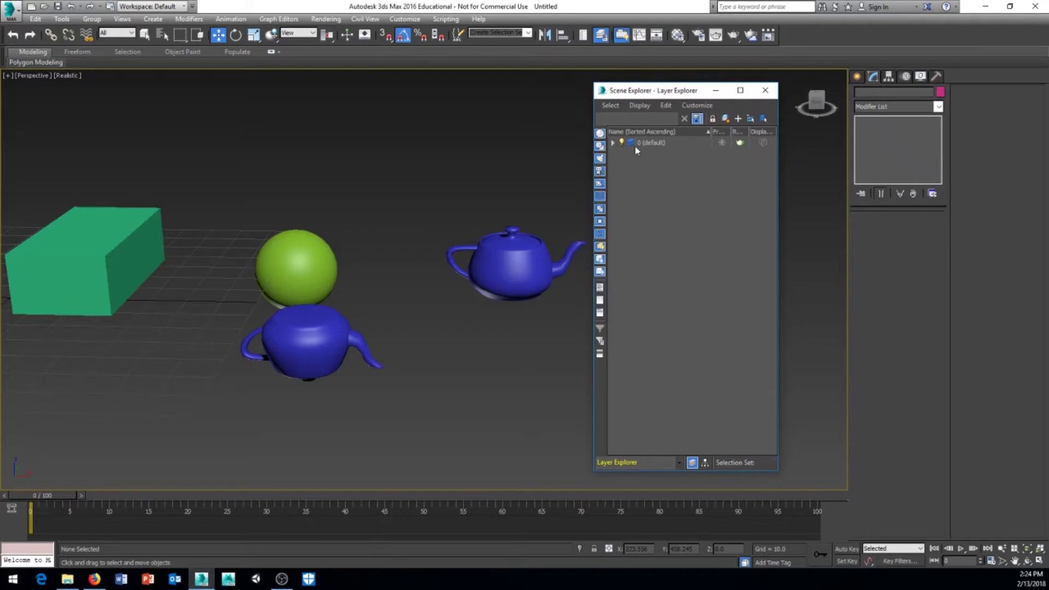
{"action": "left_click", "coordinate": [612, 143]}
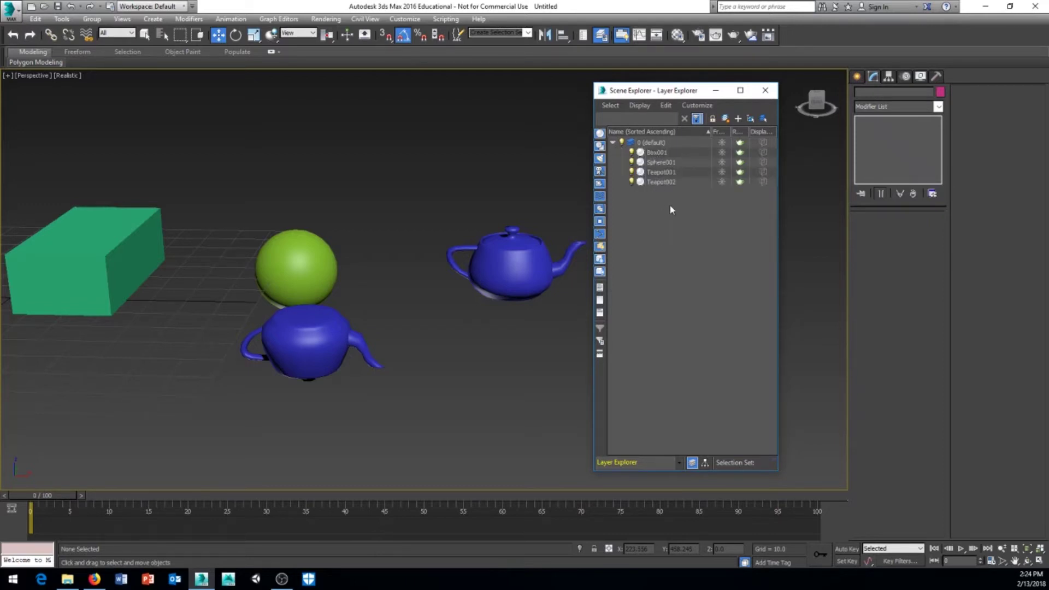
Step: Create a new layer named "whatever" and move Teapot002 and Teapot001 from the default layer into it
{"action": "left_click", "coordinate": [726, 119]}
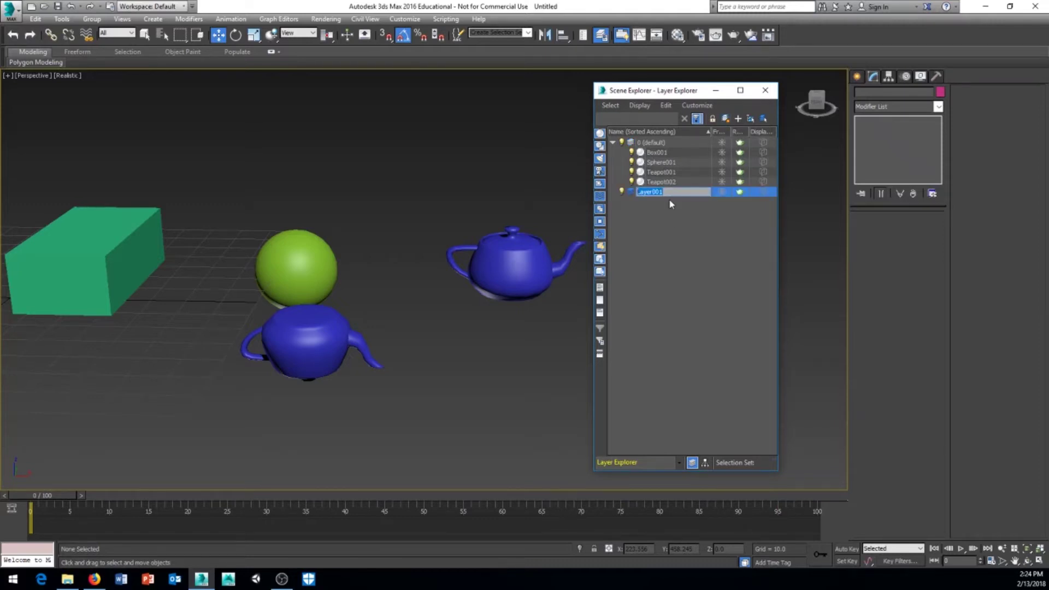
{"action": "type", "text": "whatever"}
{"action": "left_click", "coordinate": [651, 230]}
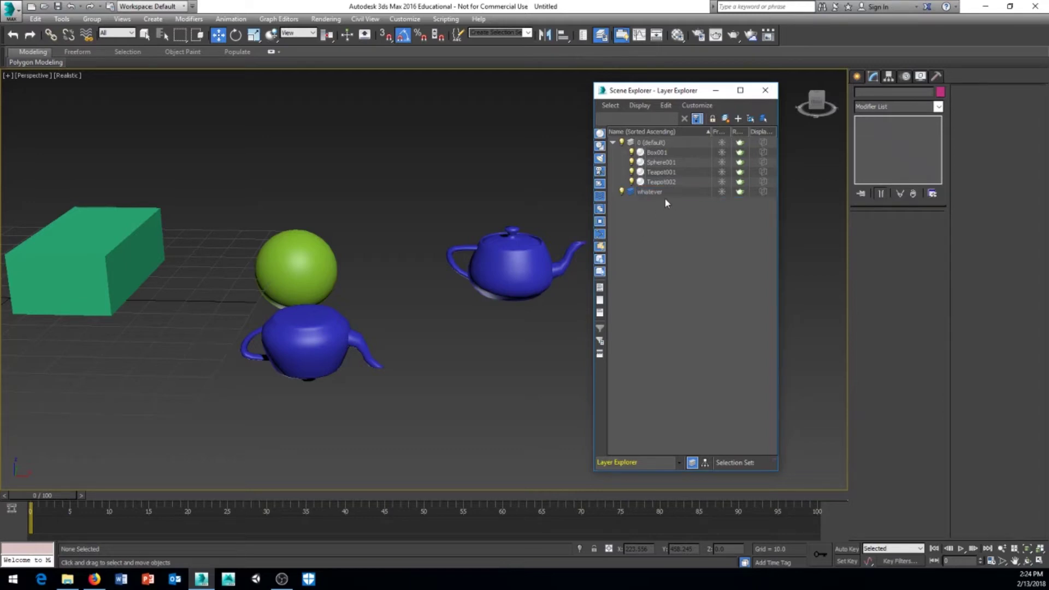
{"action": "mouse_move", "coordinate": [657, 182]}
{"action": "left_mouse_down"}
{"action": "mouse_move", "coordinate": [663, 194]}
{"action": "mouse_move", "coordinate": [653, 192]}
{"action": "left_mouse_up"}
{"action": "left_click_drag", "start_coordinate": [659, 172], "coordinate": [656, 183]}
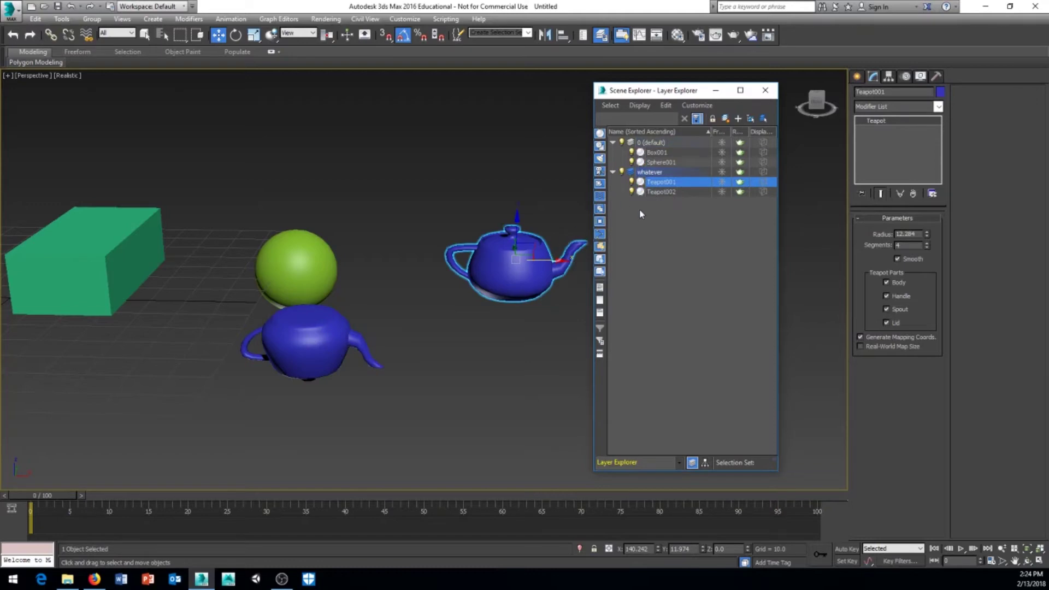
Step: Hide and show the "whatever" layer, and freeze and unfreeze it
{"action": "left_click", "coordinate": [622, 172]}
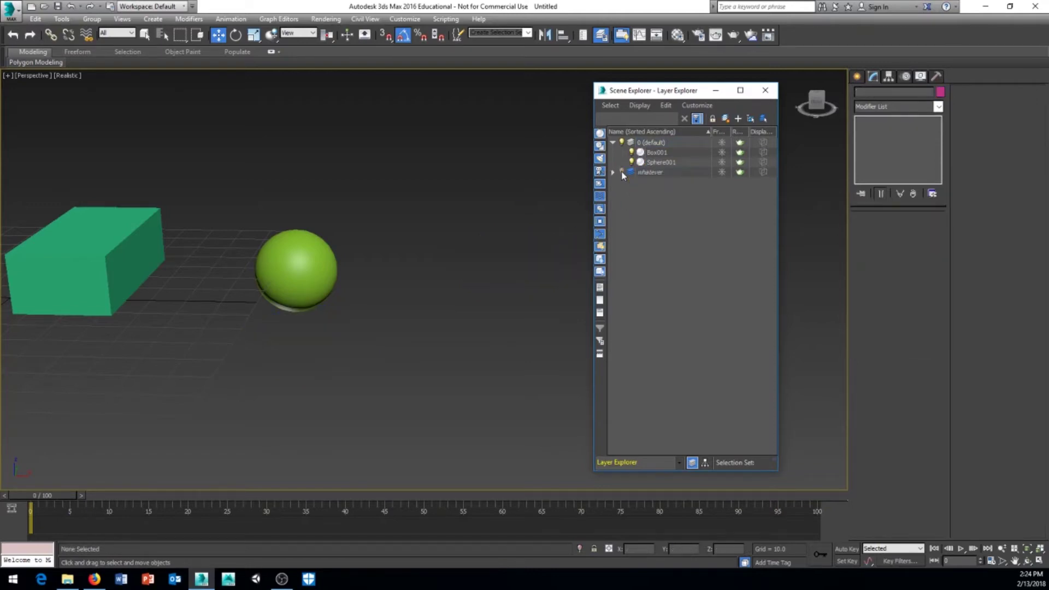
{"action": "left_click", "coordinate": [622, 173]}
{"action": "left_click", "coordinate": [722, 173]}
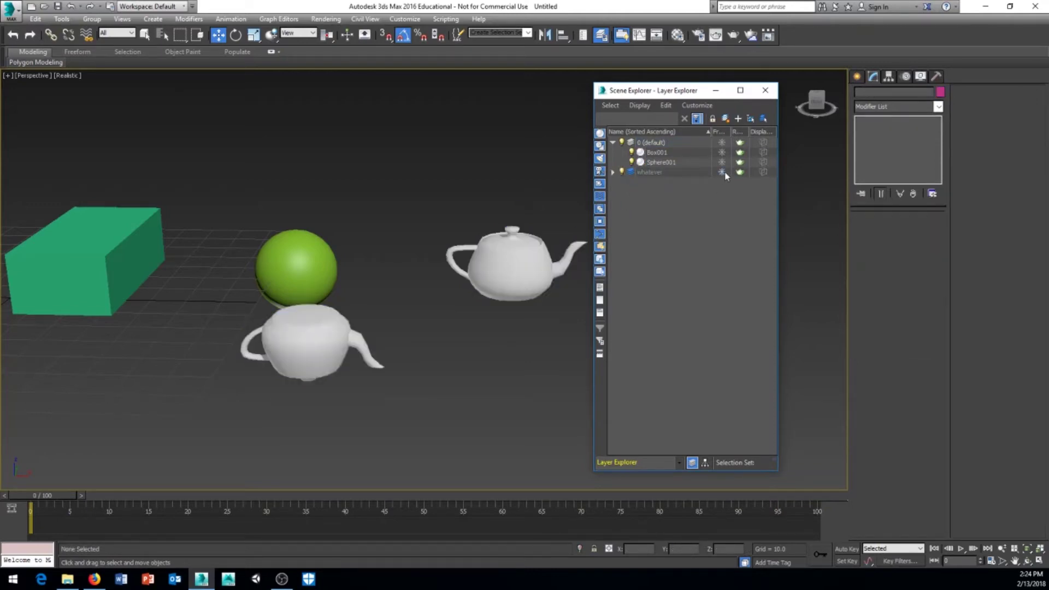
{"action": "left_click", "coordinate": [722, 173]}
{"action": "left_click", "coordinate": [722, 216]}
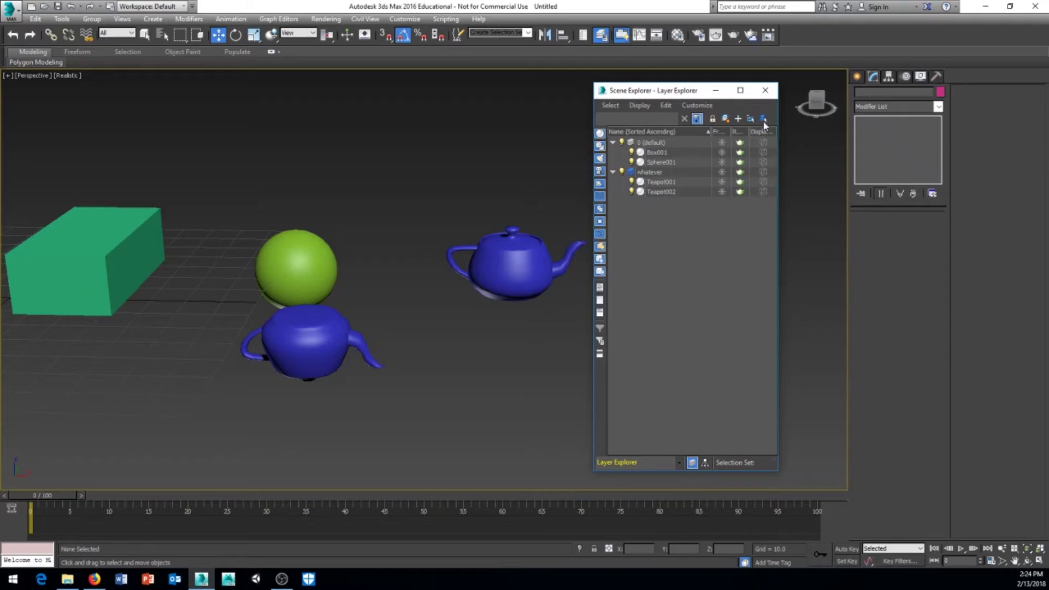
Step: Widen the Layer Explorer and its last column to read the Display as Box heading, and close the explorer
{"action": "left_click_drag", "start_coordinate": [590, 170], "coordinate": [389, 170]}
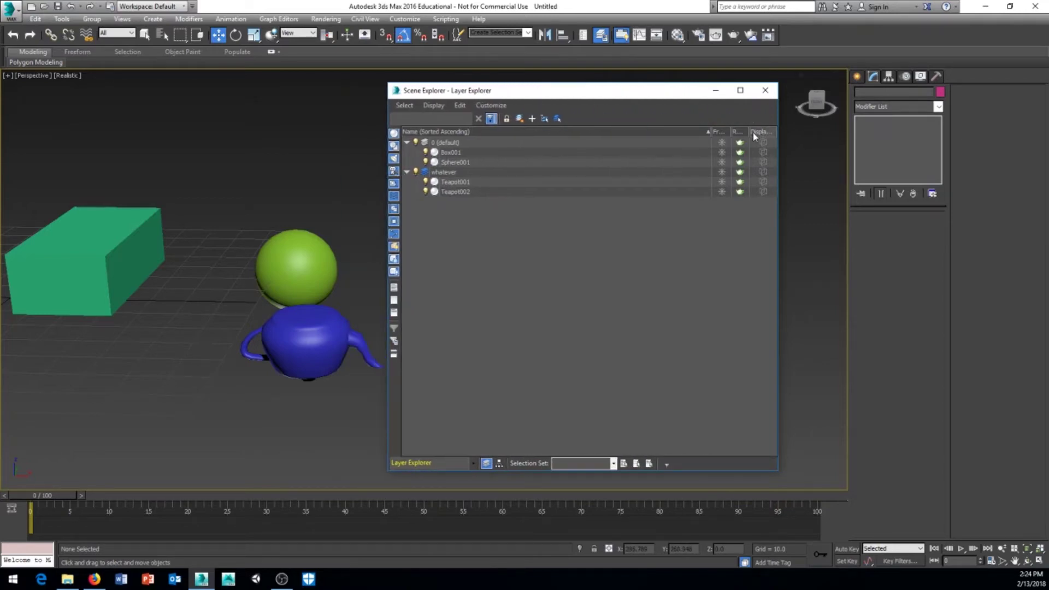
{"action": "mouse_move", "coordinate": [751, 134]}
{"action": "left_mouse_down"}
{"action": "mouse_move", "coordinate": [625, 136]}
{"action": "mouse_move", "coordinate": [741, 134]}
{"action": "left_mouse_up"}
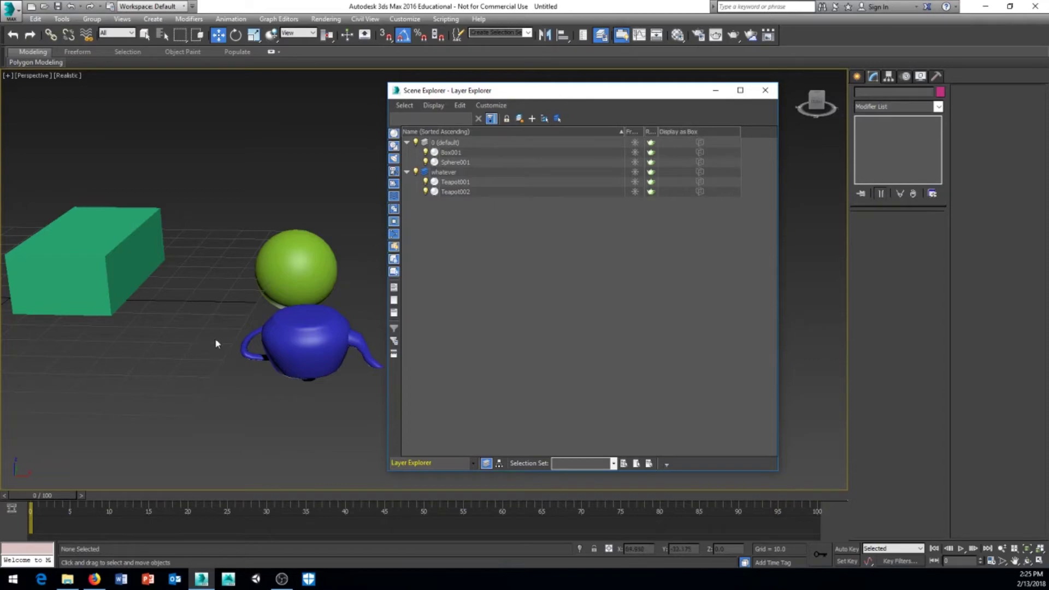
{"action": "middle_click_drag", "start_coordinate": [216, 343], "coordinate": [193, 346]}
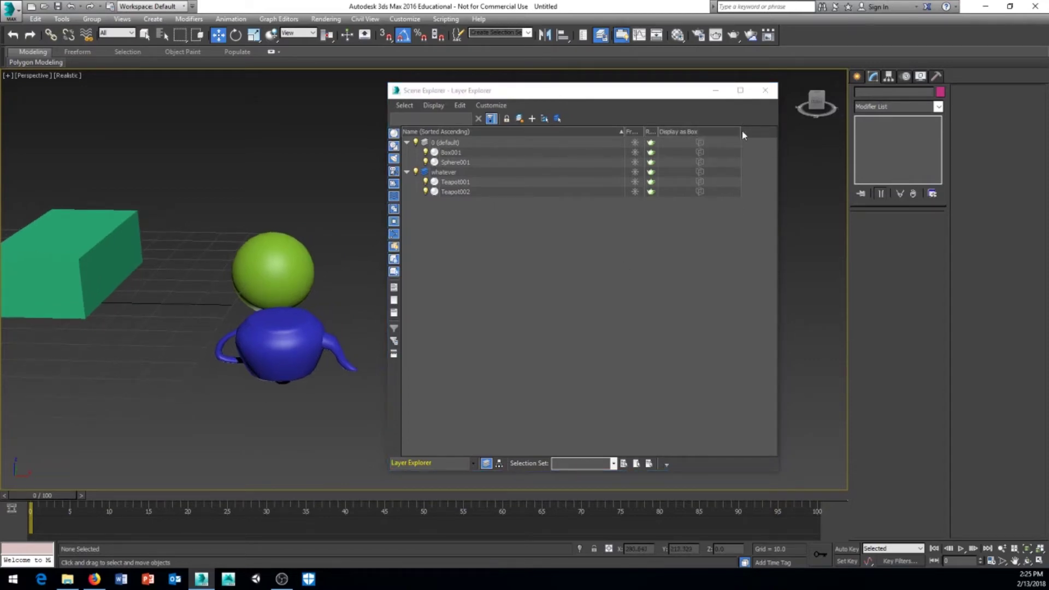
{"action": "left_click_drag", "start_coordinate": [742, 134], "coordinate": [696, 136]}
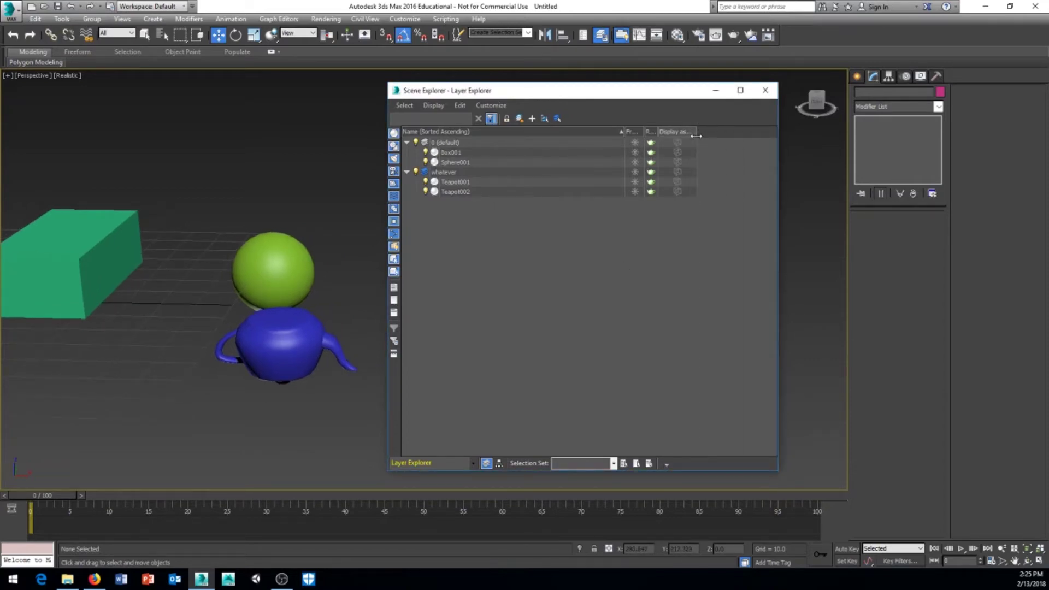
{"action": "left_click", "coordinate": [766, 92]}
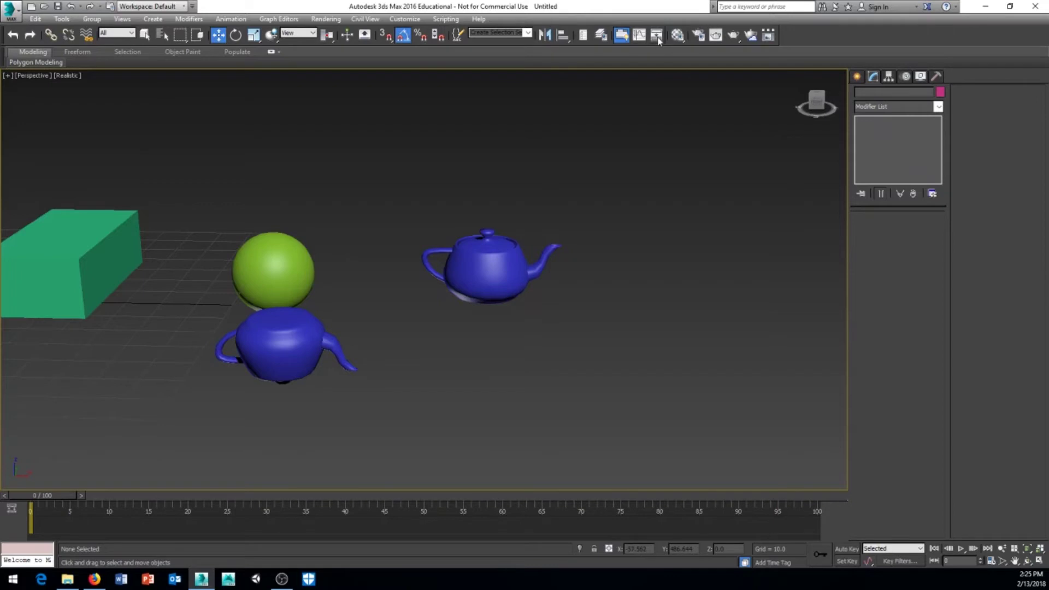
Step: Toggle the ribbon off and back on, and open the Curve Editor, enlarge it for inspection, and close it
{"action": "left_click", "coordinate": [622, 39]}
{"action": "left_click", "coordinate": [622, 37]}
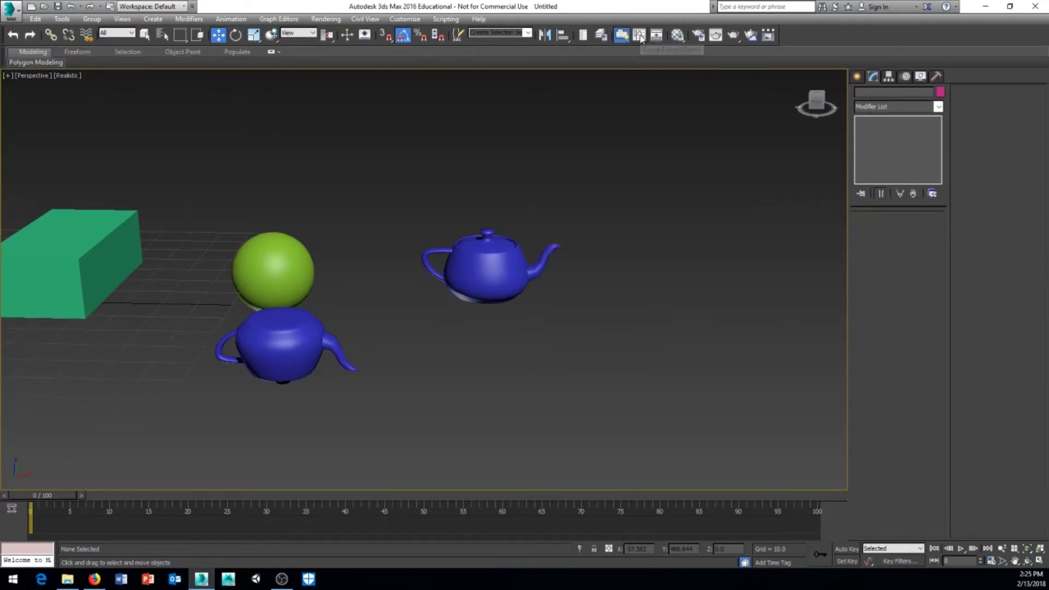
{"action": "left_click", "coordinate": [640, 36]}
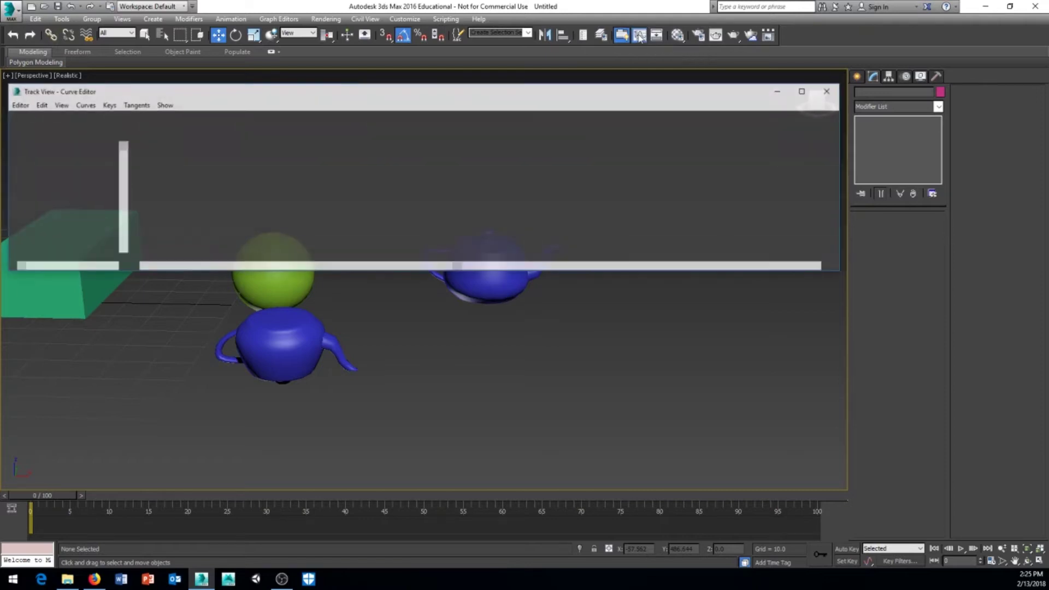
{"action": "left_click_drag", "start_coordinate": [440, 95], "coordinate": [528, 93]}
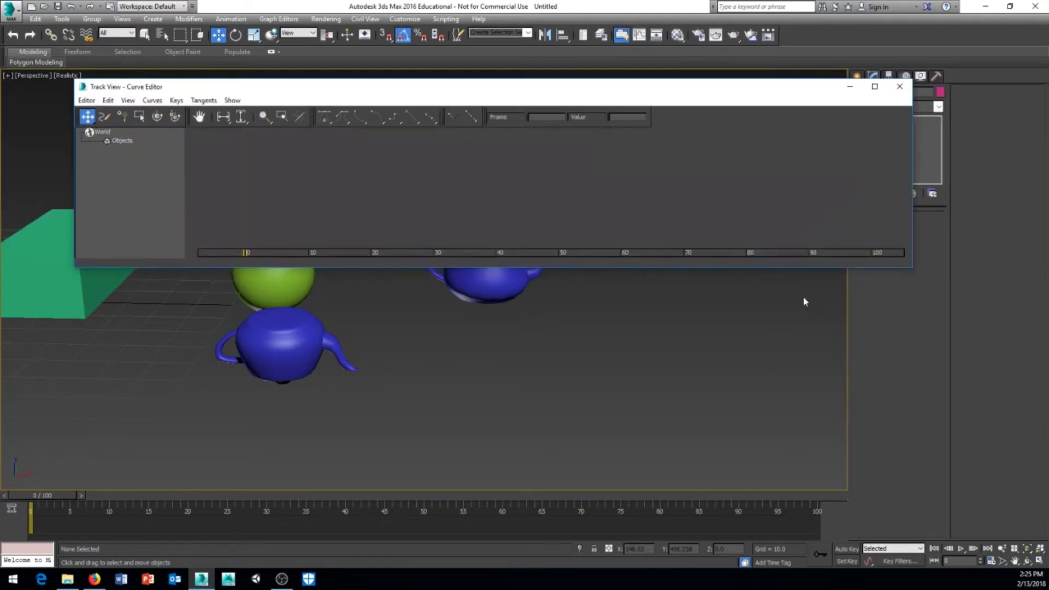
{"action": "left_click_drag", "start_coordinate": [913, 271], "coordinate": [983, 370]}
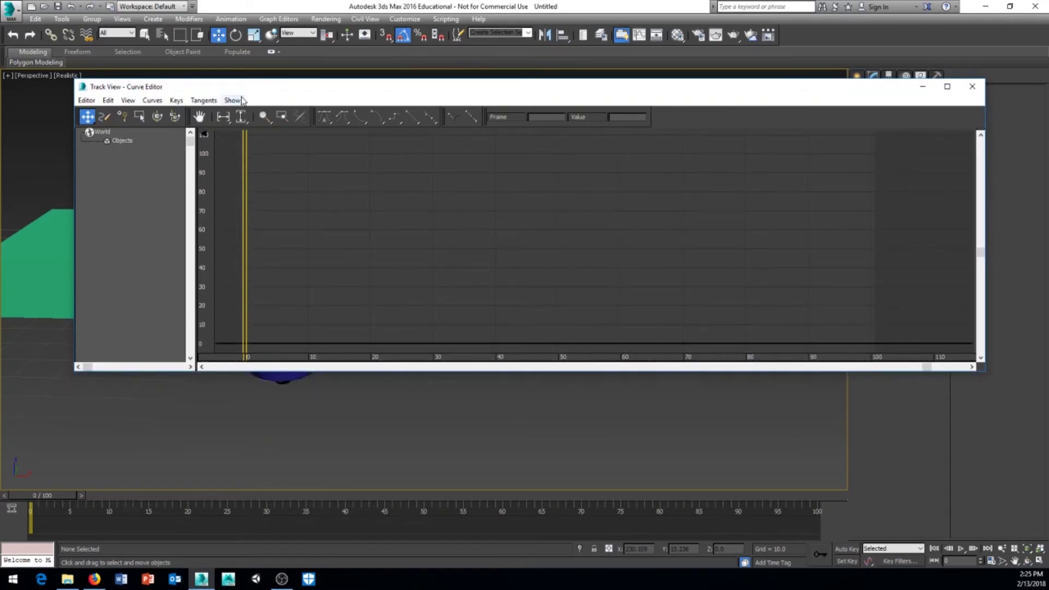
{"action": "left_click_drag", "start_coordinate": [268, 92], "coordinate": [276, 97]}
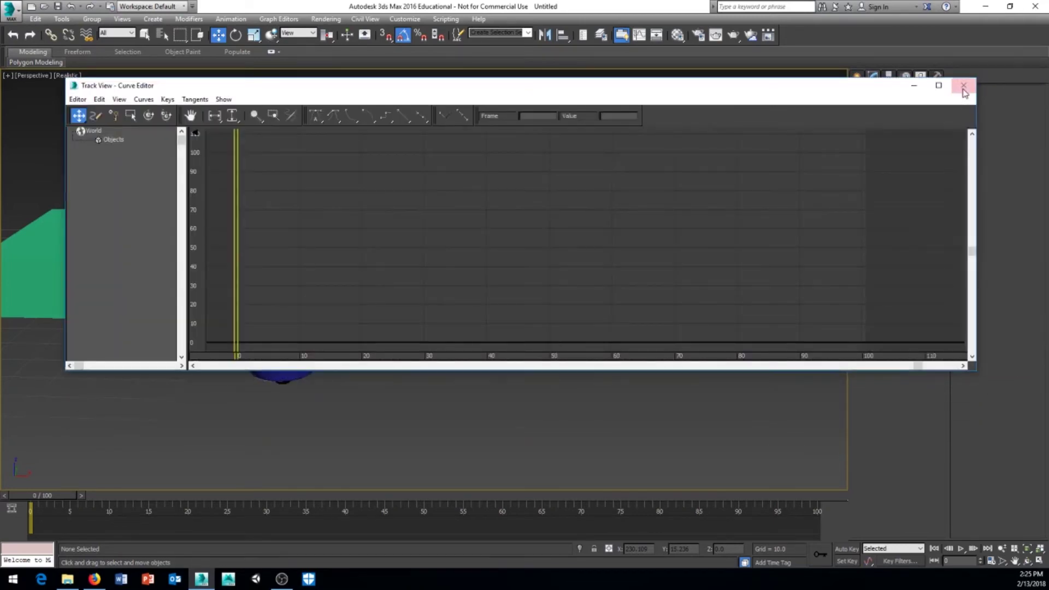
{"action": "left_click", "coordinate": [923, 86]}
Step: Animate the green sphere with Auto Key by raising it along Z to about 43 at frame 25
{"action": "left_click", "coordinate": [273, 271]}
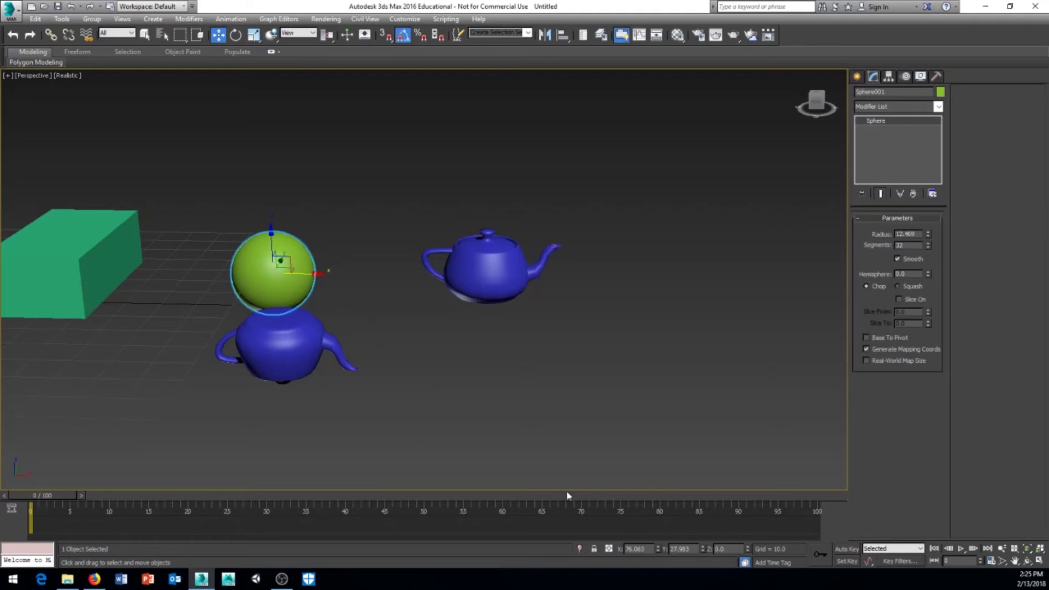
{"action": "left_click", "coordinate": [849, 550]}
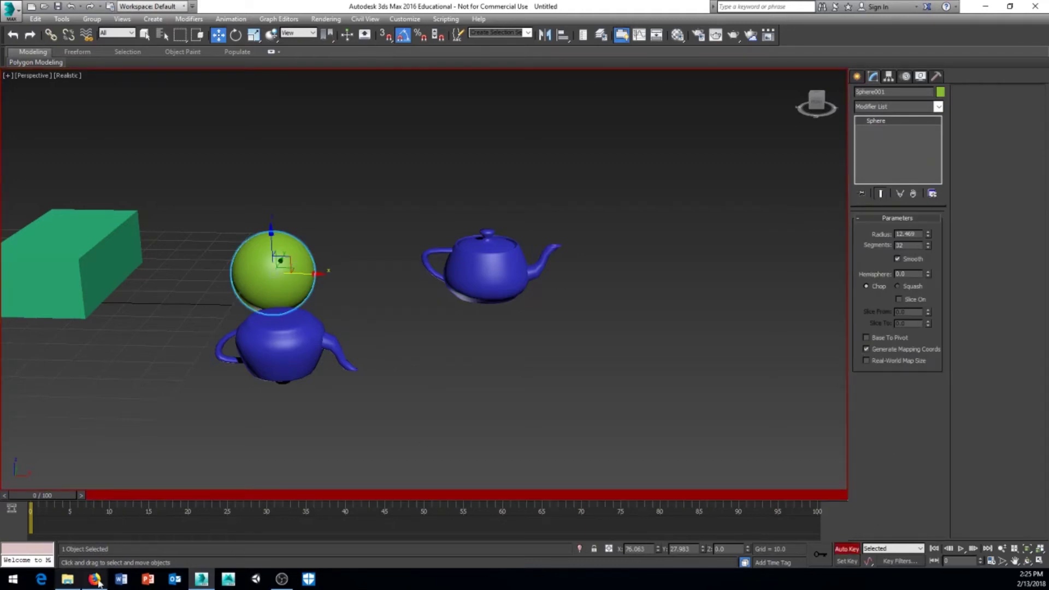
{"action": "left_click_drag", "start_coordinate": [61, 496], "coordinate": [248, 496]}
{"action": "key", "text": "w"}
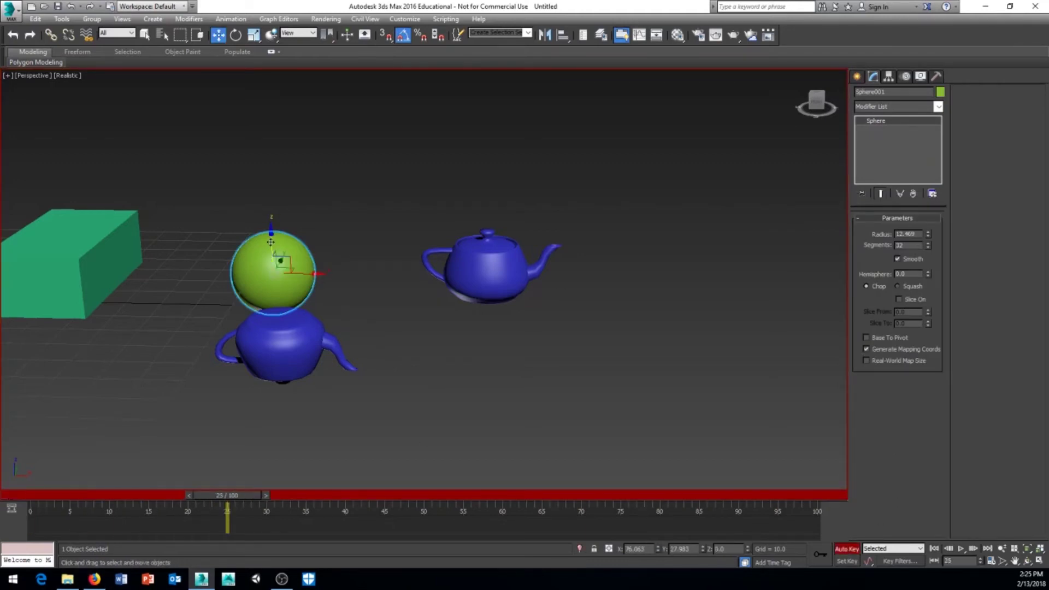
{"action": "left_click_drag", "start_coordinate": [271, 240], "coordinate": [265, 101]}
{"action": "mouse_move", "coordinate": [255, 495]}
{"action": "left_mouse_down"}
{"action": "mouse_move", "coordinate": [60, 496]}
{"action": "mouse_move", "coordinate": [251, 482]}
{"action": "left_mouse_up"}
{"action": "key", "text": "w"}
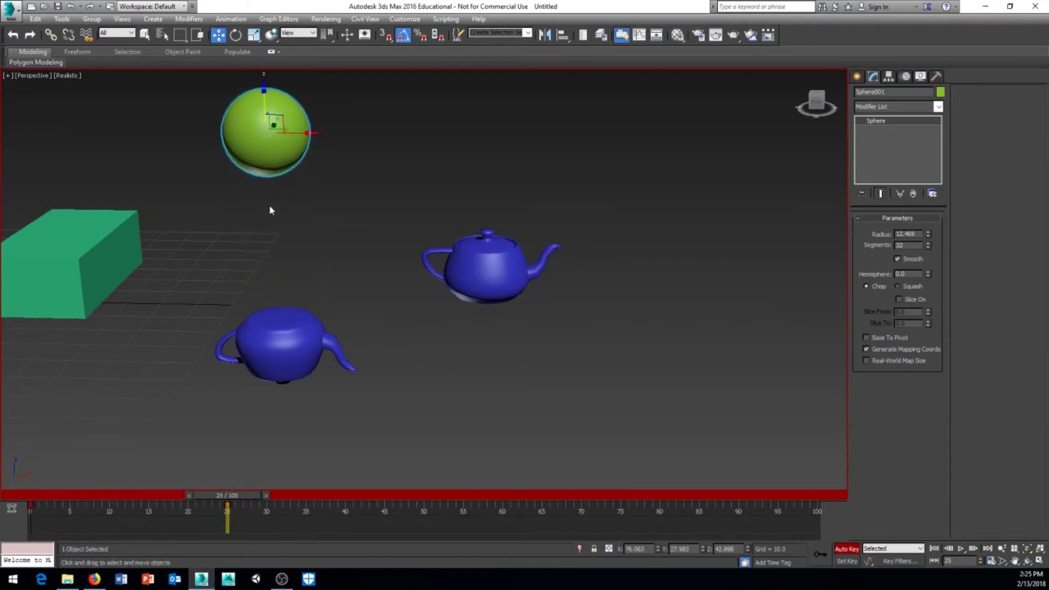
Step: Open the Curve Editor, select the sphere's position keys to examine the X, Y and Z curves, and close it
{"action": "left_click", "coordinate": [639, 35]}
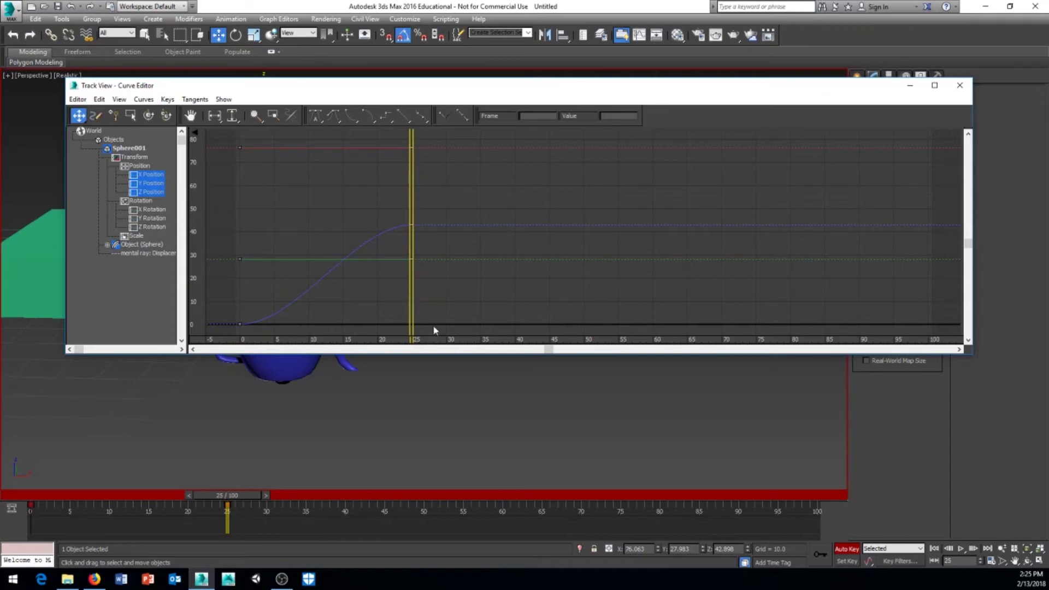
{"action": "left_click_drag", "start_coordinate": [435, 331], "coordinate": [354, 247]}
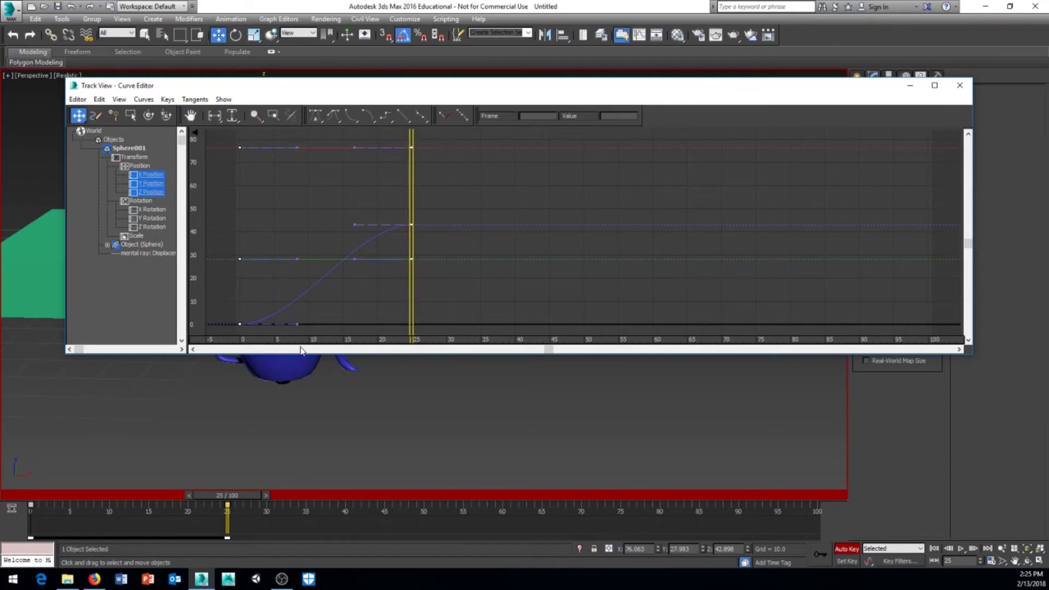
{"action": "left_click", "coordinate": [257, 230]}
{"action": "left_click_drag", "start_coordinate": [222, 137], "coordinate": [413, 332]}
{"action": "left_click", "coordinate": [960, 86]}
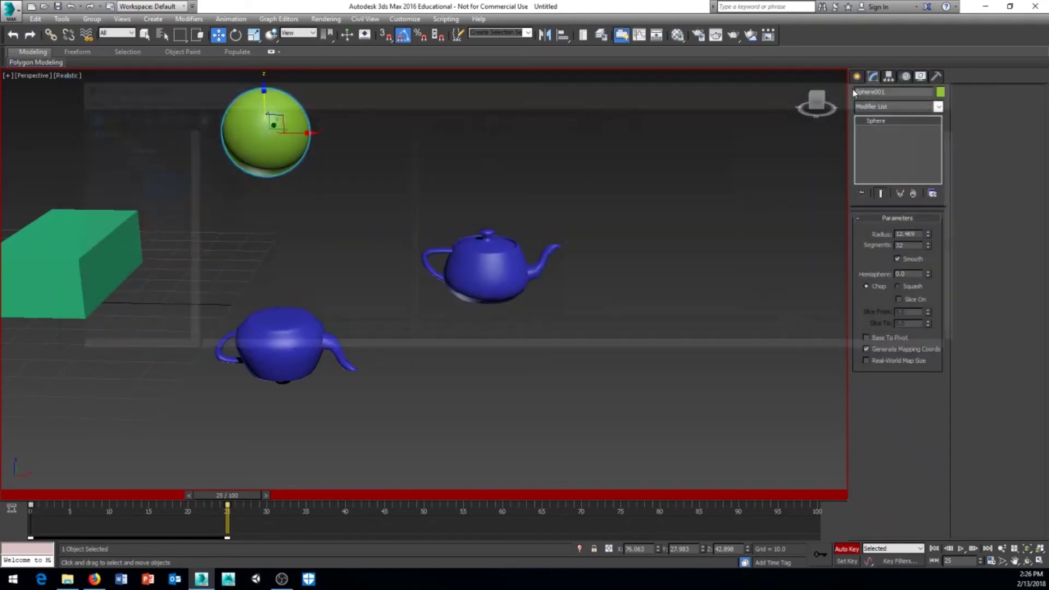
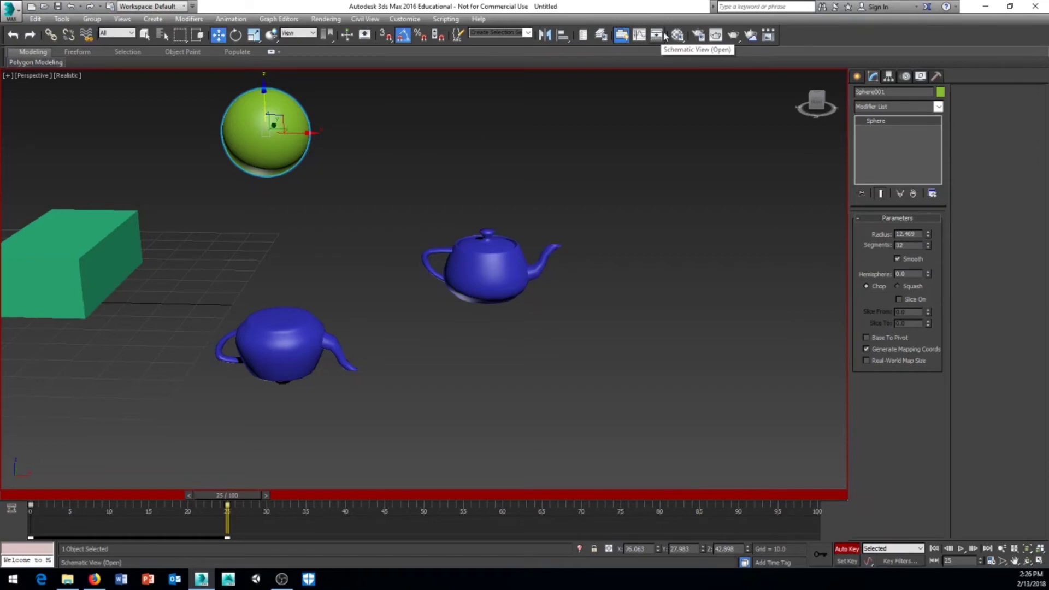
Step: Open Schematic View, move its Display floater aside to examine the box, sphere and teapot nodes, and close it
{"action": "left_click", "coordinate": [656, 36]}
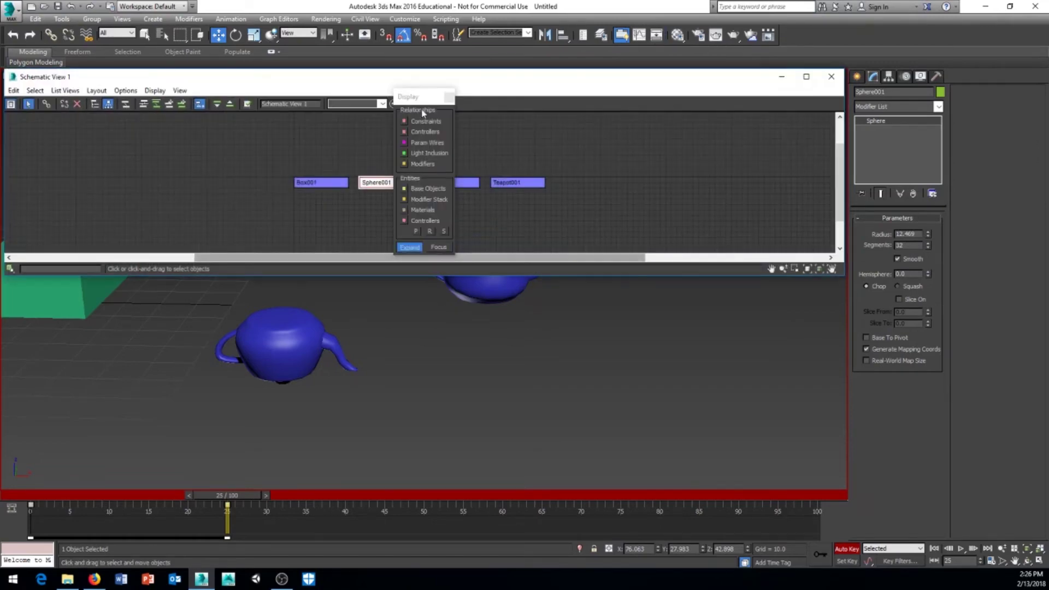
{"action": "left_click", "coordinate": [415, 112]}
{"action": "left_click_drag", "start_coordinate": [414, 112], "coordinate": [101, 307]}
{"action": "scroll", "coordinate": [607, 169], "scroll_direction": "down", "scroll_amount": 4}
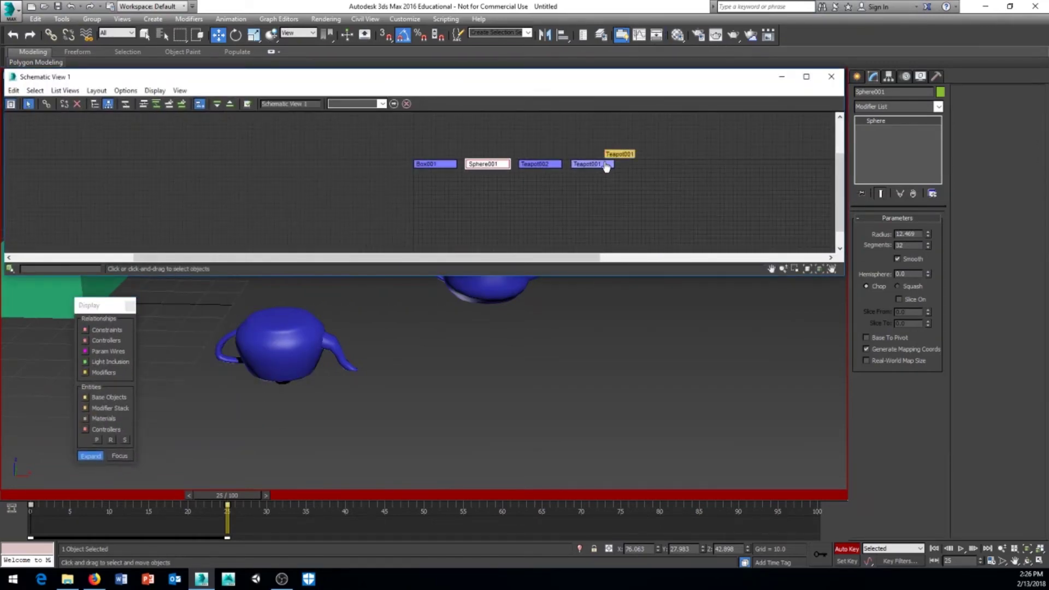
{"action": "middle_click_drag", "start_coordinate": [614, 189], "coordinate": [509, 188]}
{"action": "scroll", "coordinate": [508, 188], "scroll_direction": "up", "scroll_amount": 2}
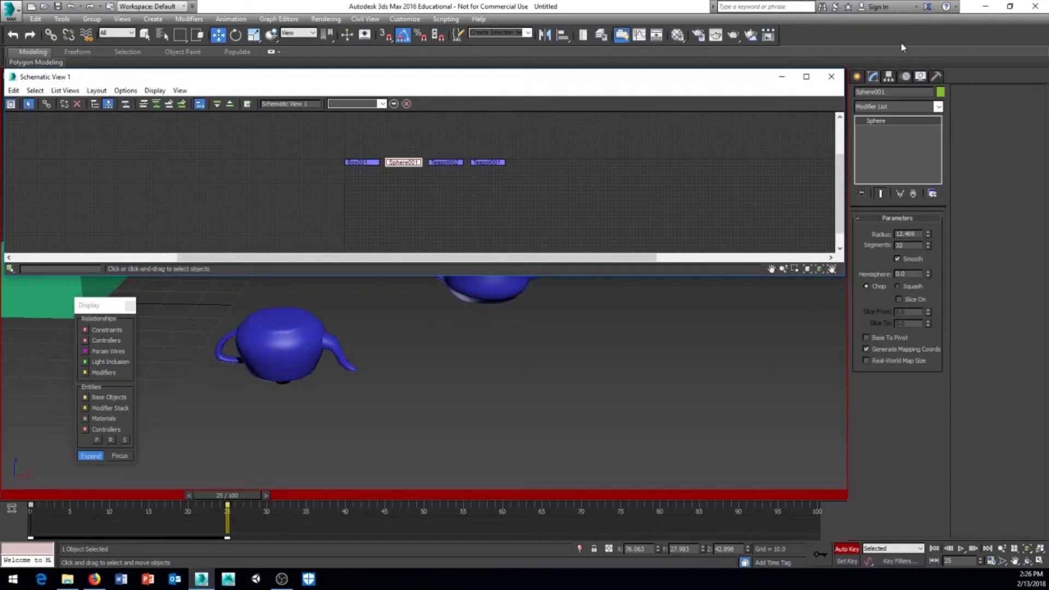
{"action": "left_click", "coordinate": [837, 76]}
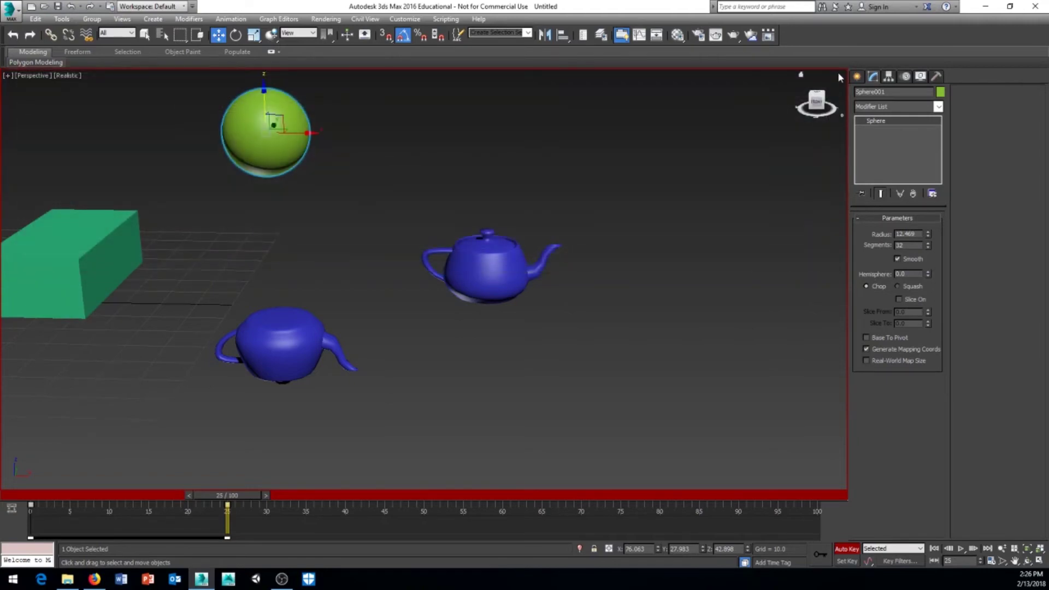
Step: Select the upright teapot and the green sphere in turn, using the Rotate tool to show its gizmo, and end with the sphere selected
{"action": "left_click", "coordinate": [459, 263]}
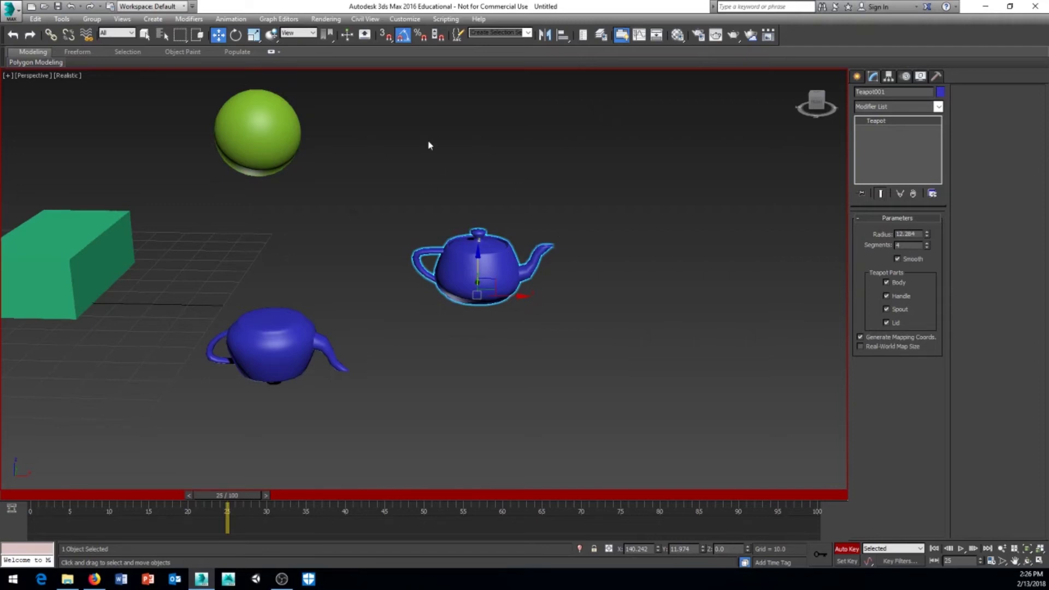
{"action": "left_click", "coordinate": [273, 120]}
{"action": "middle_click_drag", "start_coordinate": [276, 154], "coordinate": [307, 195]}
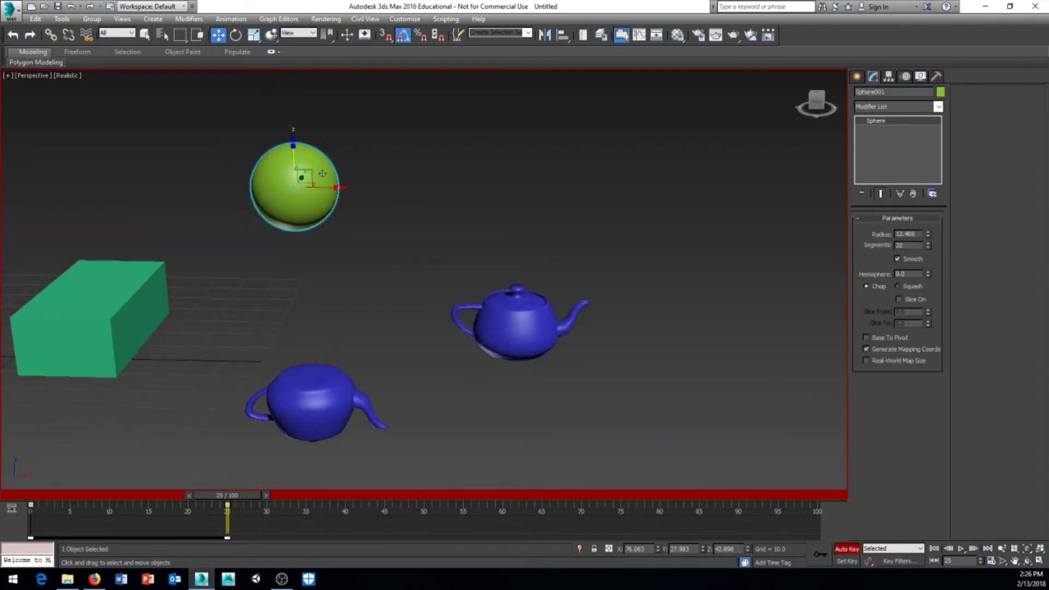
{"action": "left_click", "coordinate": [236, 35]}
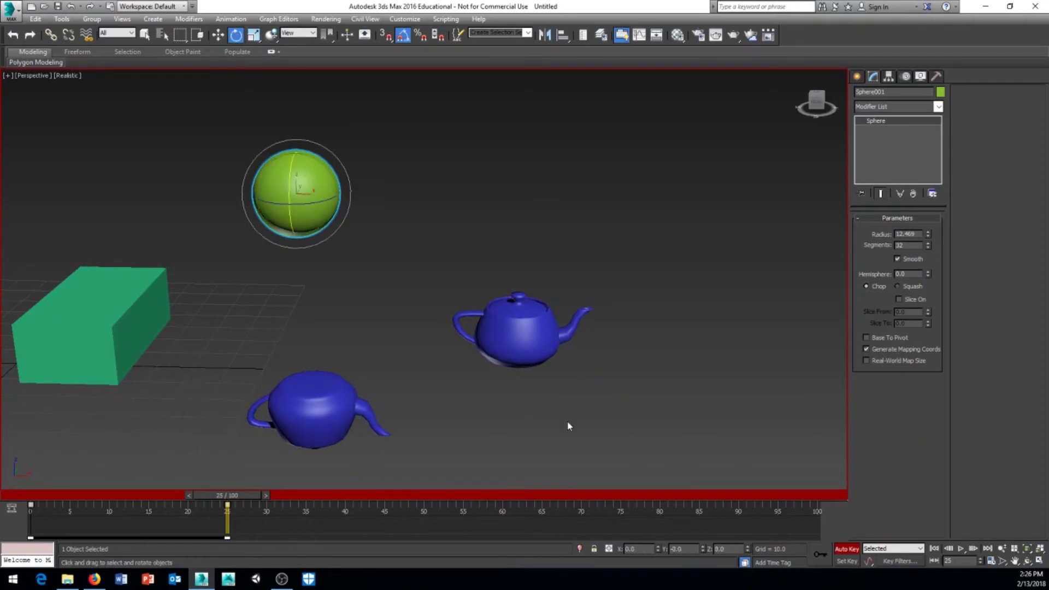
{"action": "left_click", "coordinate": [522, 338]}
{"action": "left_click", "coordinate": [296, 193]}
{"action": "middle_click_drag", "start_coordinate": [378, 179], "coordinate": [389, 188]}
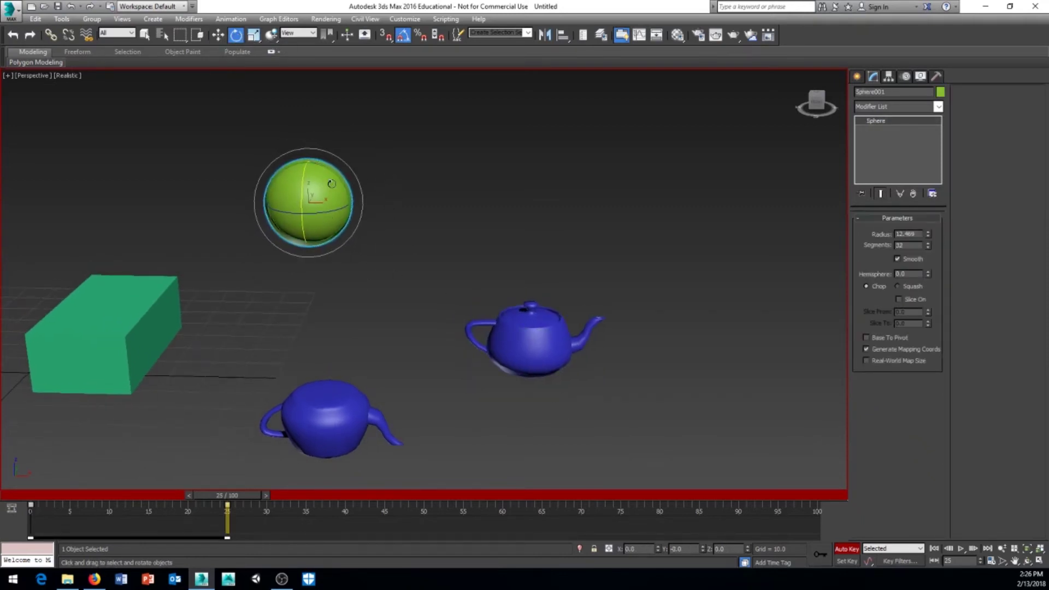
{"action": "left_click", "coordinate": [393, 166]}
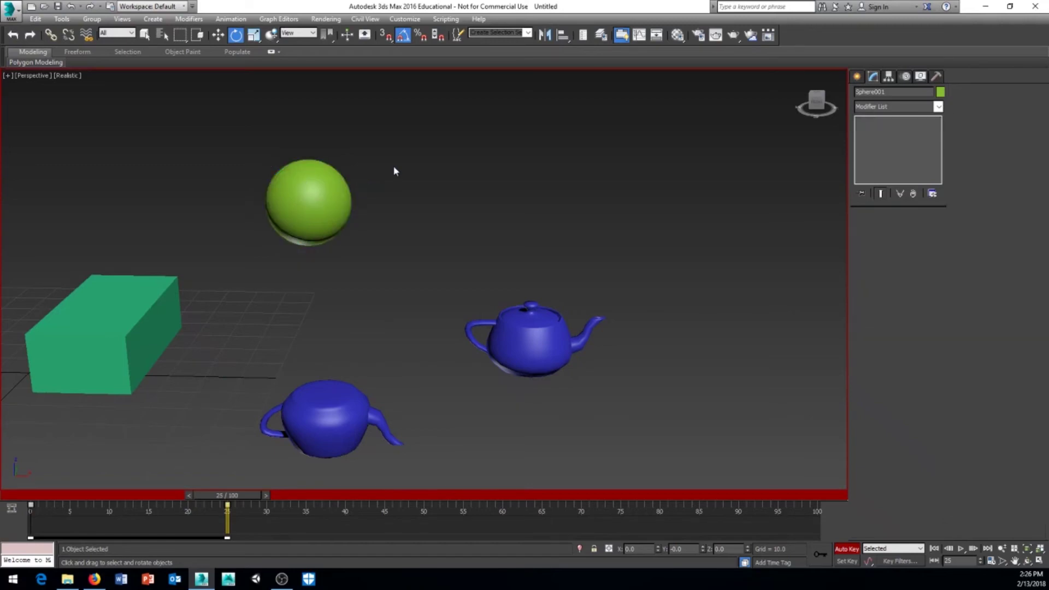
{"action": "left_click", "coordinate": [310, 203]}
Step: Switch the selected sphere from Move to Rotate to Scale, and clear the selection
{"action": "left_click", "coordinate": [221, 35]}
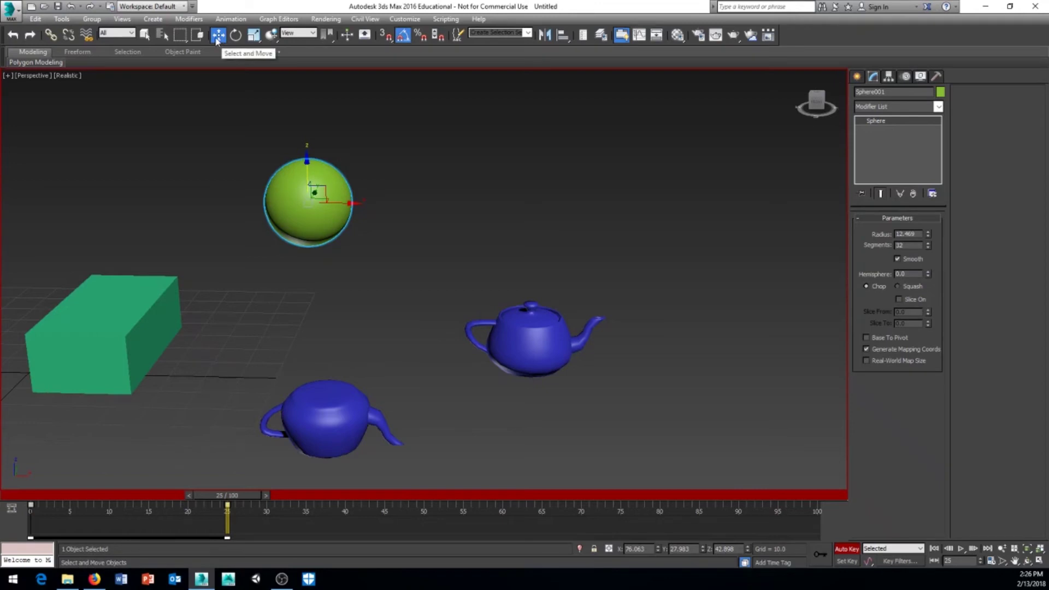
{"action": "left_click", "coordinate": [235, 35]}
{"action": "left_click", "coordinate": [254, 35]}
{"action": "left_click", "coordinate": [362, 227]}
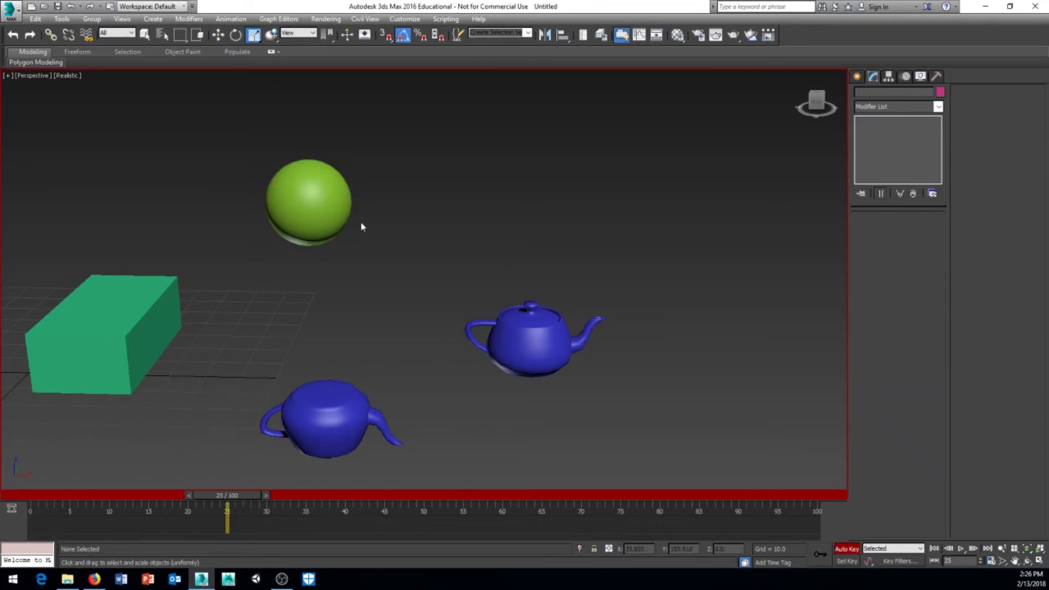
Step: Open the quad menu over the green sphere to examine its transform commands, and dismiss it
{"action": "right_click", "coordinate": [328, 215]}
{"action": "mouse_move", "coordinate": [328, 187]}
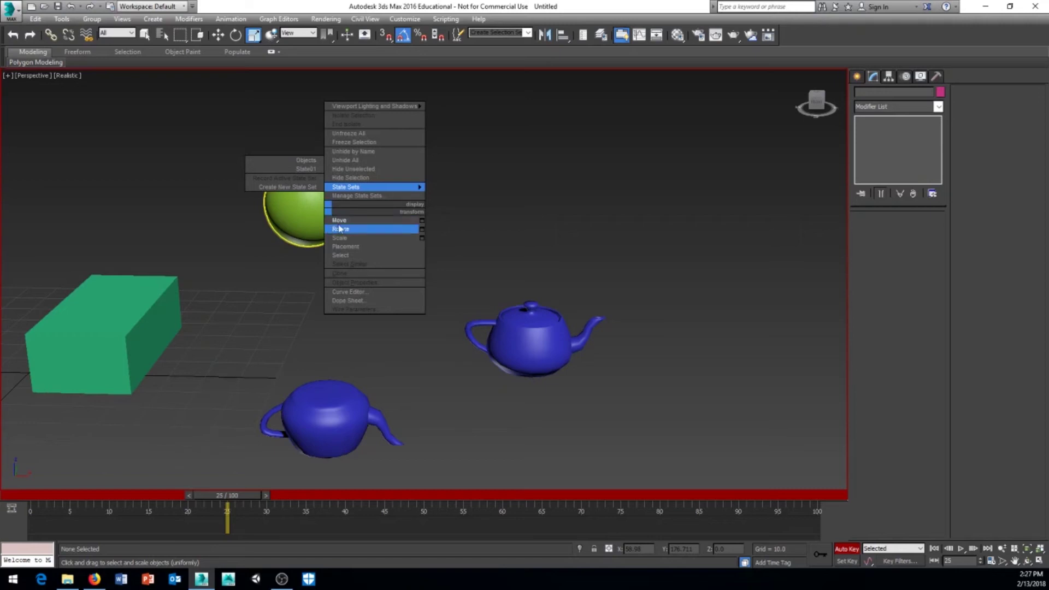
{"action": "left_click", "coordinate": [540, 191]}
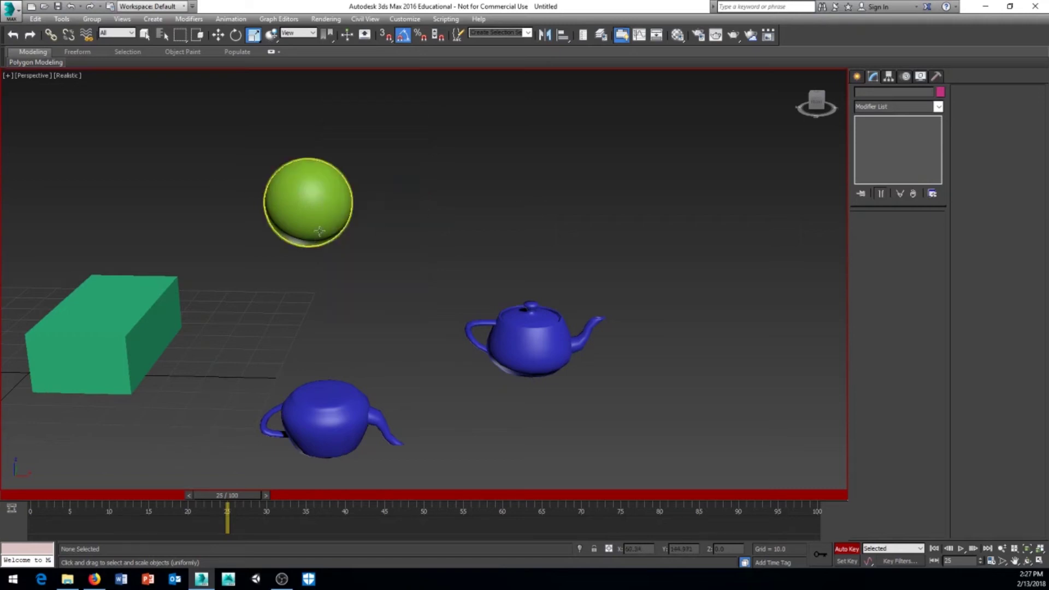
Step: Select the green sphere with the Move tool, show its Rotate and Scale gizmos, and deselect it
{"action": "key", "text": "w"}
{"action": "left_click", "coordinate": [338, 221]}
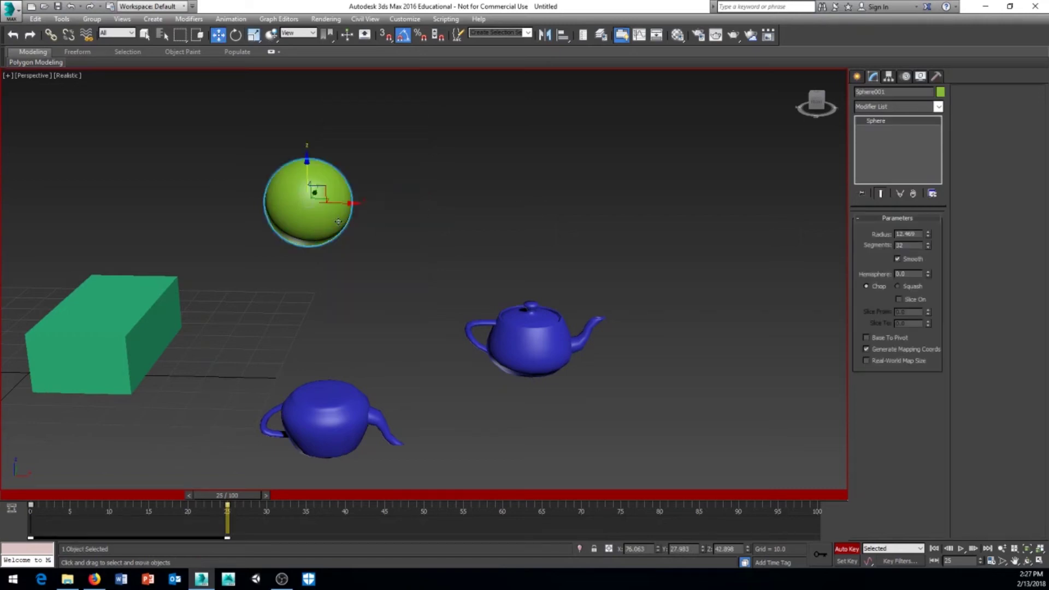
{"action": "key", "text": "e"}
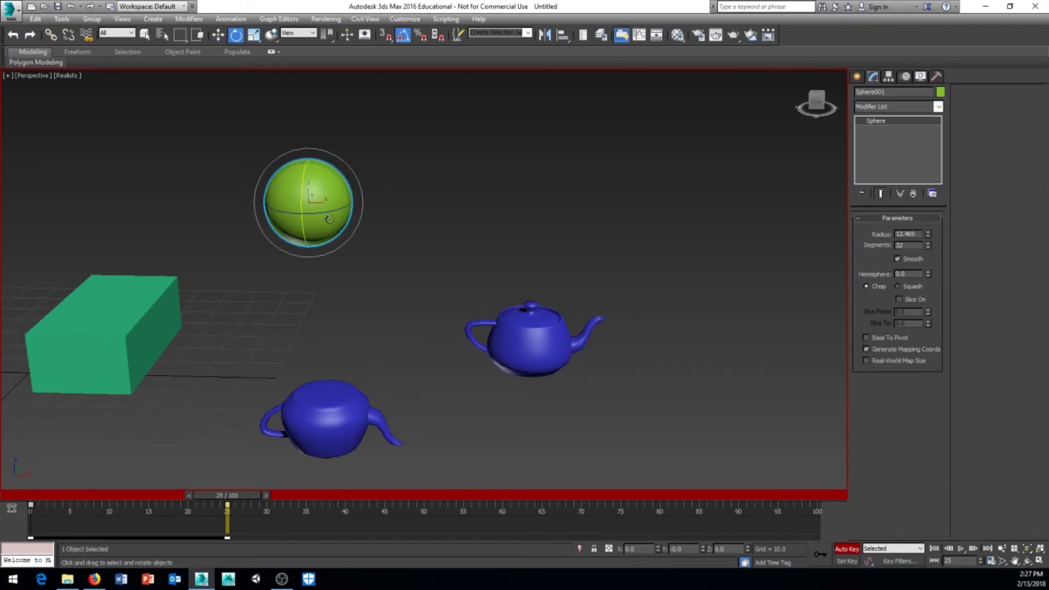
{"action": "mouse_move", "coordinate": [329, 219]}
{"action": "left_mouse_down"}
{"action": "mouse_move", "coordinate": [320, 202]}
{"action": "mouse_move", "coordinate": [336, 208]}
{"action": "left_mouse_up"}
{"action": "key", "text": "r"}
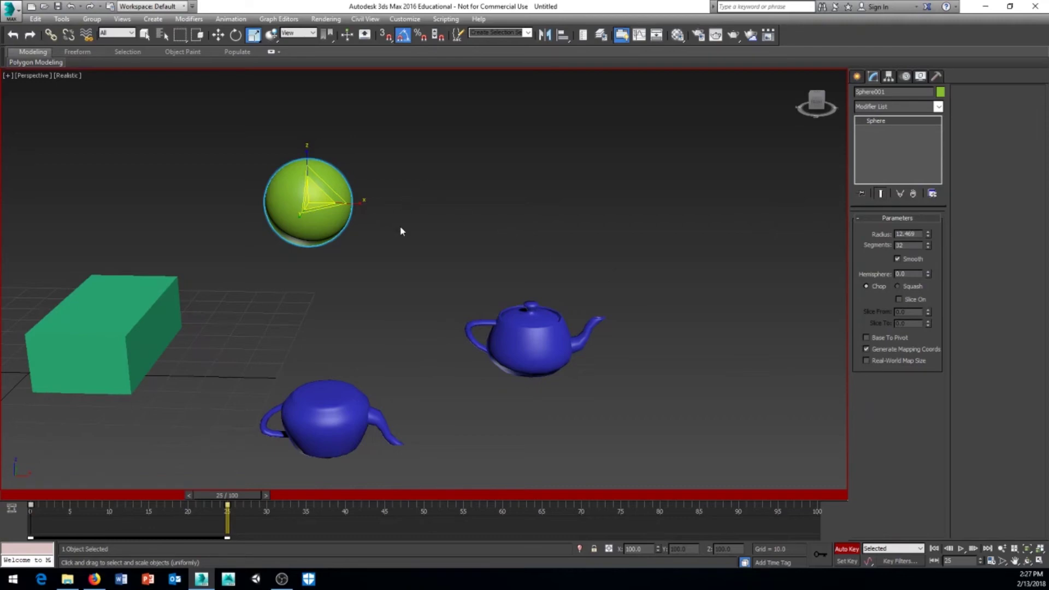
{"action": "left_click", "coordinate": [564, 201]}
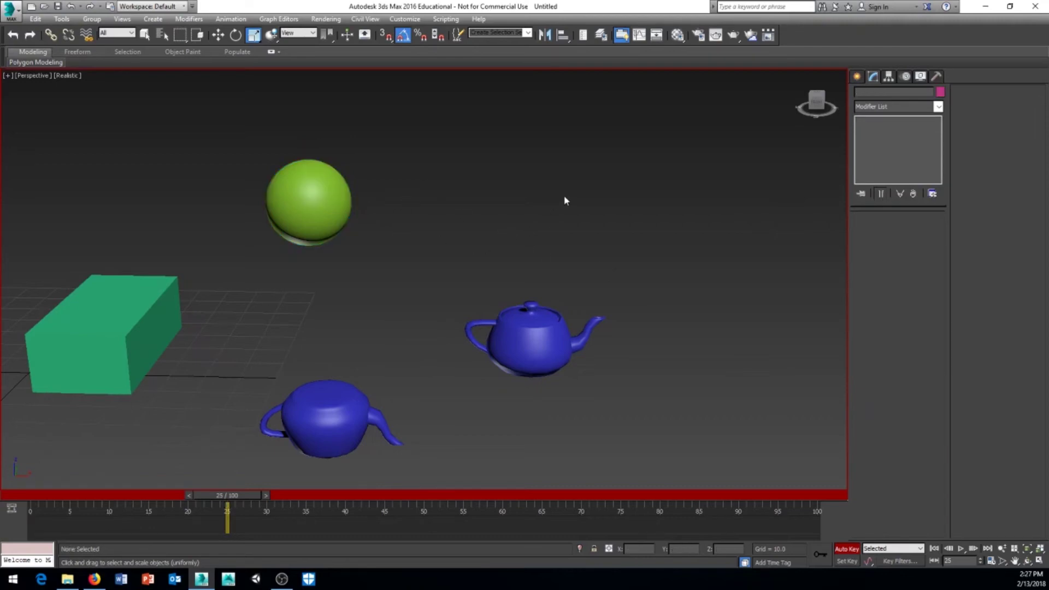
Step: Open the Material Editor, switch it from compact to Slate mode, reposition the window for inspection, and close it
{"action": "left_click", "coordinate": [678, 35]}
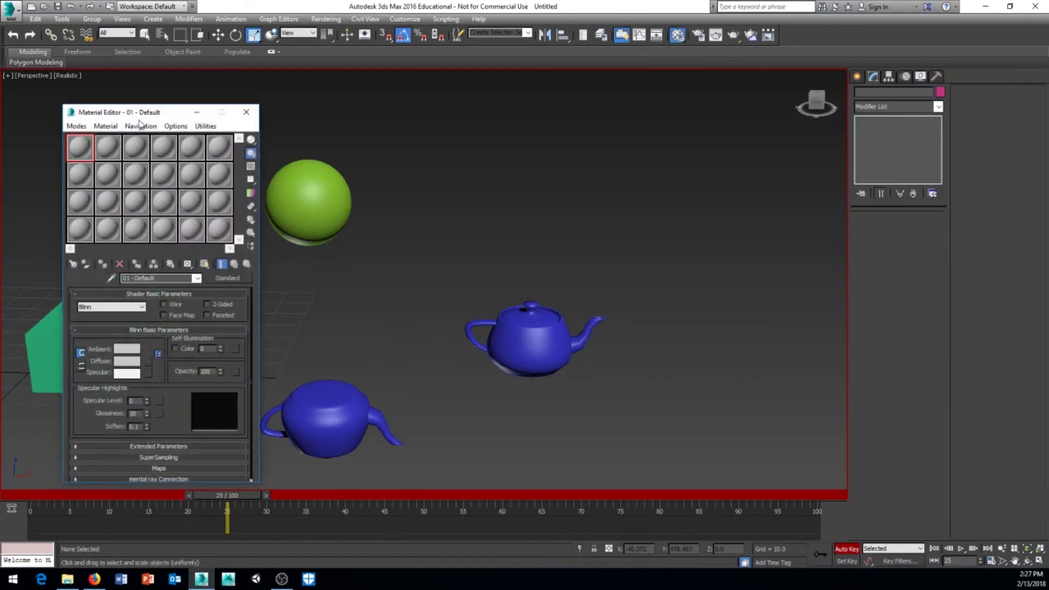
{"action": "left_click_drag", "start_coordinate": [189, 104], "coordinate": [190, 65]}
{"action": "left_click", "coordinate": [76, 87]}
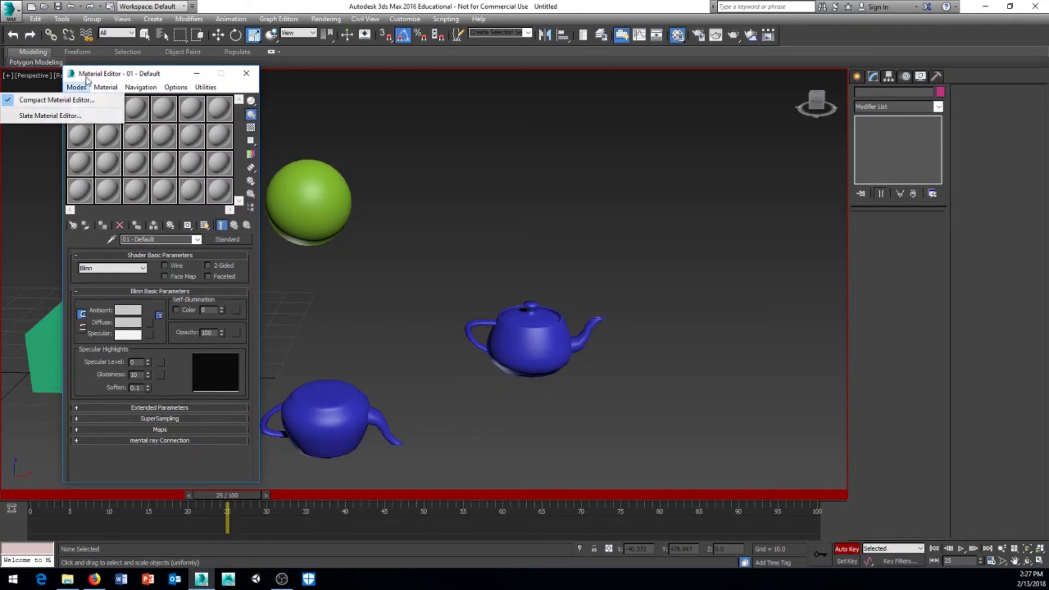
{"action": "left_click", "coordinate": [50, 115]}
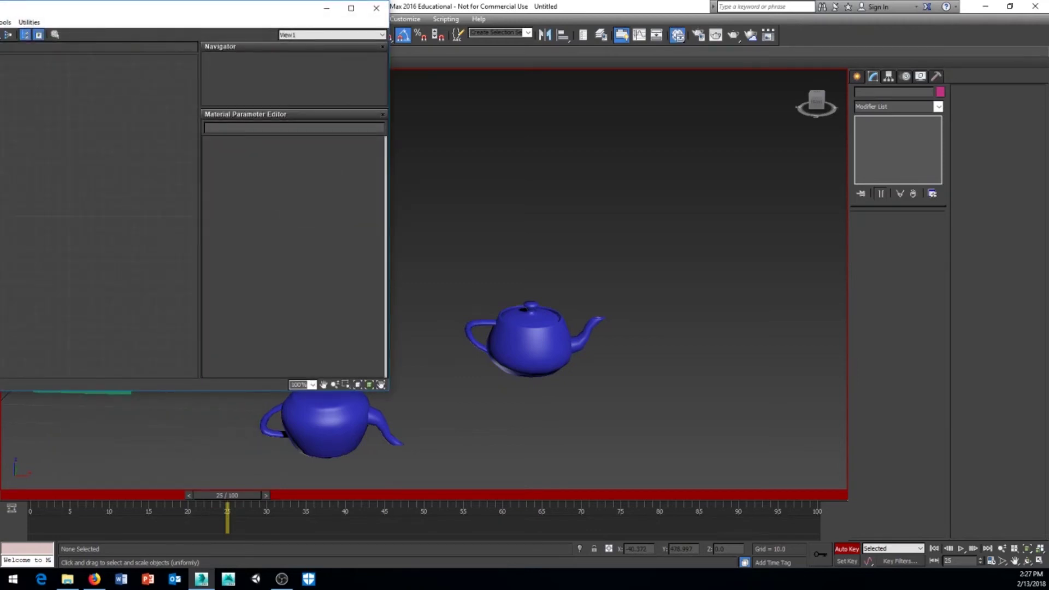
{"action": "left_click_drag", "start_coordinate": [164, 8], "coordinate": [185, 51]}
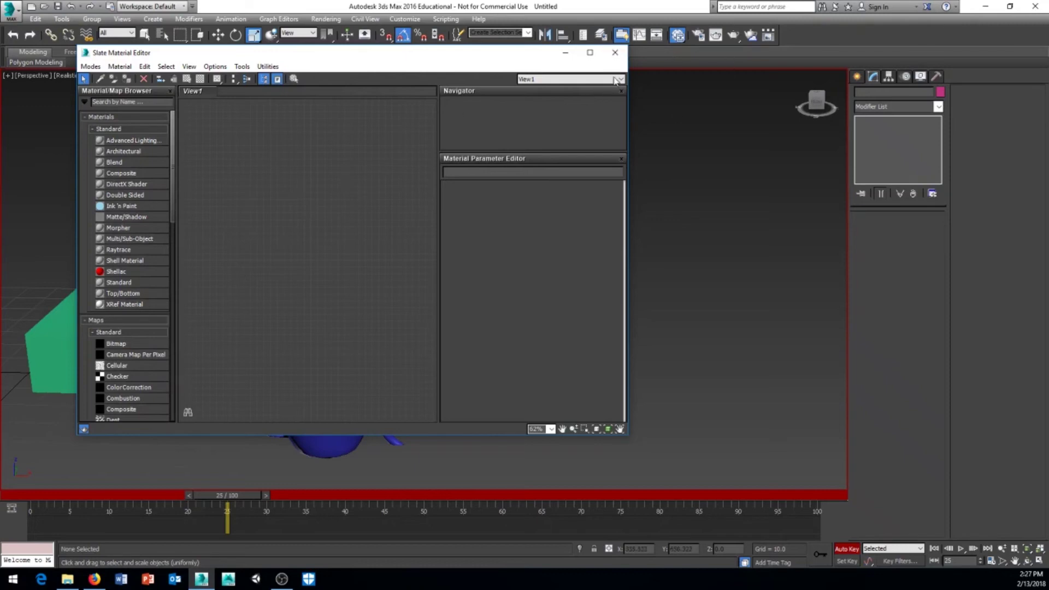
{"action": "left_click", "coordinate": [615, 53]}
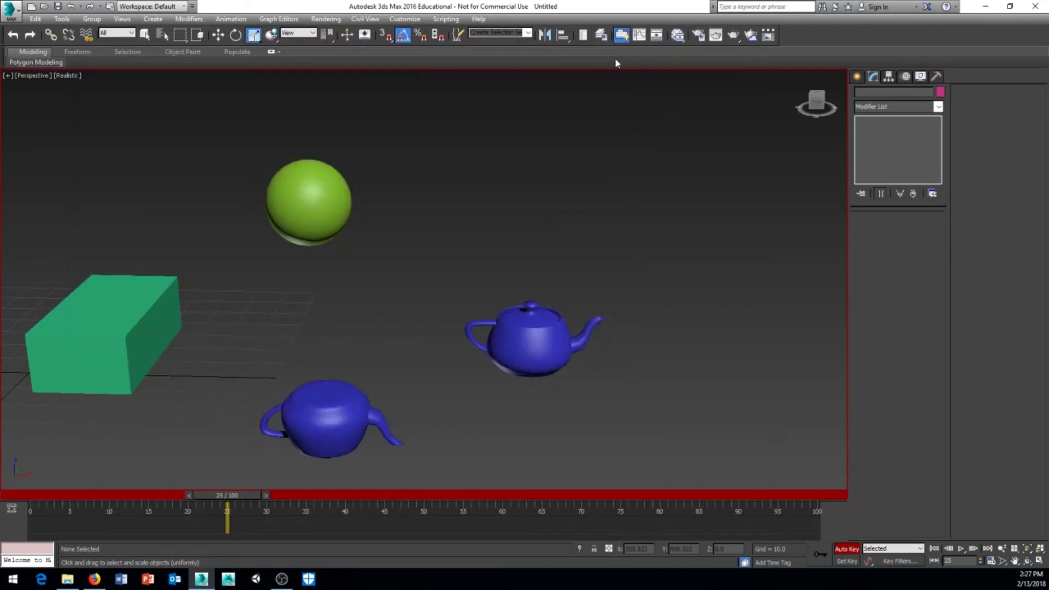
Step: Open Render Setup, examine the Common parameters from time output and output size to render output, and close it
{"action": "left_click", "coordinate": [699, 36]}
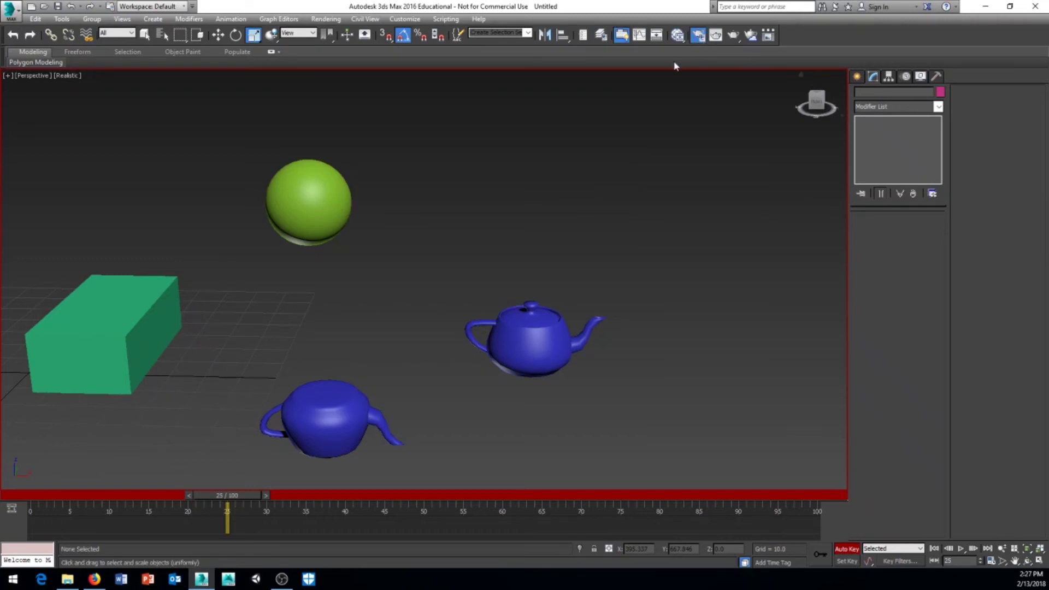
{"action": "left_click_drag", "start_coordinate": [1003, 97], "coordinate": [417, 93]}
{"action": "scroll", "coordinate": [508, 332], "scroll_direction": "down", "scroll_amount": 5}
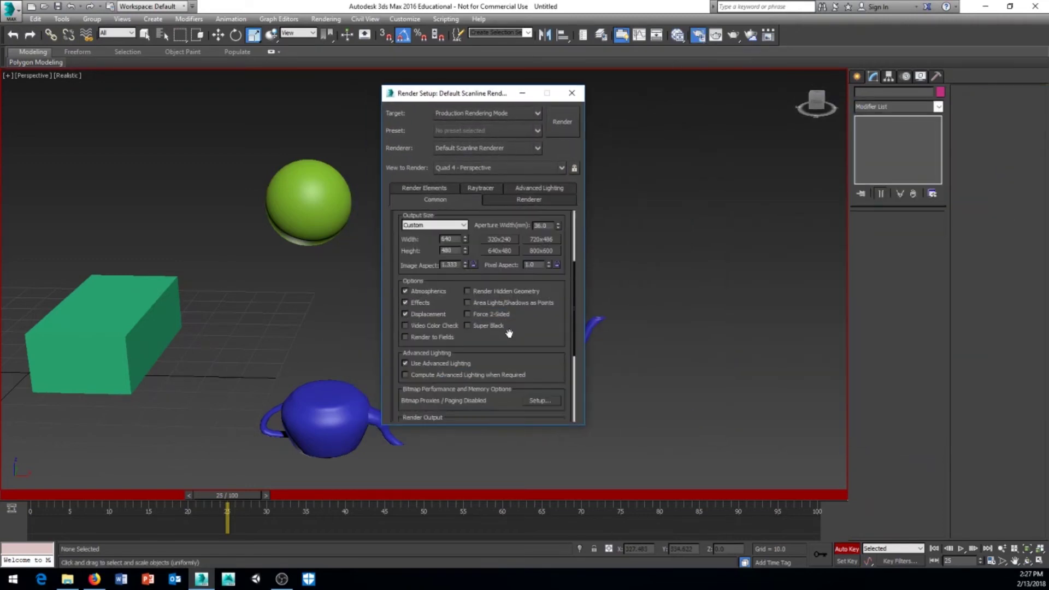
{"action": "scroll", "coordinate": [509, 333], "scroll_direction": "up", "scroll_amount": 5}
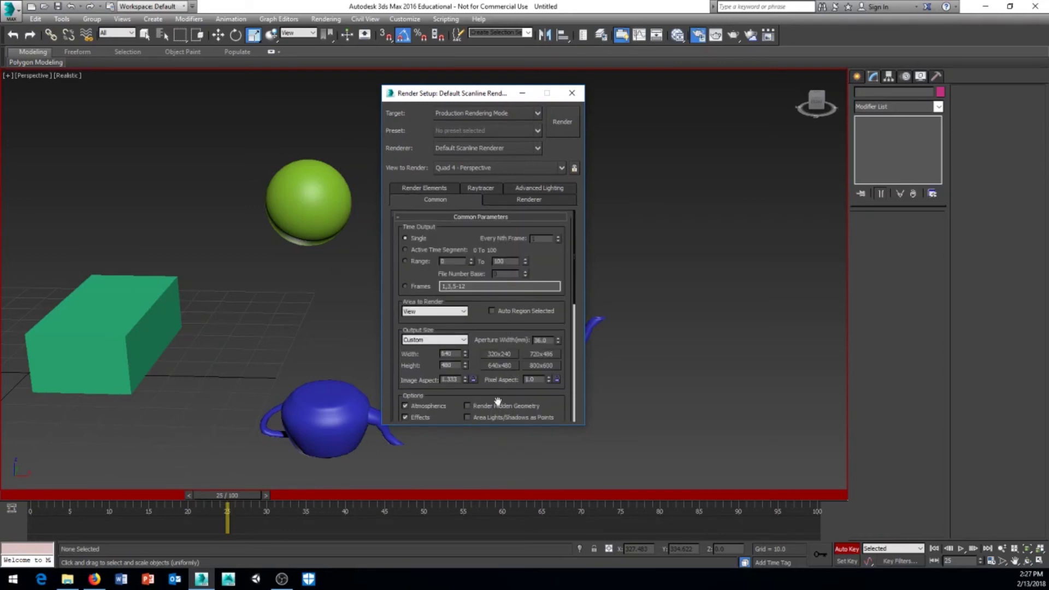
{"action": "scroll", "coordinate": [474, 385], "scroll_direction": "down", "scroll_amount": 5}
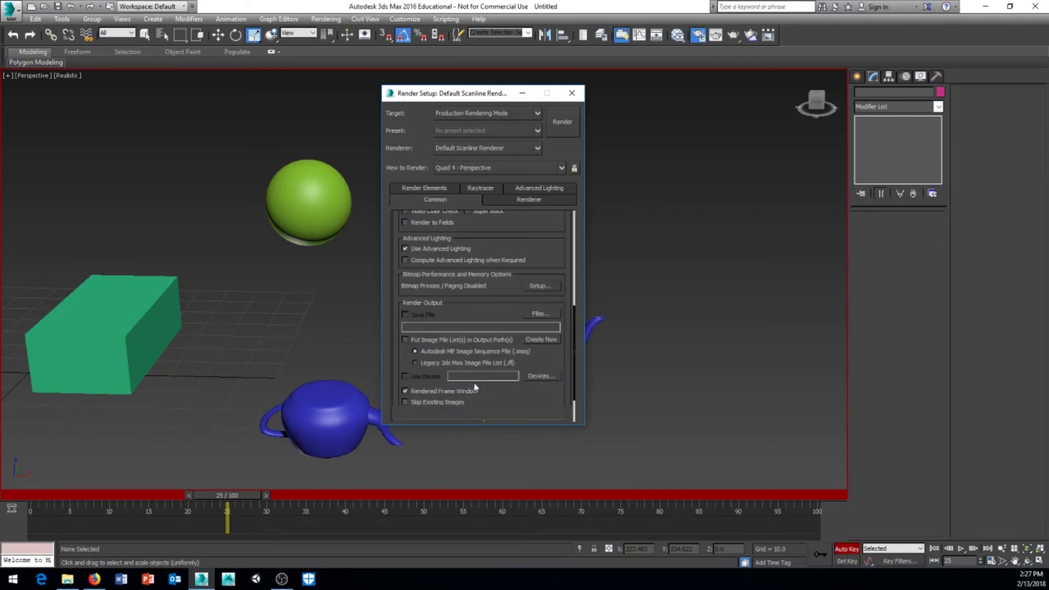
{"action": "left_click", "coordinate": [574, 94]}
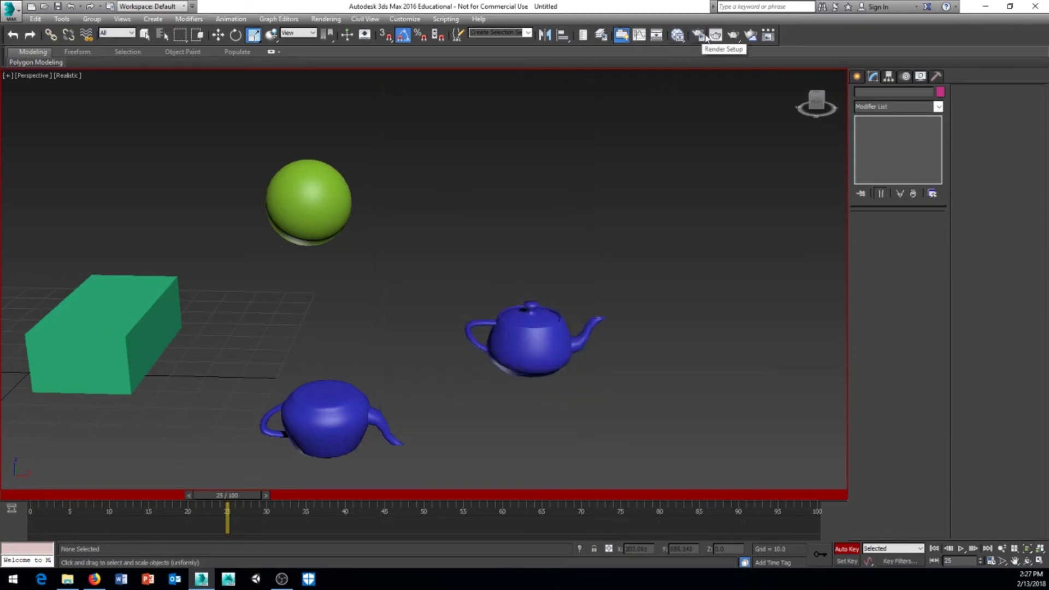
Step: Open the Rendered Frame Window, move it over the viewport for inspection, and close it
{"action": "left_click", "coordinate": [717, 36]}
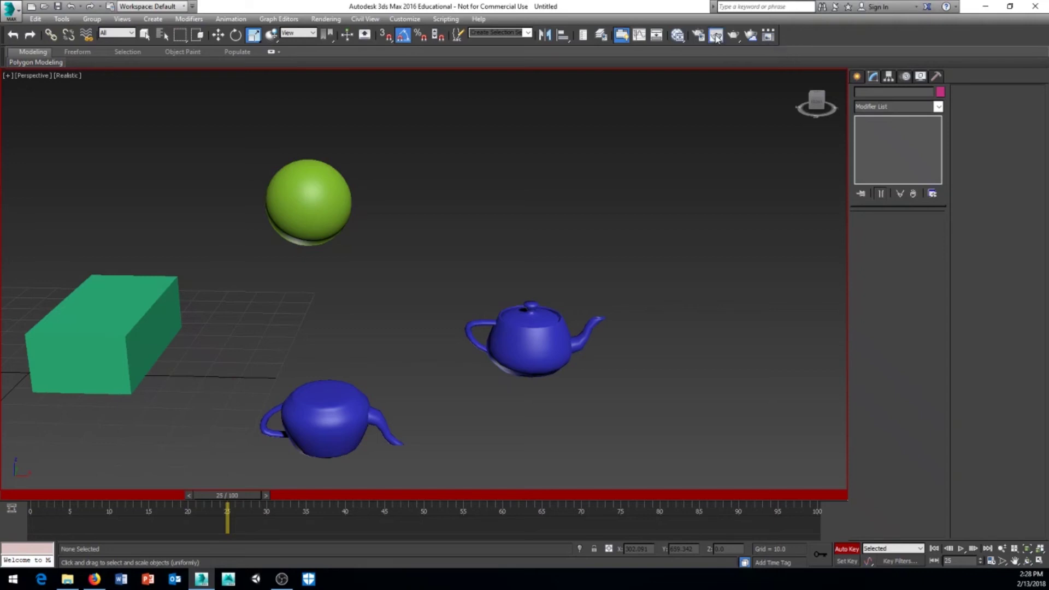
{"action": "left_click_drag", "start_coordinate": [645, 149], "coordinate": [596, 118]}
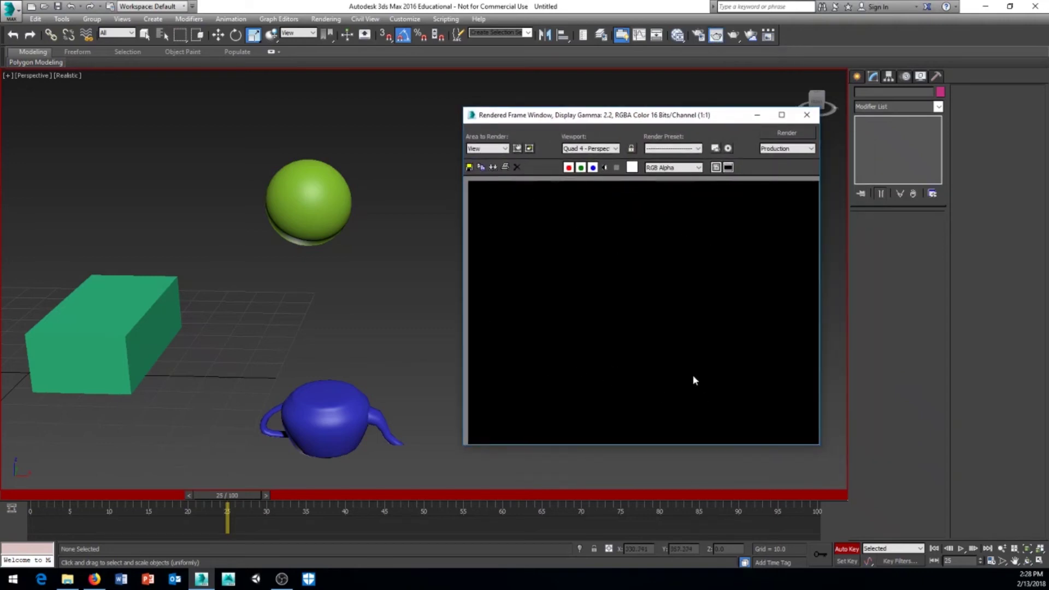
{"action": "left_click", "coordinate": [806, 115]}
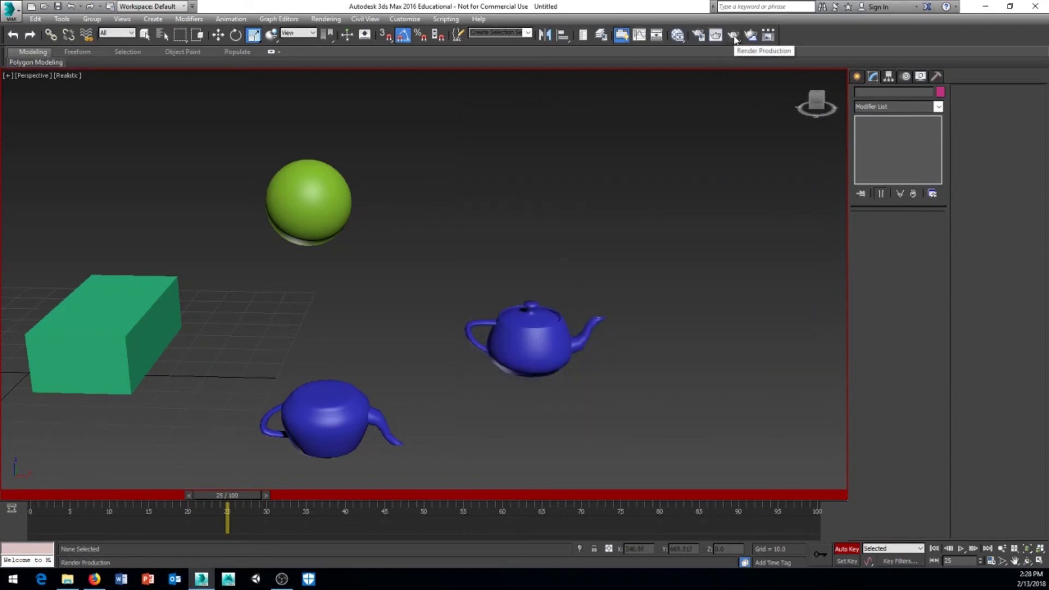
Step: Render the Perspective view with Render Iterative, ActiveShade and Render Production in turn, and close the render windows
{"action": "left_click_drag", "start_coordinate": [734, 39], "coordinate": [736, 61]}
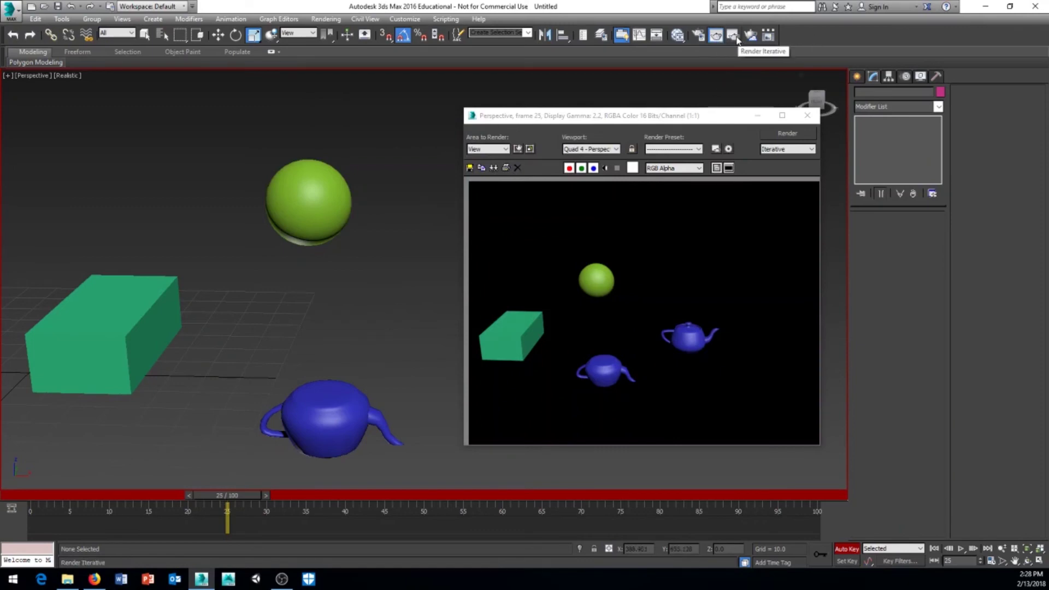
{"action": "left_click_drag", "start_coordinate": [737, 37], "coordinate": [734, 86]}
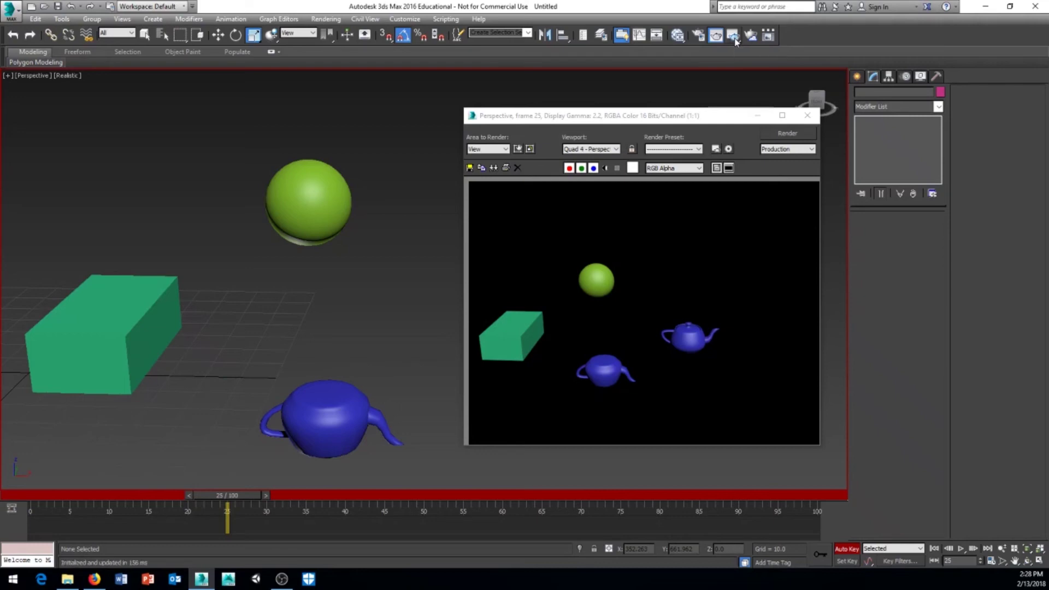
{"action": "left_click", "coordinate": [808, 116]}
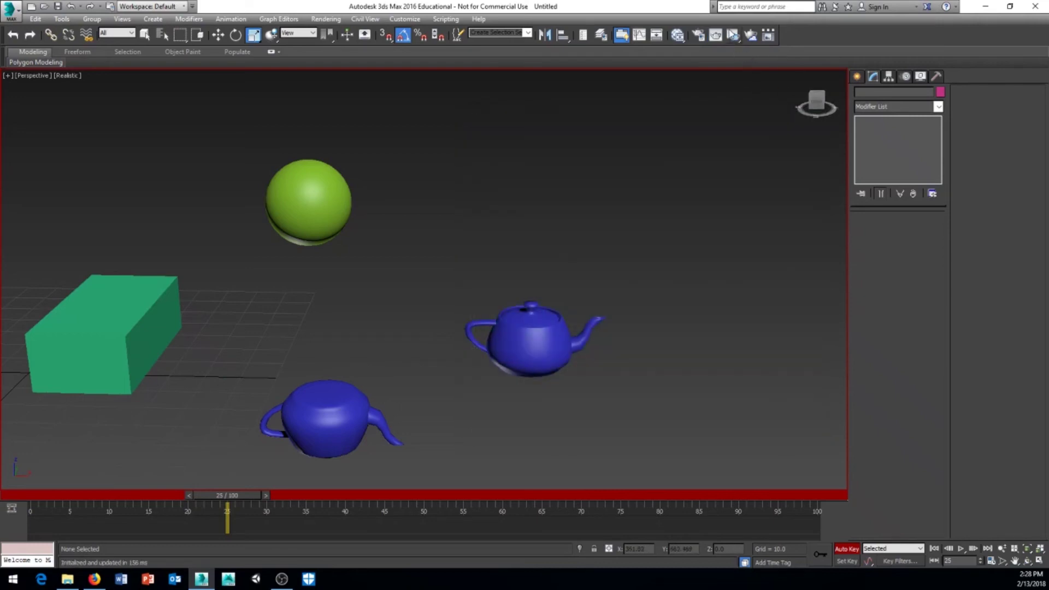
{"action": "left_click_drag", "start_coordinate": [734, 35], "coordinate": [735, 36]}
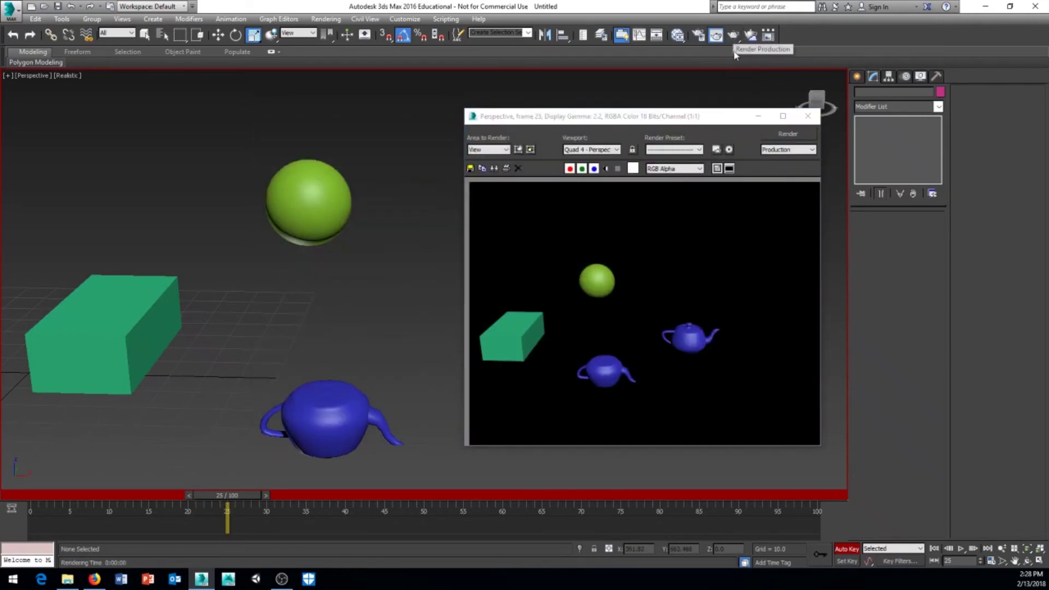
{"action": "left_click", "coordinate": [808, 115]}
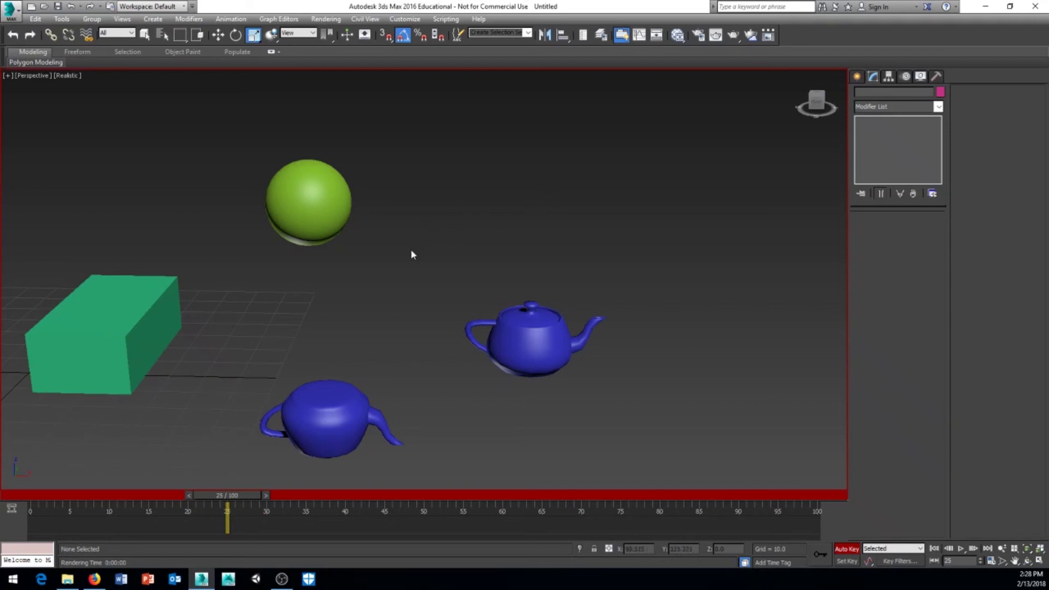
Step: Pan, orbit and zoom the Perspective view to examine the box, sphere and two teapots from several angles
{"action": "middle_click_drag", "start_coordinate": [400, 288], "coordinate": [529, 212]}
{"action": "right_click", "coordinate": [497, 233]}
{"action": "left_click", "coordinate": [440, 231]}
{"action": "middle_click_drag", "start_coordinate": [515, 265], "coordinate": [555, 258], "text": "alt"}
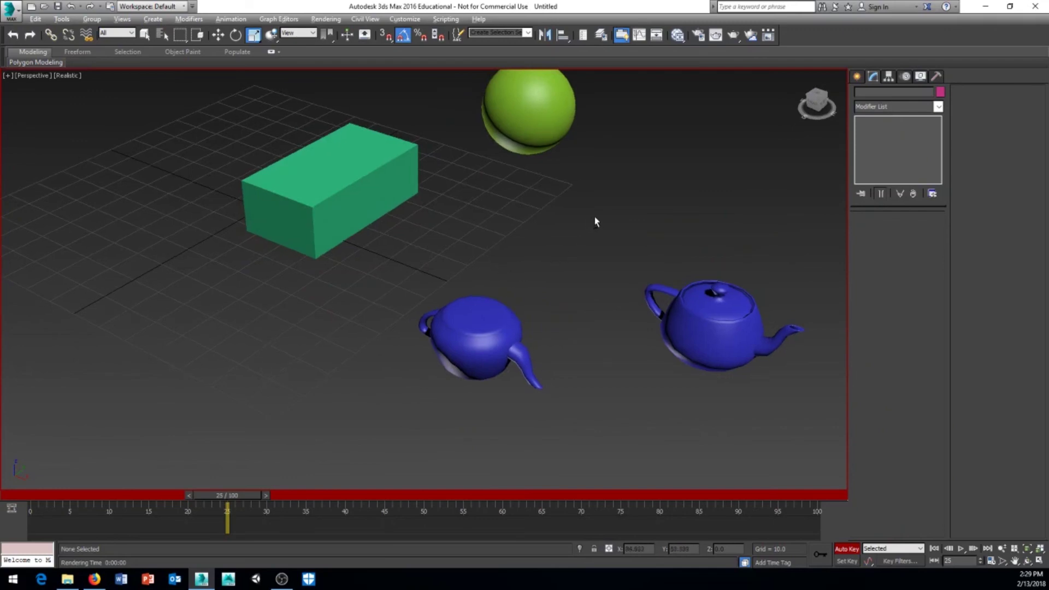
{"action": "middle_click_drag", "start_coordinate": [596, 221], "coordinate": [555, 244], "text": "alt"}
{"action": "scroll", "coordinate": [556, 244], "scroll_direction": "down", "scroll_amount": 4}
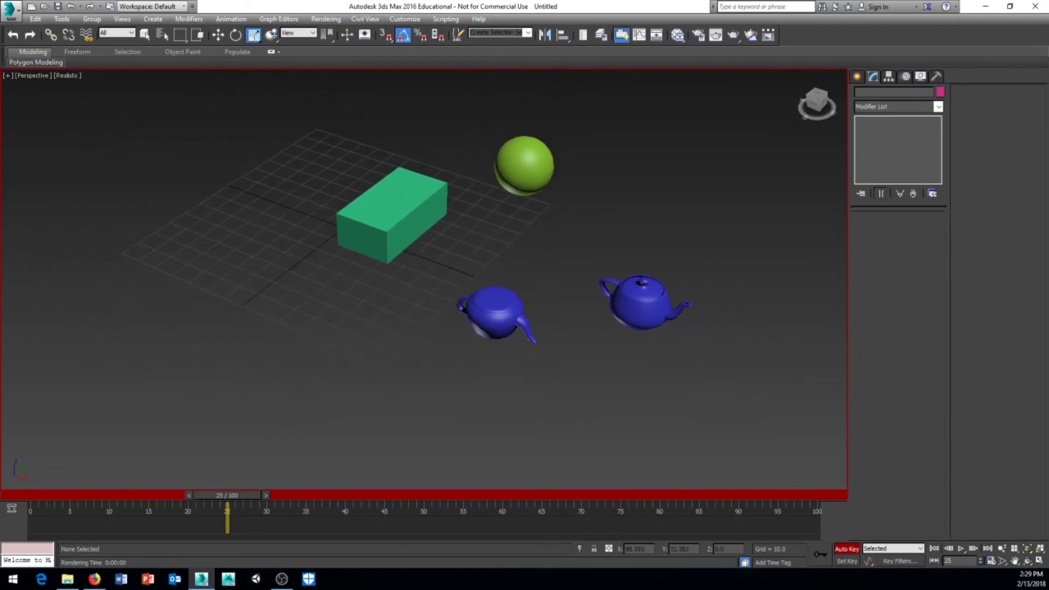
{"action": "key", "text": "alt"}
{"action": "key", "text": "alt"}
{"action": "middle_click_drag", "start_coordinate": [556, 277], "coordinate": [514, 276]}
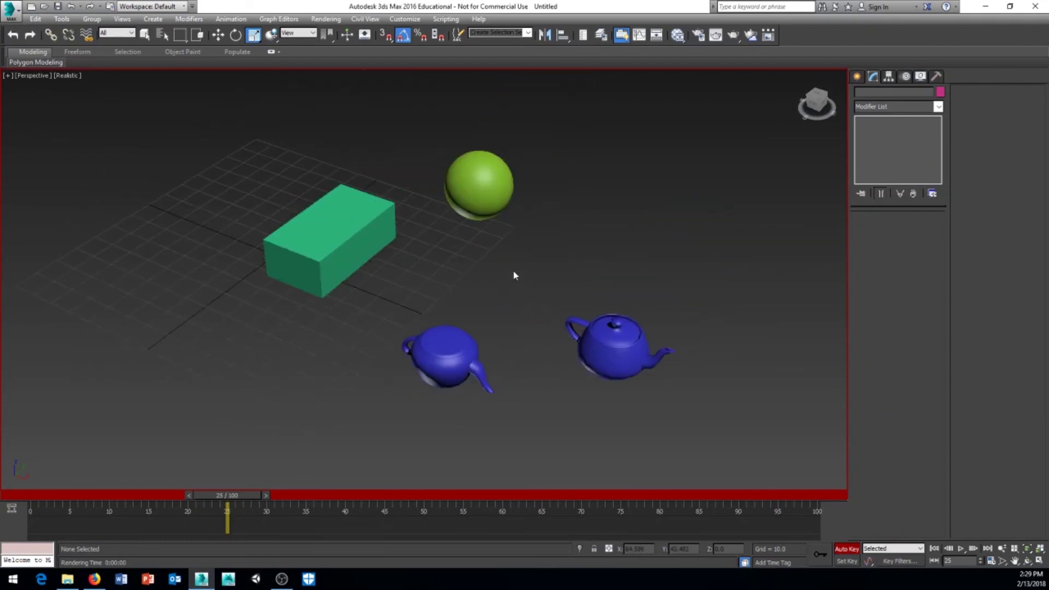
{"action": "middle_click_drag", "start_coordinate": [518, 276], "coordinate": [549, 286]}
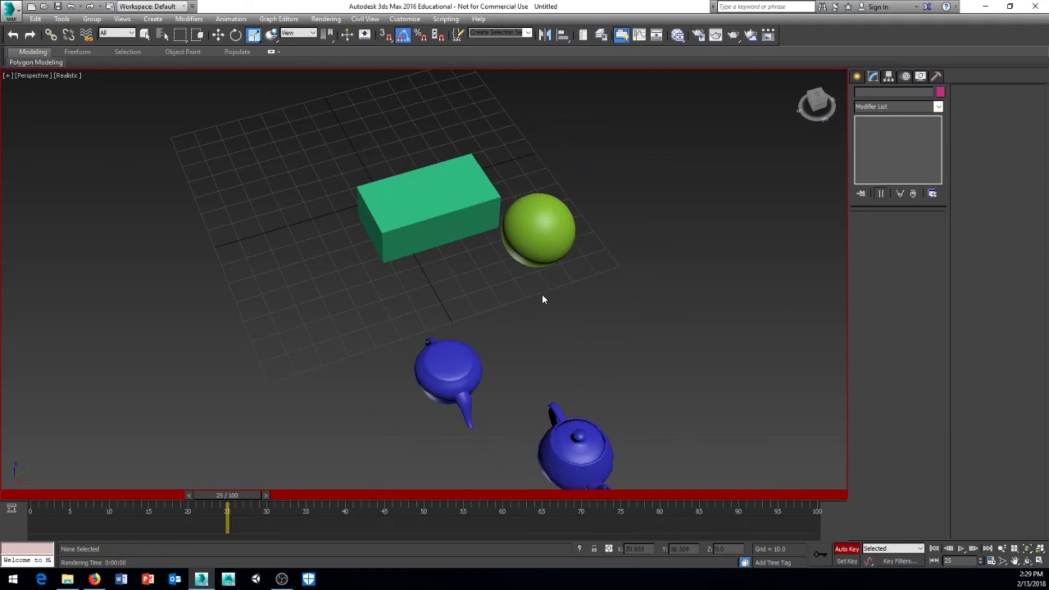
Step: Zoom in and out on the scene and orbit down to a low, front-facing angle near the grid plane
{"action": "scroll", "coordinate": [546, 300], "scroll_direction": "down", "scroll_amount": 3}
{"action": "scroll", "coordinate": [546, 300], "scroll_direction": "up", "scroll_amount": 4}
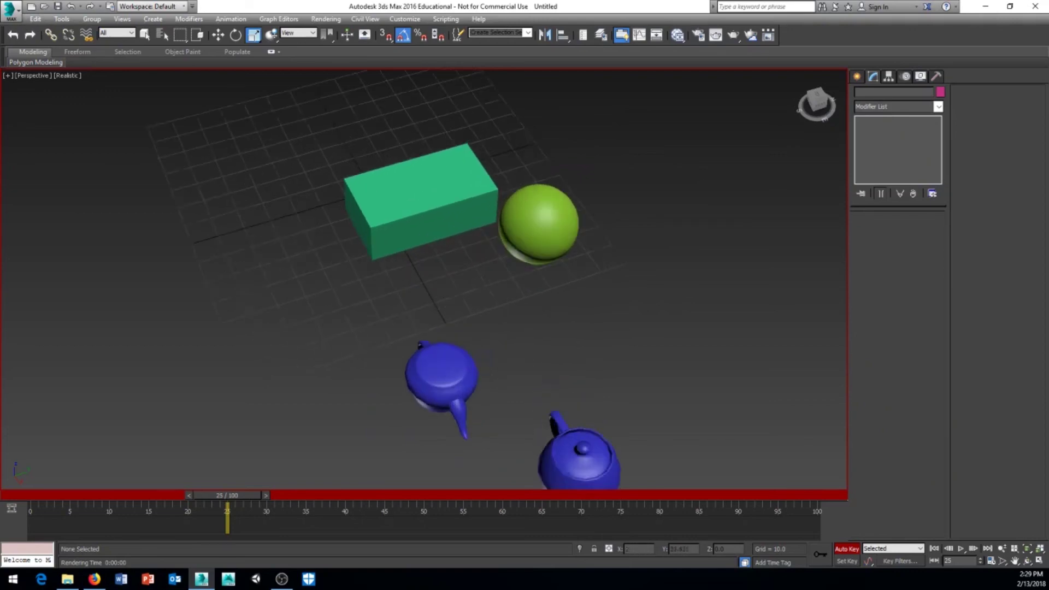
{"action": "scroll", "coordinate": [546, 328], "scroll_direction": "down", "scroll_amount": 3}
{"action": "scroll", "coordinate": [547, 328], "scroll_direction": "up", "scroll_amount": 5}
{"action": "scroll", "coordinate": [547, 328], "scroll_direction": "down", "scroll_amount": 5}
{"action": "middle_click_drag", "start_coordinate": [519, 326], "coordinate": [584, 293], "text": "alt"}
{"action": "middle_click_drag", "start_coordinate": [553, 253], "coordinate": [682, 210], "text": "alt"}
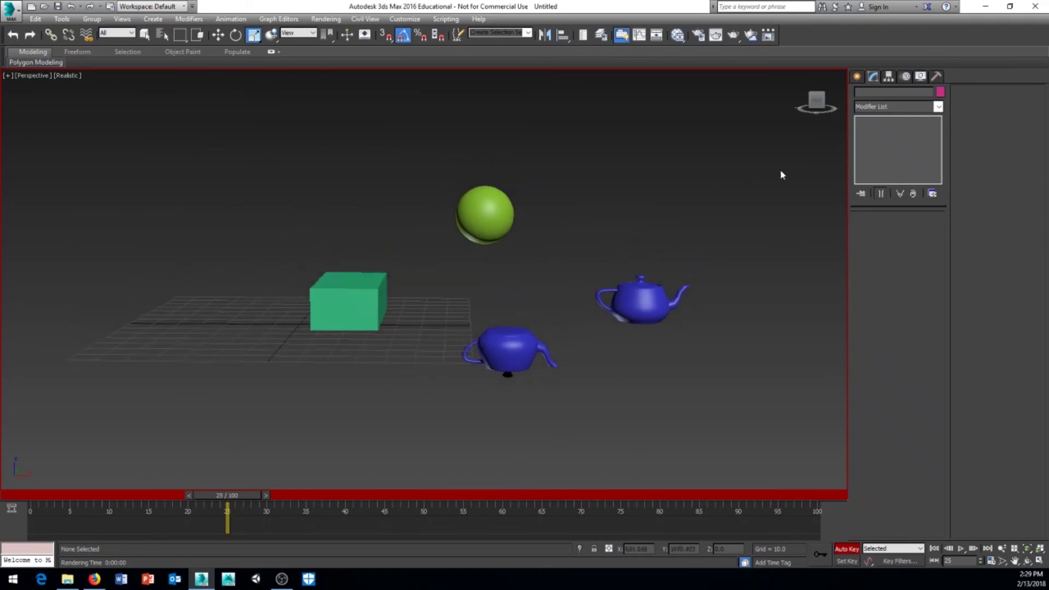
Step: Use the ViewCube to show the scene from the top and rotate it freely to angled views
{"action": "left_click", "coordinate": [825, 103]}
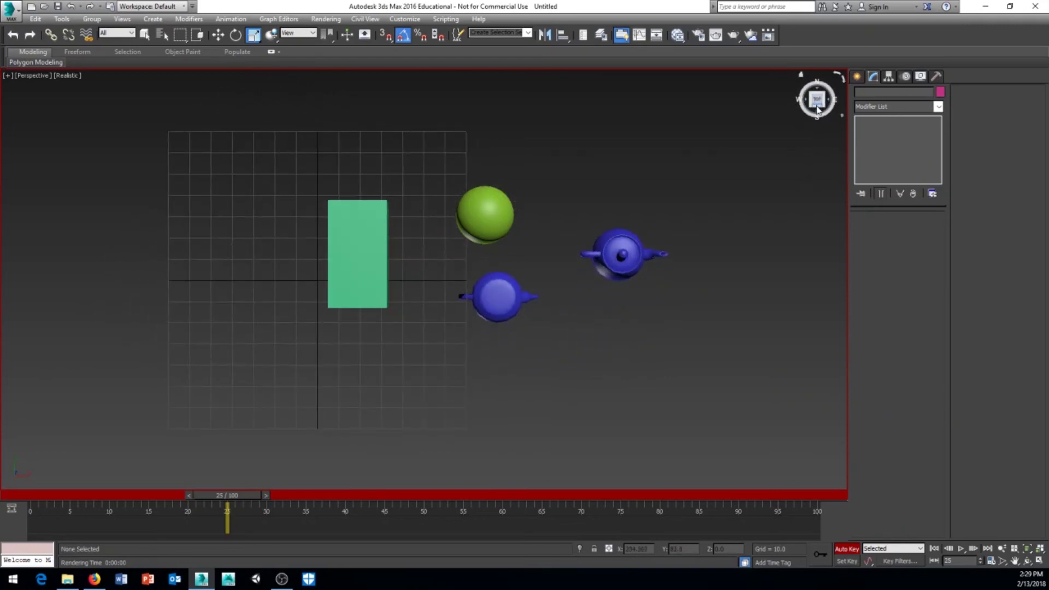
{"action": "left_click", "coordinate": [818, 110]}
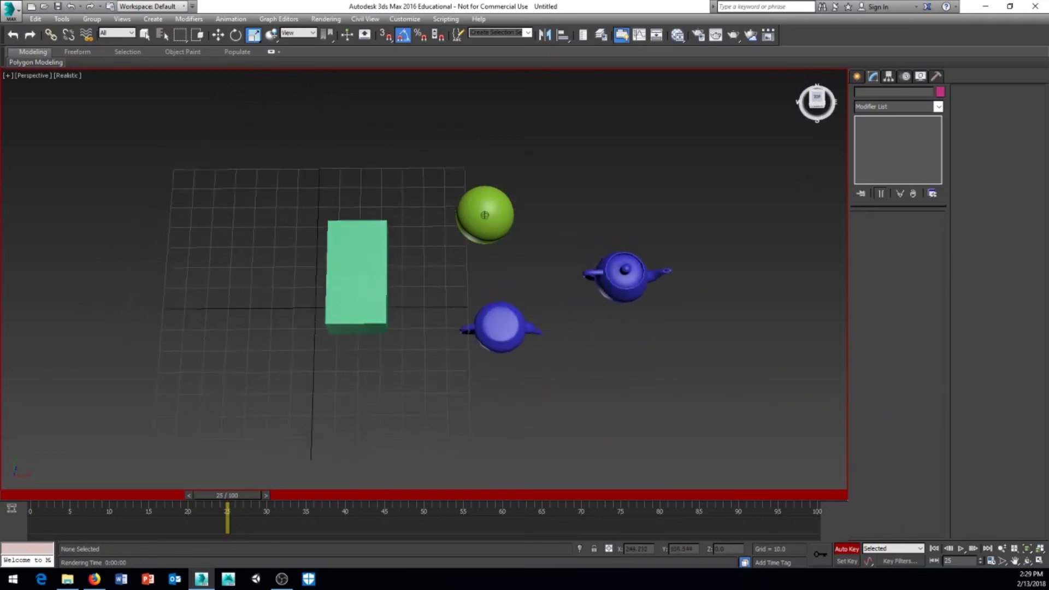
{"action": "mouse_move", "coordinate": [817, 104]}
{"action": "left_mouse_down"}
{"action": "mouse_move", "coordinate": [809, 117]}
{"action": "mouse_move", "coordinate": [816, 105]}
{"action": "left_mouse_up"}
{"action": "left_click", "coordinate": [830, 119]}
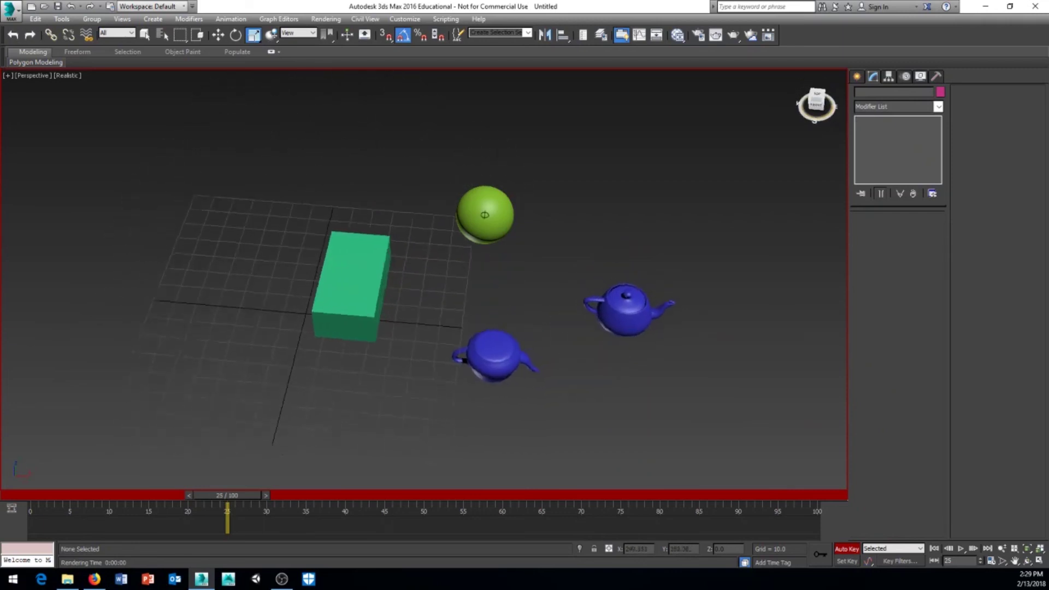
{"action": "left_click", "coordinate": [820, 108]}
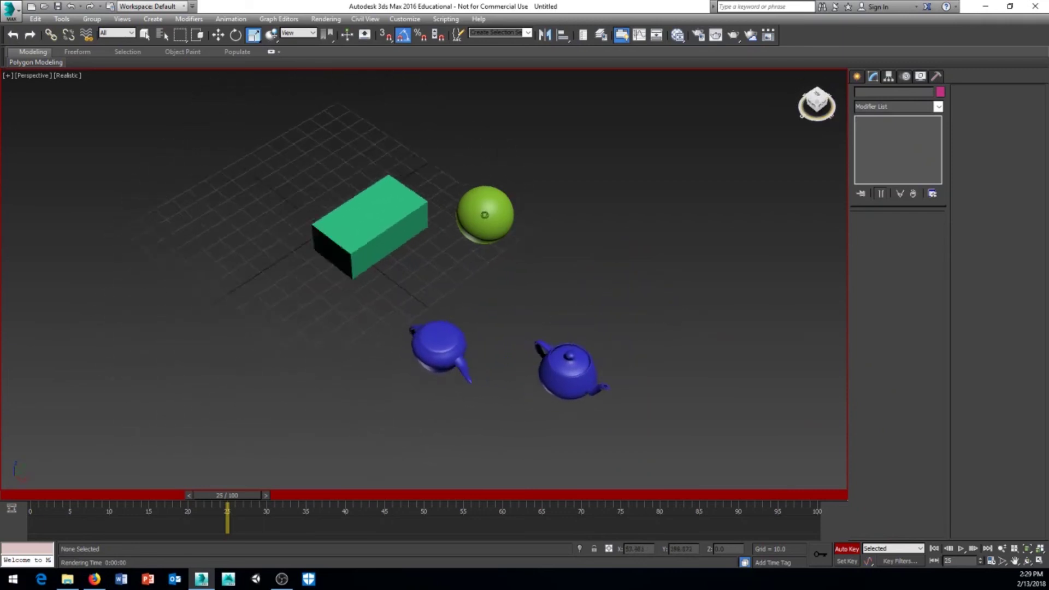
{"action": "left_click", "coordinate": [820, 107]}
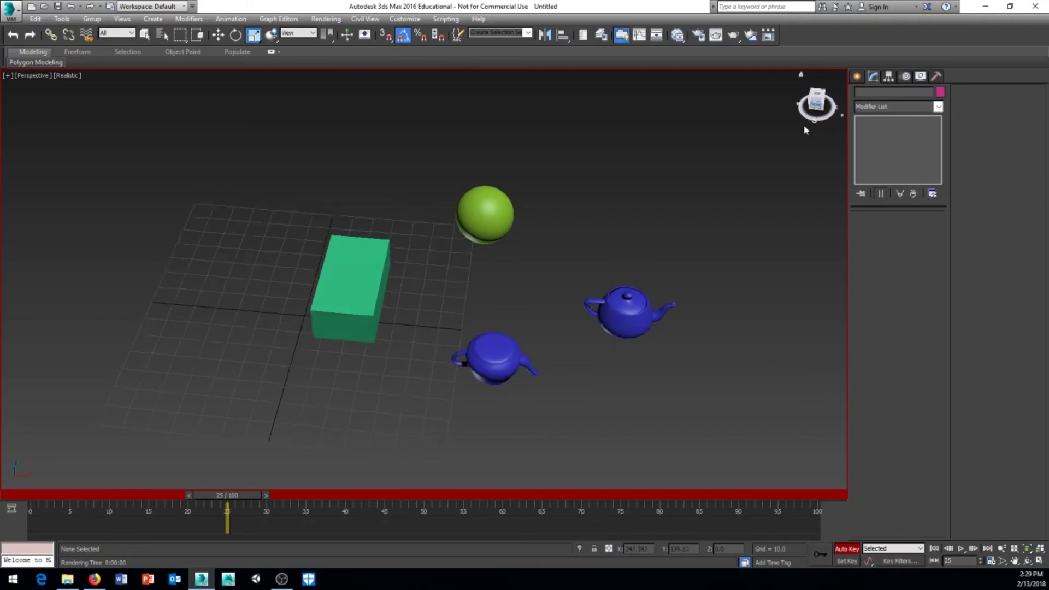
Step: Inspect the scene from the ViewCube's front, right and top orientations, and return to a slightly raised front angle
{"action": "left_click", "coordinate": [817, 92]}
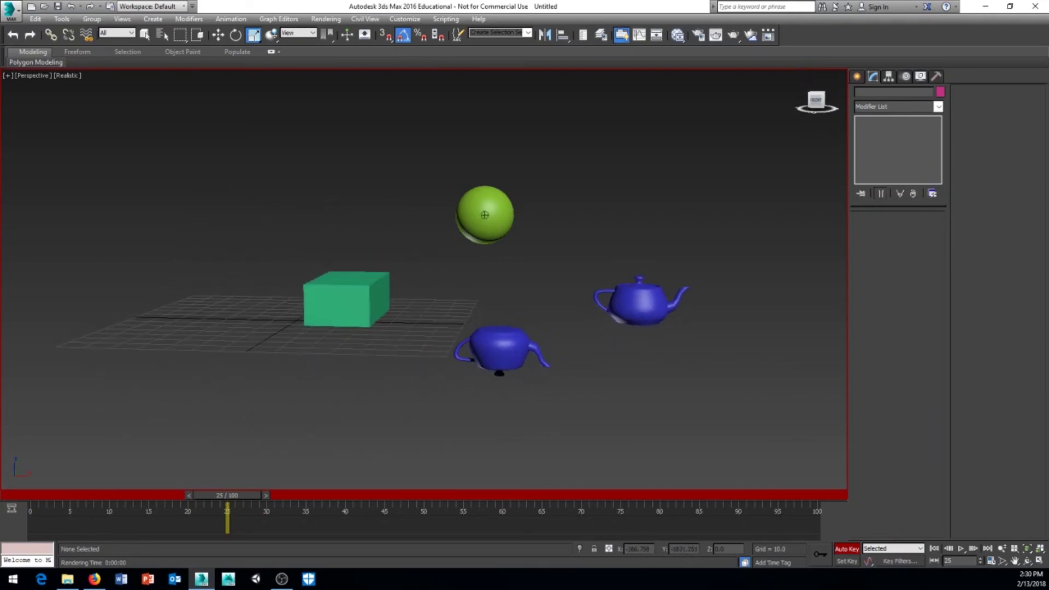
{"action": "left_click", "coordinate": [834, 103]}
{"action": "left_click", "coordinate": [832, 103]}
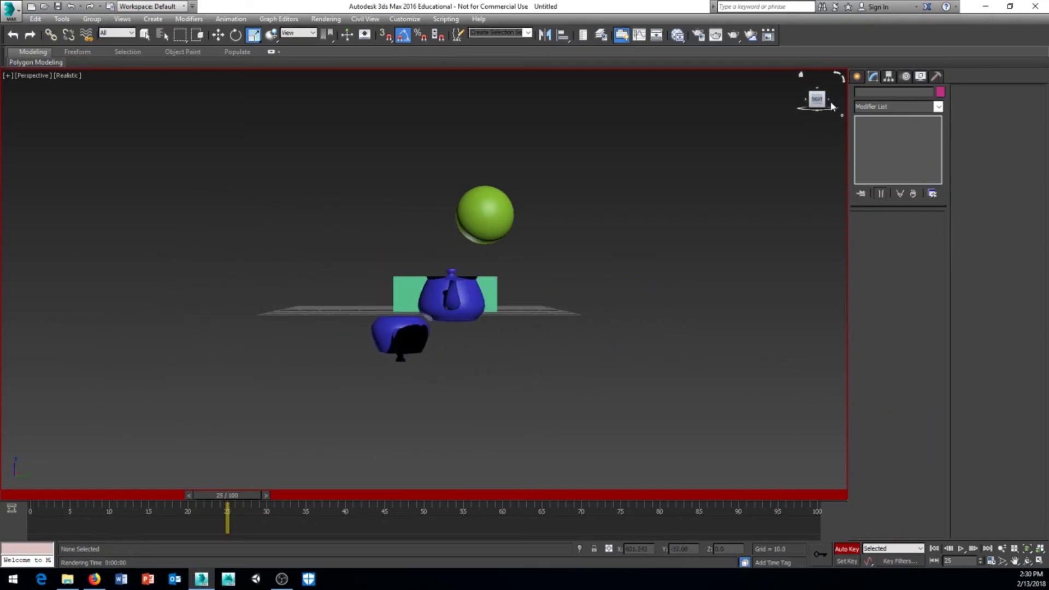
{"action": "left_click", "coordinate": [818, 95]}
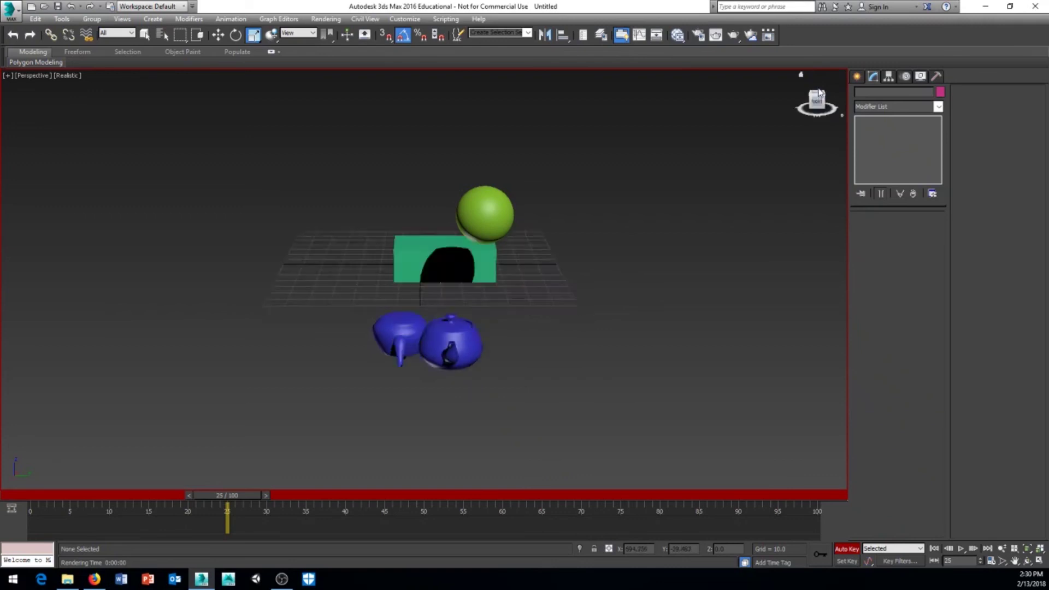
{"action": "middle_click_drag", "start_coordinate": [663, 168], "coordinate": [634, 254]}
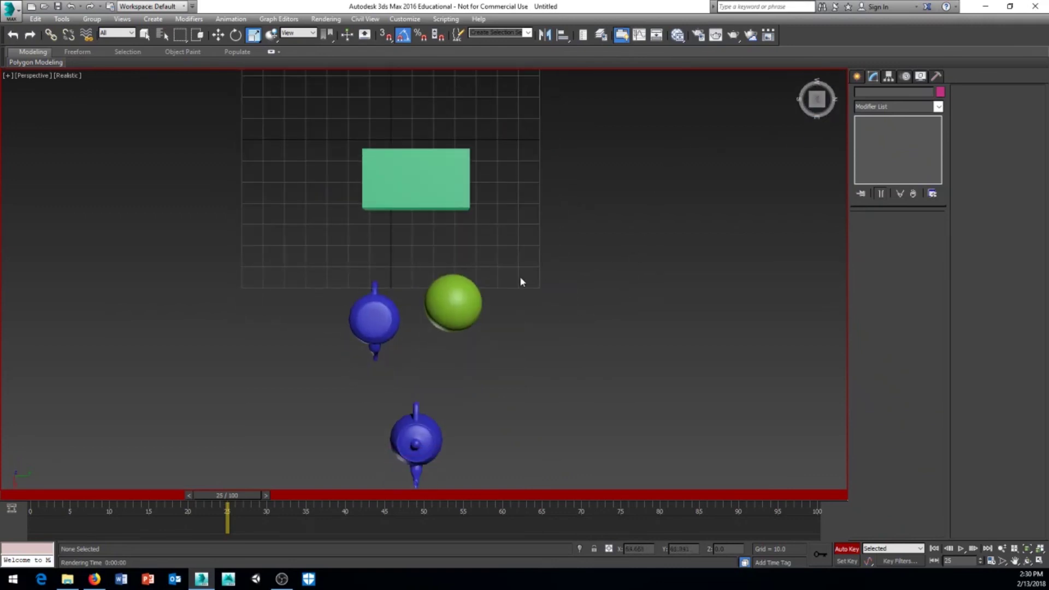
{"action": "middle_click_drag", "start_coordinate": [516, 274], "coordinate": [598, 213], "text": "alt"}
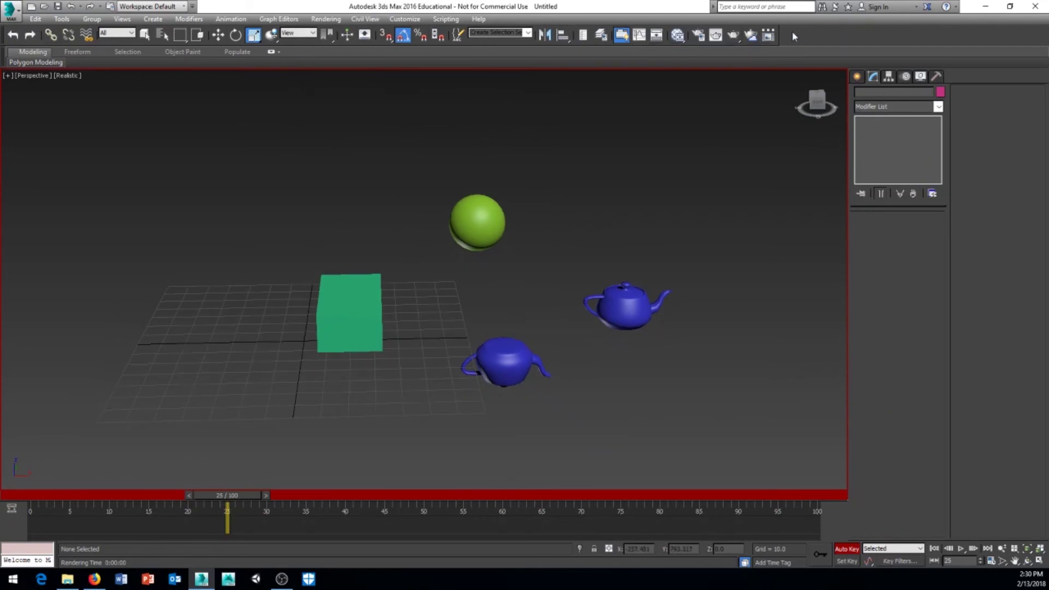
Step: Move the green box off the grid in the XZ plane to about X 27, Z 45, and shift it farther up toward negative X
{"action": "left_click", "coordinate": [377, 306]}
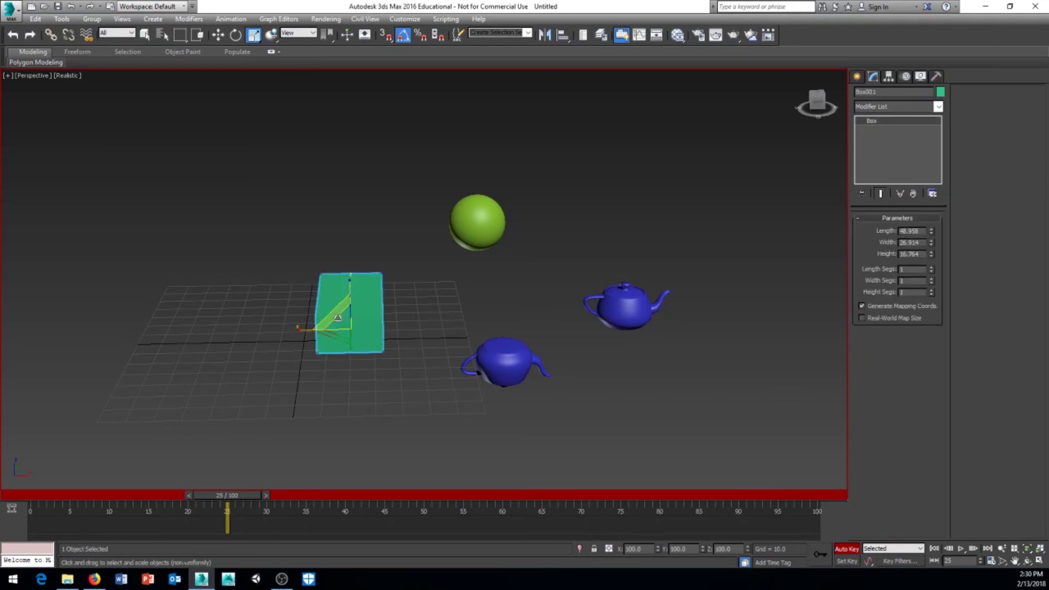
{"action": "right_click", "coordinate": [386, 302]}
{"action": "left_click", "coordinate": [400, 307]}
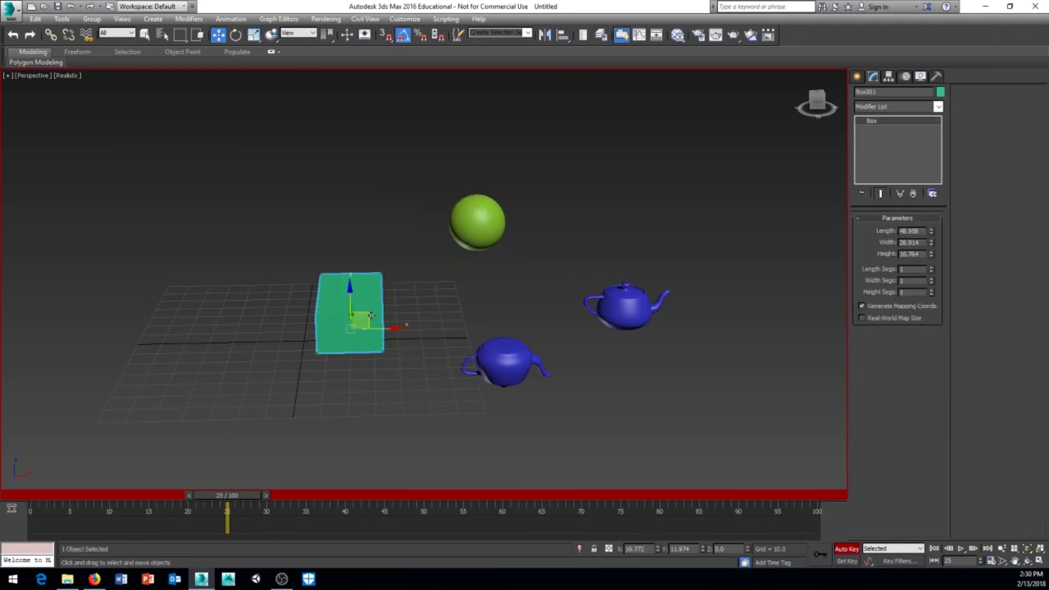
{"action": "left_click_drag", "start_coordinate": [355, 300], "coordinate": [396, 222]}
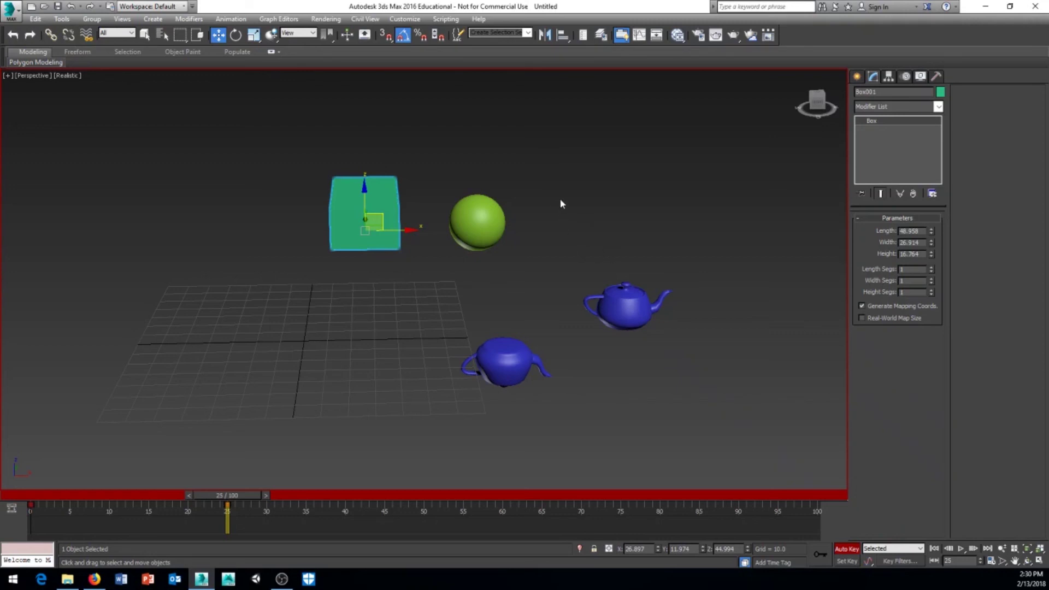
{"action": "mouse_move", "coordinate": [543, 171]}
{"action": "middle_mouse_down"}
{"action": "mouse_move", "coordinate": [565, 232]}
{"action": "mouse_move", "coordinate": [537, 166]}
{"action": "mouse_move", "coordinate": [536, 180]}
{"action": "middle_mouse_up"}
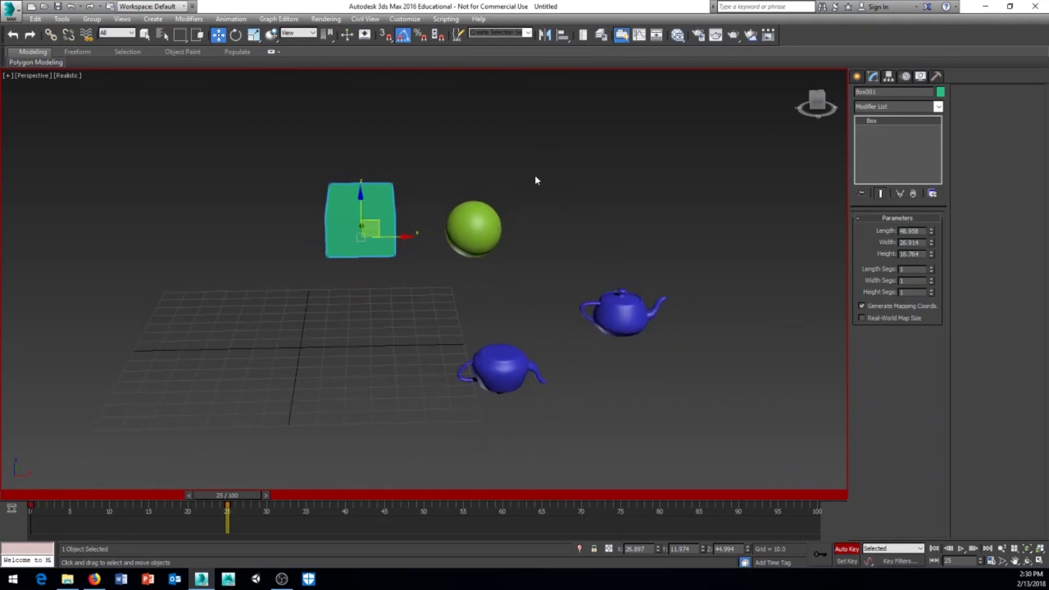
{"action": "left_click_drag", "start_coordinate": [375, 224], "coordinate": [327, 191]}
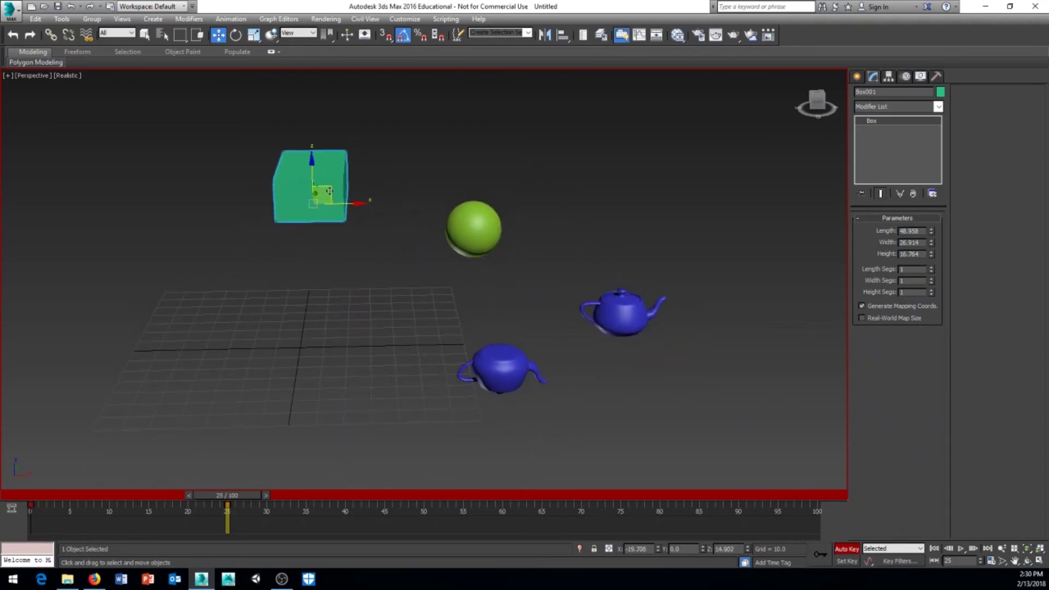